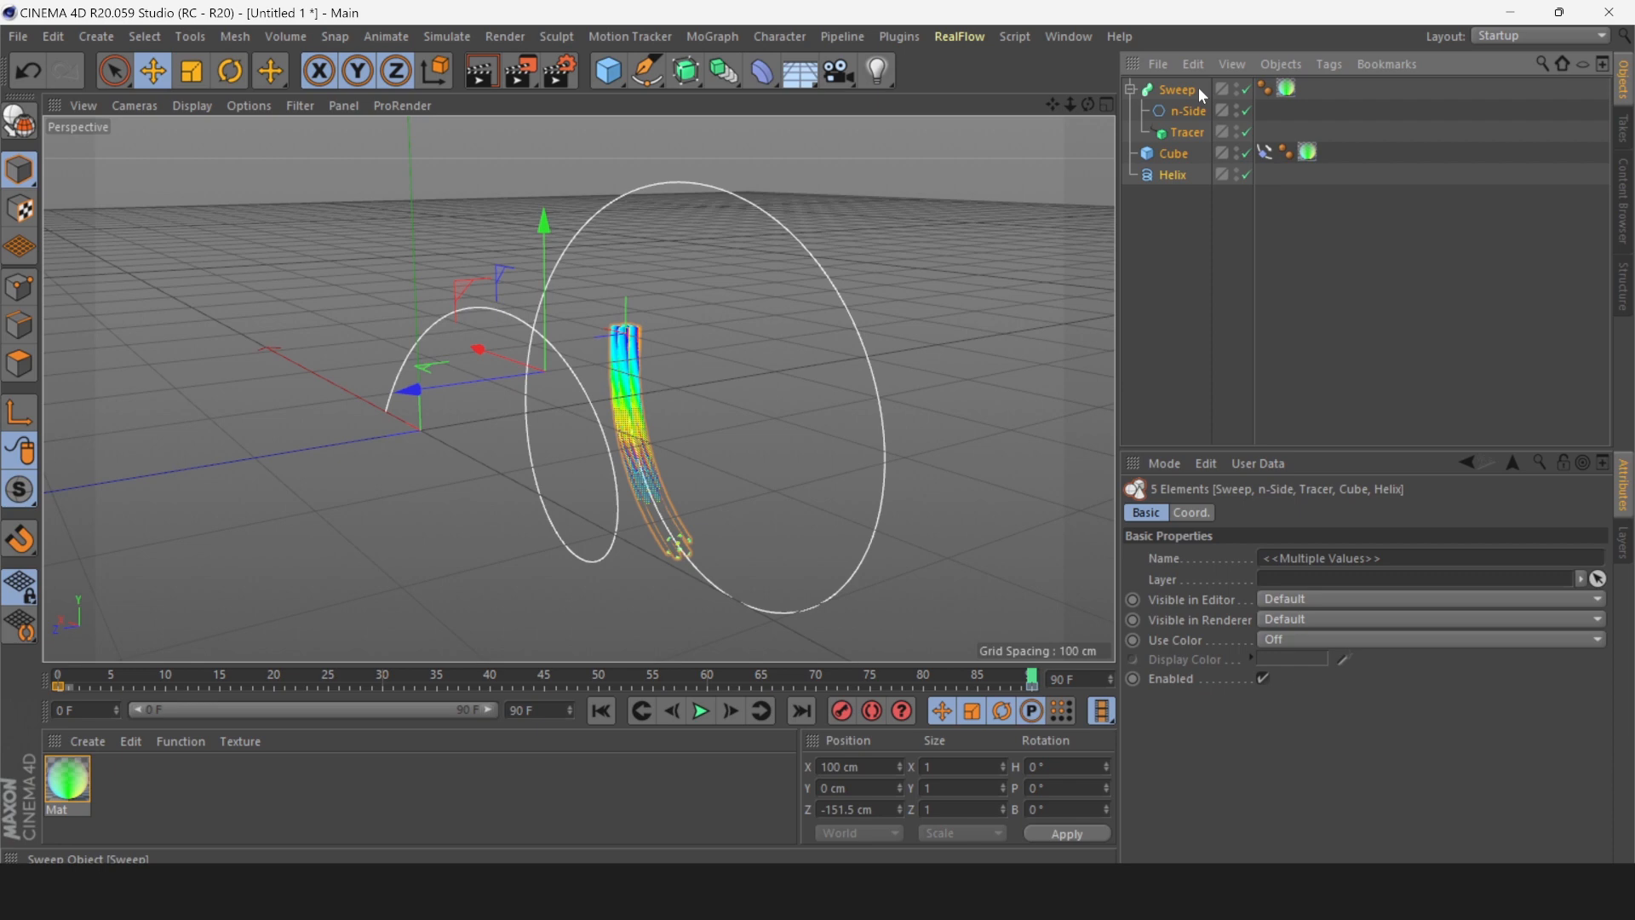
Delete all the existing scene objects and add a cube primitive.
key(Delete)
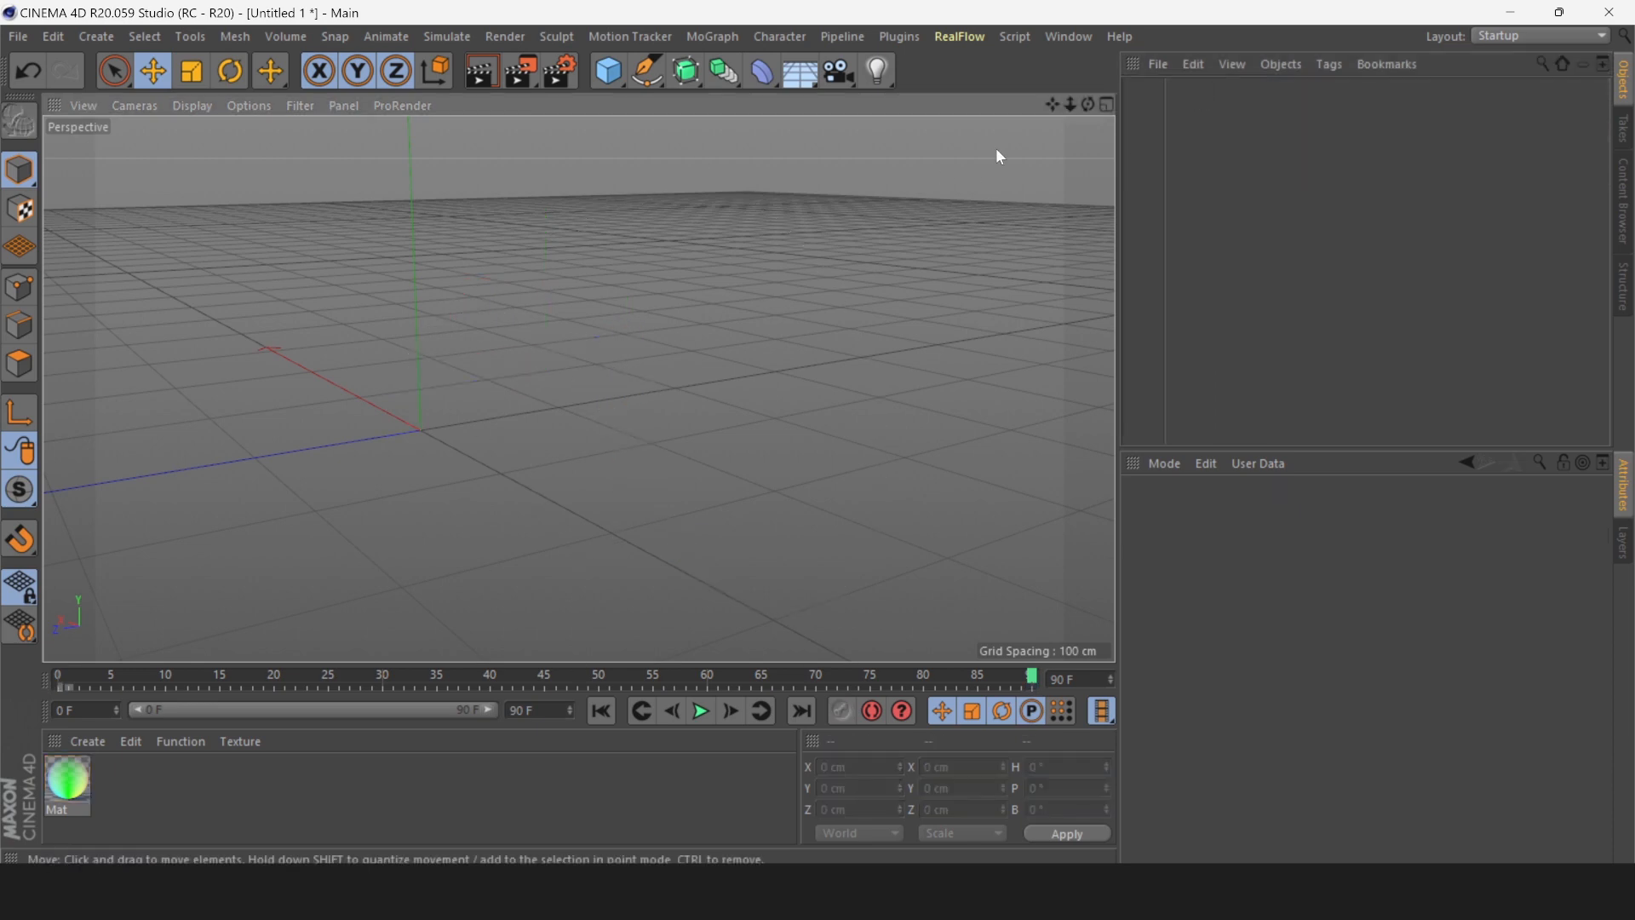
drag(1069, 105, 1047, 103)
click(611, 71)
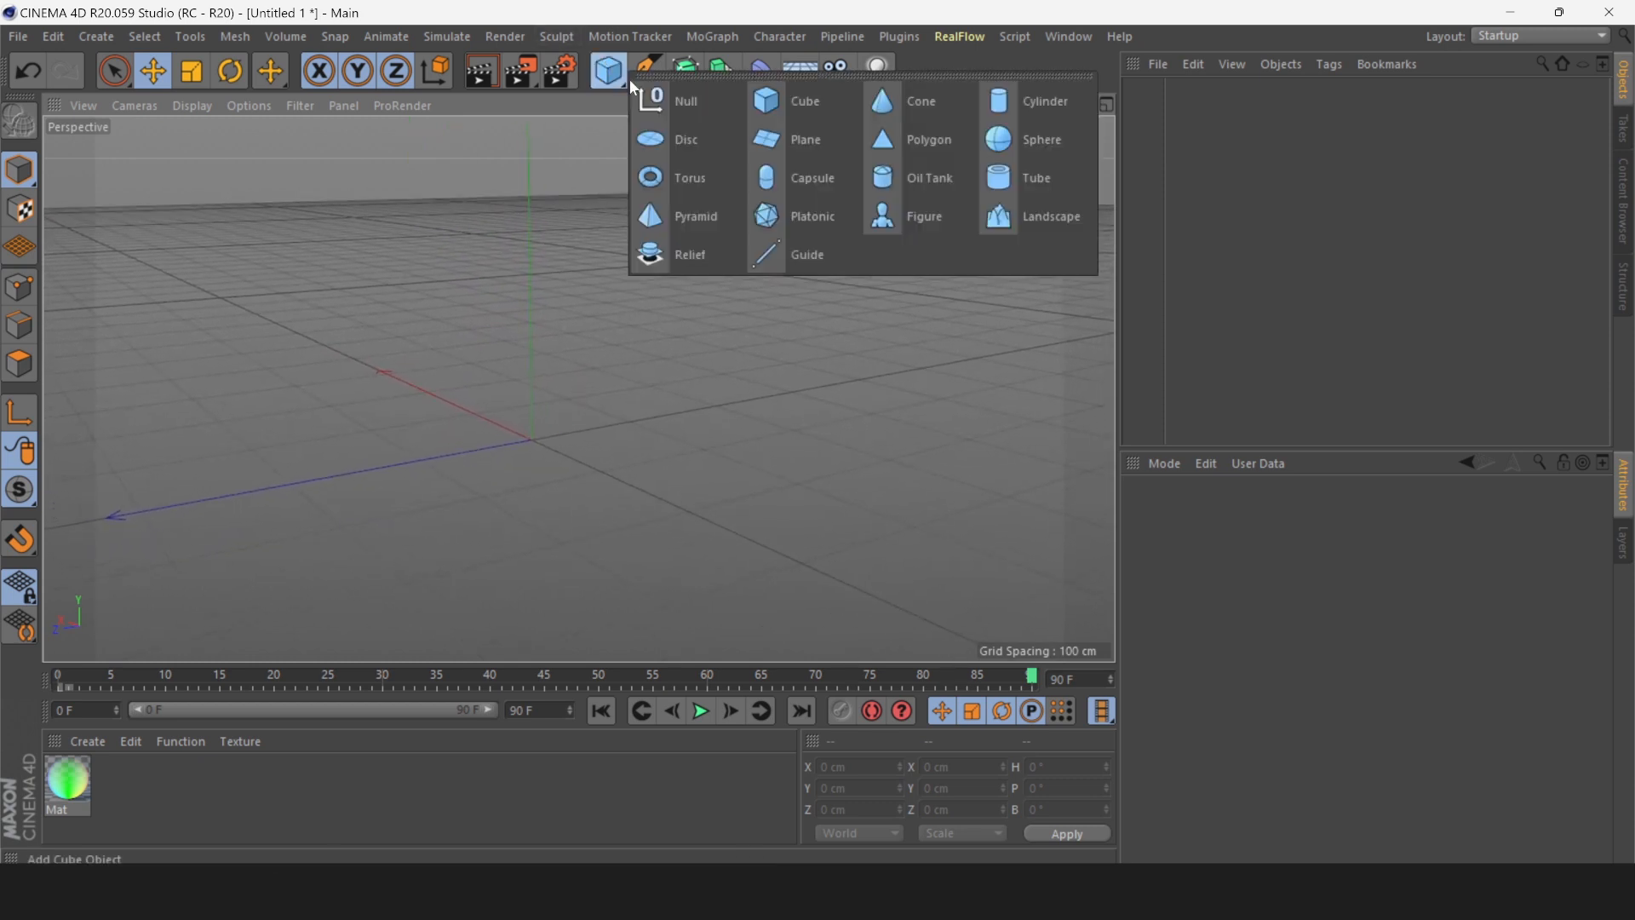
click(805, 109)
Set the cube's X, Y and Z sizes to 15 cm each.
click(1213, 558)
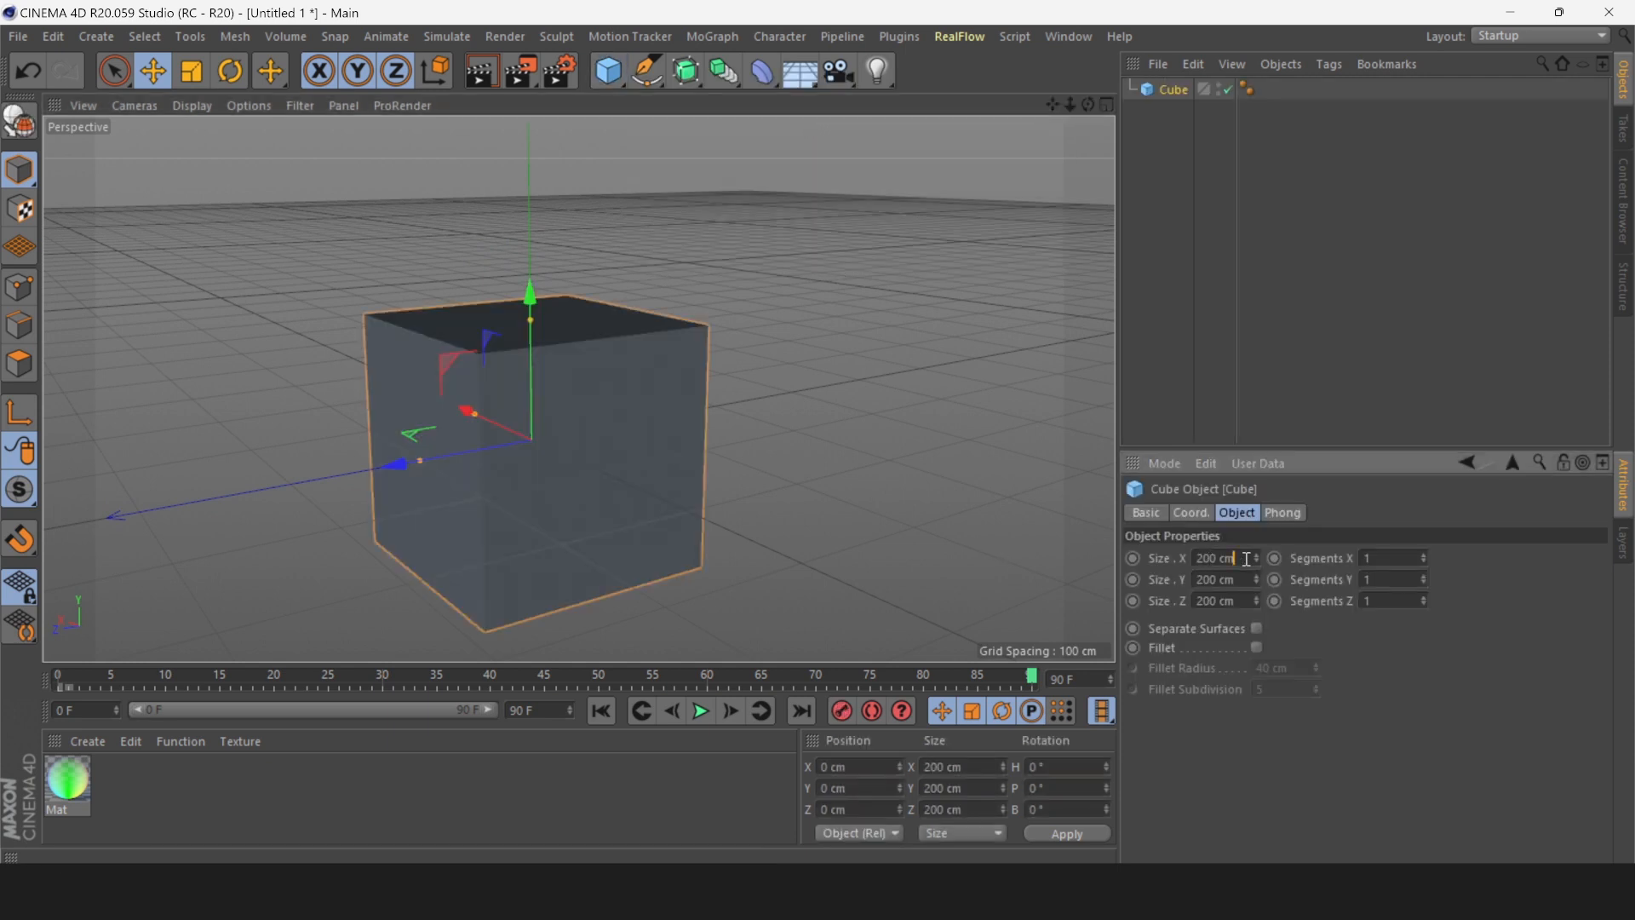
text(15)
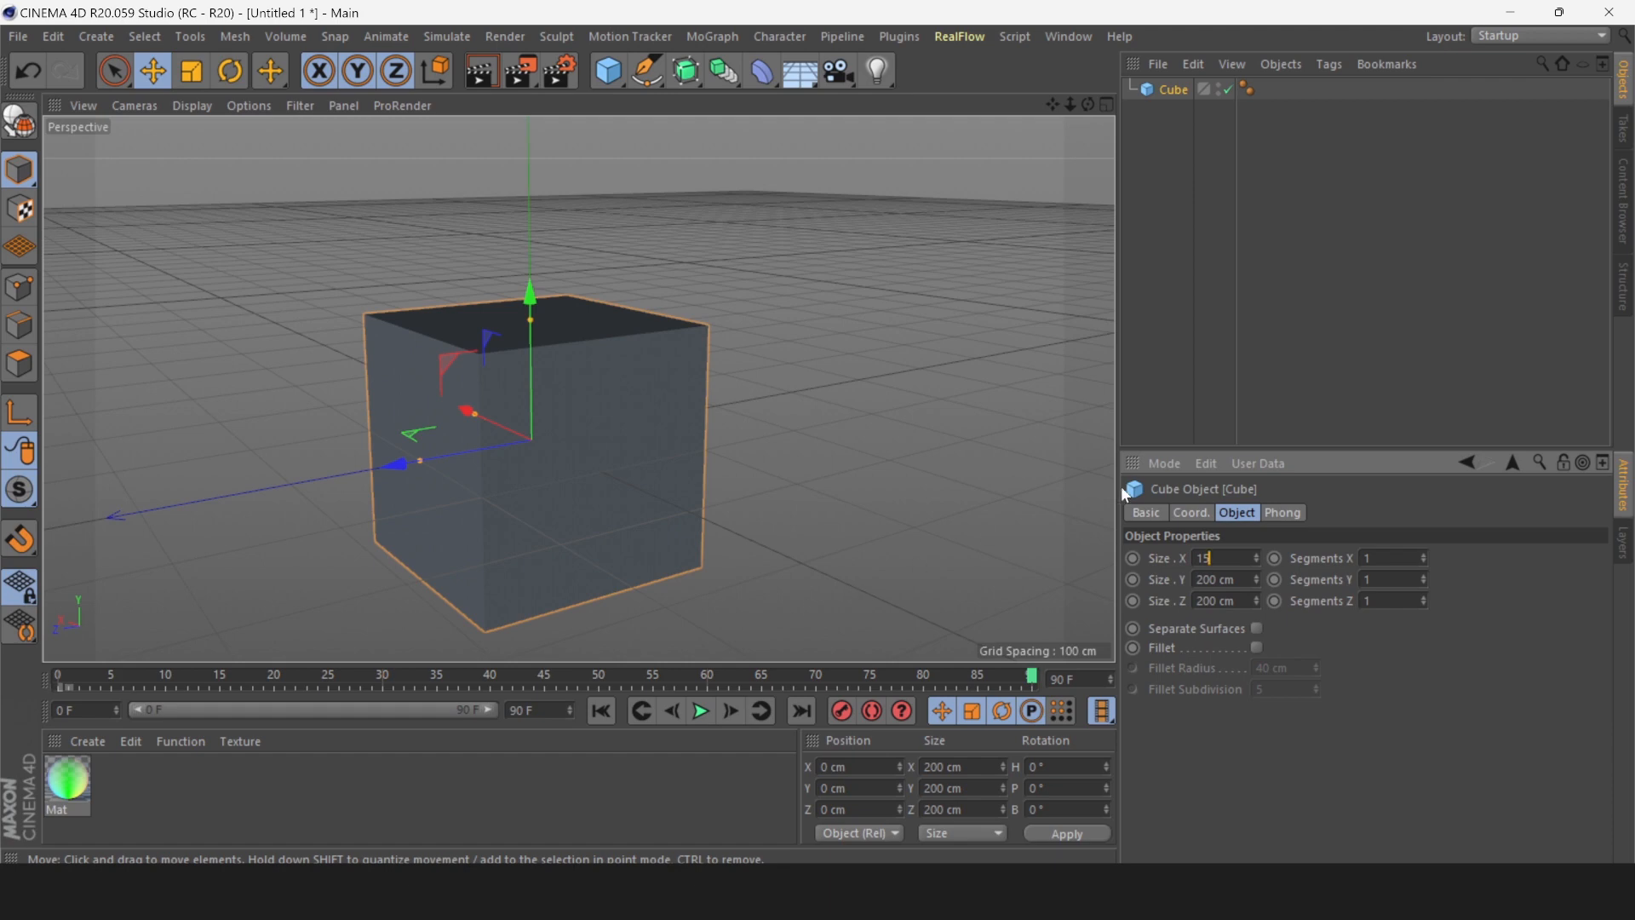
click(1226, 579)
text(1)
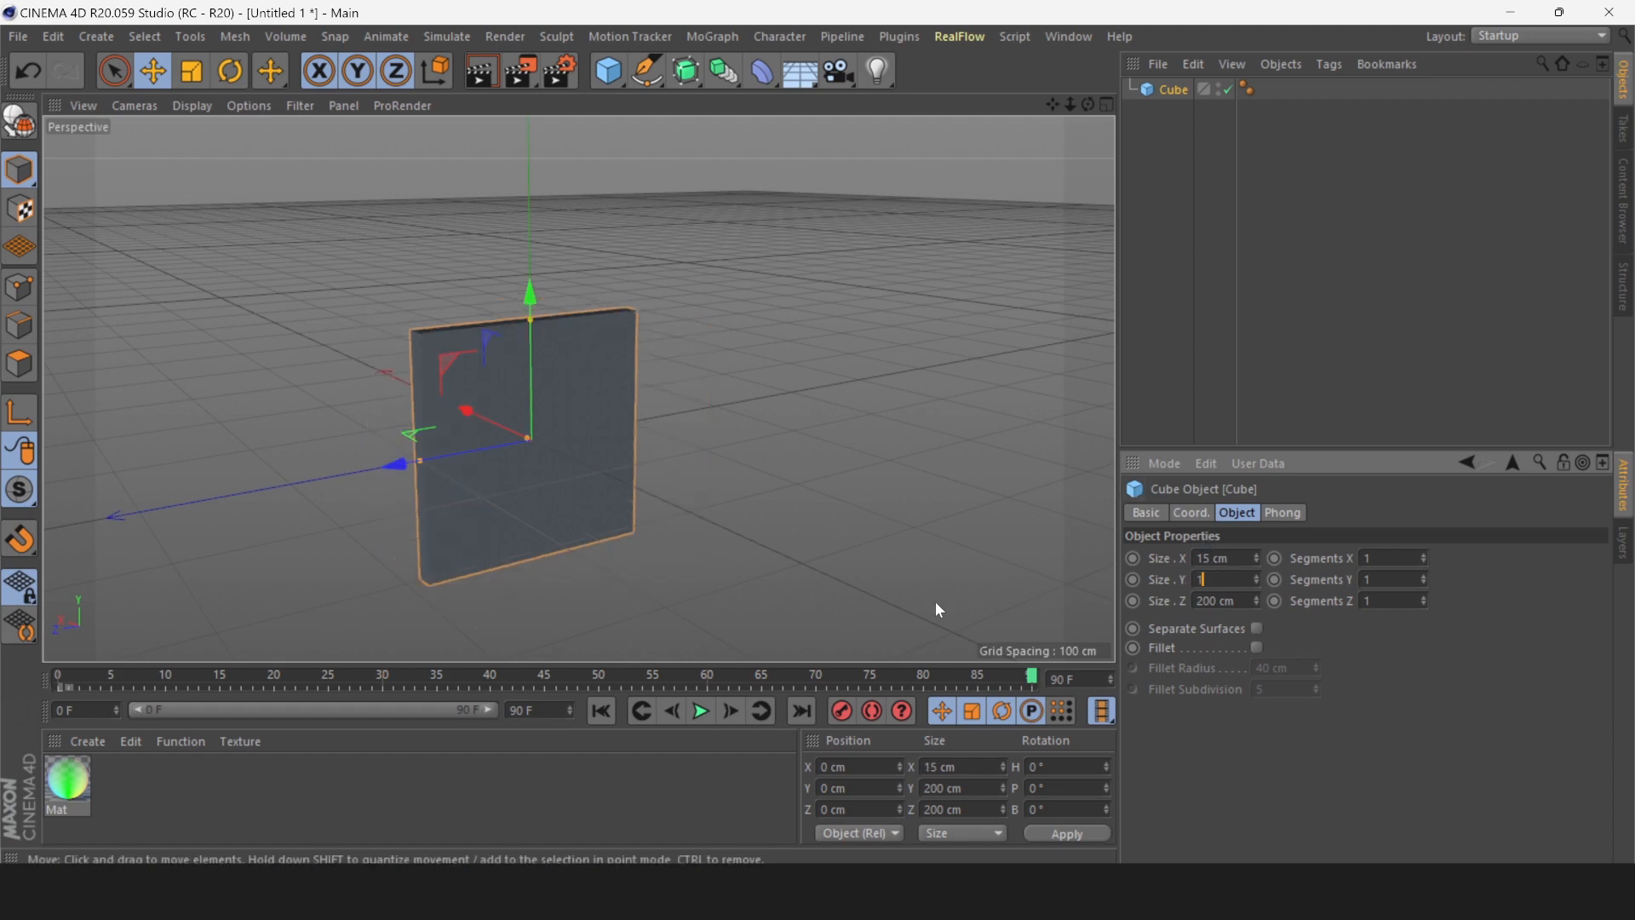
text(5)
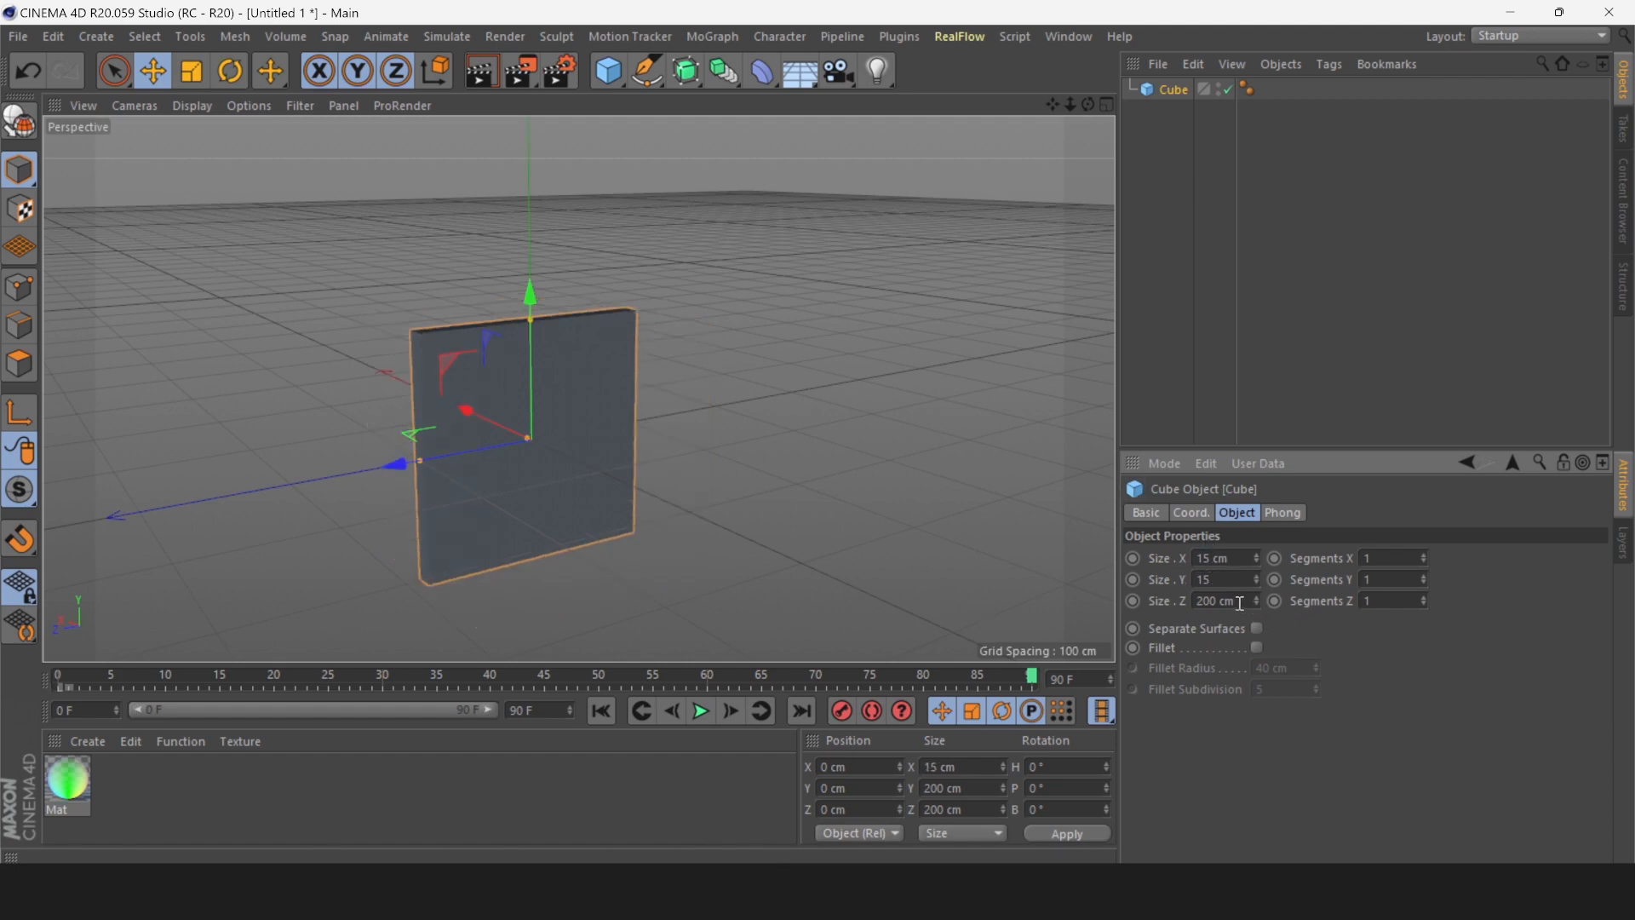
key(Tab)
text(15)
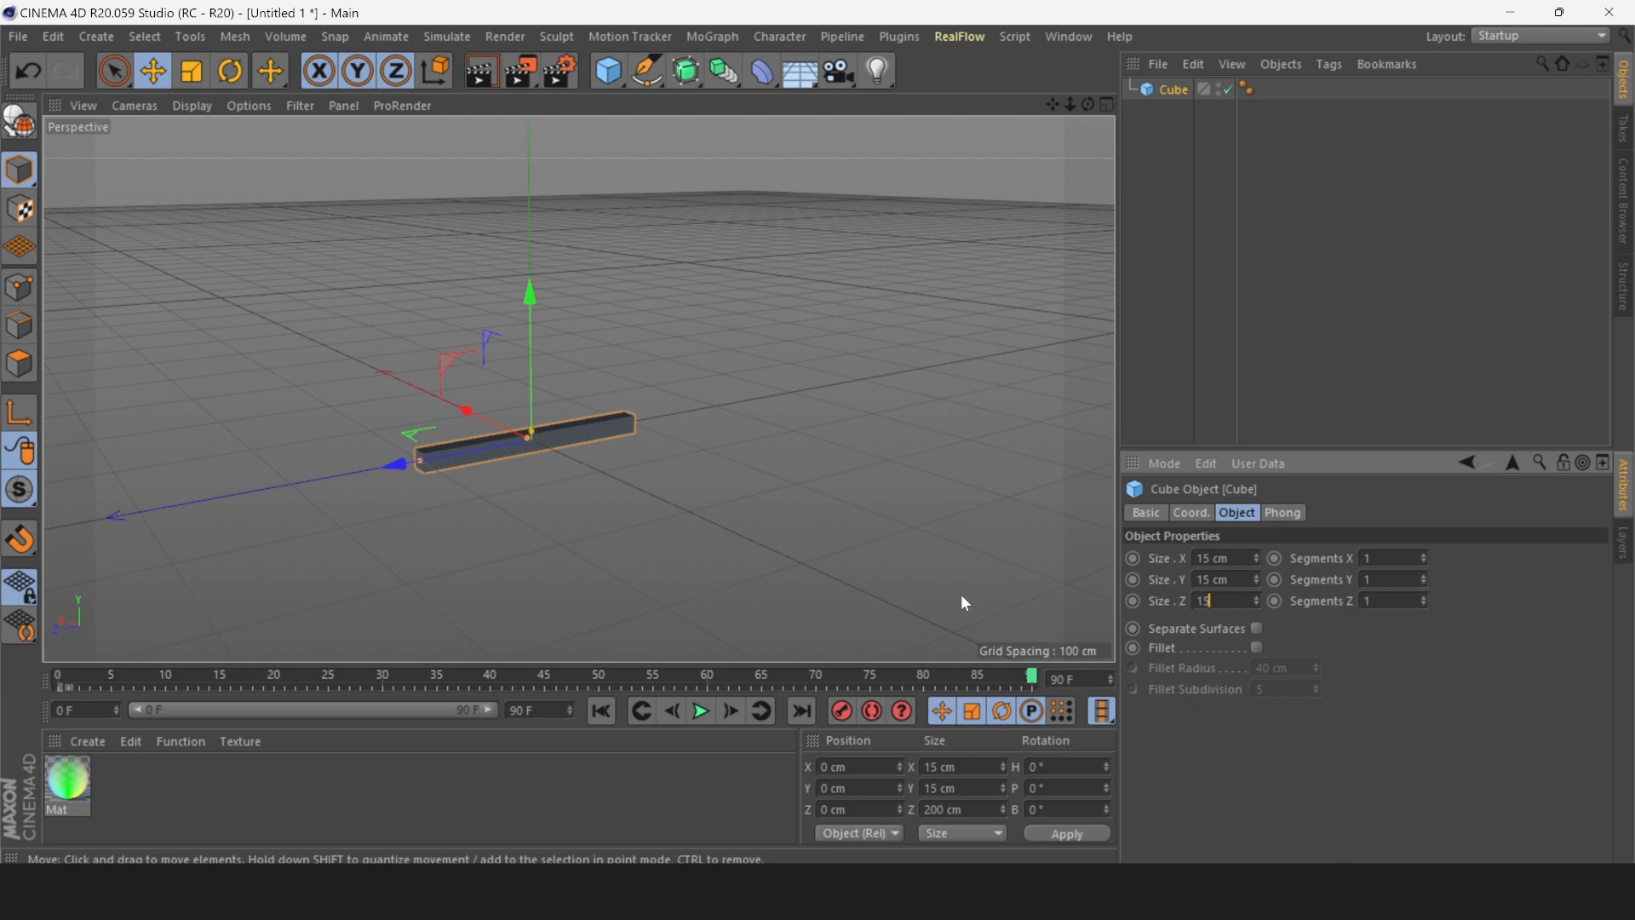
click(1255, 579)
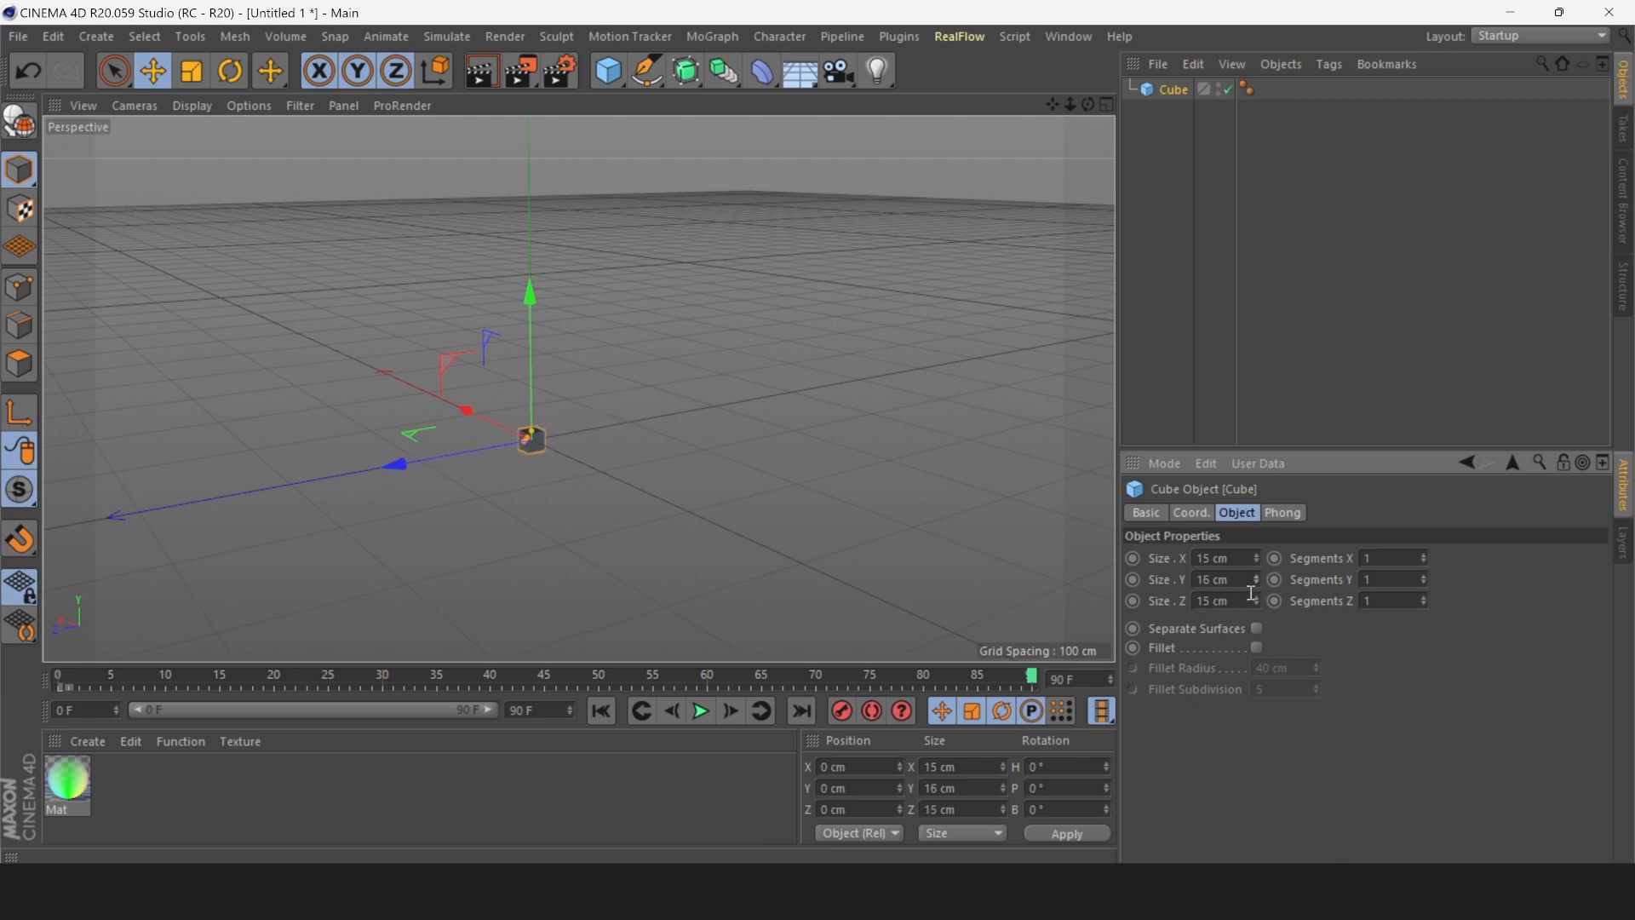
Enable the cube's fillet with a 2 cm fillet radius and deselect the cube.
click(1255, 649)
drag(1315, 672, 1316, 669)
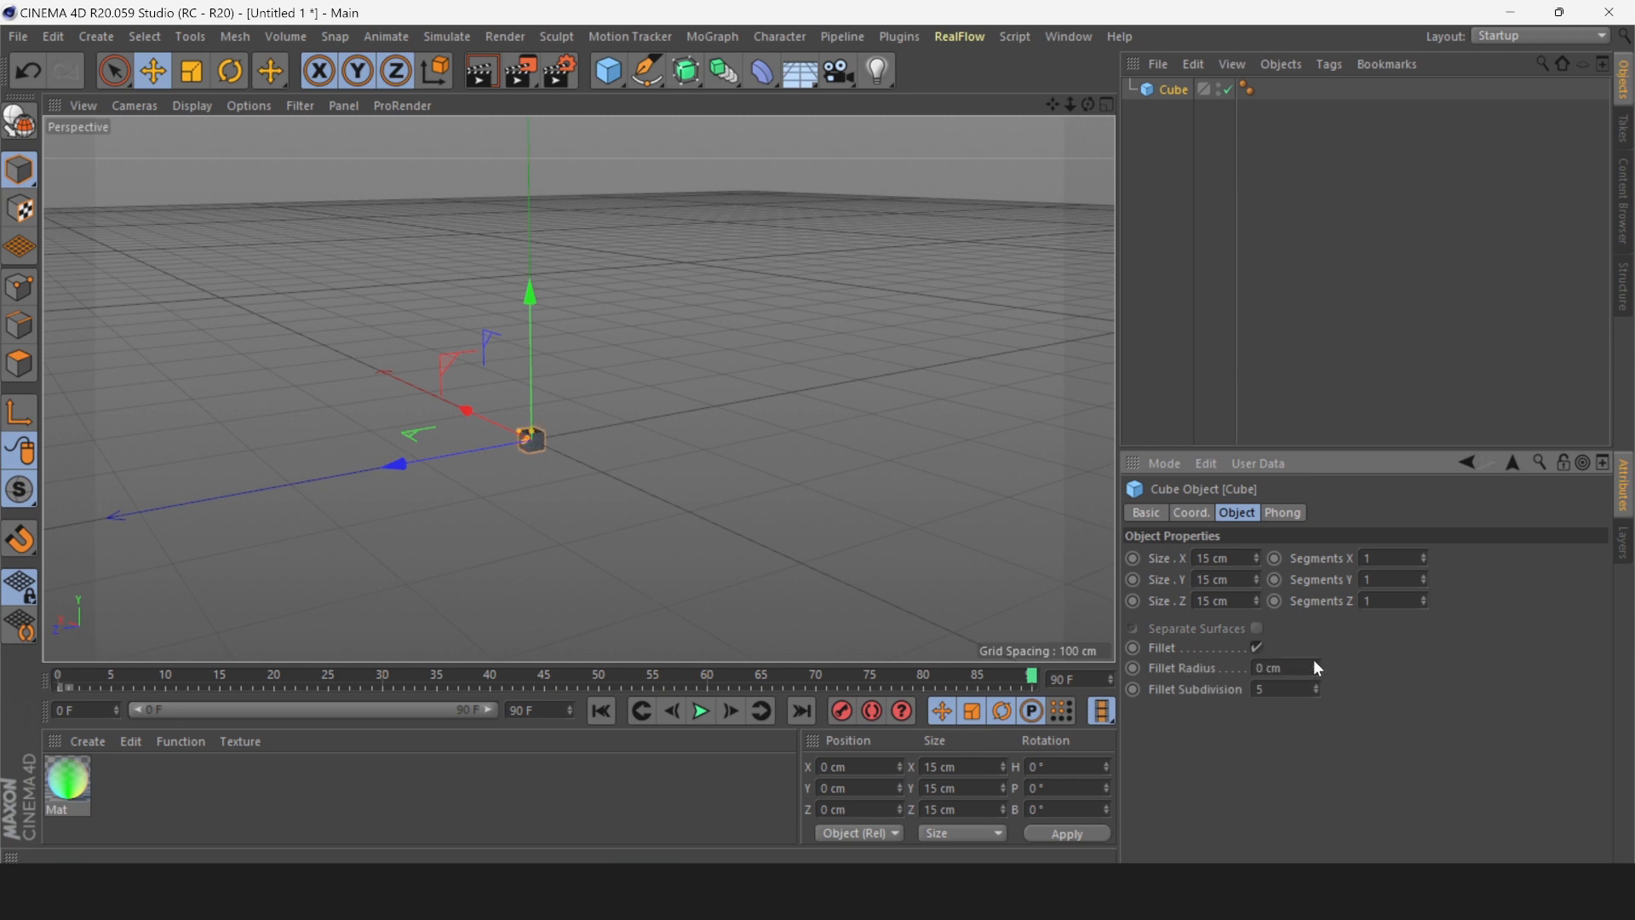
click(560, 525)
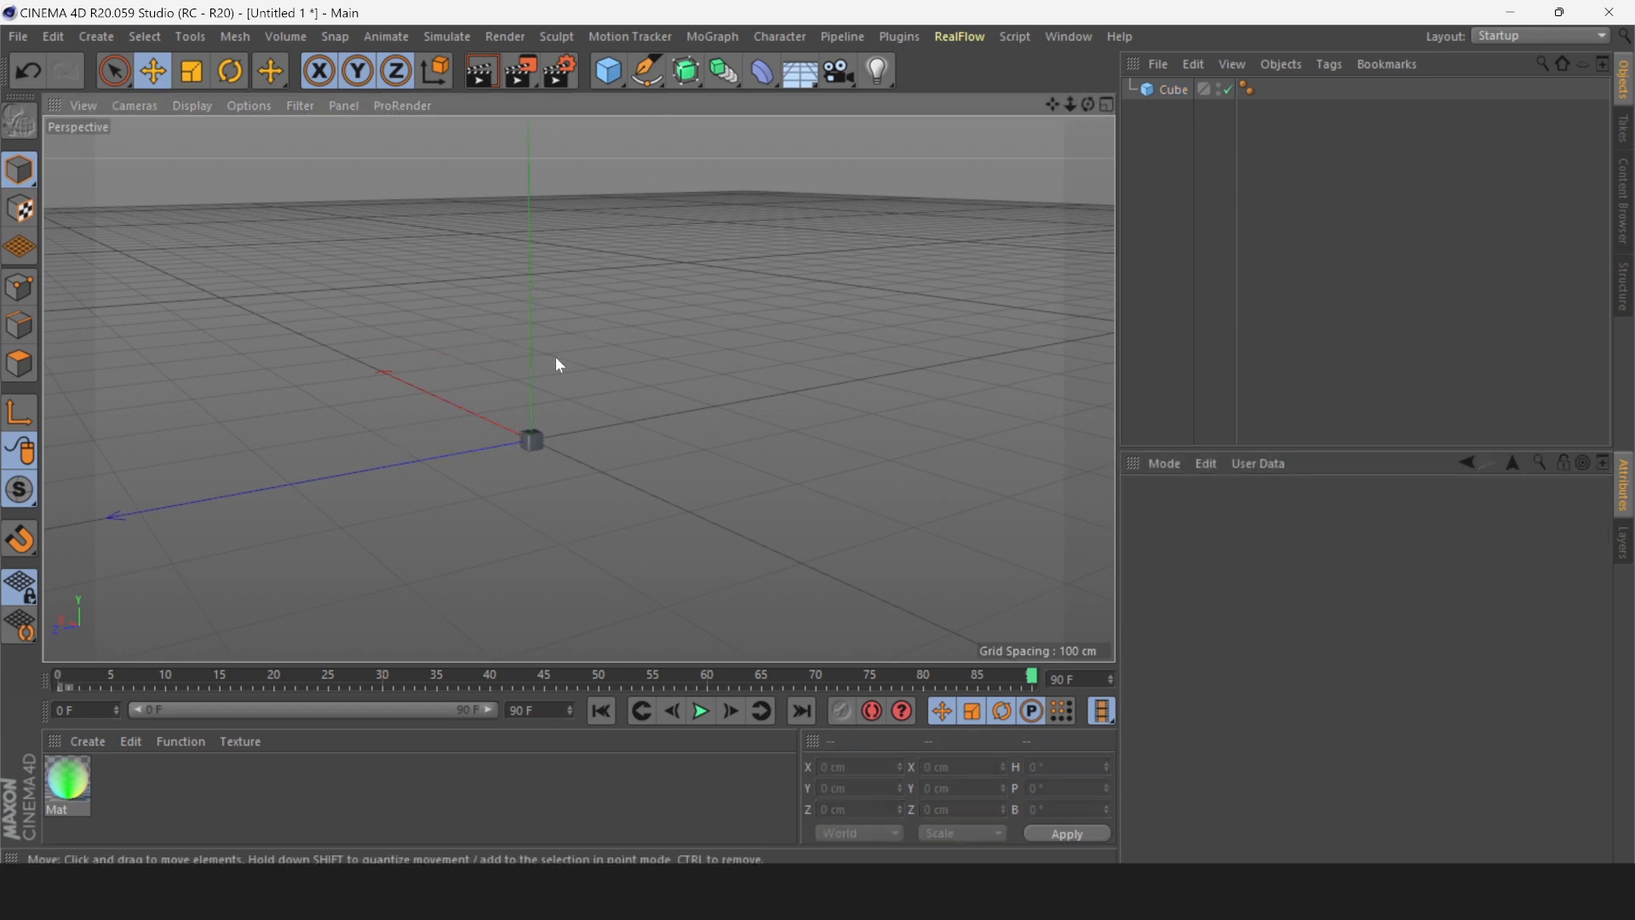
click(534, 437)
click(618, 349)
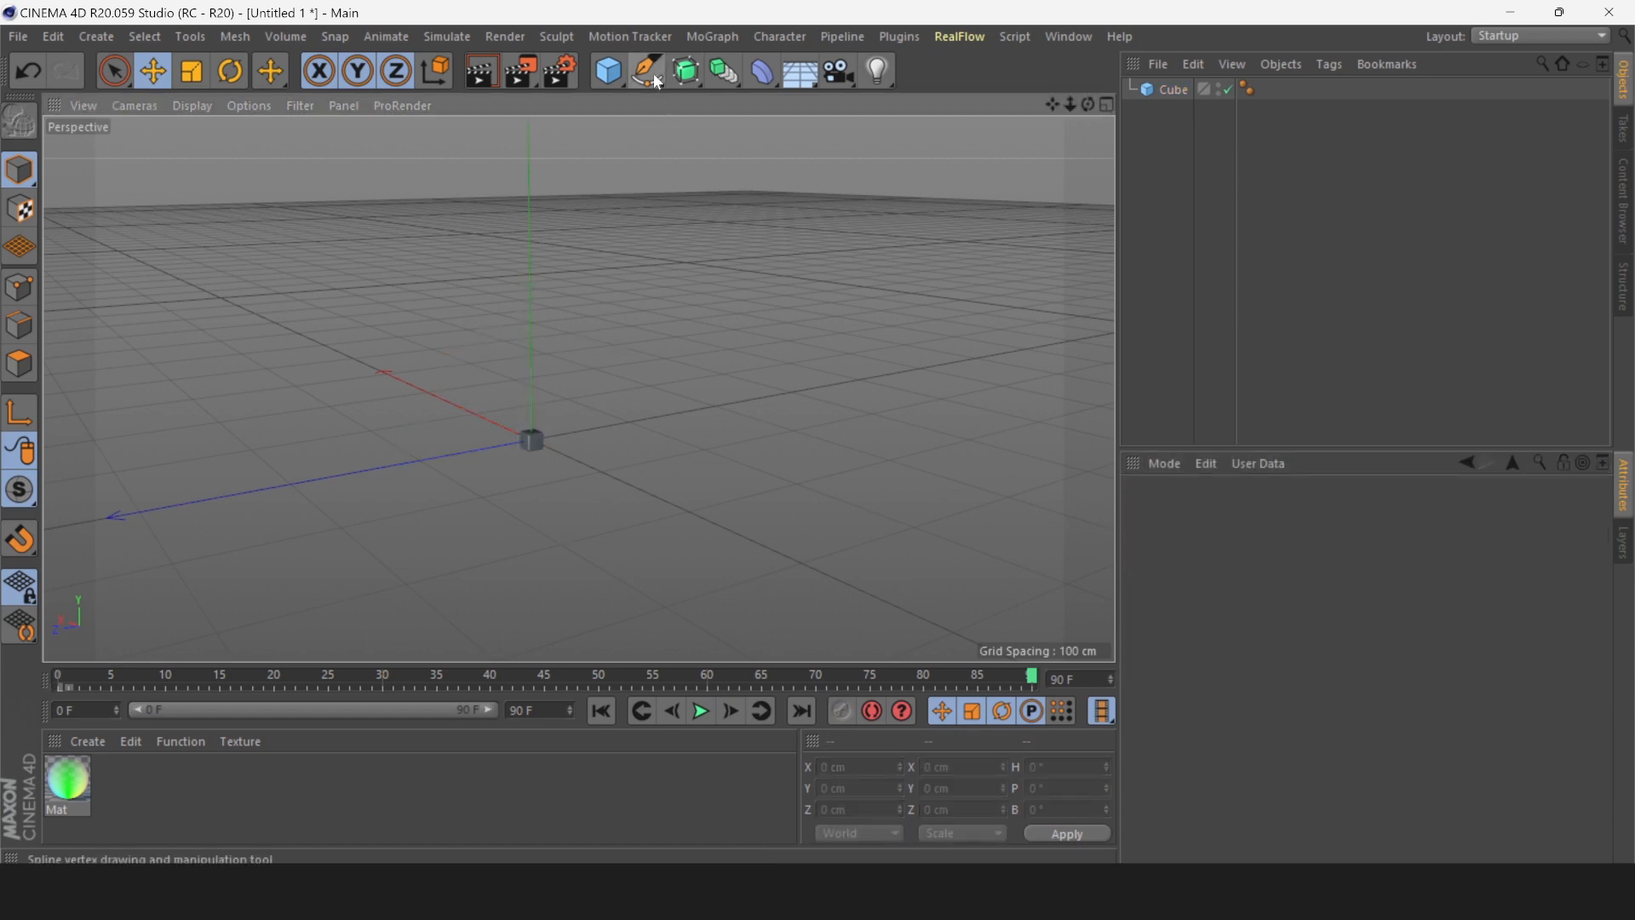
Add a helix spline with a 60 cm start radius and 446 cm height, and move it about 185 cm along Z.
drag(649, 72, 877, 173)
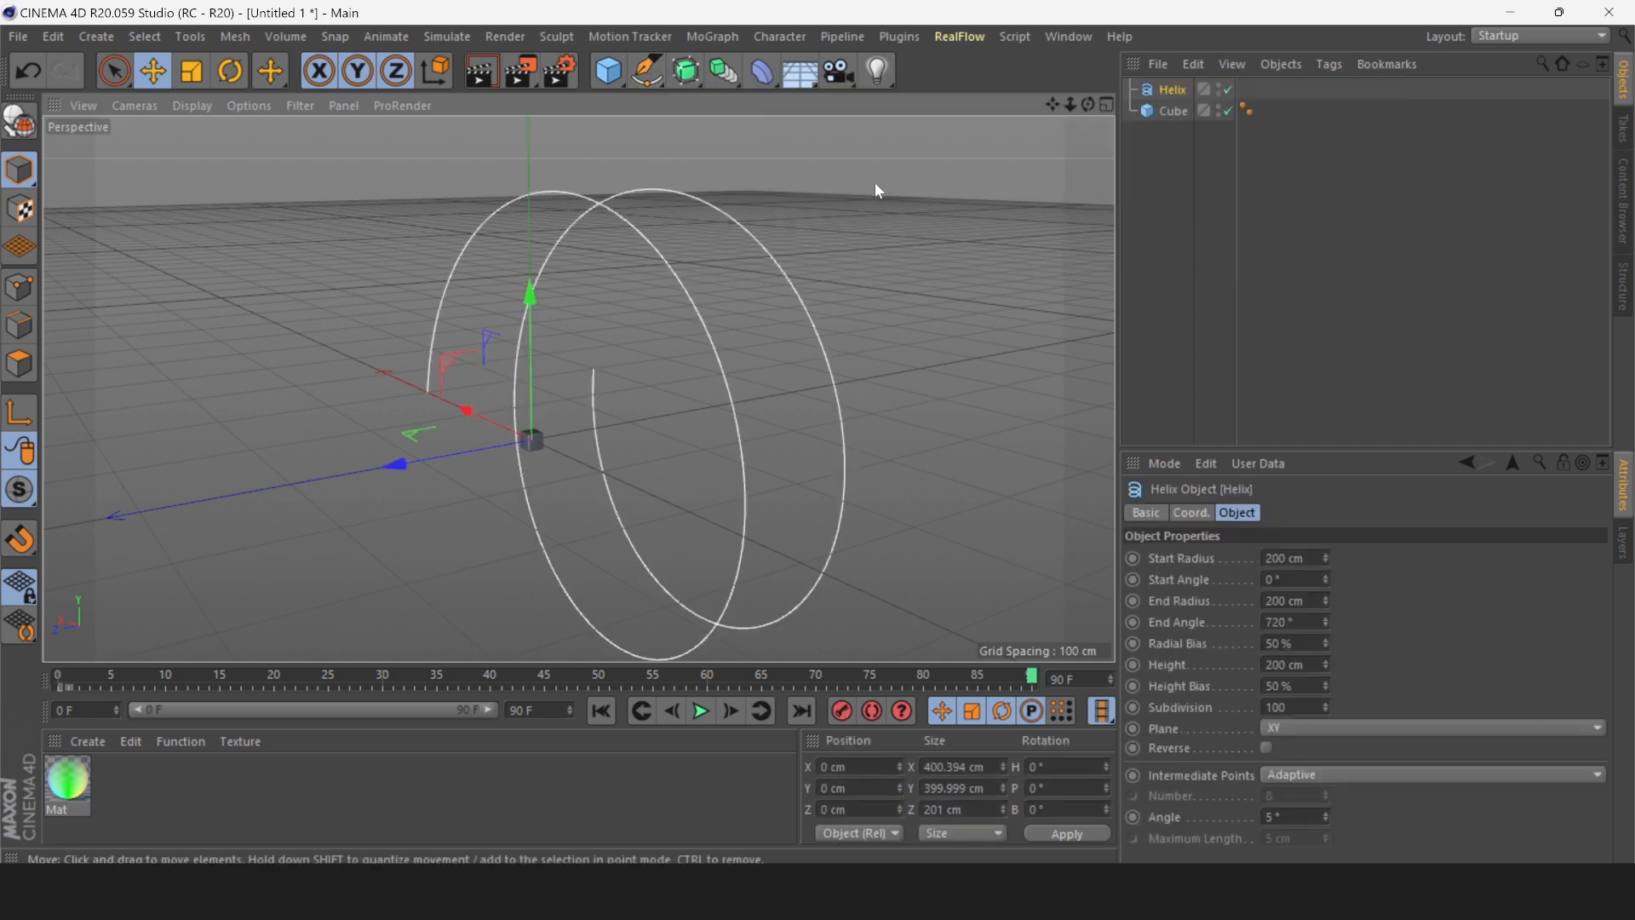
mouse_move(1326, 556)
mouse_down()
mouse_move(1290, 555)
mouse_move(1347, 553)
mouse_move(1327, 554)
mouse_up()
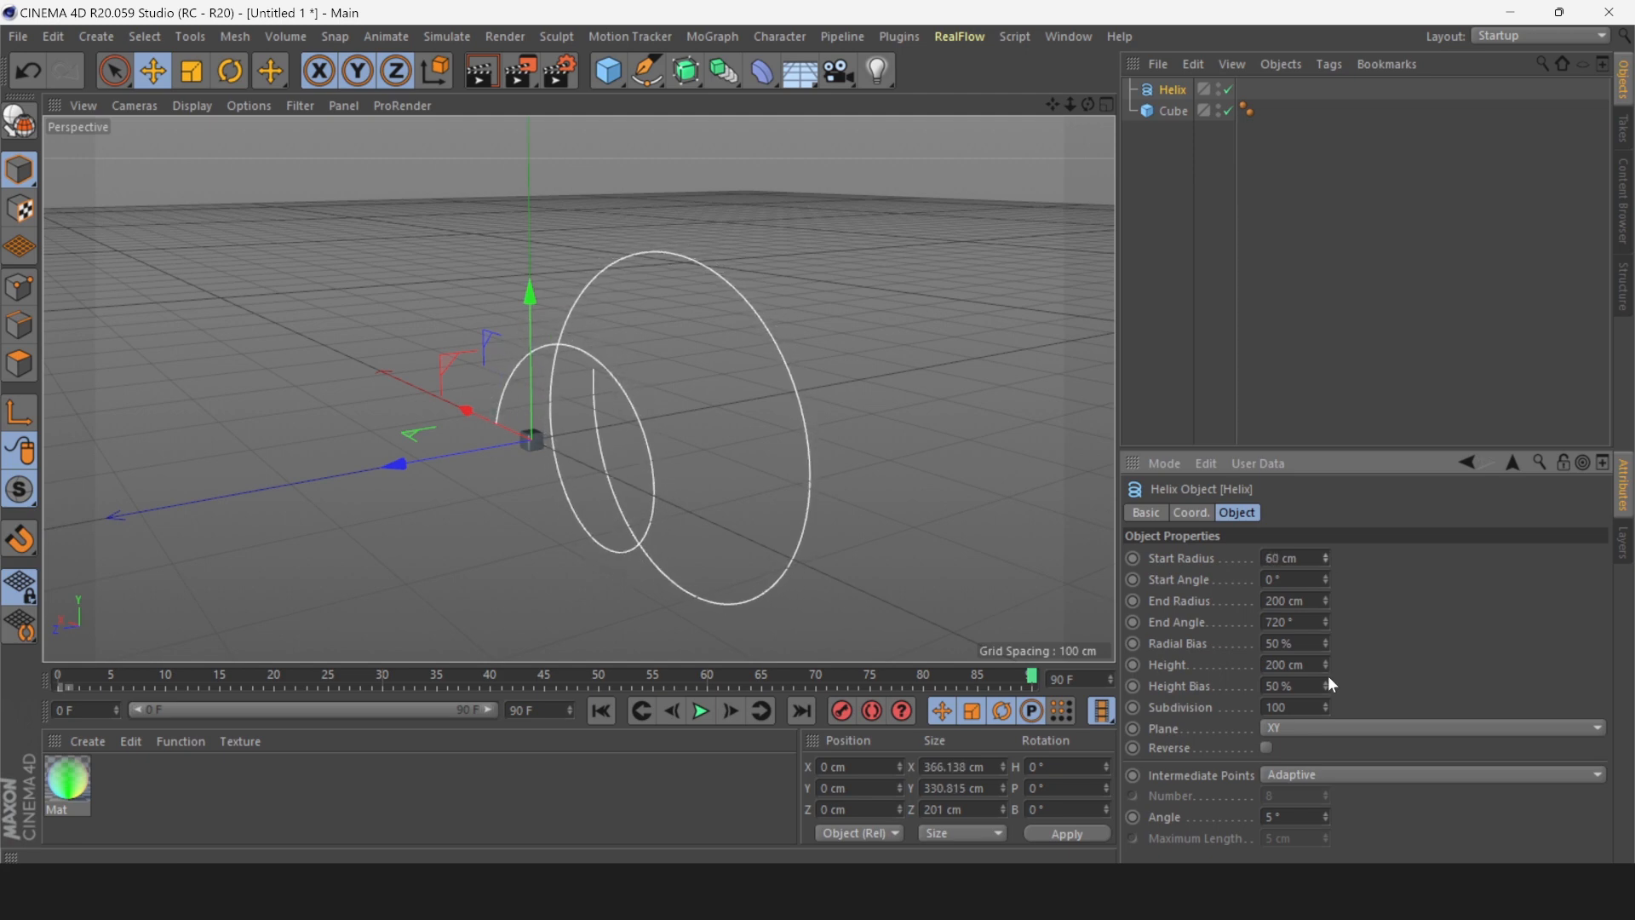
mouse_move(1321, 665)
mouse_down()
mouse_move(1325, 648)
mouse_move(1326, 665)
mouse_up()
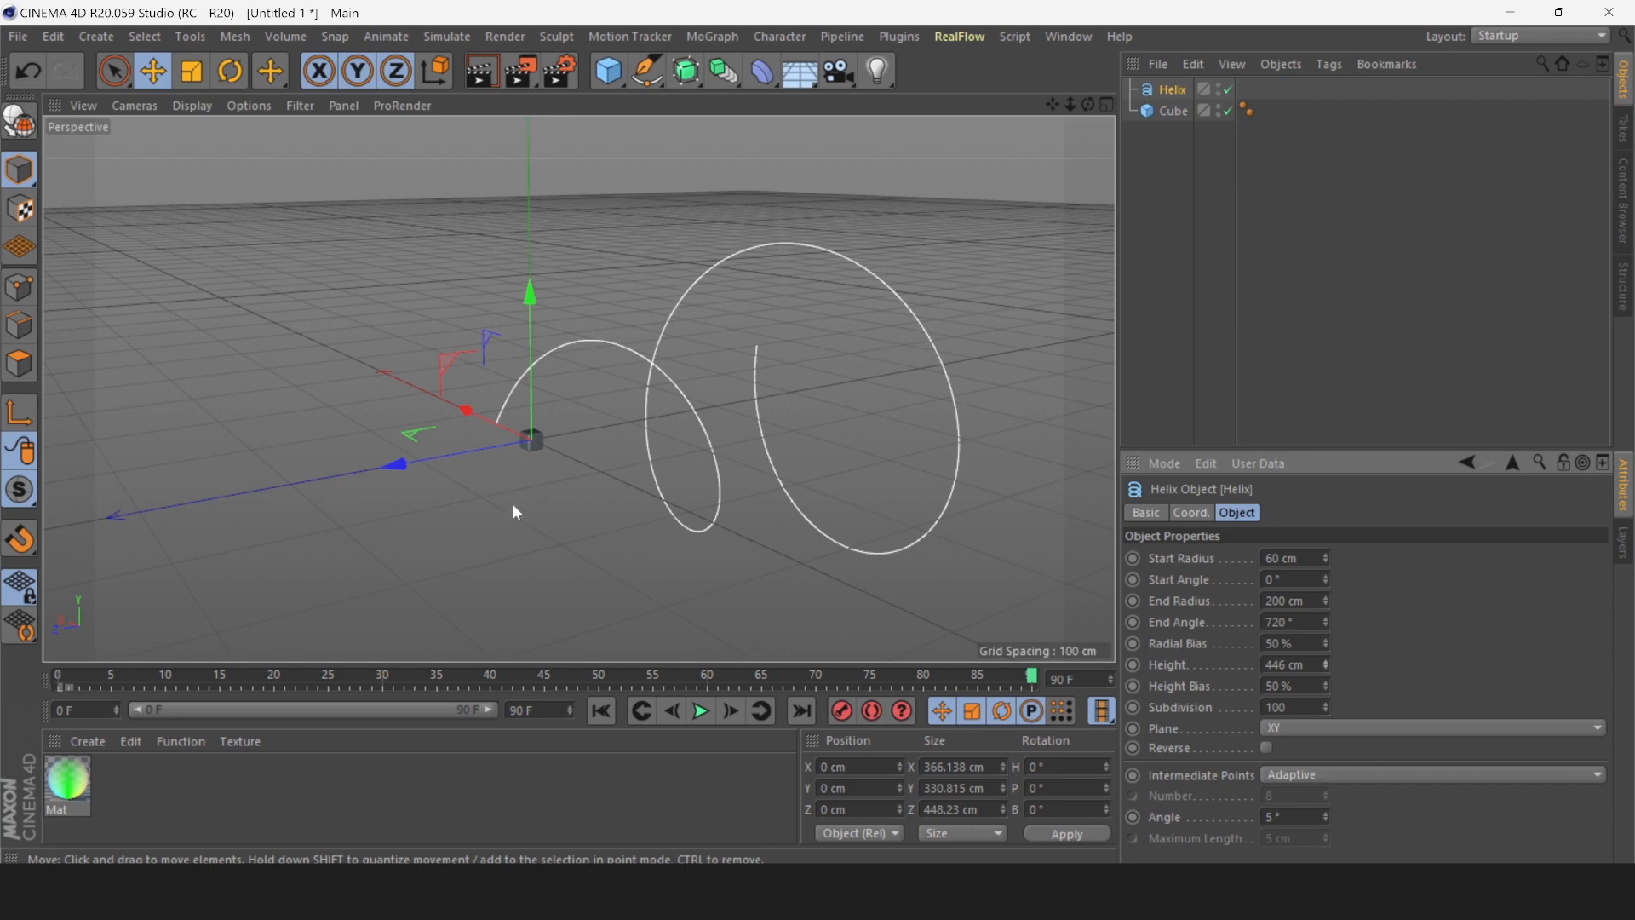
drag(393, 466, 177, 612)
click(940, 322)
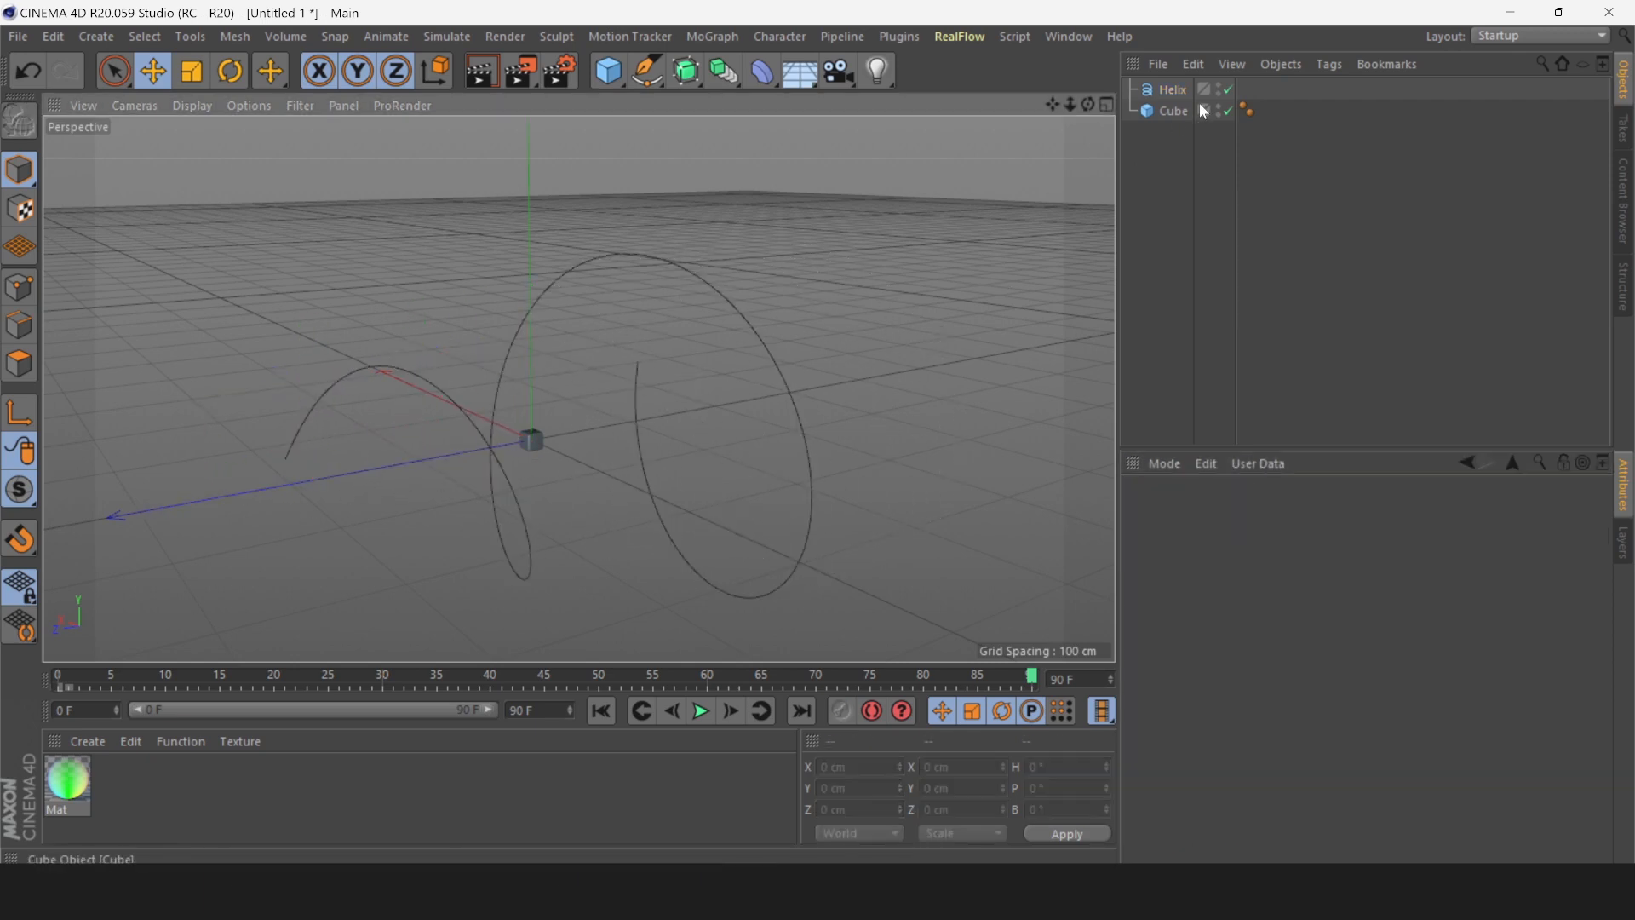
Add an Align to Spline tag to the cube with the helix as its spline path, and test it with playback.
click(1185, 111)
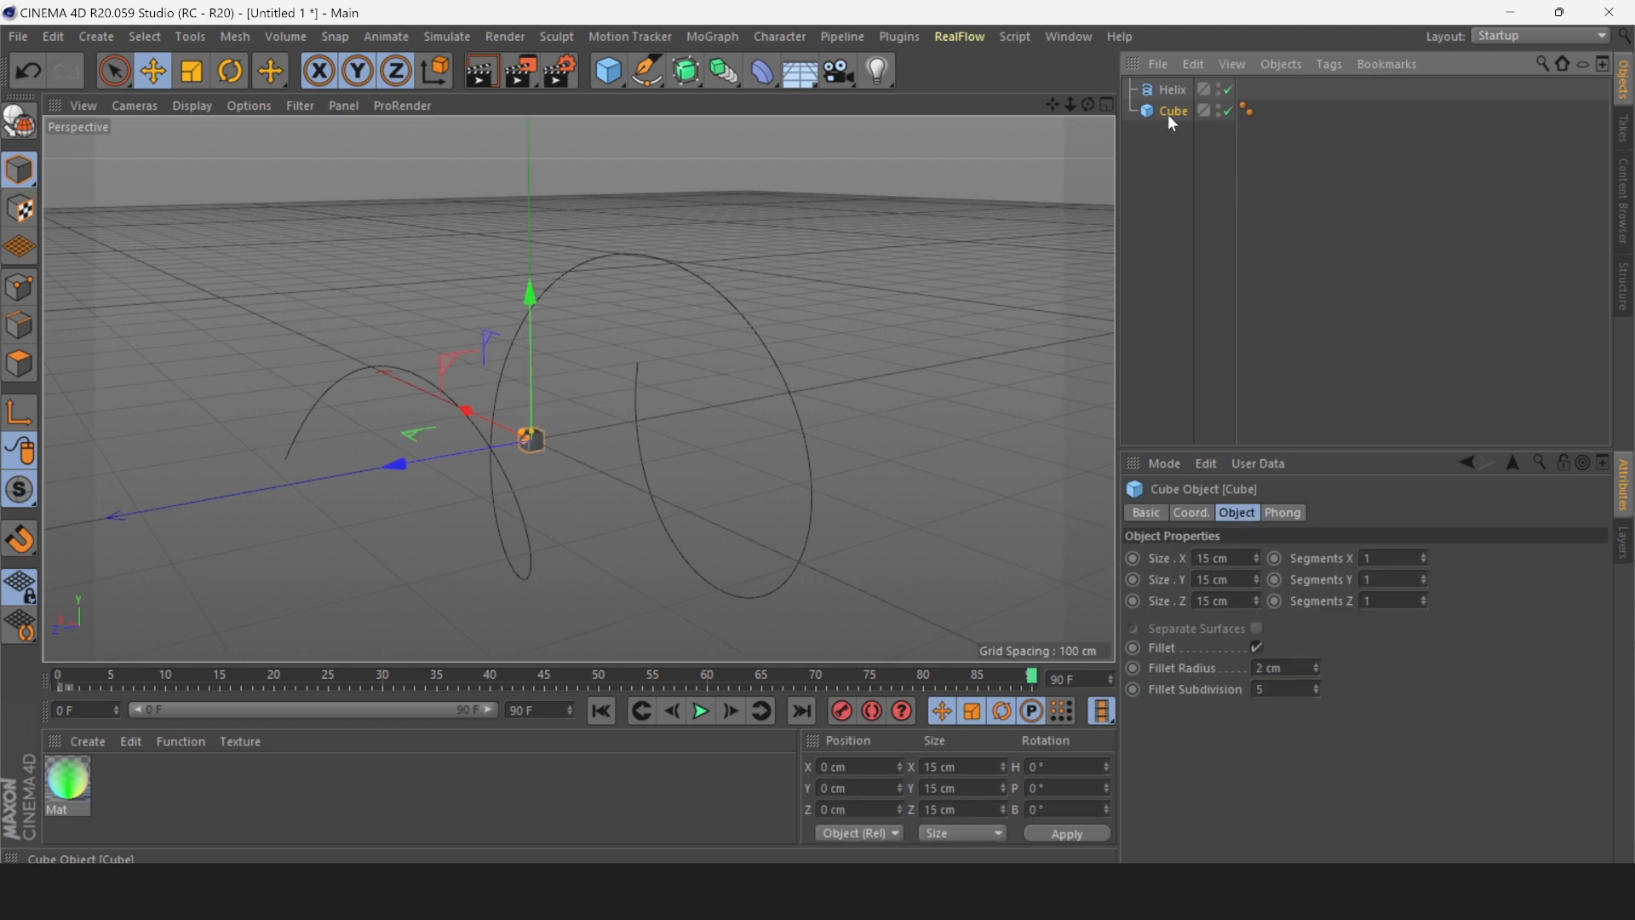
right_click(1167, 115)
mouse_move(1303, 15)
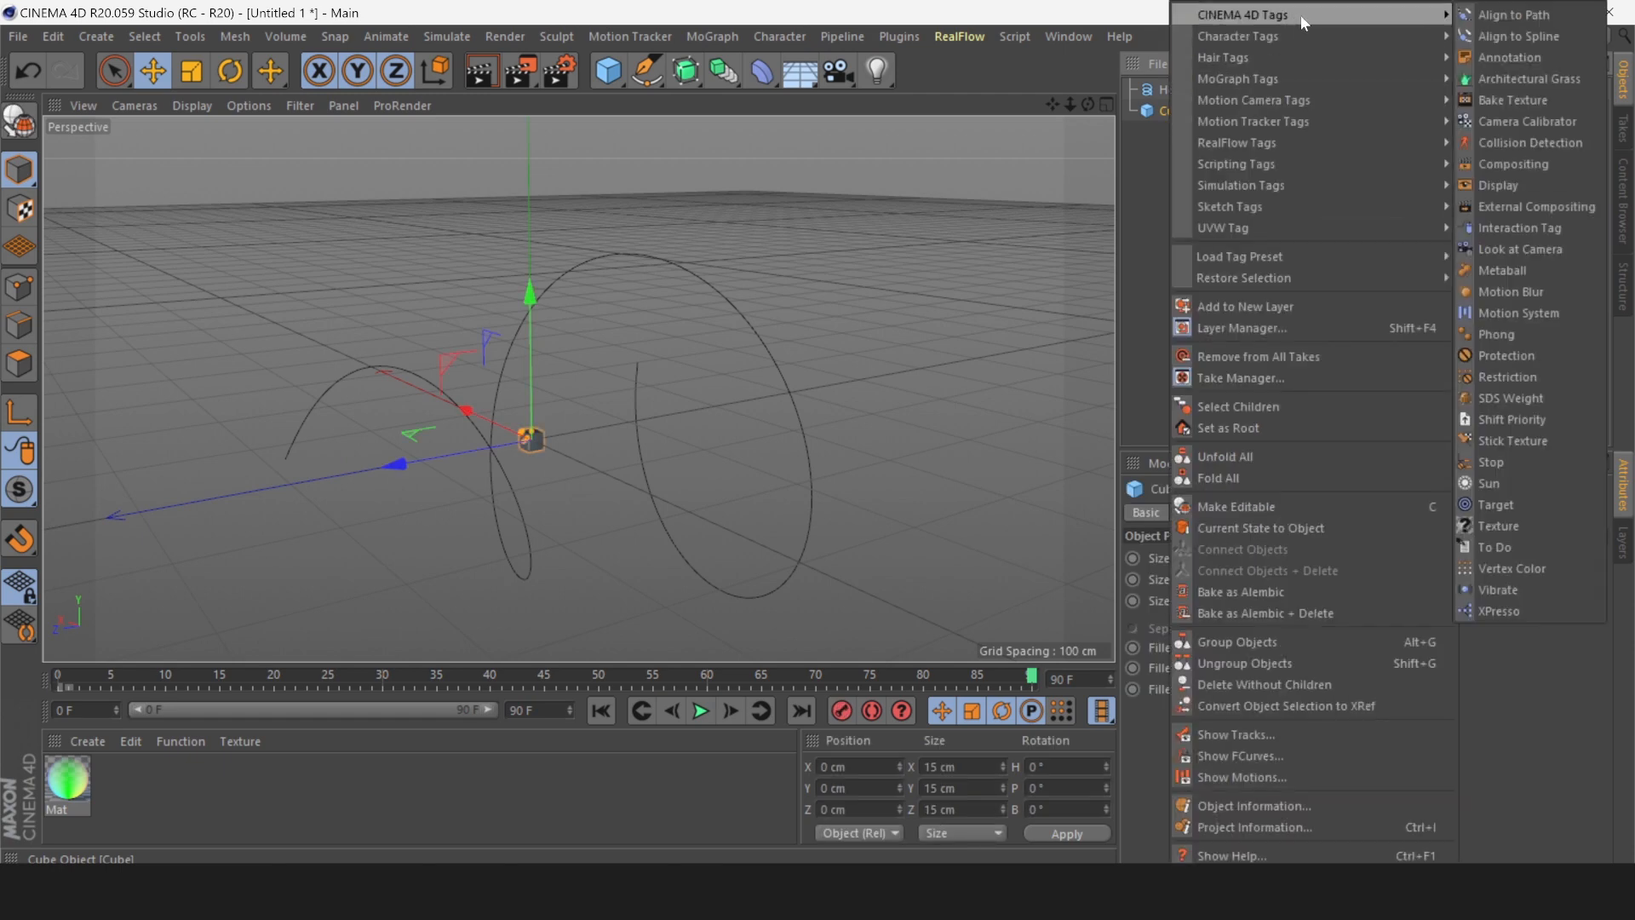
click(1544, 38)
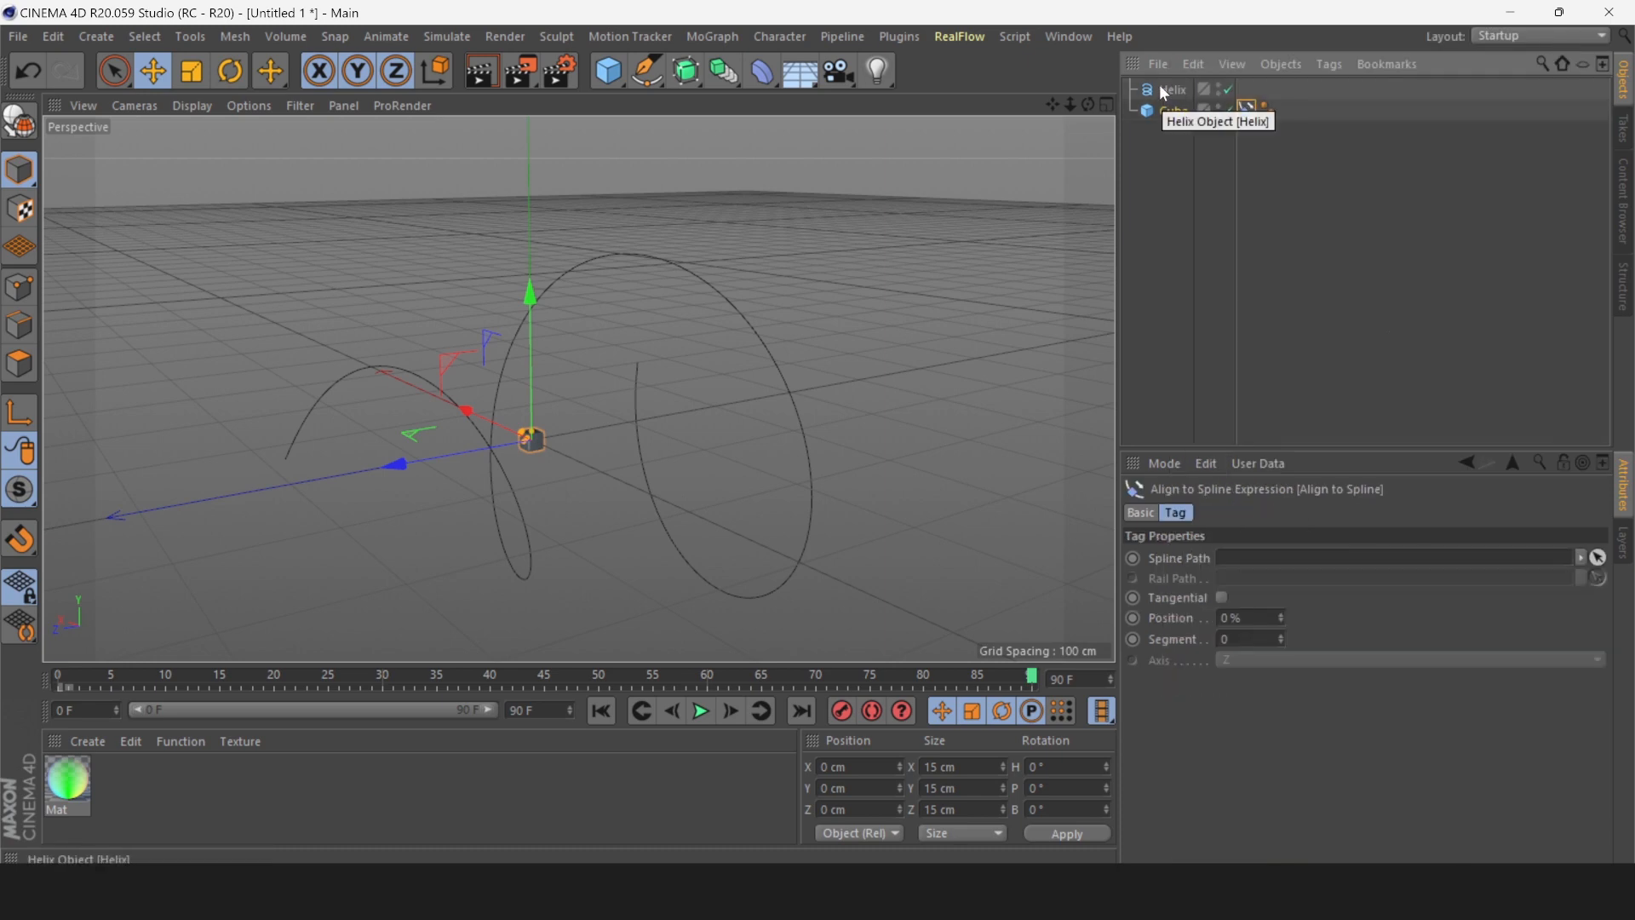
drag(1163, 92, 1264, 561)
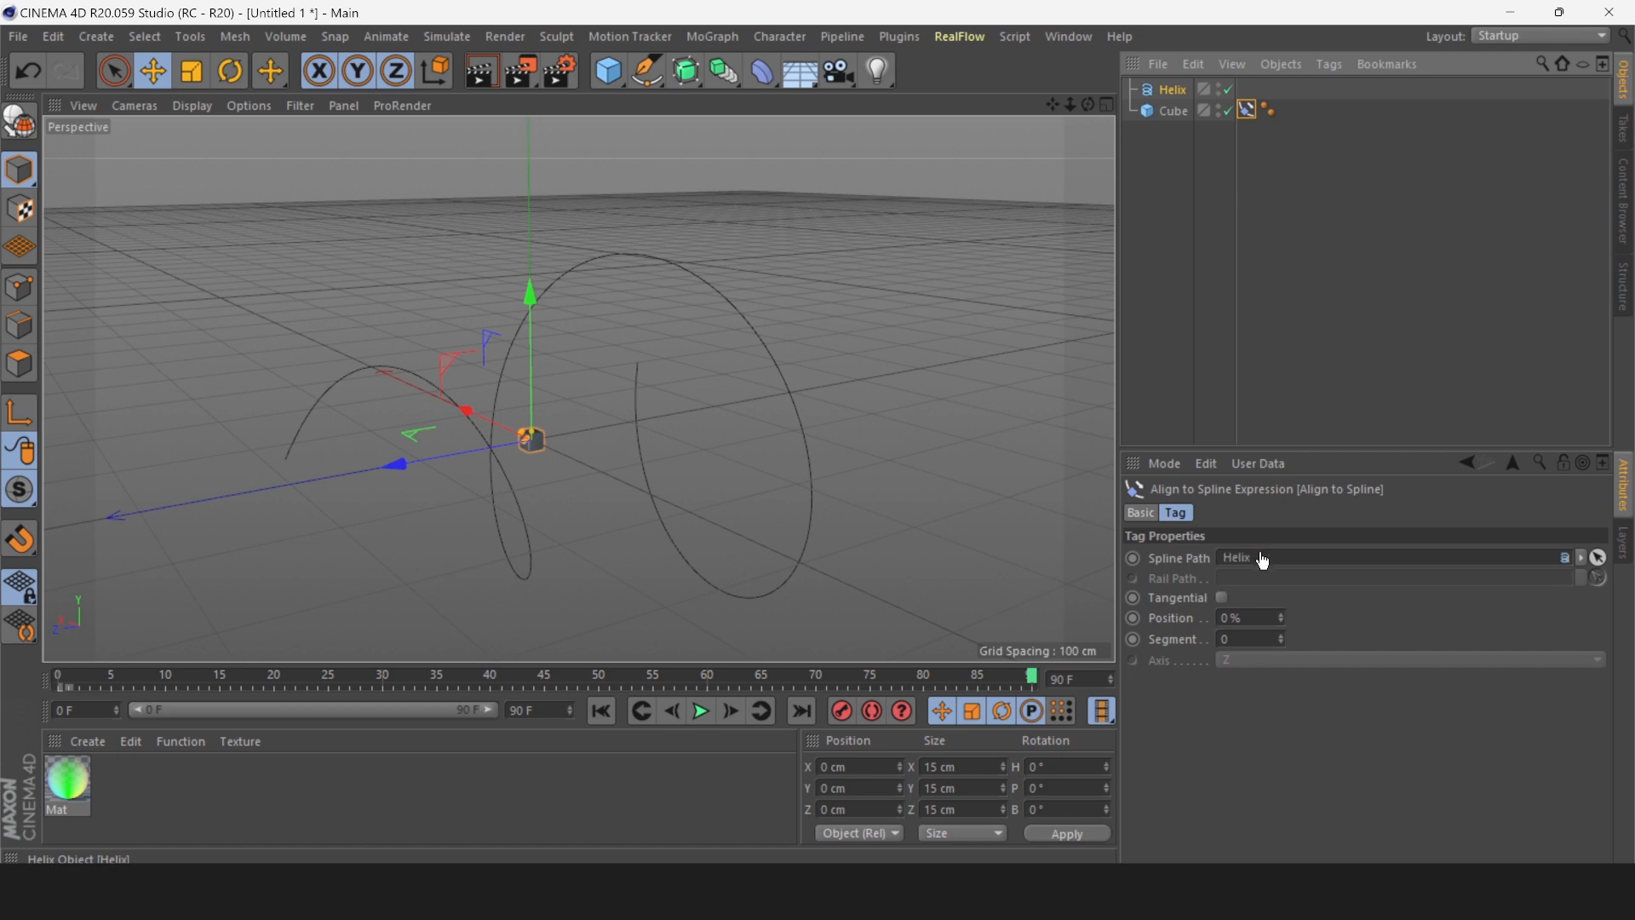
click(704, 716)
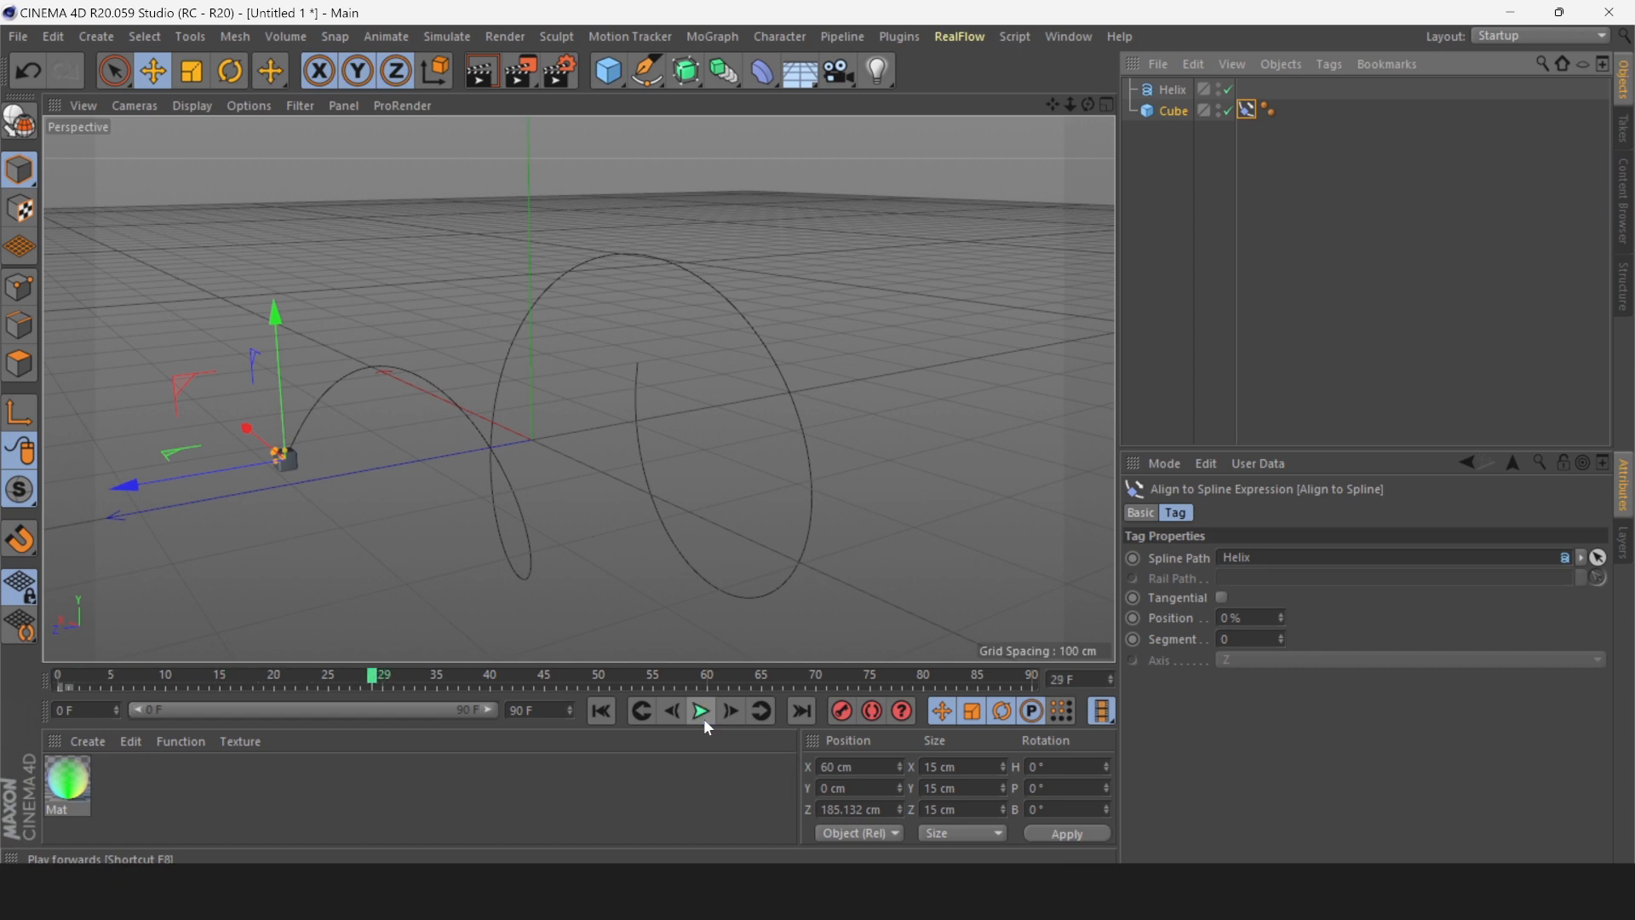
click(704, 717)
Keyframe the Align to Spline tag's Position at 0% on frame 0 and 100% on frame 90.
click(608, 708)
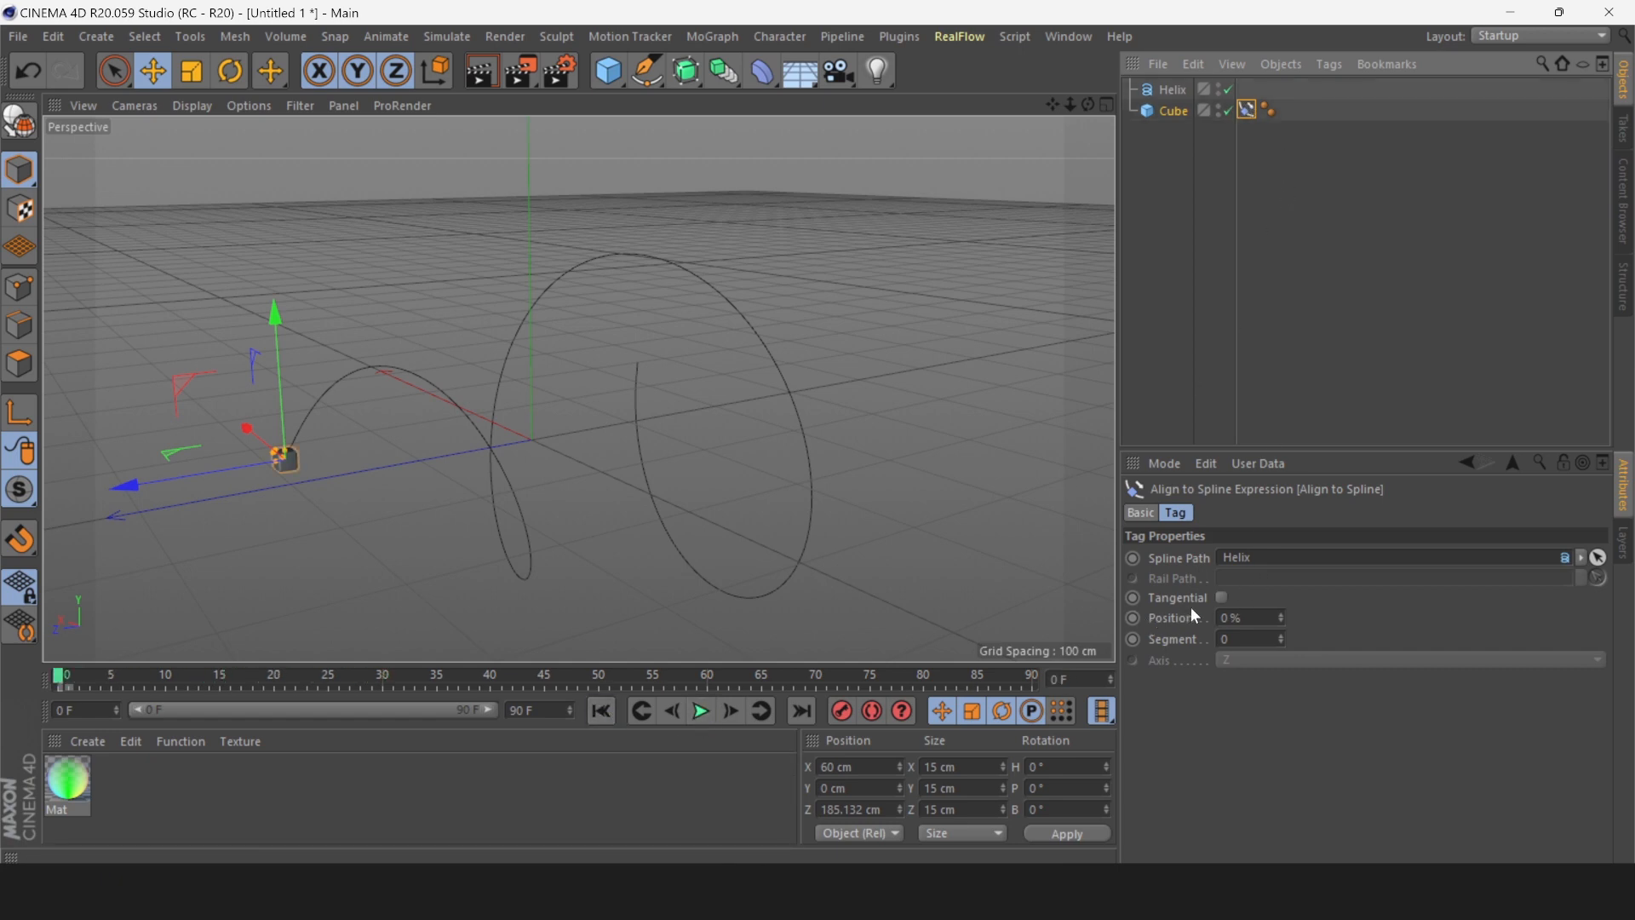
click(1133, 618)
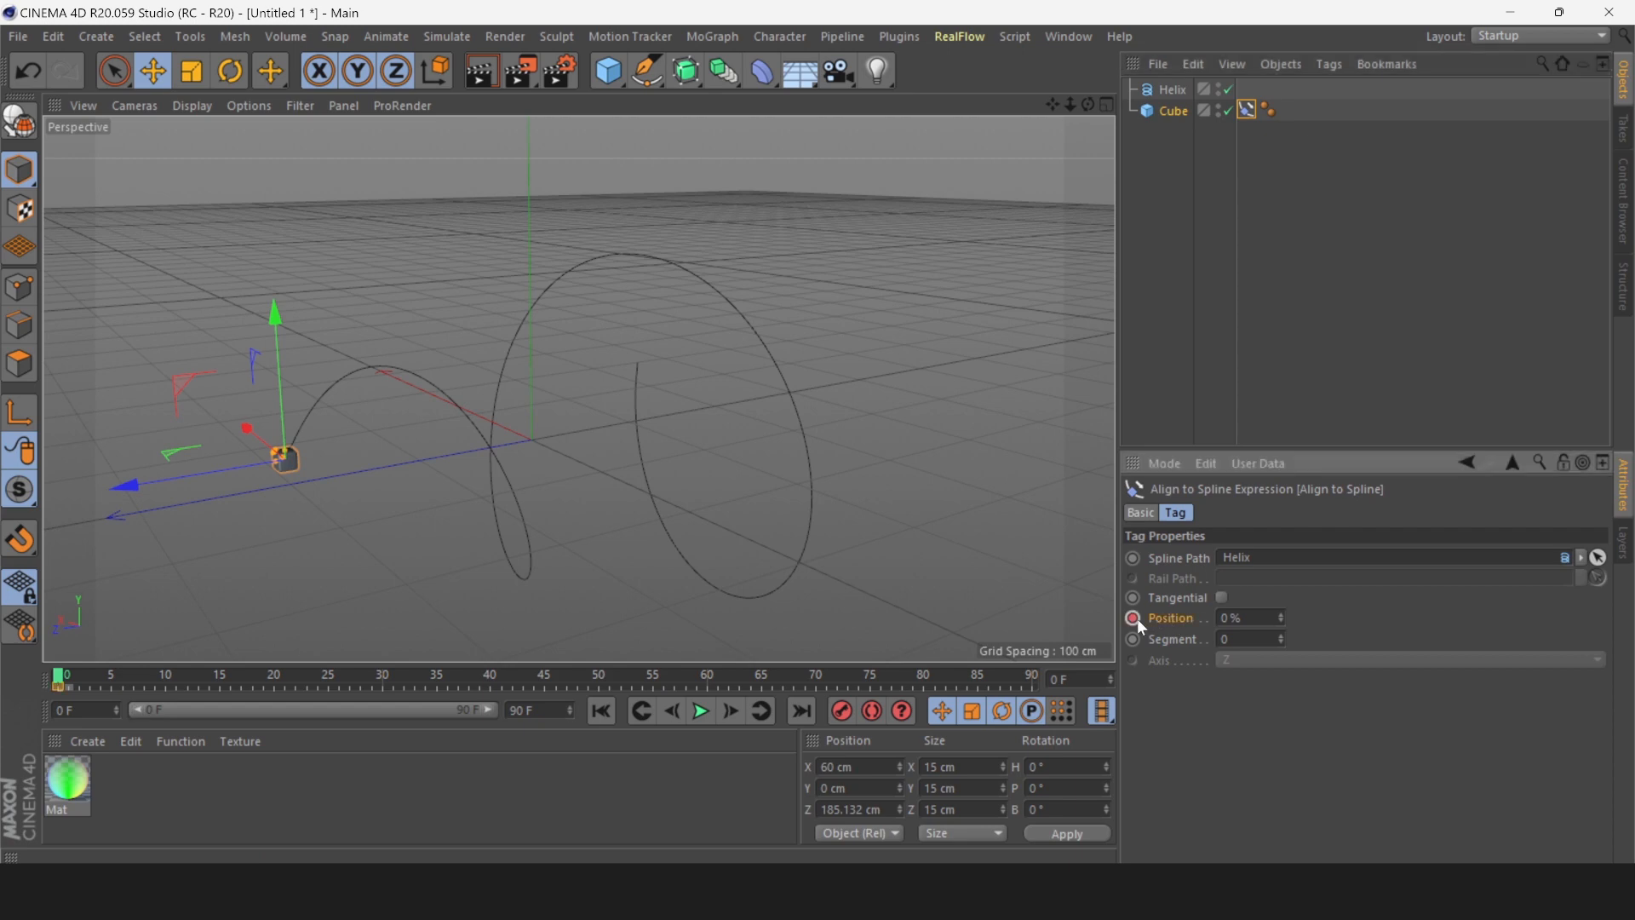
click(800, 710)
drag(1282, 614, 1281, 545)
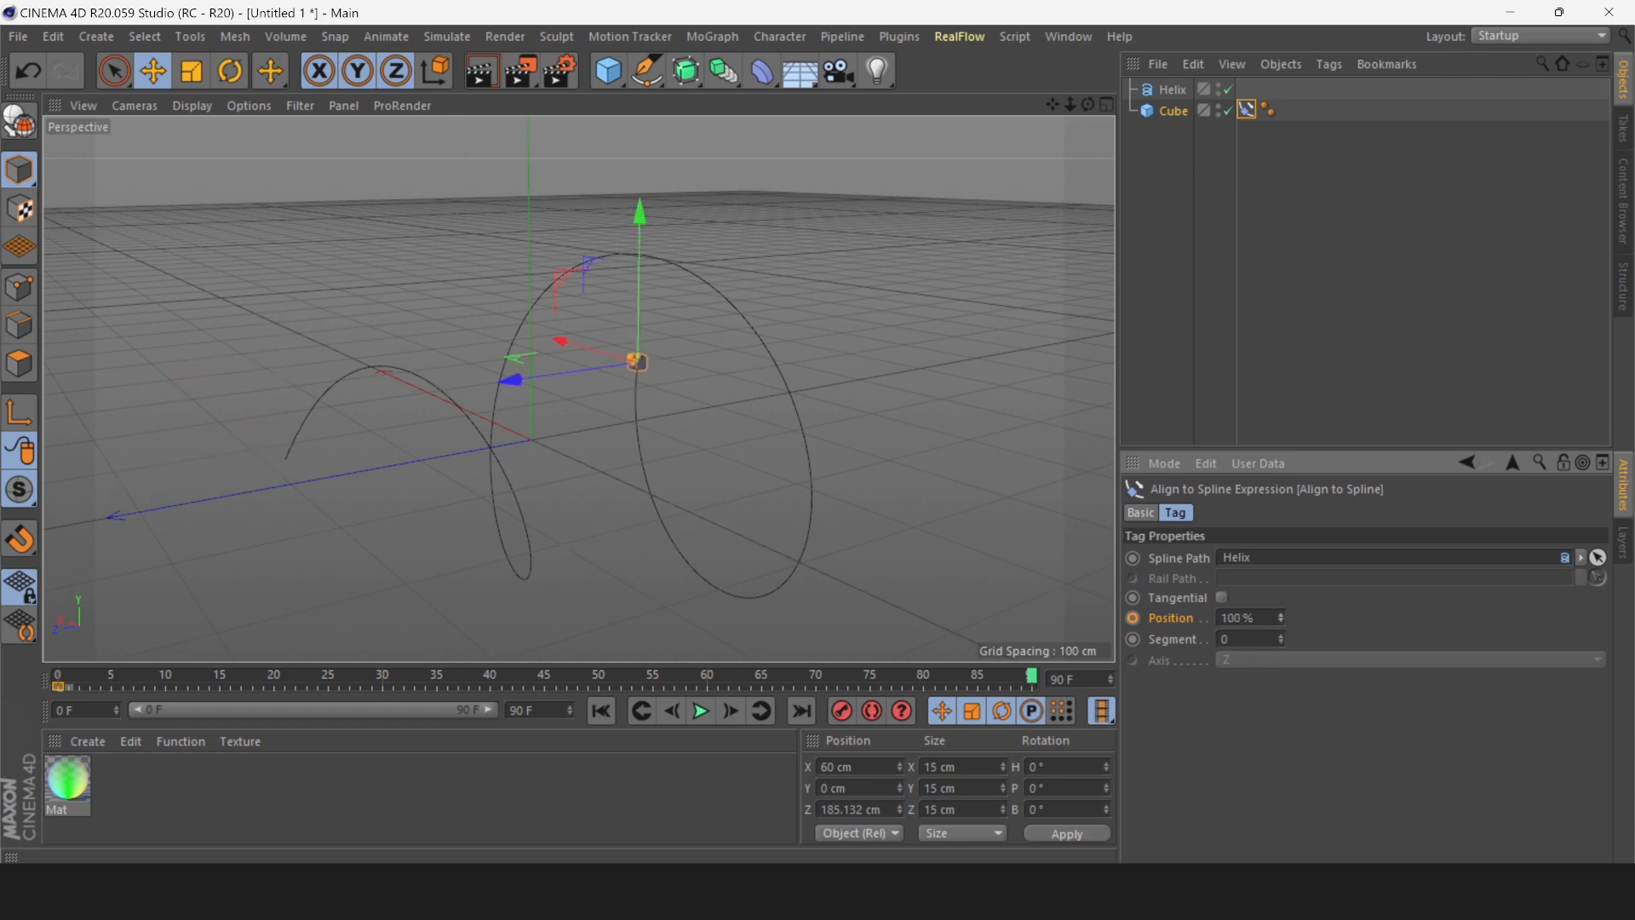
click(1133, 619)
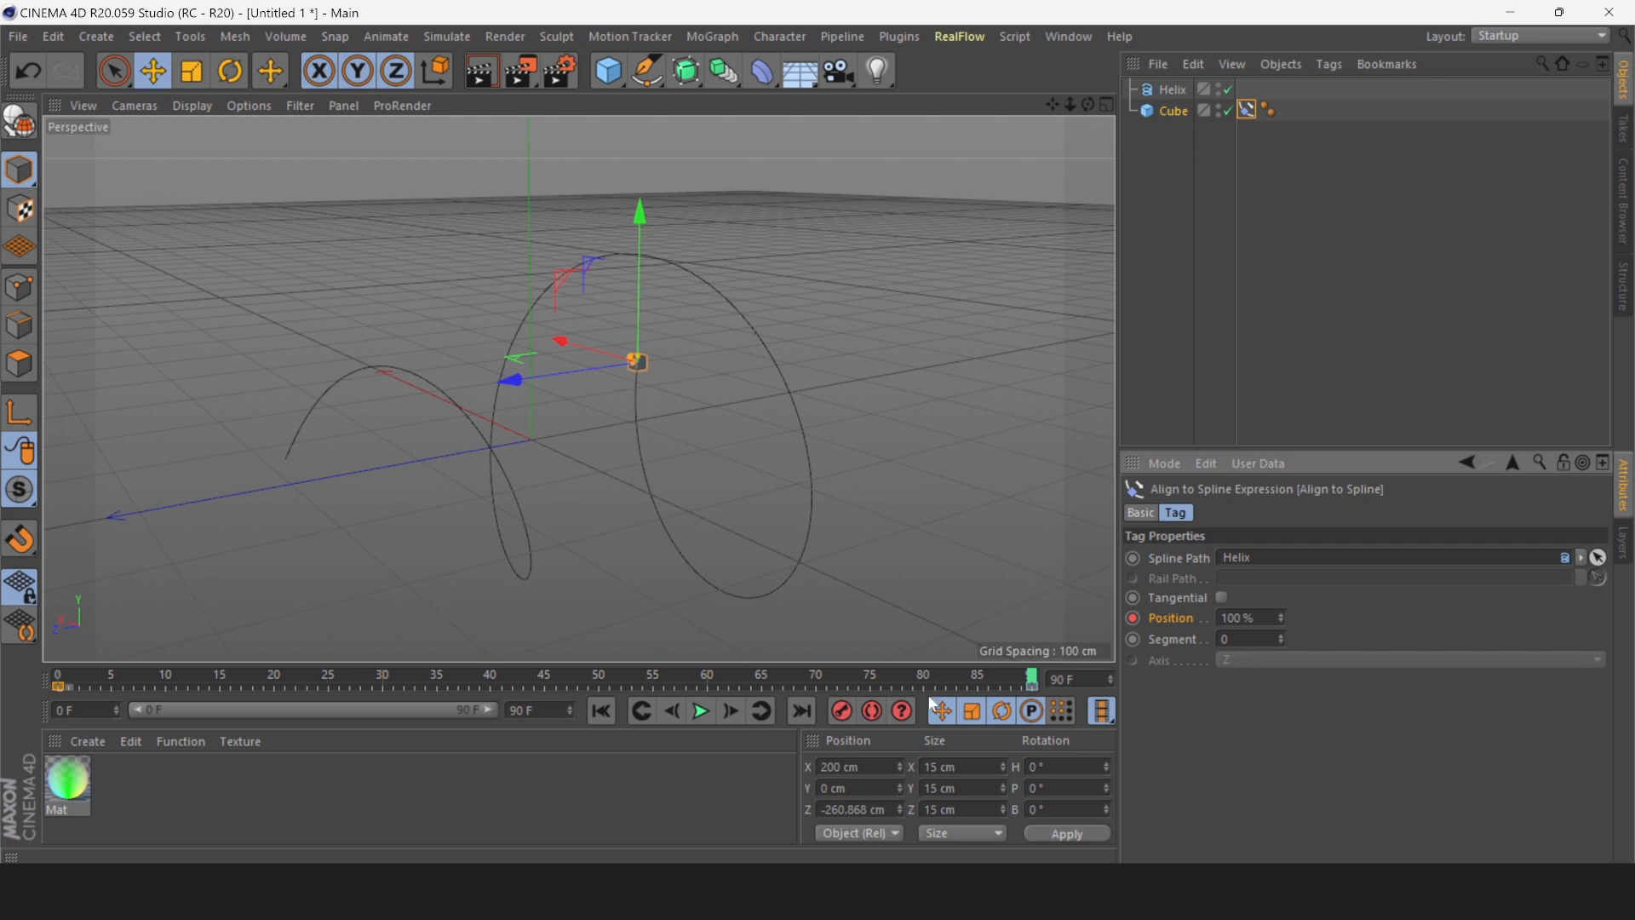
Play the animation to check how the cube travels along the helix.
click(703, 711)
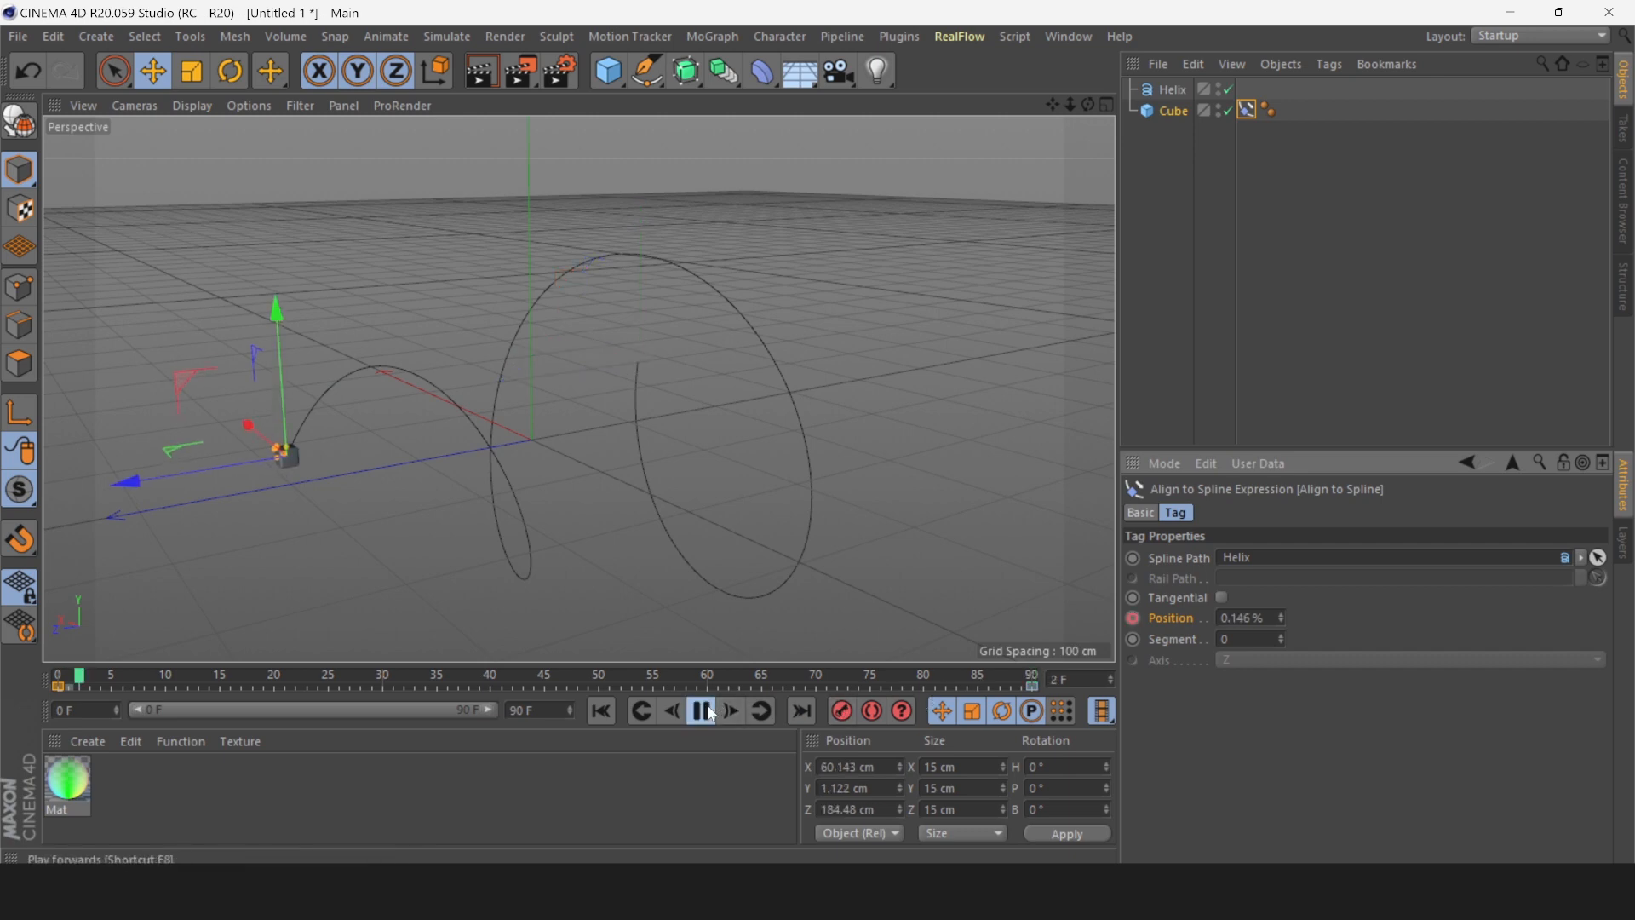
click(856, 403)
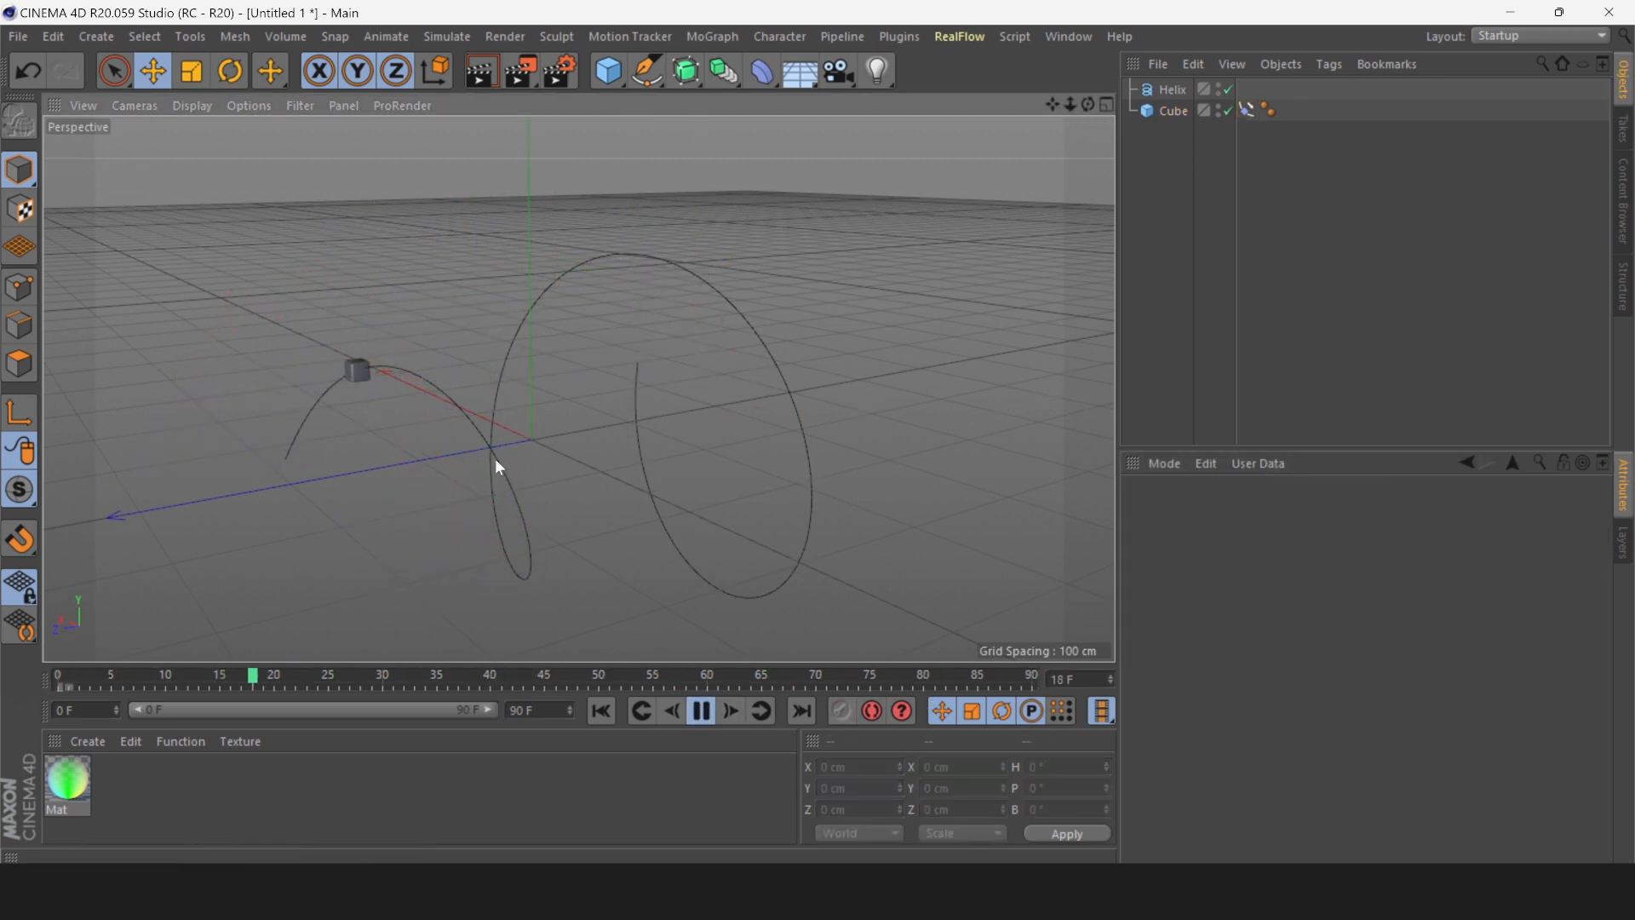
click(711, 720)
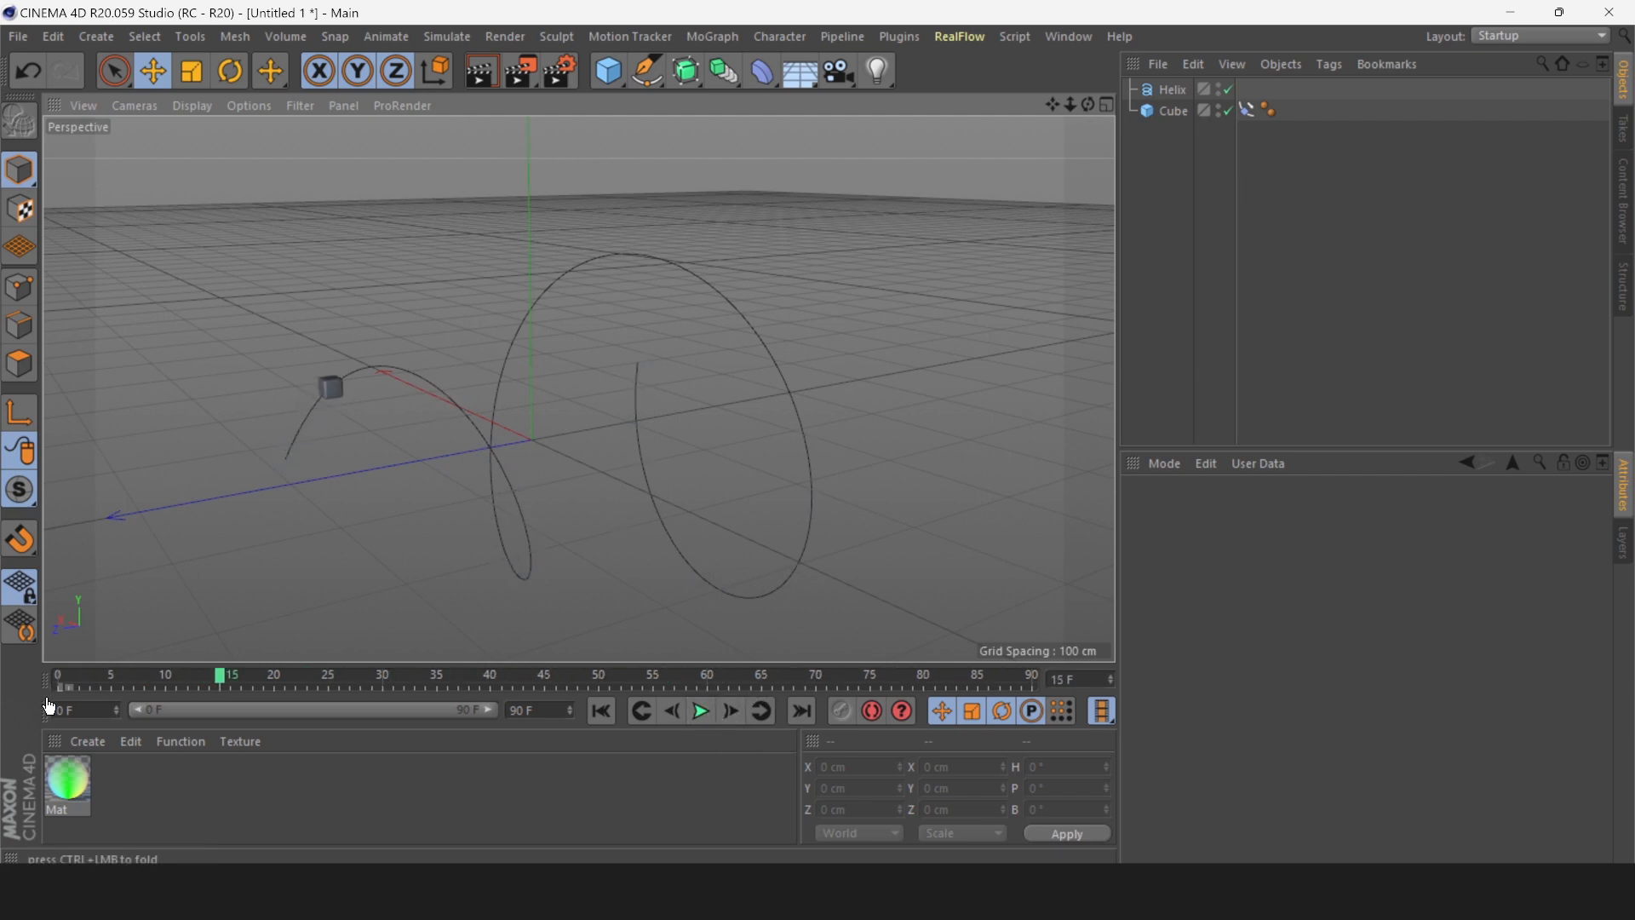
Change the interpolation of the Align to Spline tag's Position keyframes to linear.
click(1247, 109)
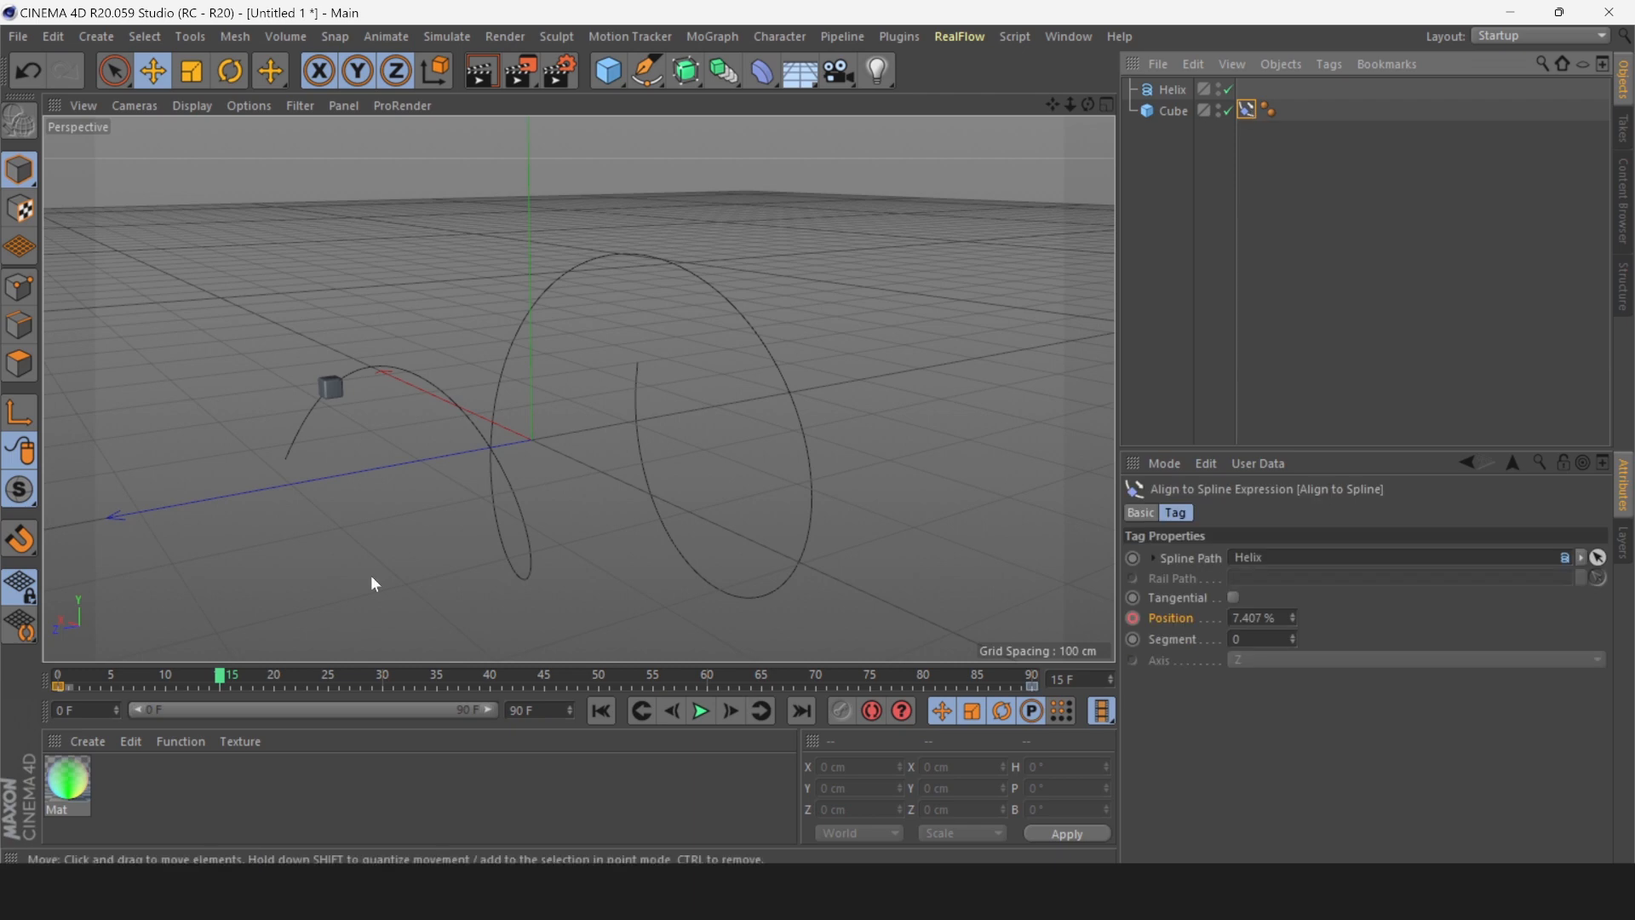
right_click(60, 686)
click(94, 535)
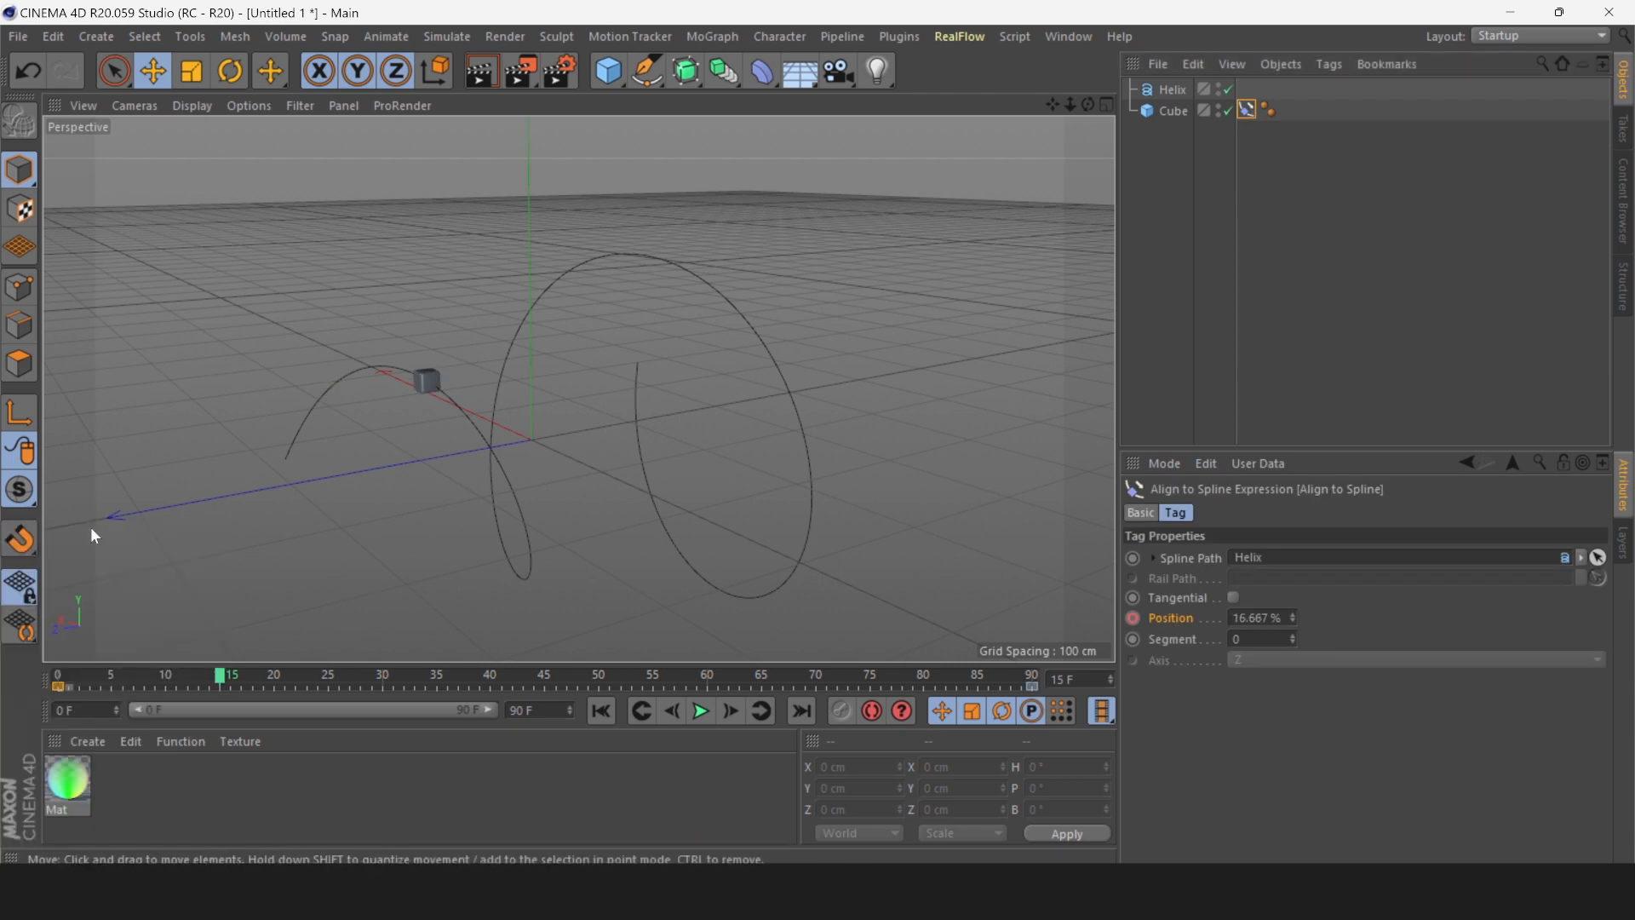
Replay the animation from the start to check the cube's constant speed, and return to frame 0.
click(610, 708)
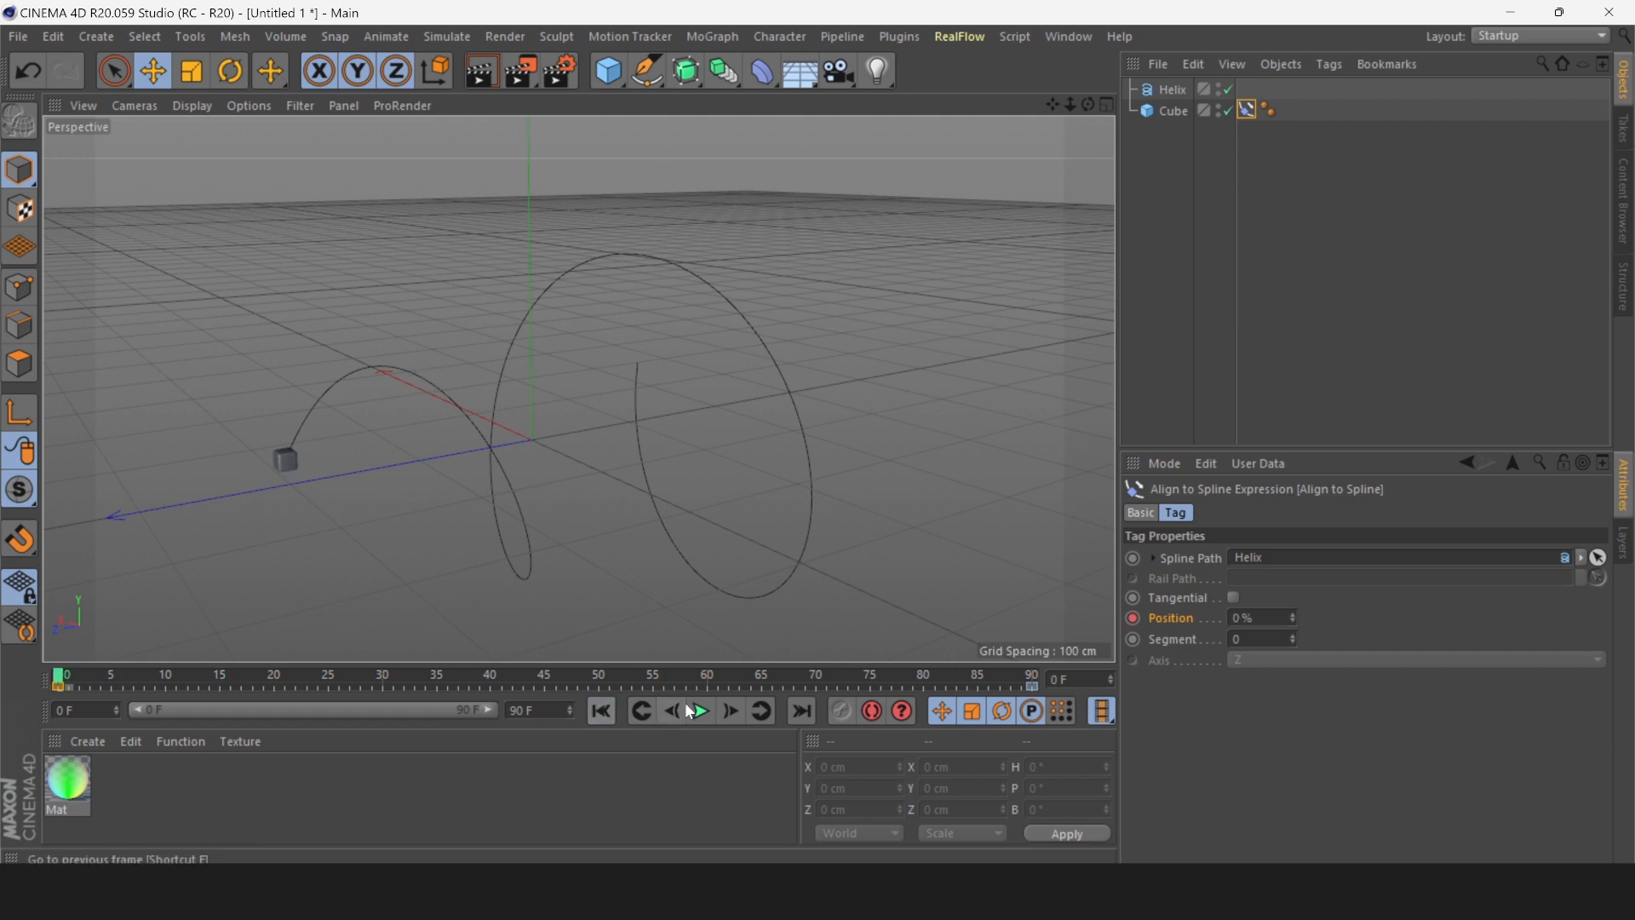
click(700, 711)
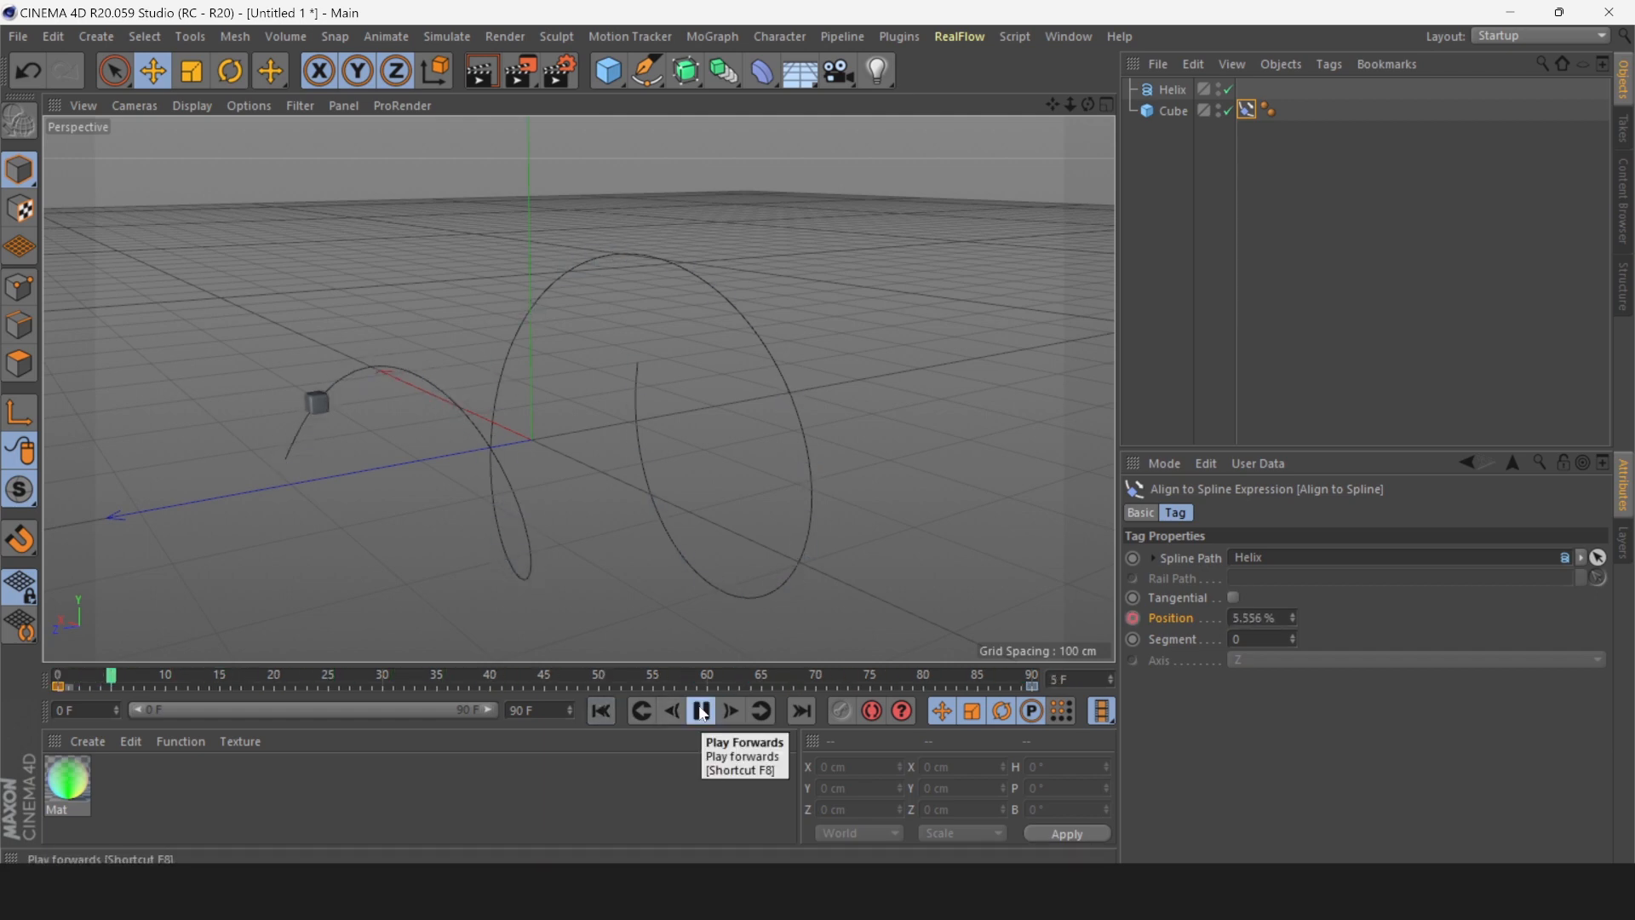
click(702, 711)
click(601, 711)
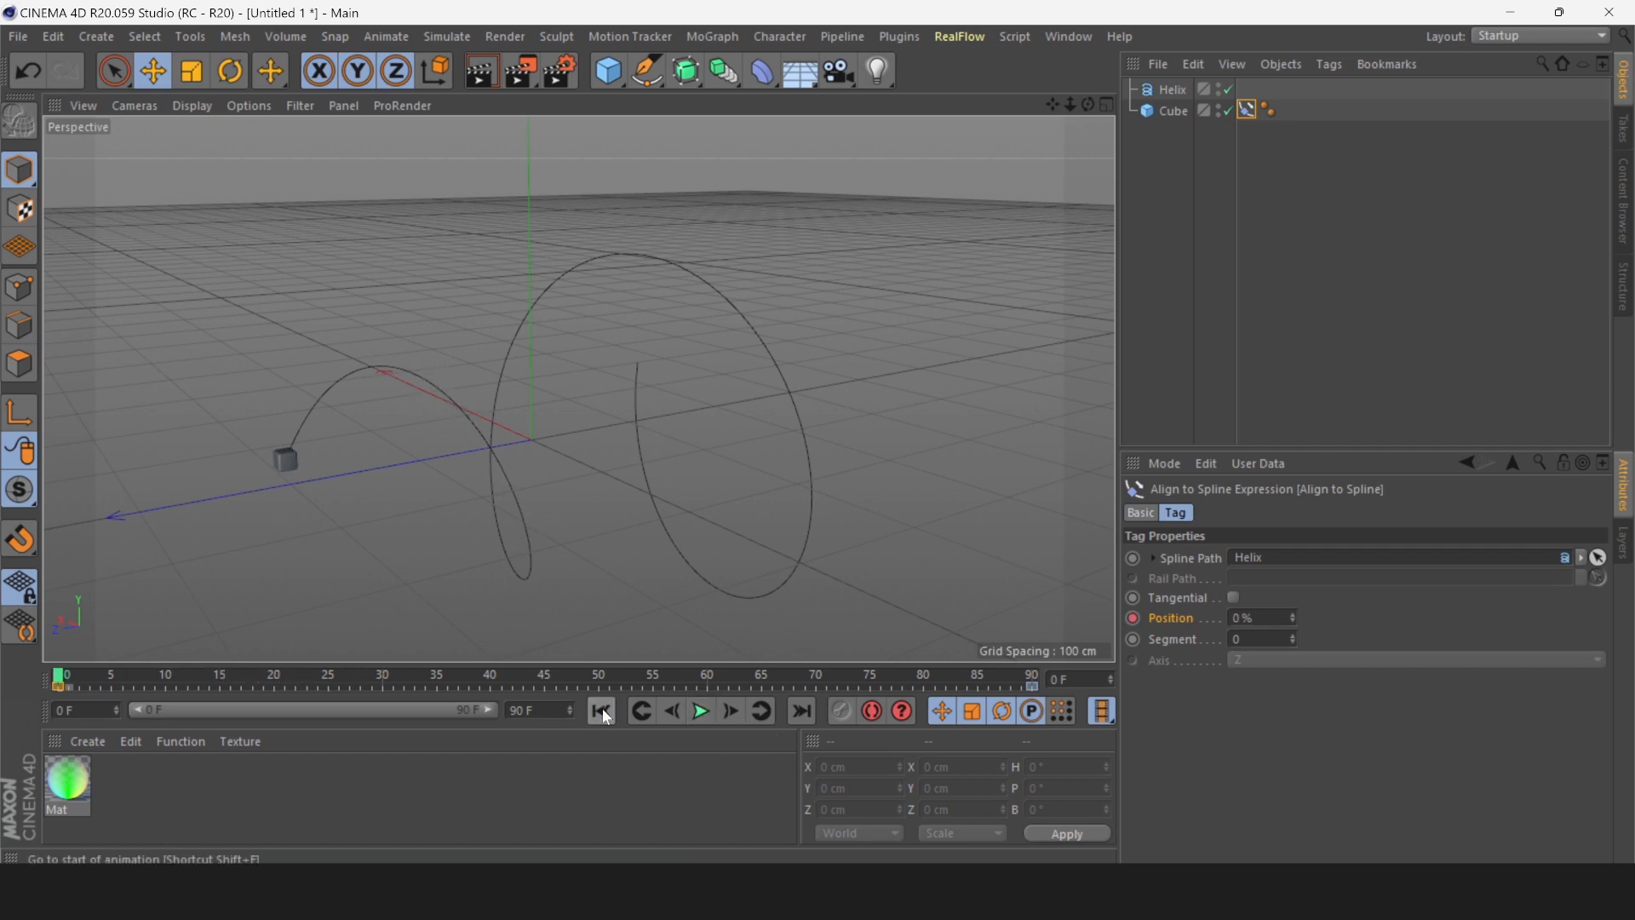
Add a MoGraph Tracer object to the scene with nothing else selected.
click(1161, 171)
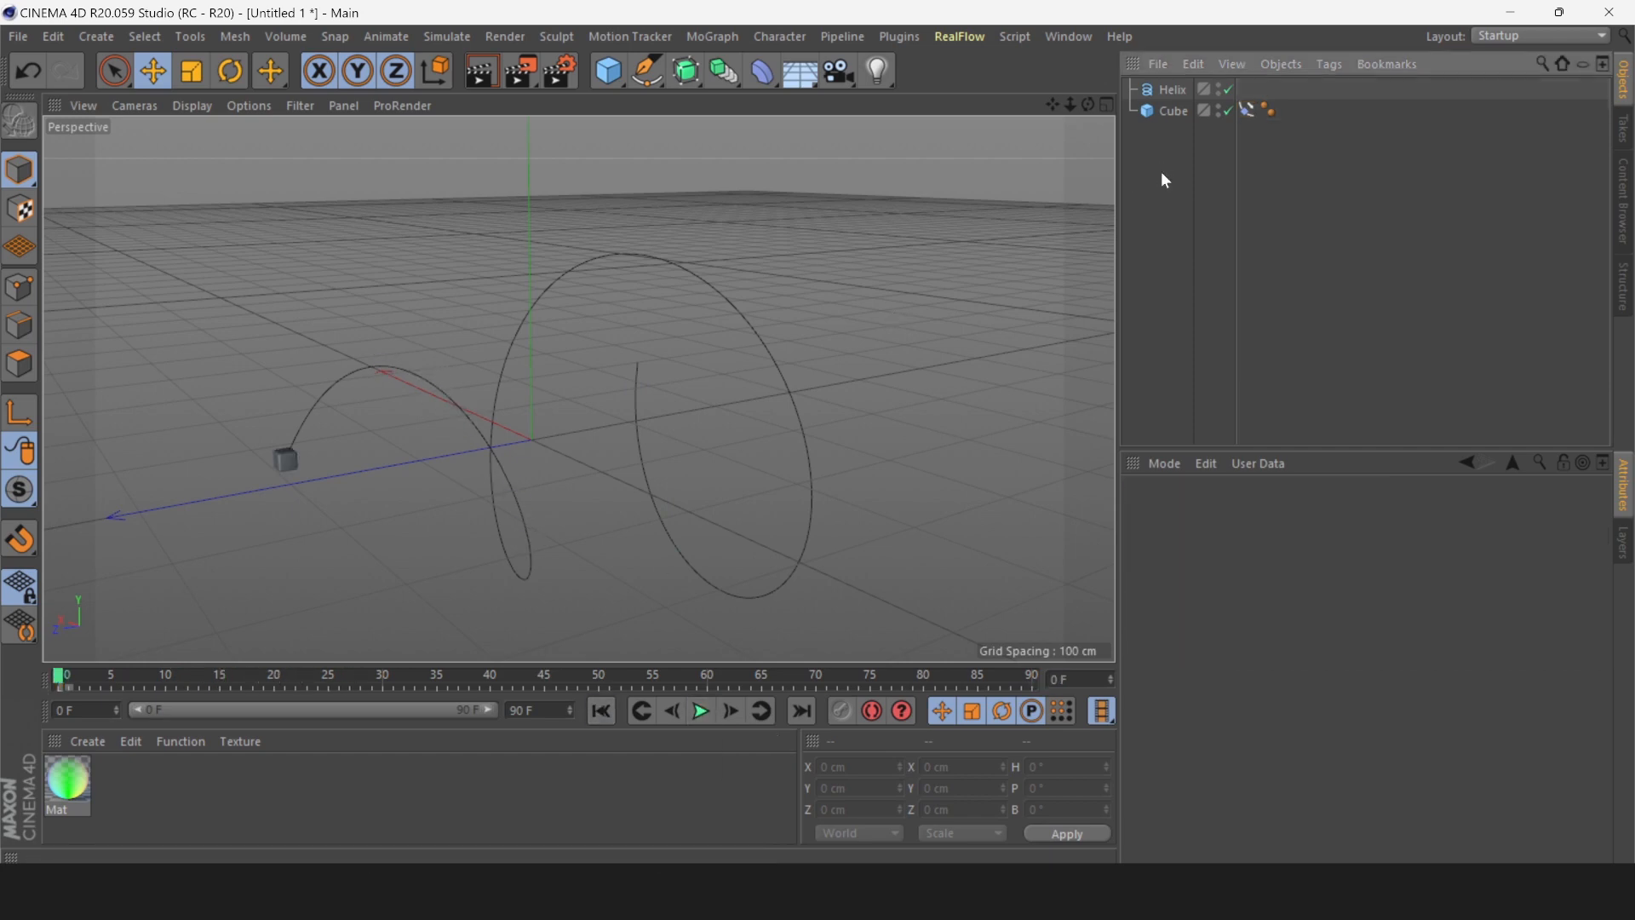
click(720, 36)
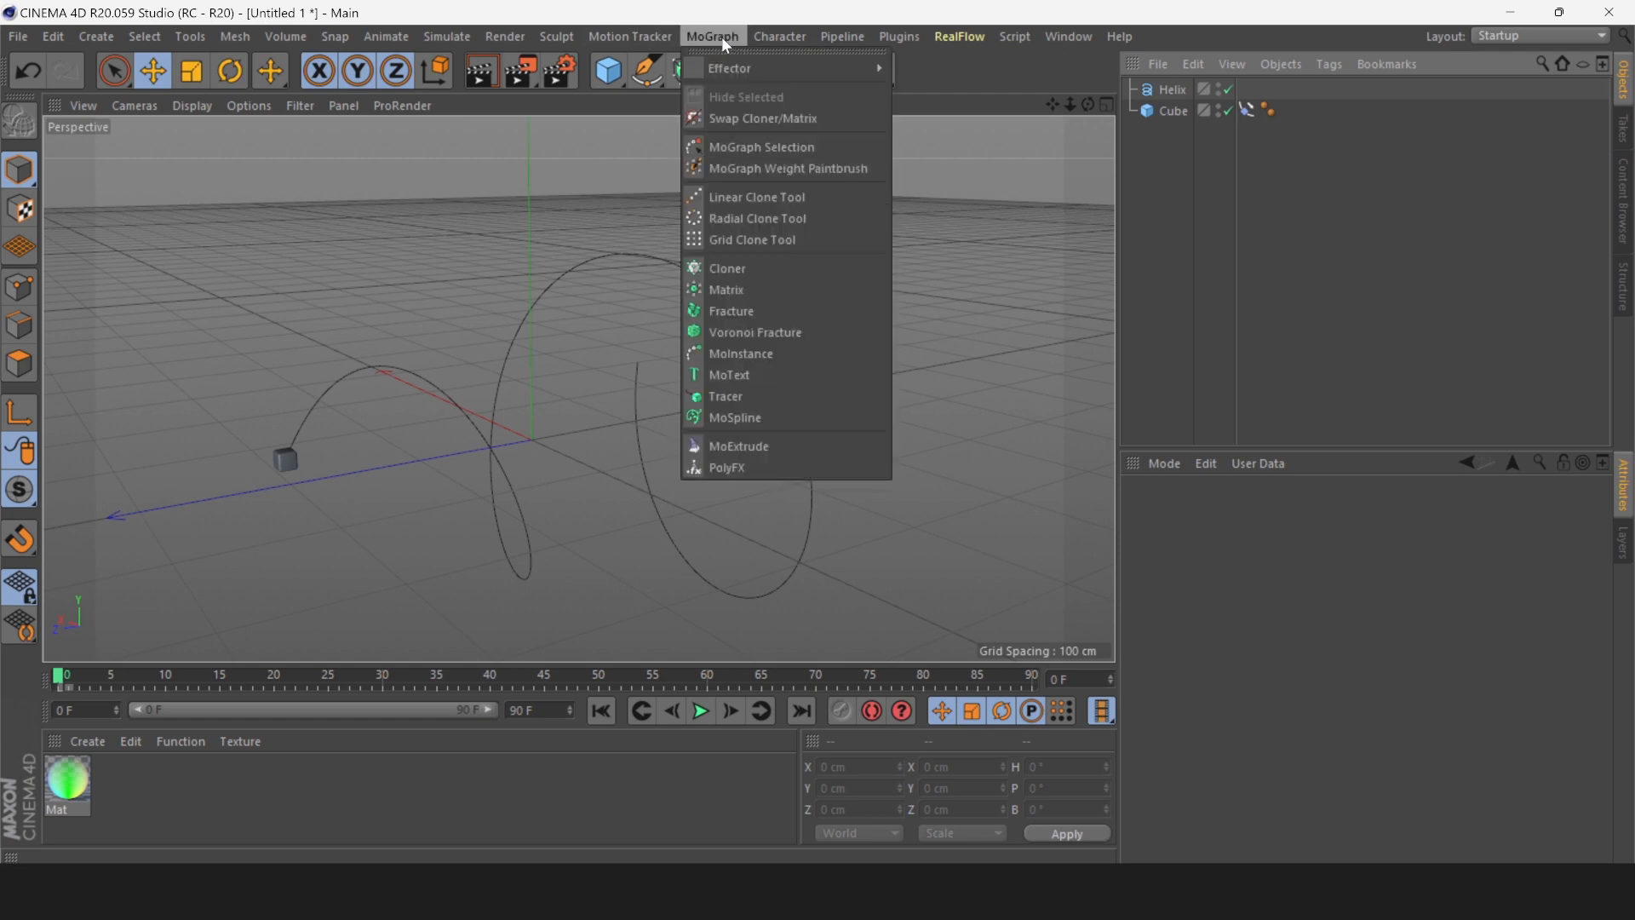
click(731, 395)
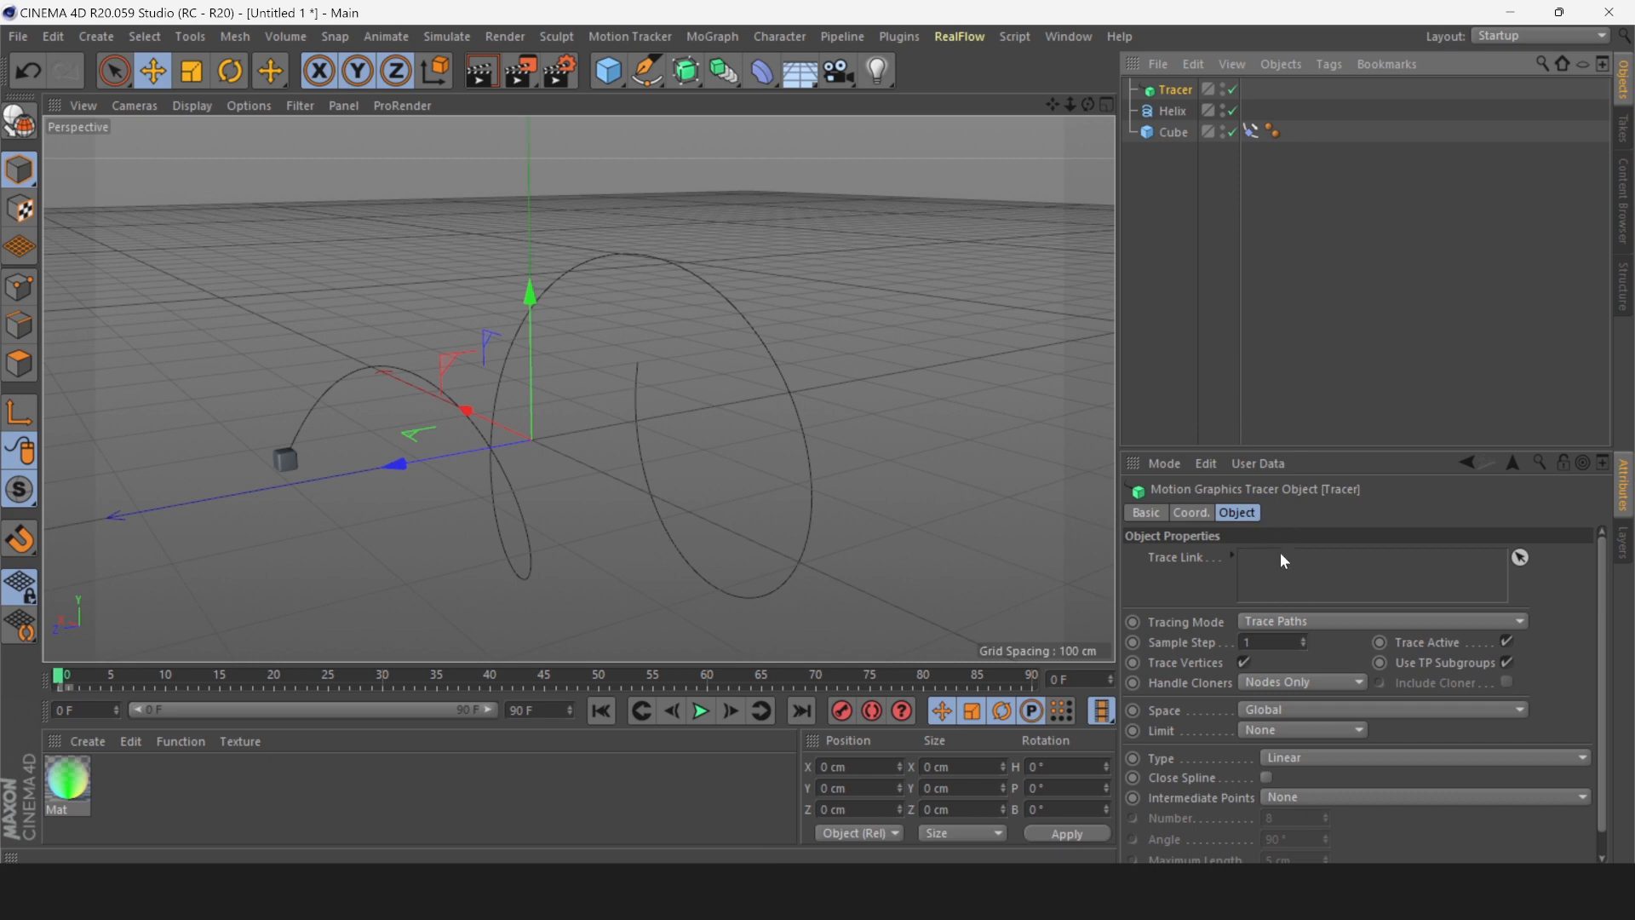
Link the Cube as the Tracer's trace target and limit the trace From End with an amount of 4.
drag(1176, 129, 1251, 562)
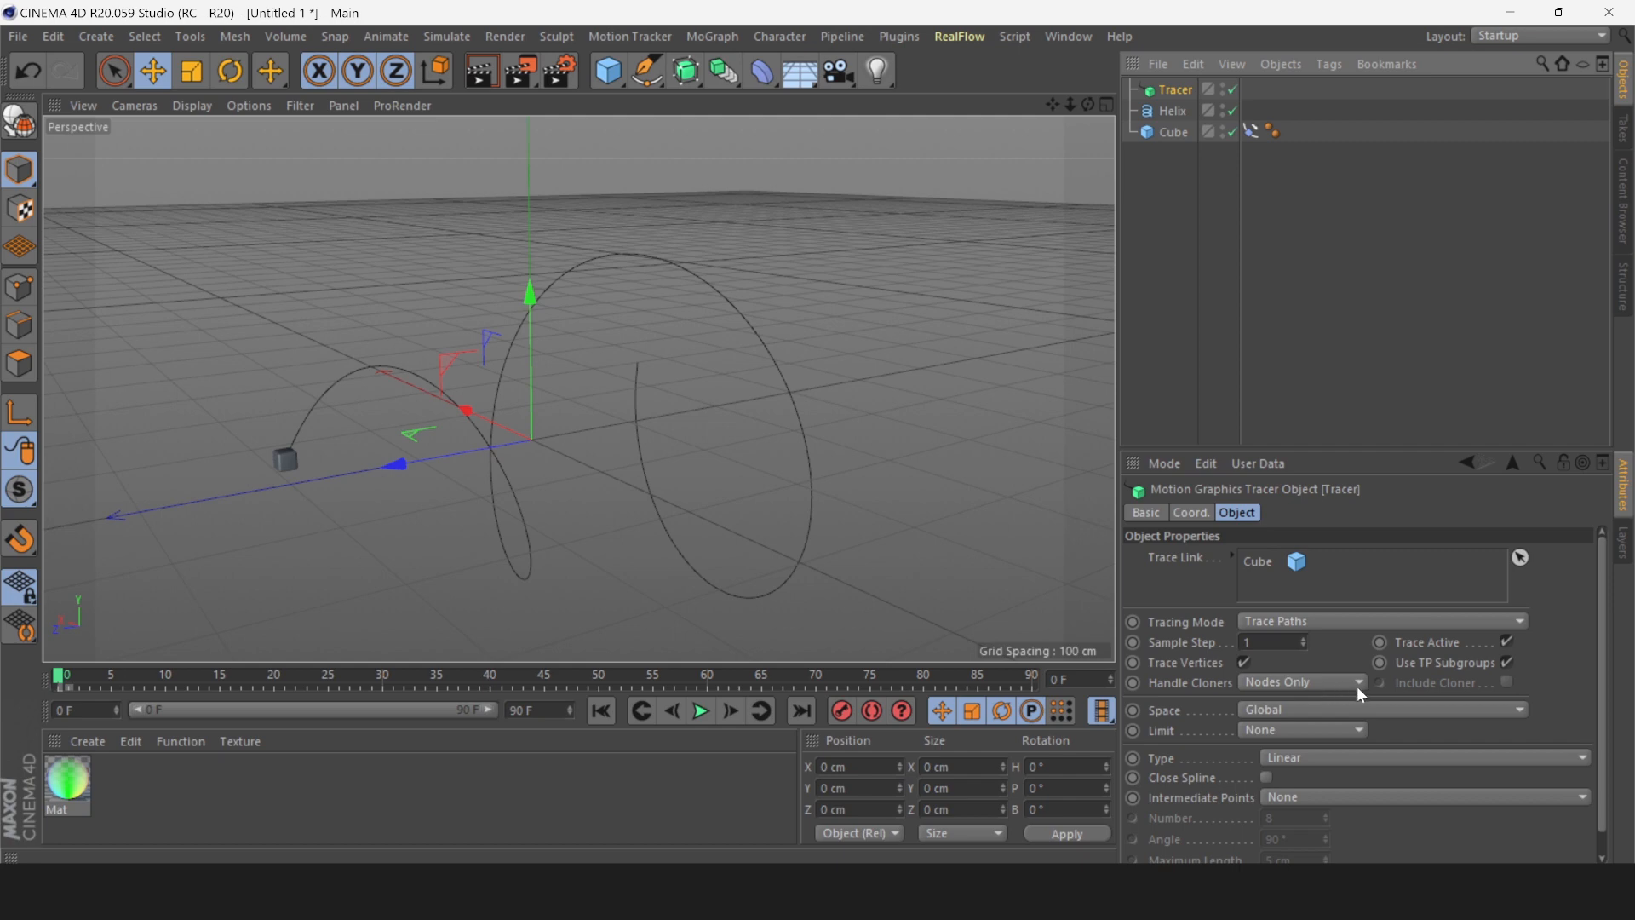
click(1366, 712)
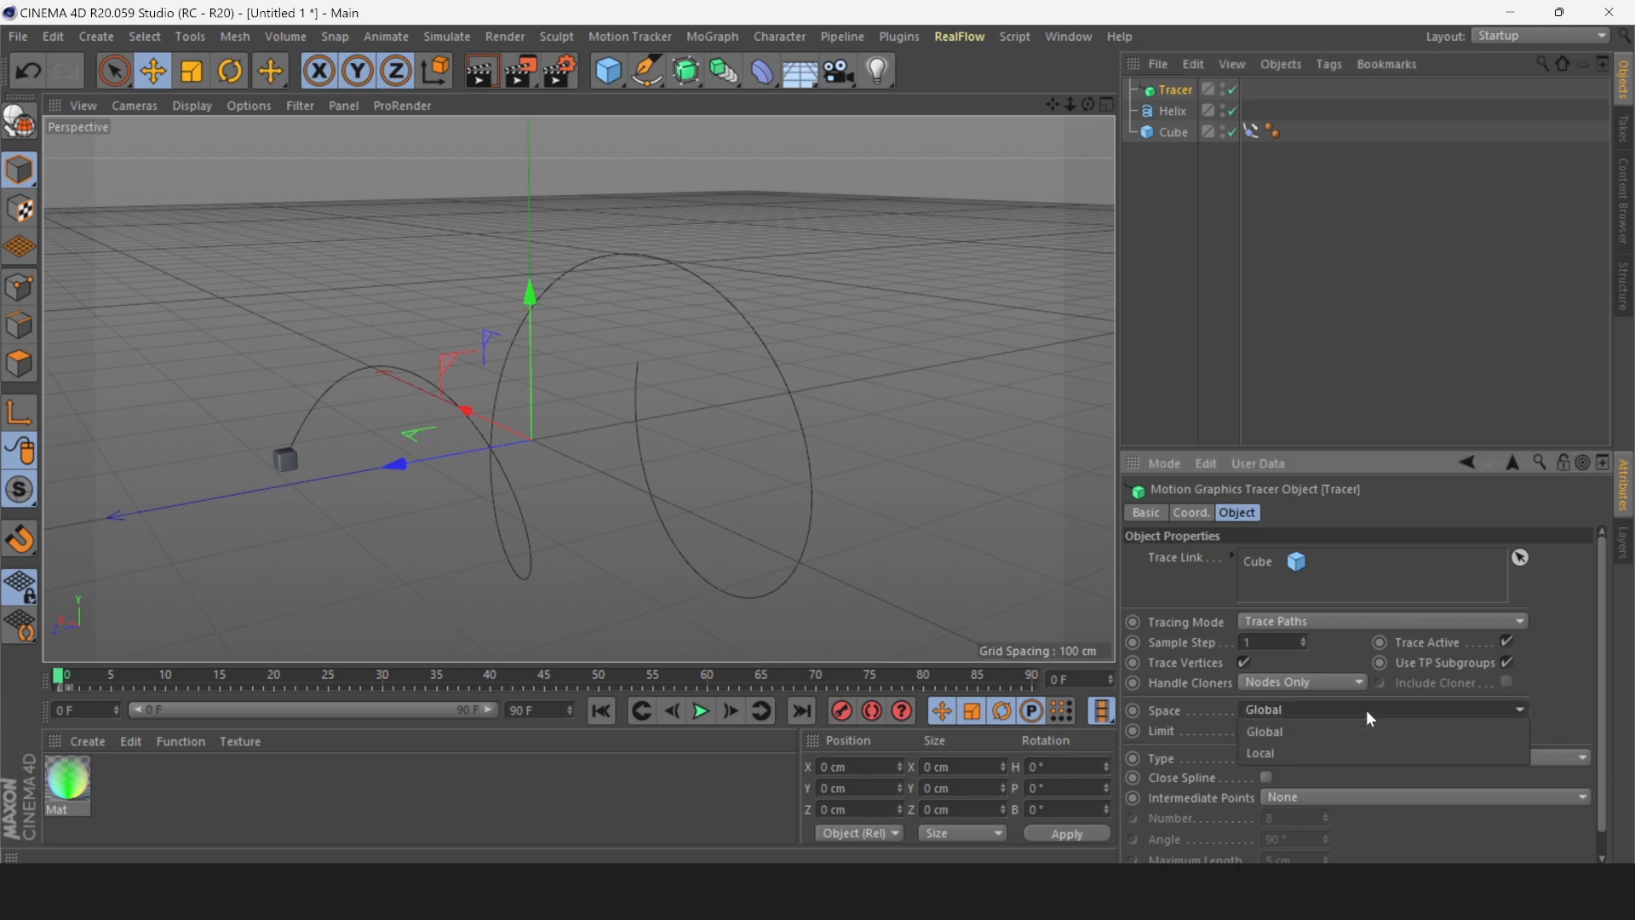
click(1365, 712)
click(1359, 730)
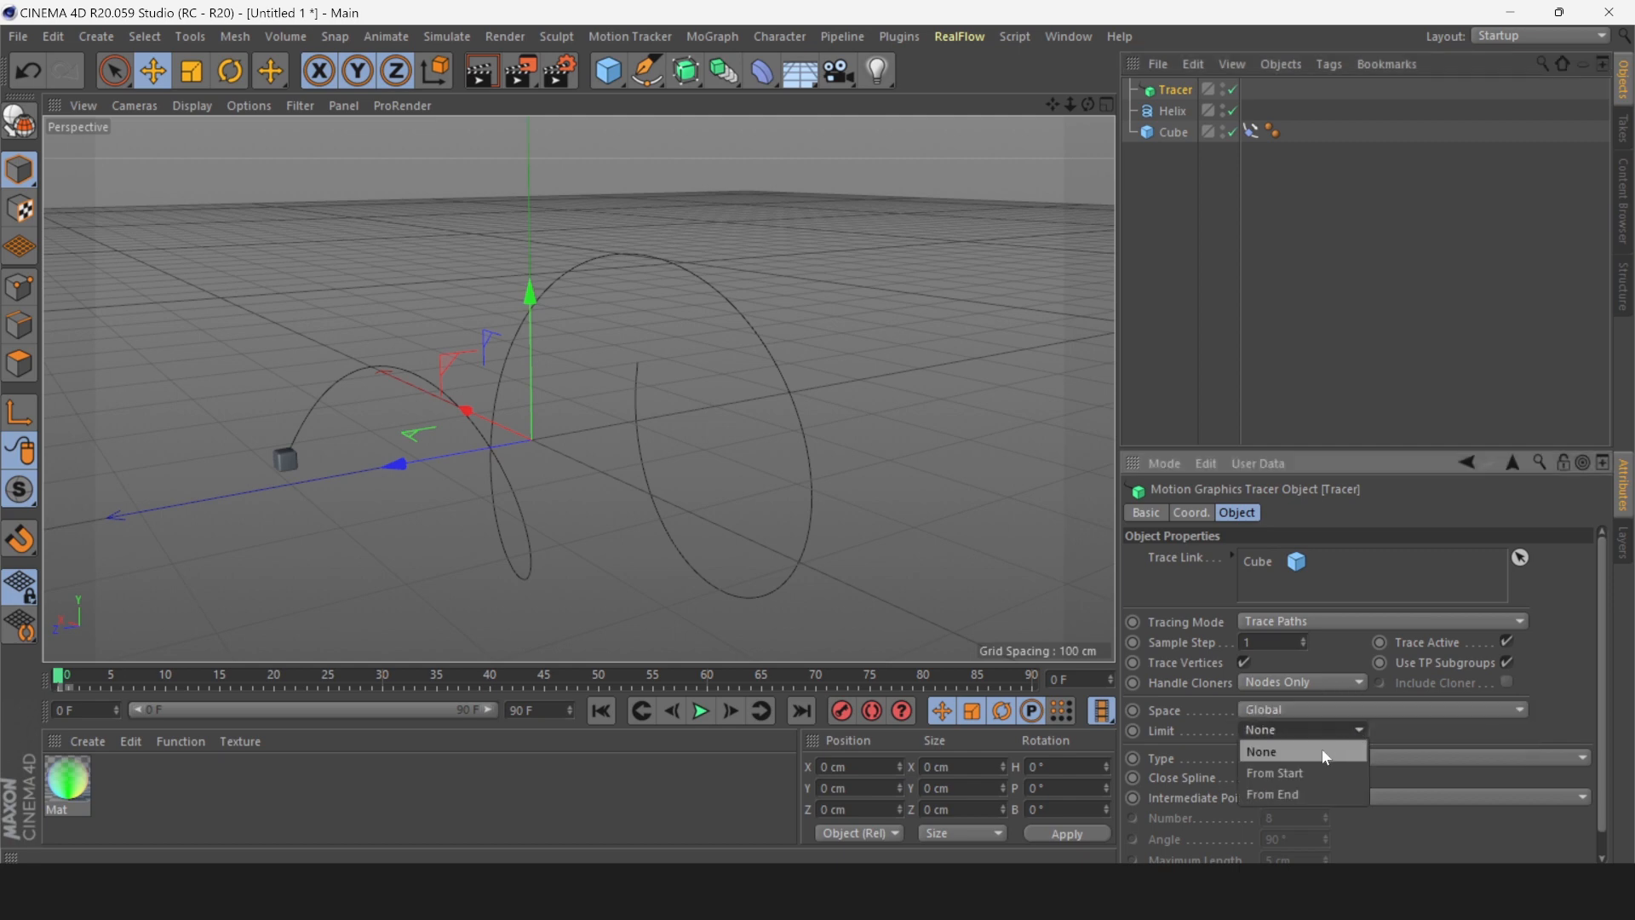
click(1310, 793)
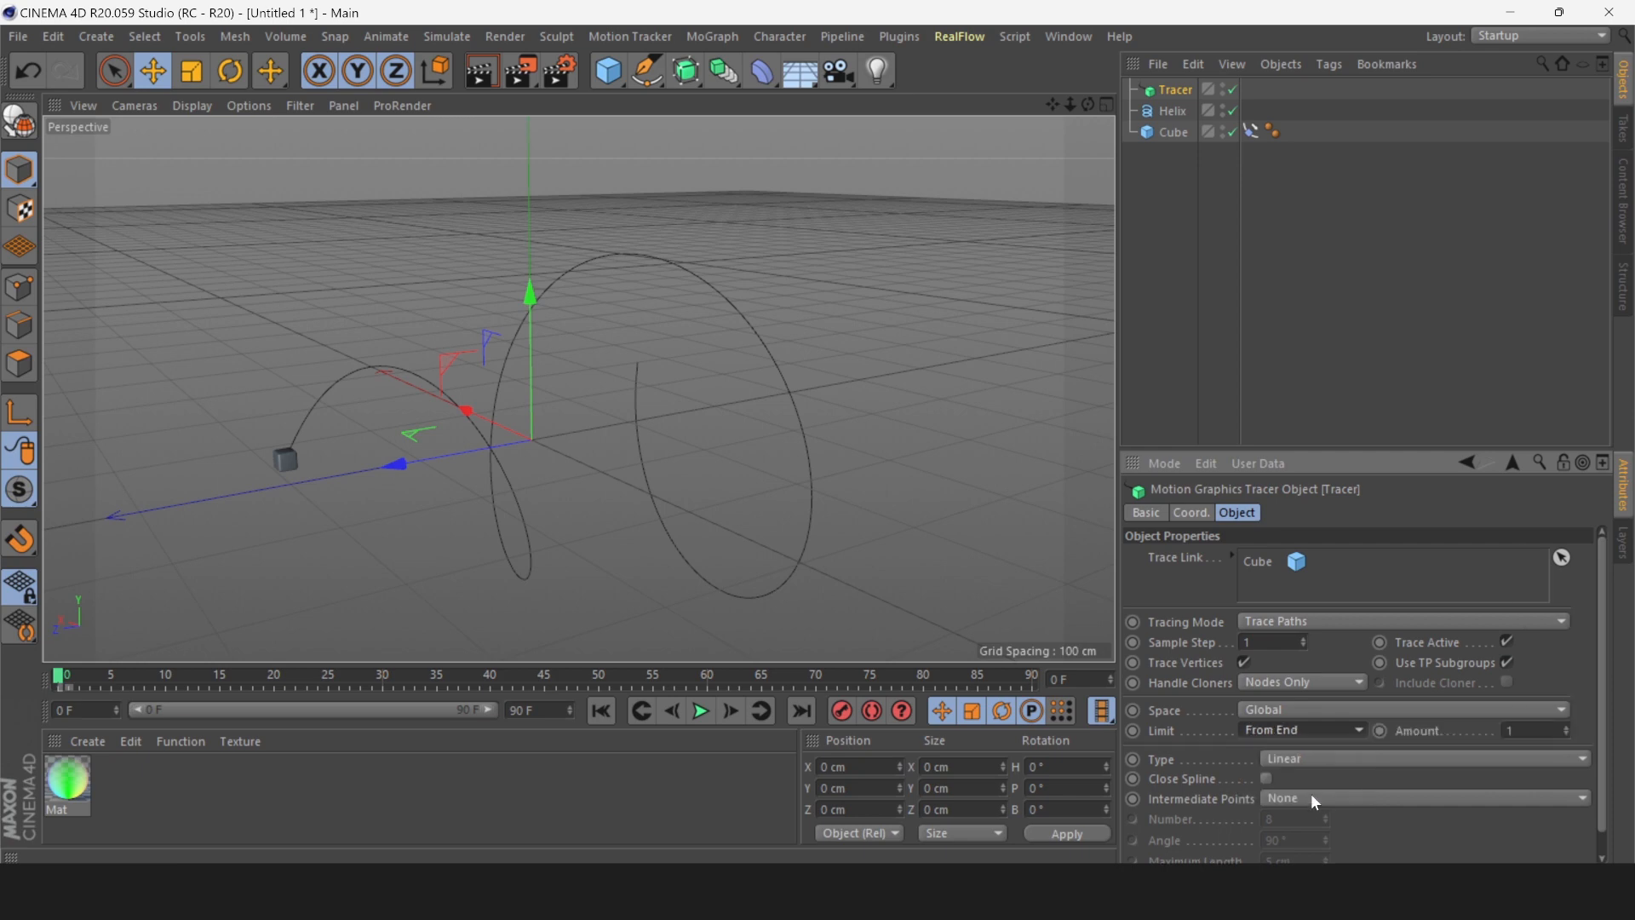
click(1567, 728)
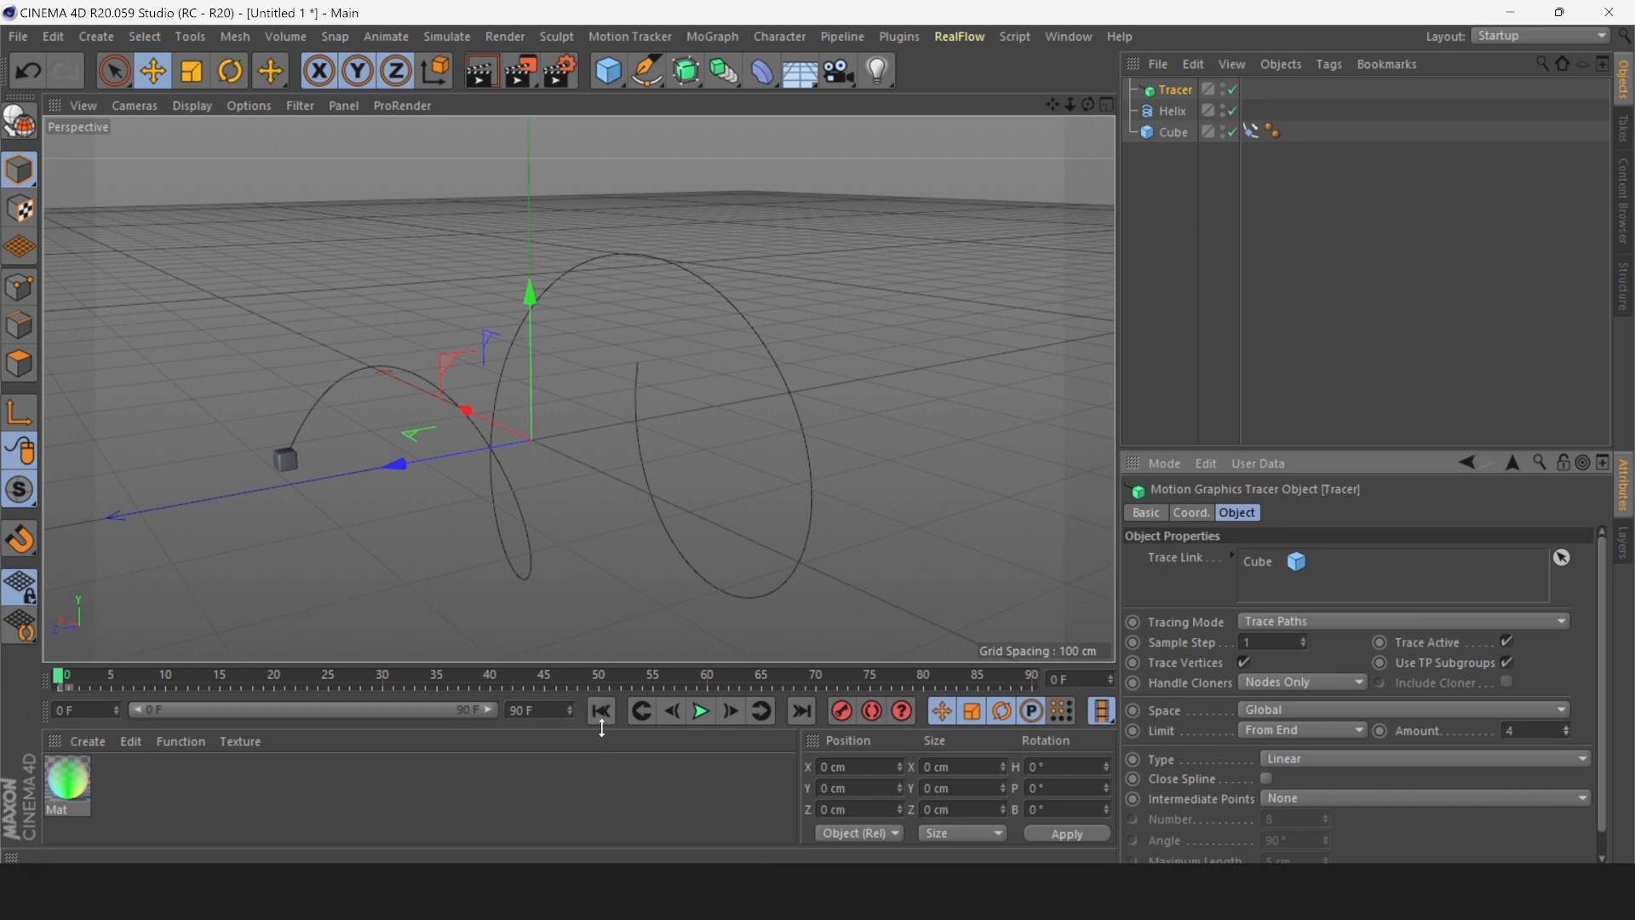
Play the animation briefly to check the trail, and raise the Tracer's limit amount to 12.
click(702, 713)
click(702, 713)
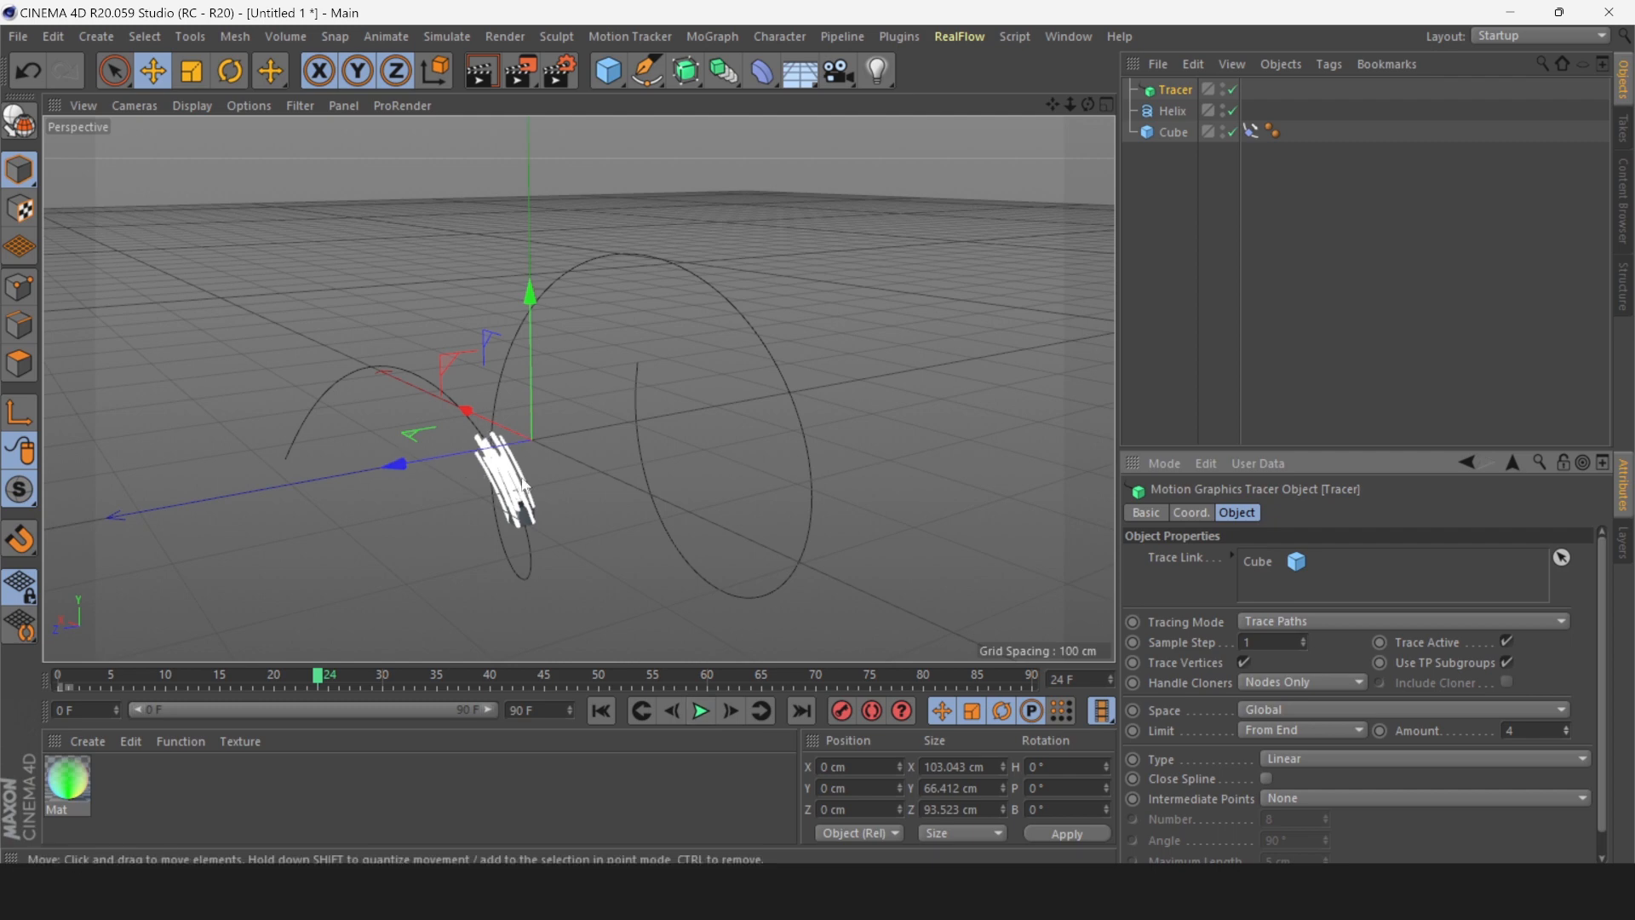
click(1565, 728)
click(1565, 728)
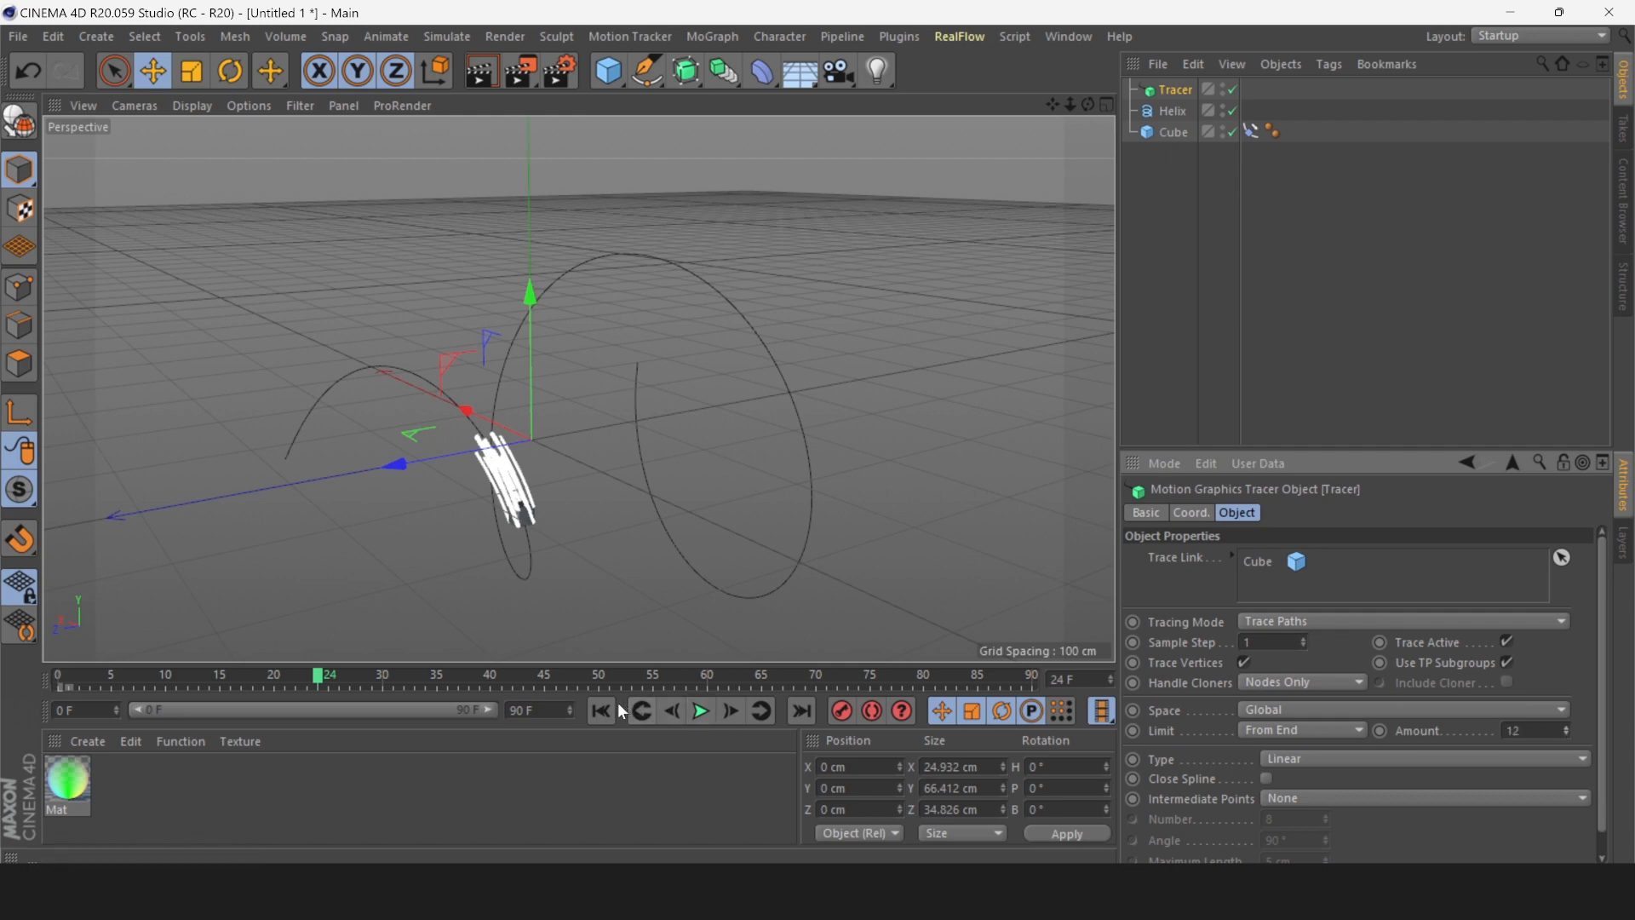
Replay the animation from the start to check the longer trail behind the cube.
click(596, 714)
click(701, 711)
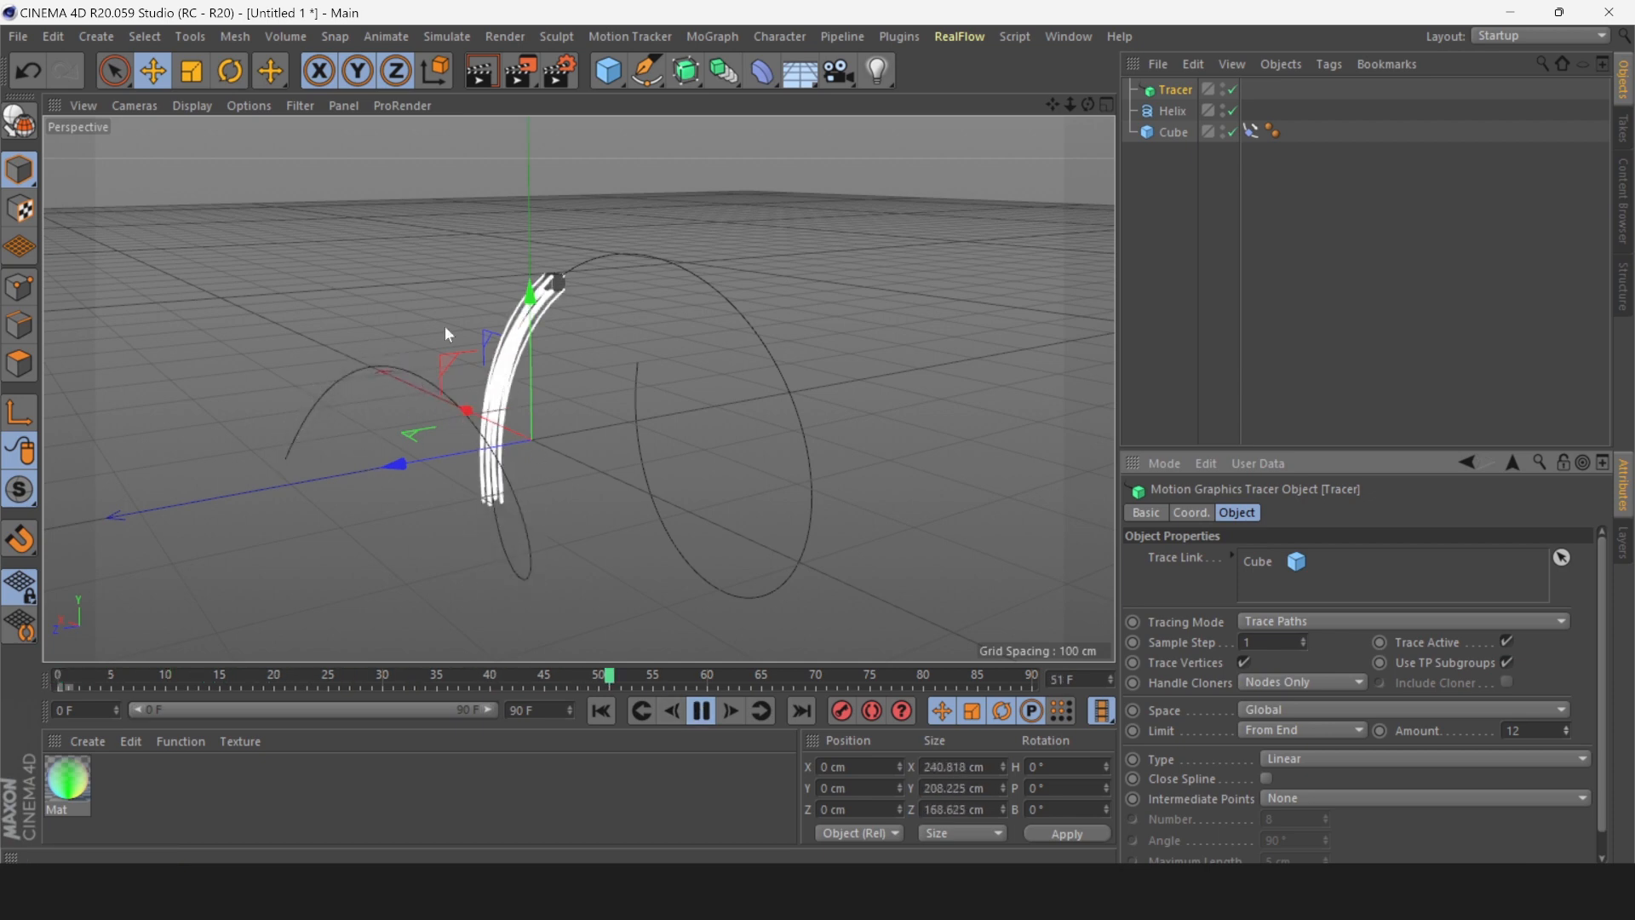
click(703, 715)
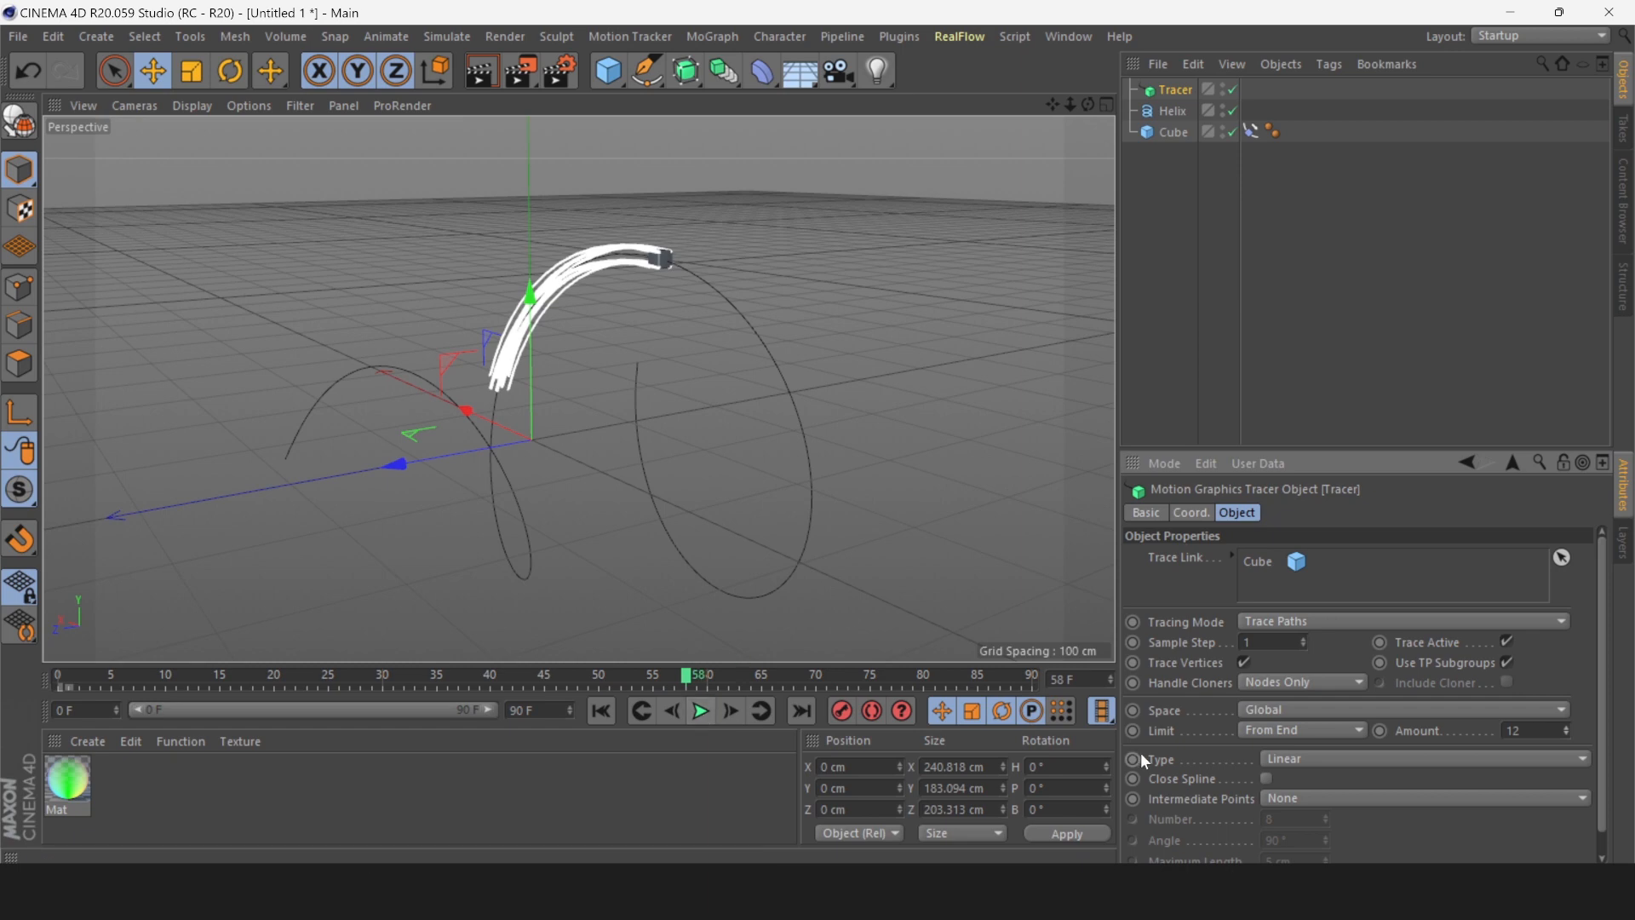
Set the Tracer's intermediate points to Subdivided.
scroll(1604, 587, down, 1)
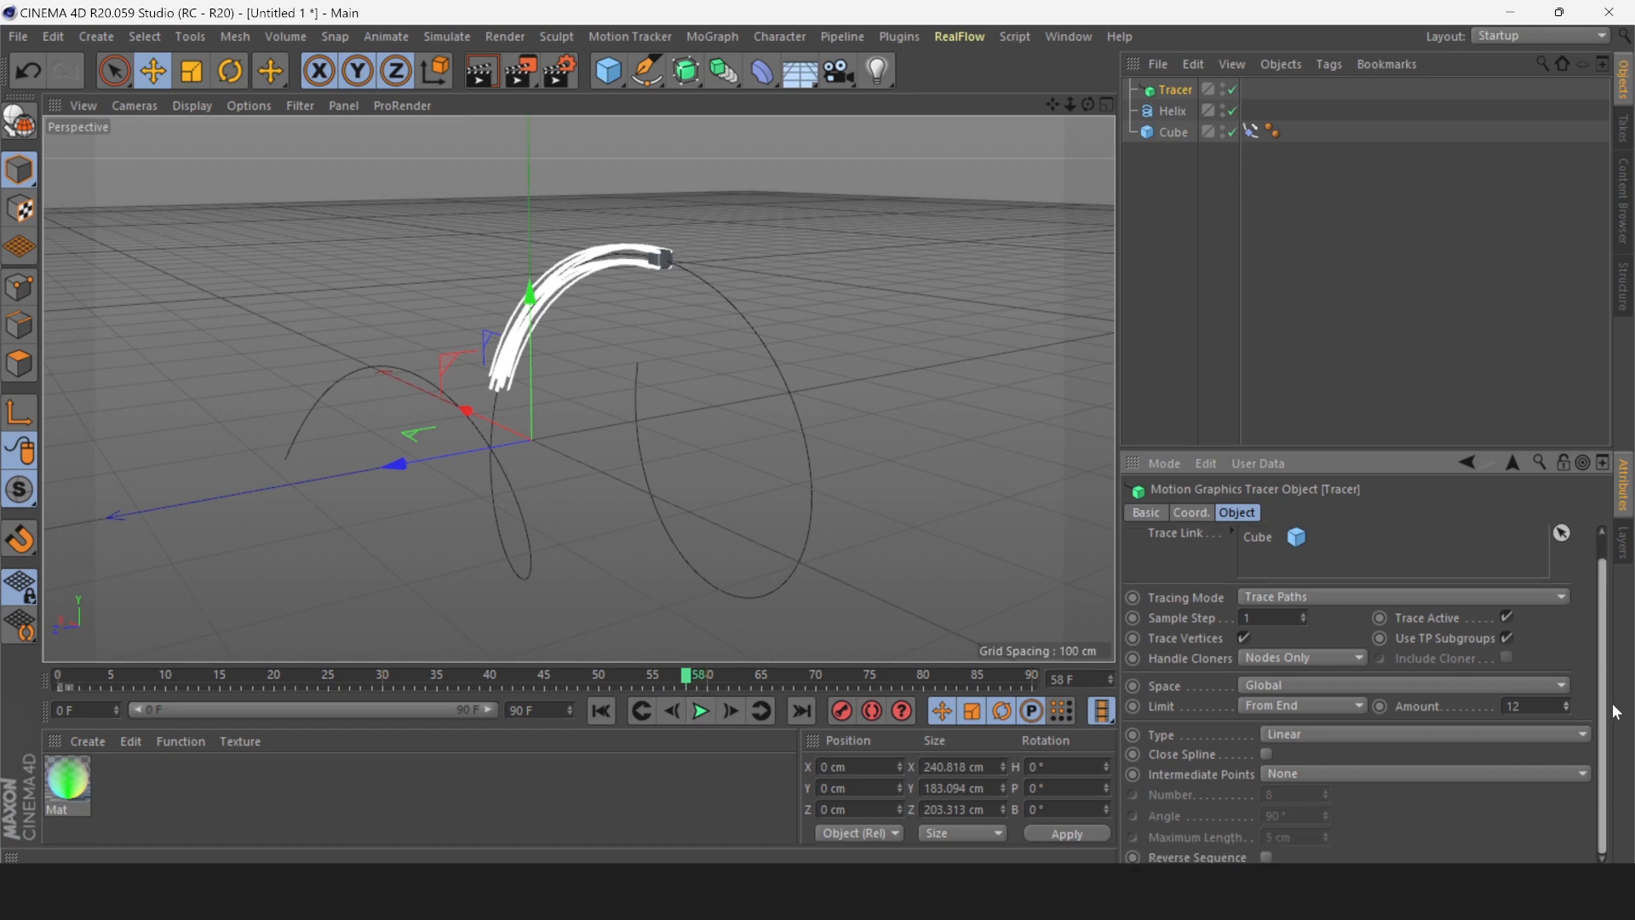
click(1576, 774)
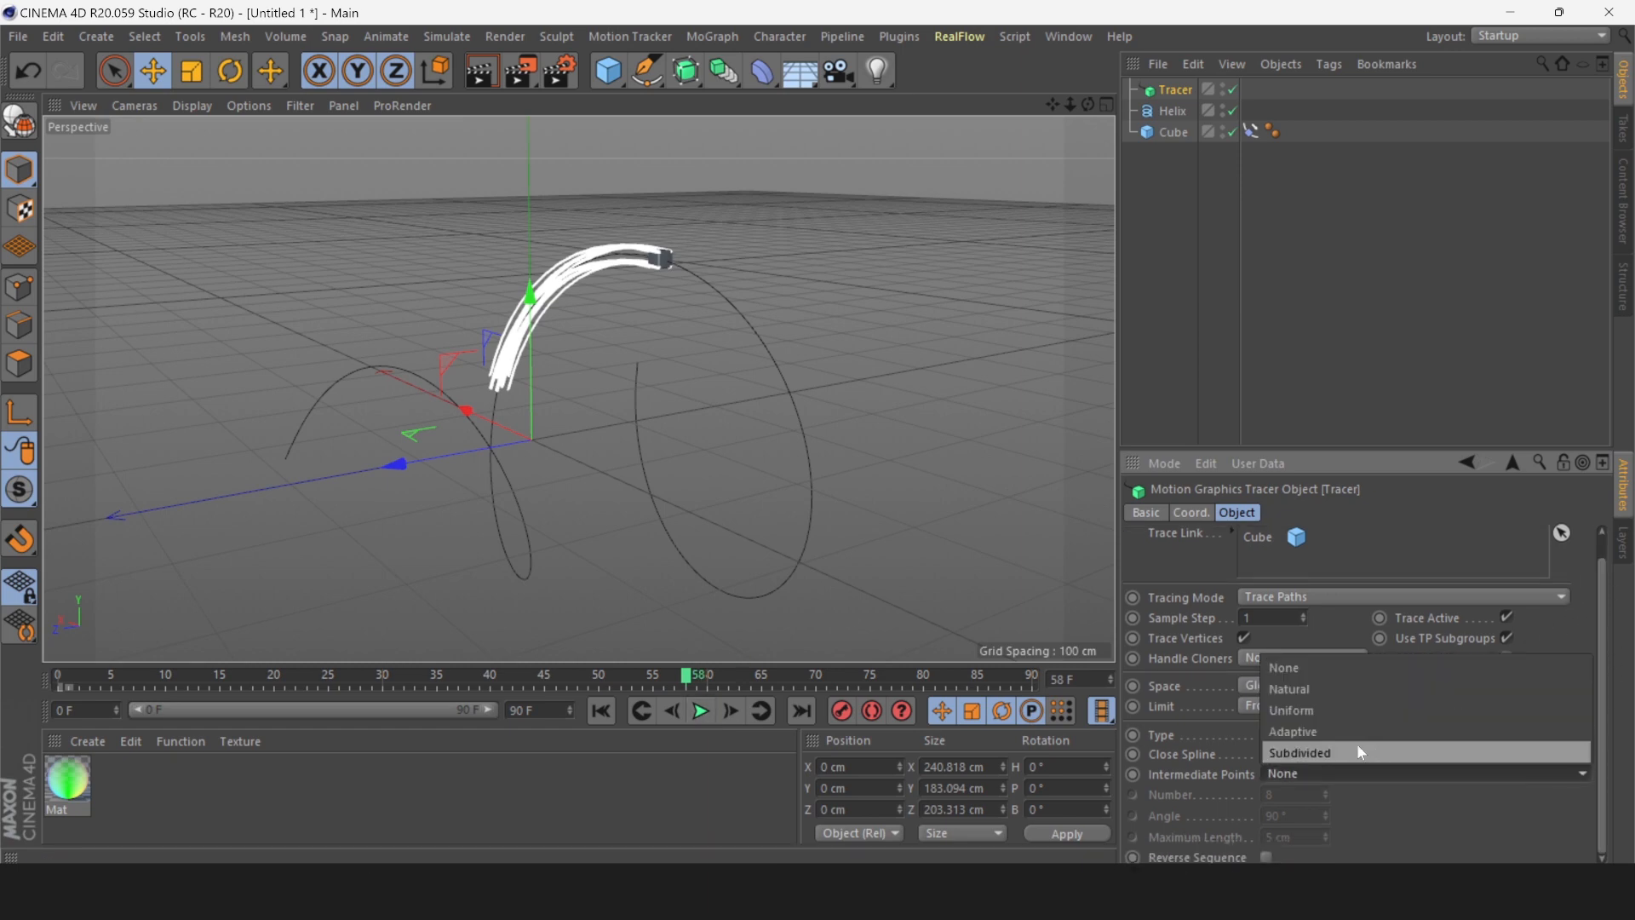
click(1316, 711)
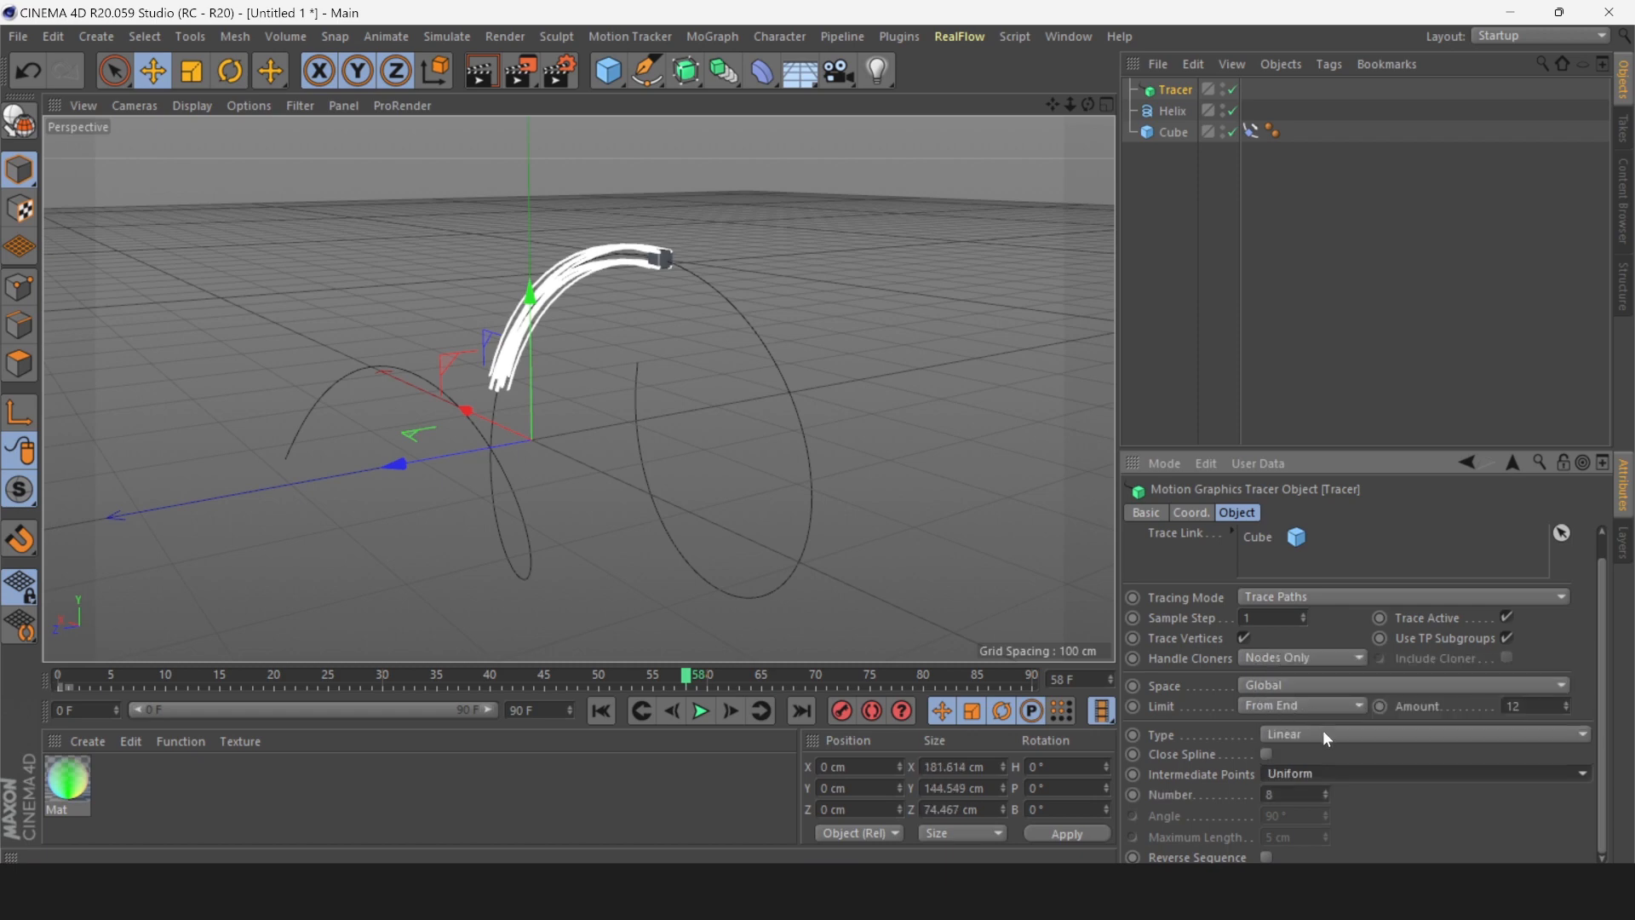
click(1335, 773)
click(1336, 761)
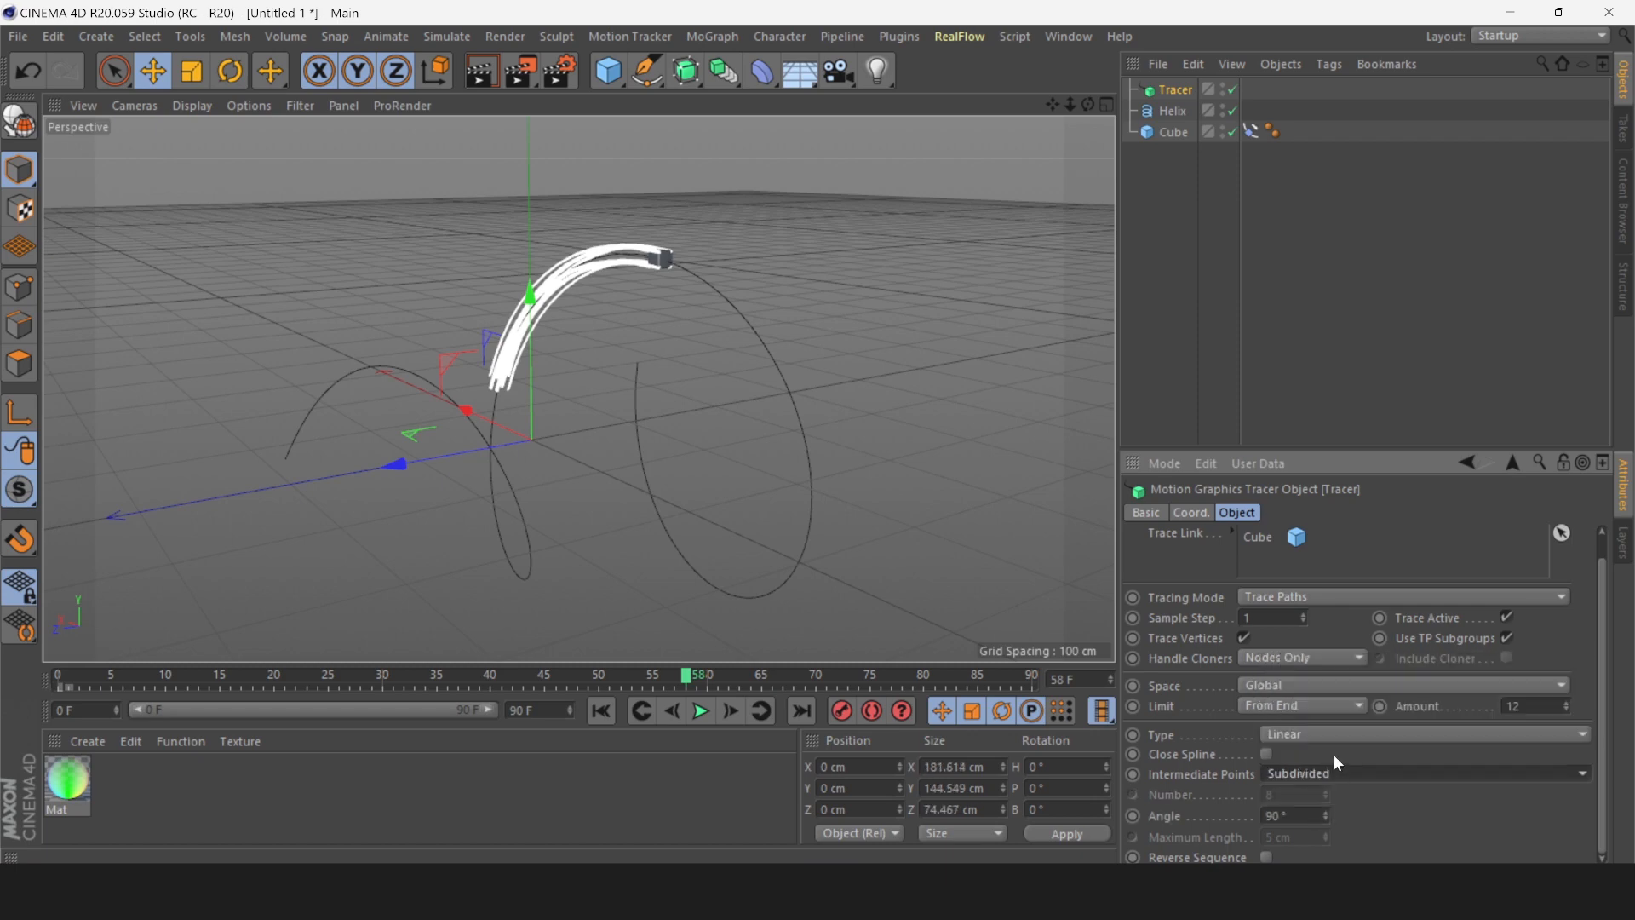
Play the animation from frame 0 to check the subdivided trail, and pause it partway along the helix.
click(601, 710)
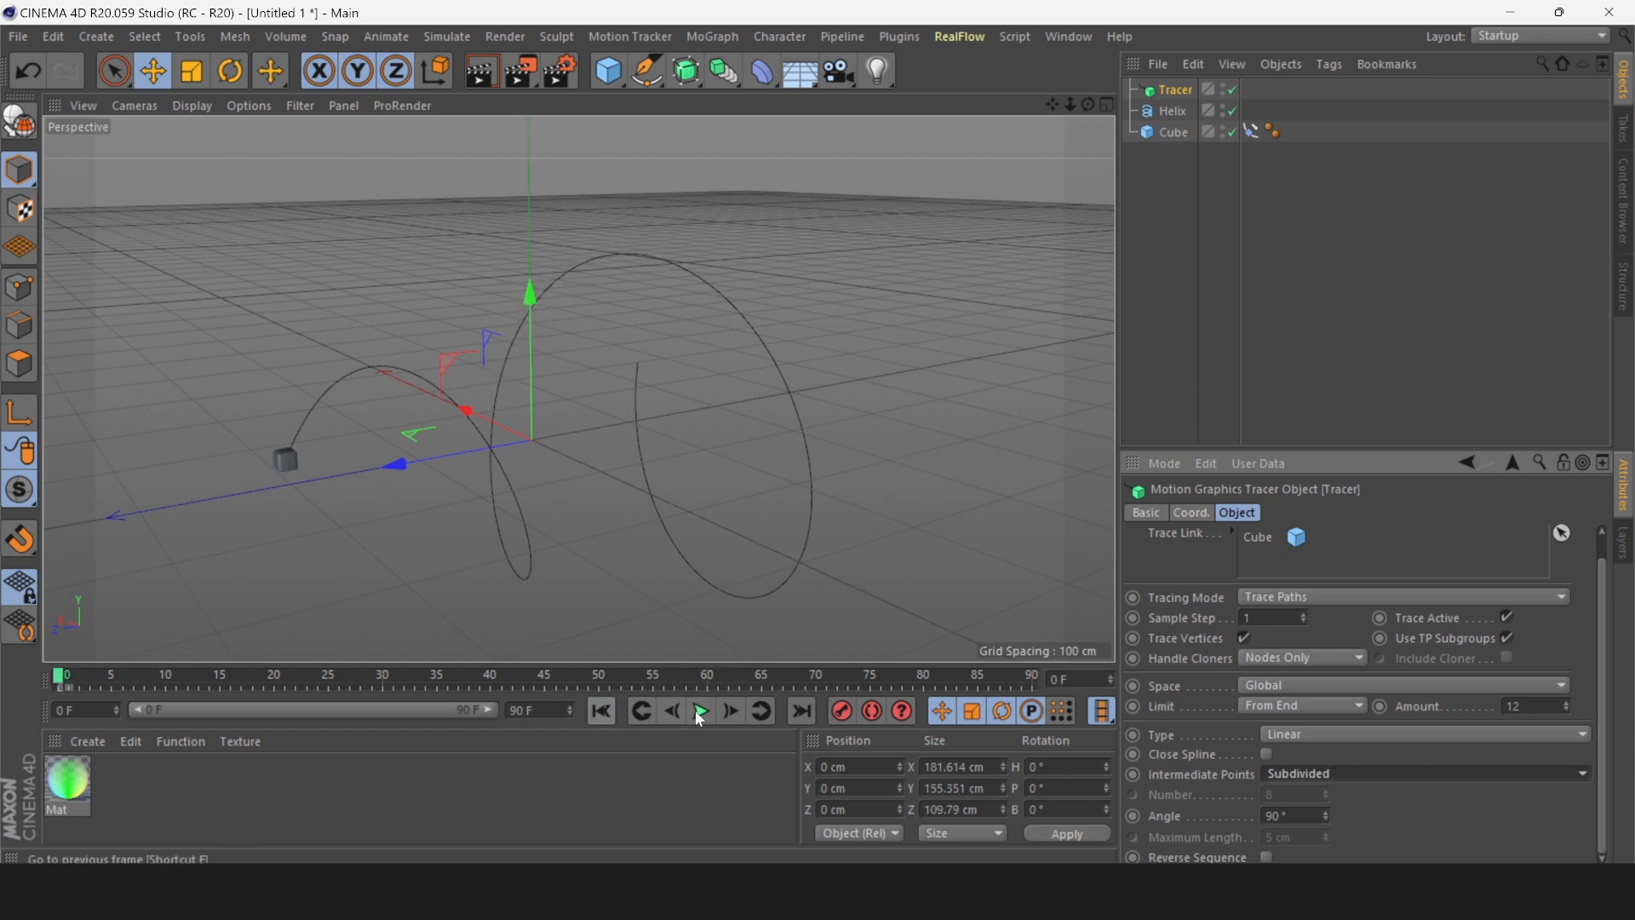
click(711, 718)
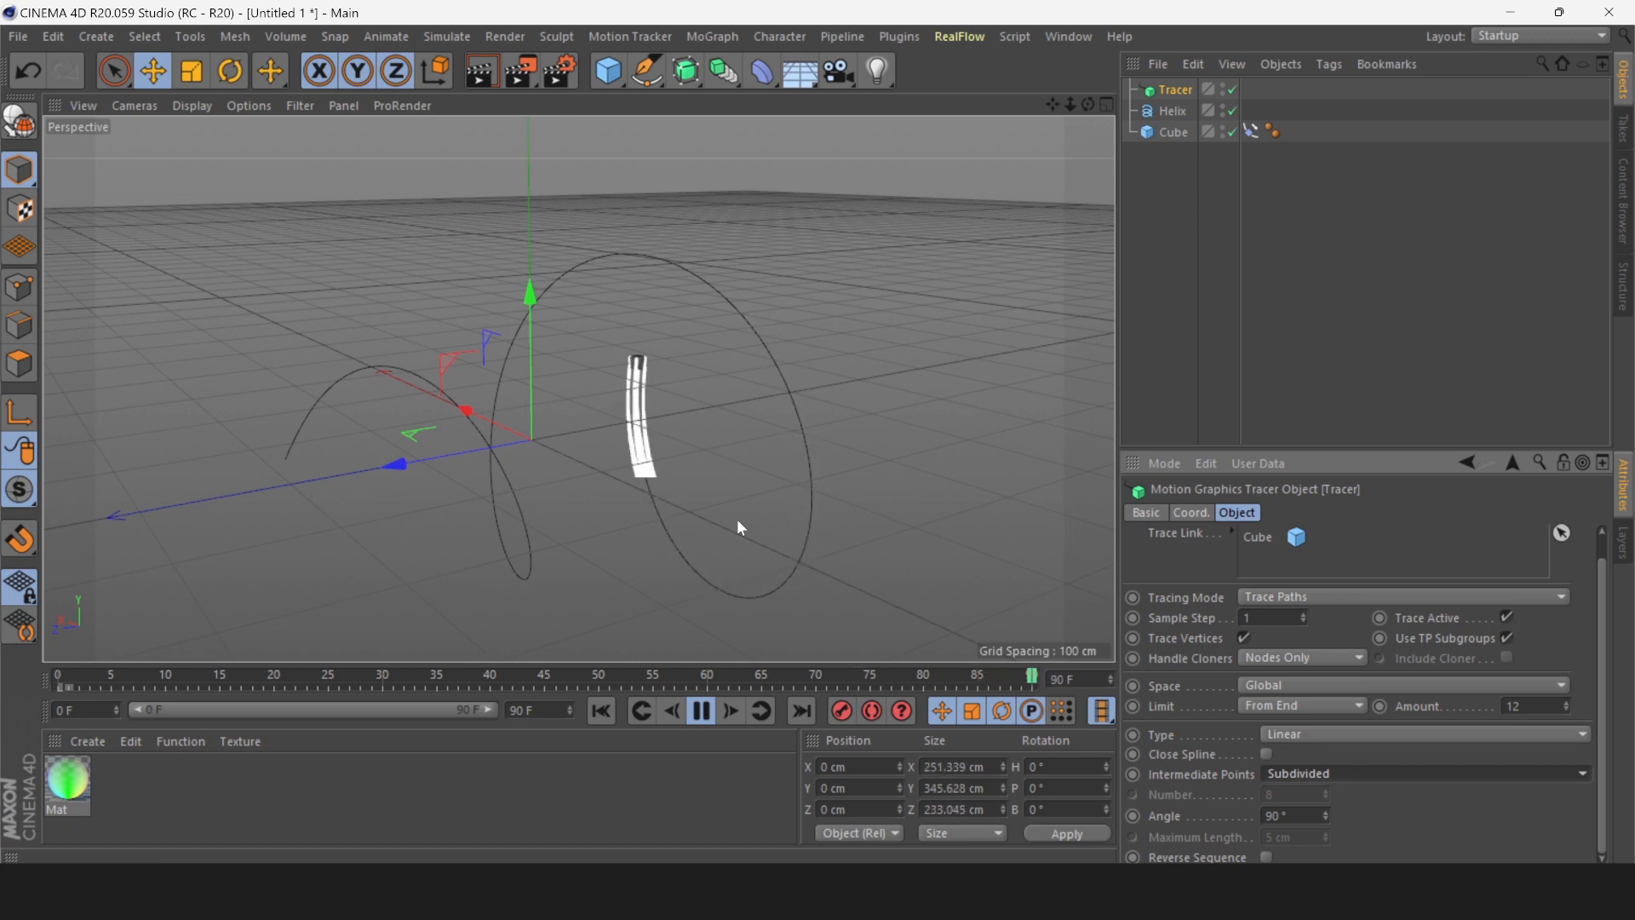
click(701, 713)
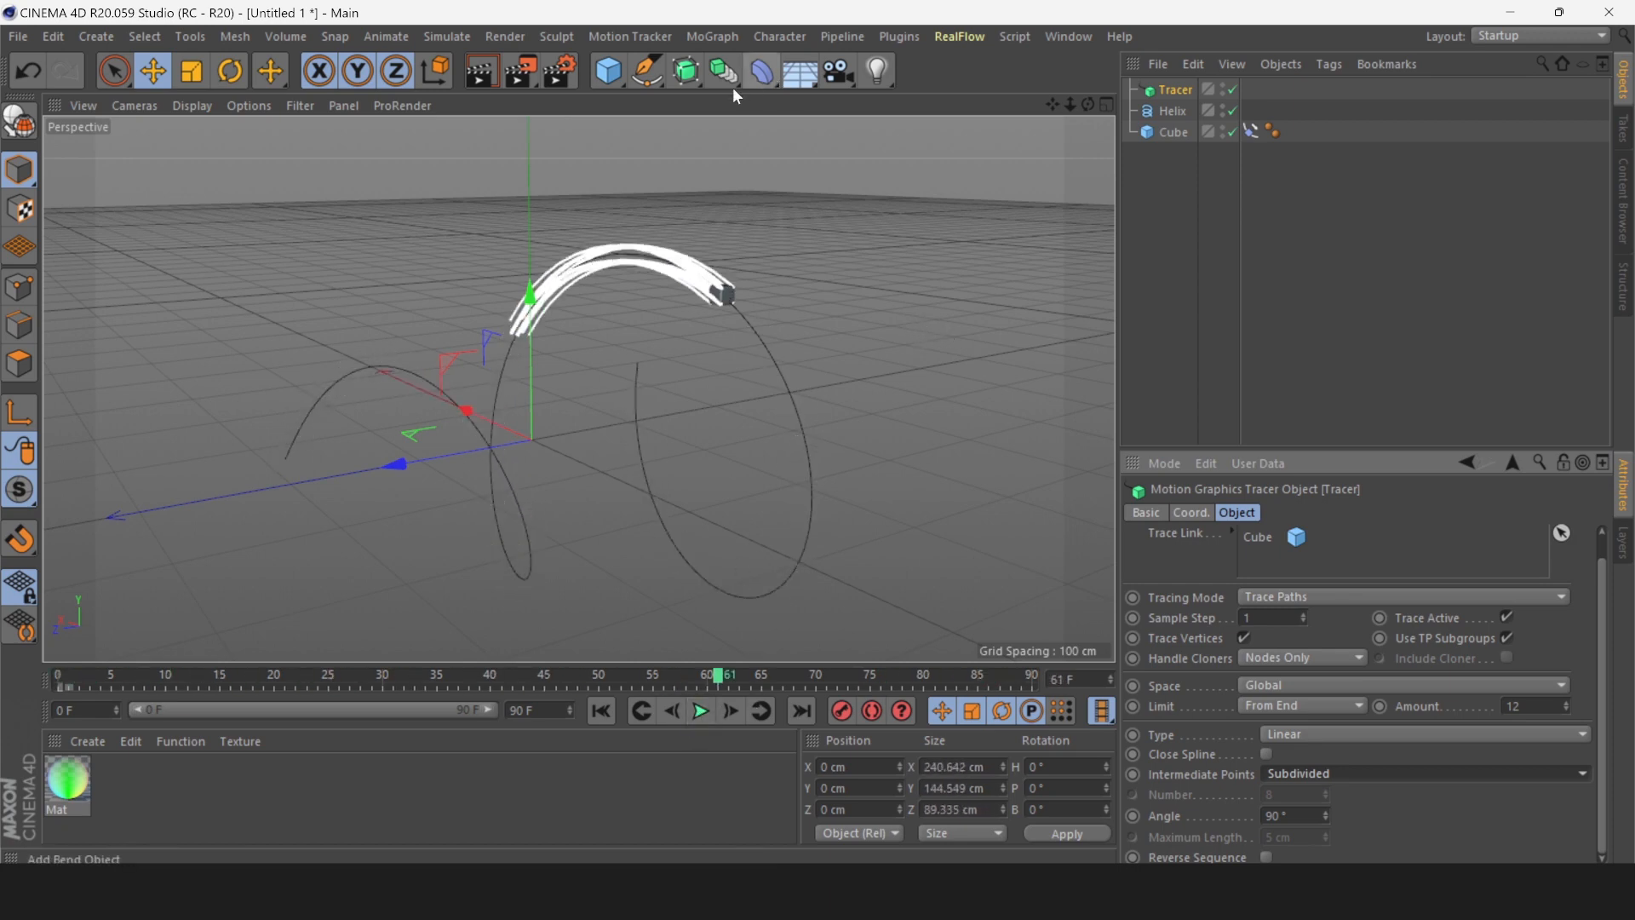
Add a Sweep generator to the scene.
click(688, 72)
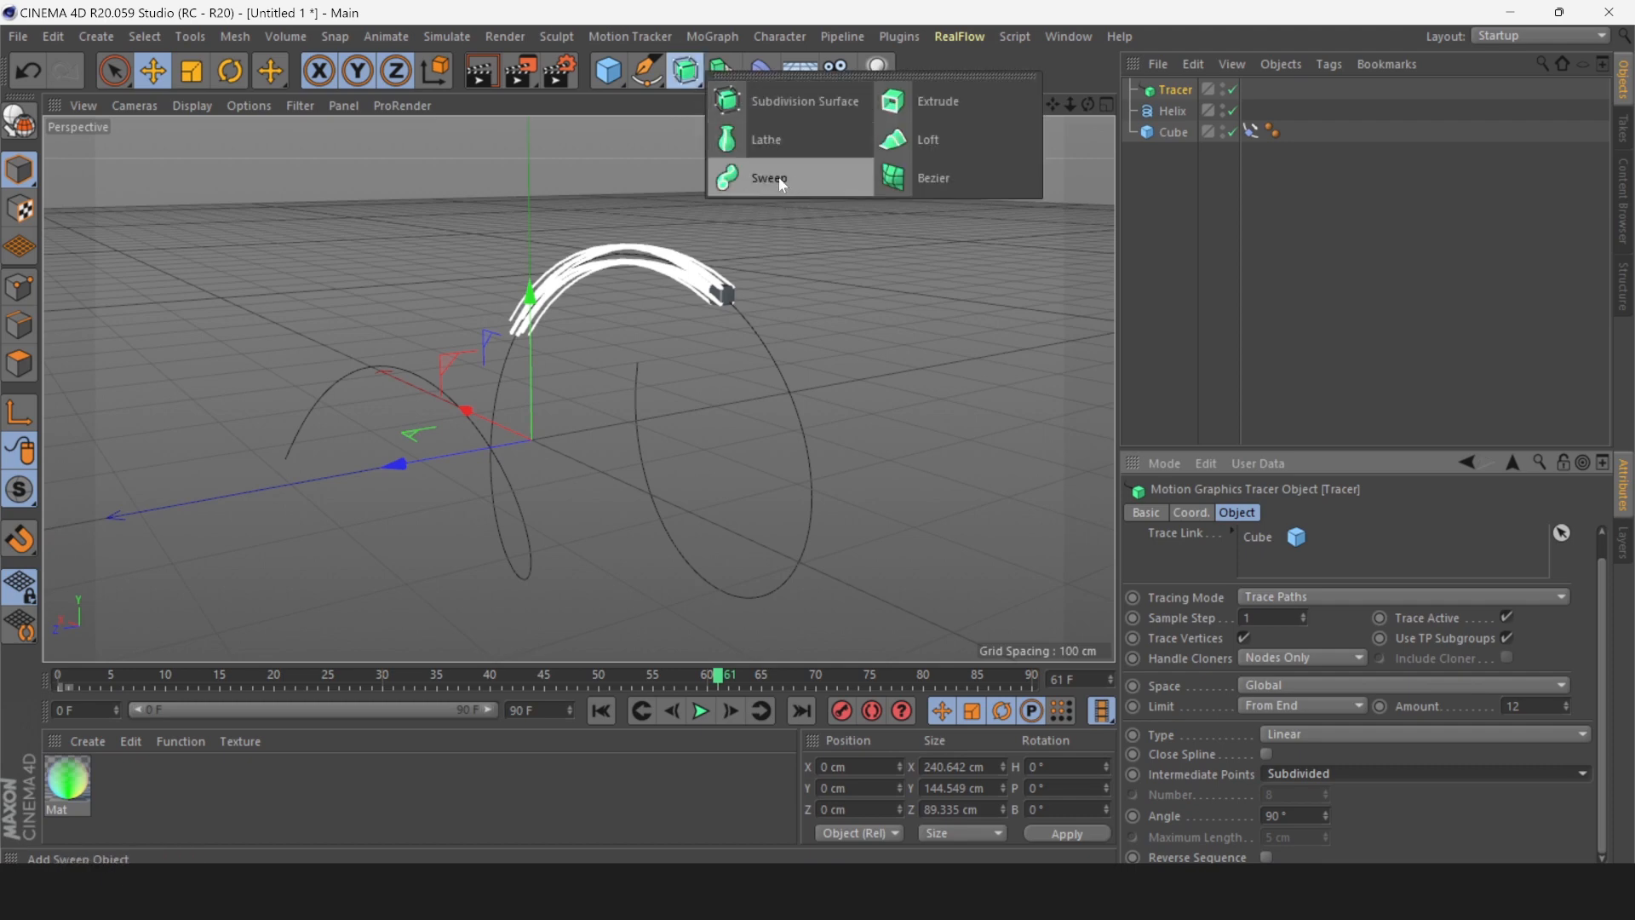
click(781, 180)
click(1152, 210)
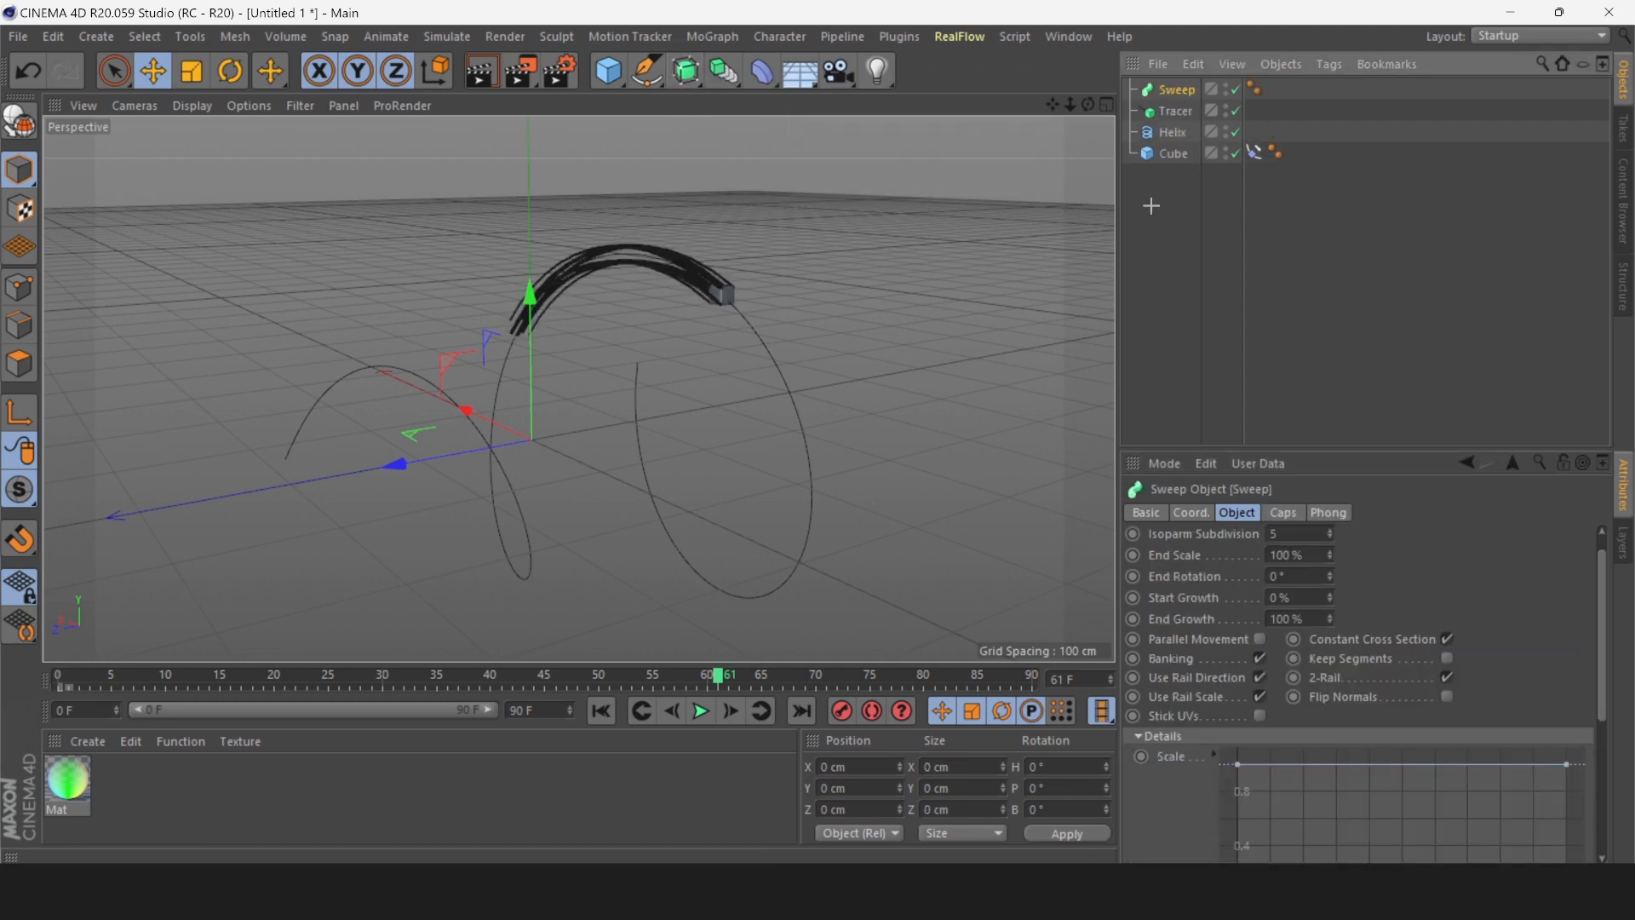
click(1188, 92)
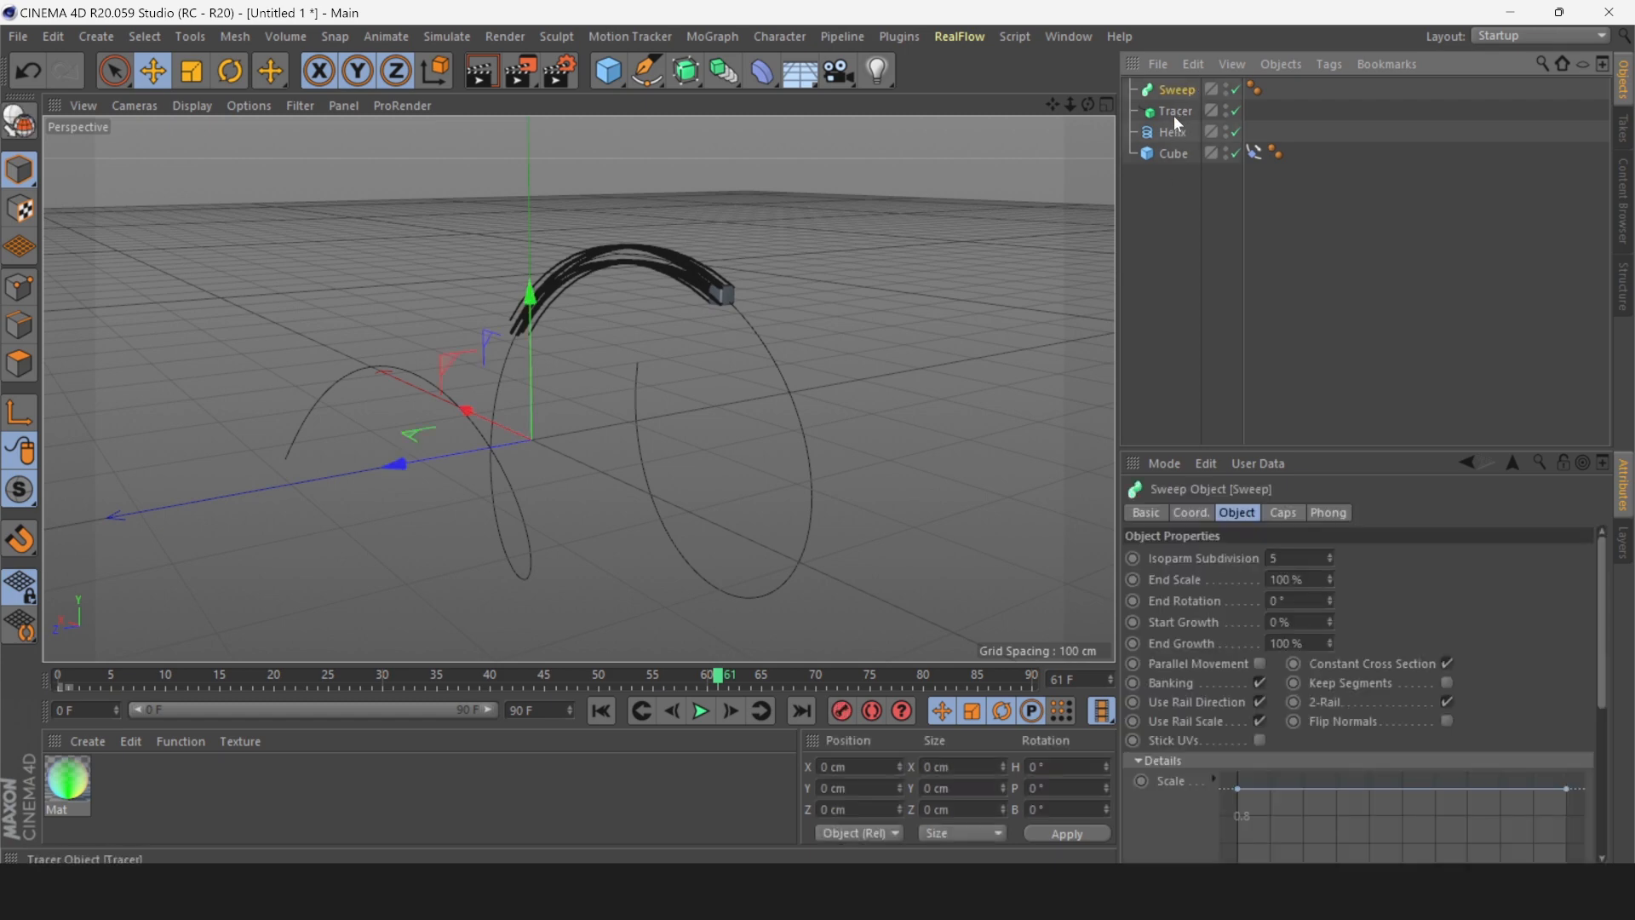
Add a Flower spline and scale it down uniformly to about 18 cm across.
click(650, 79)
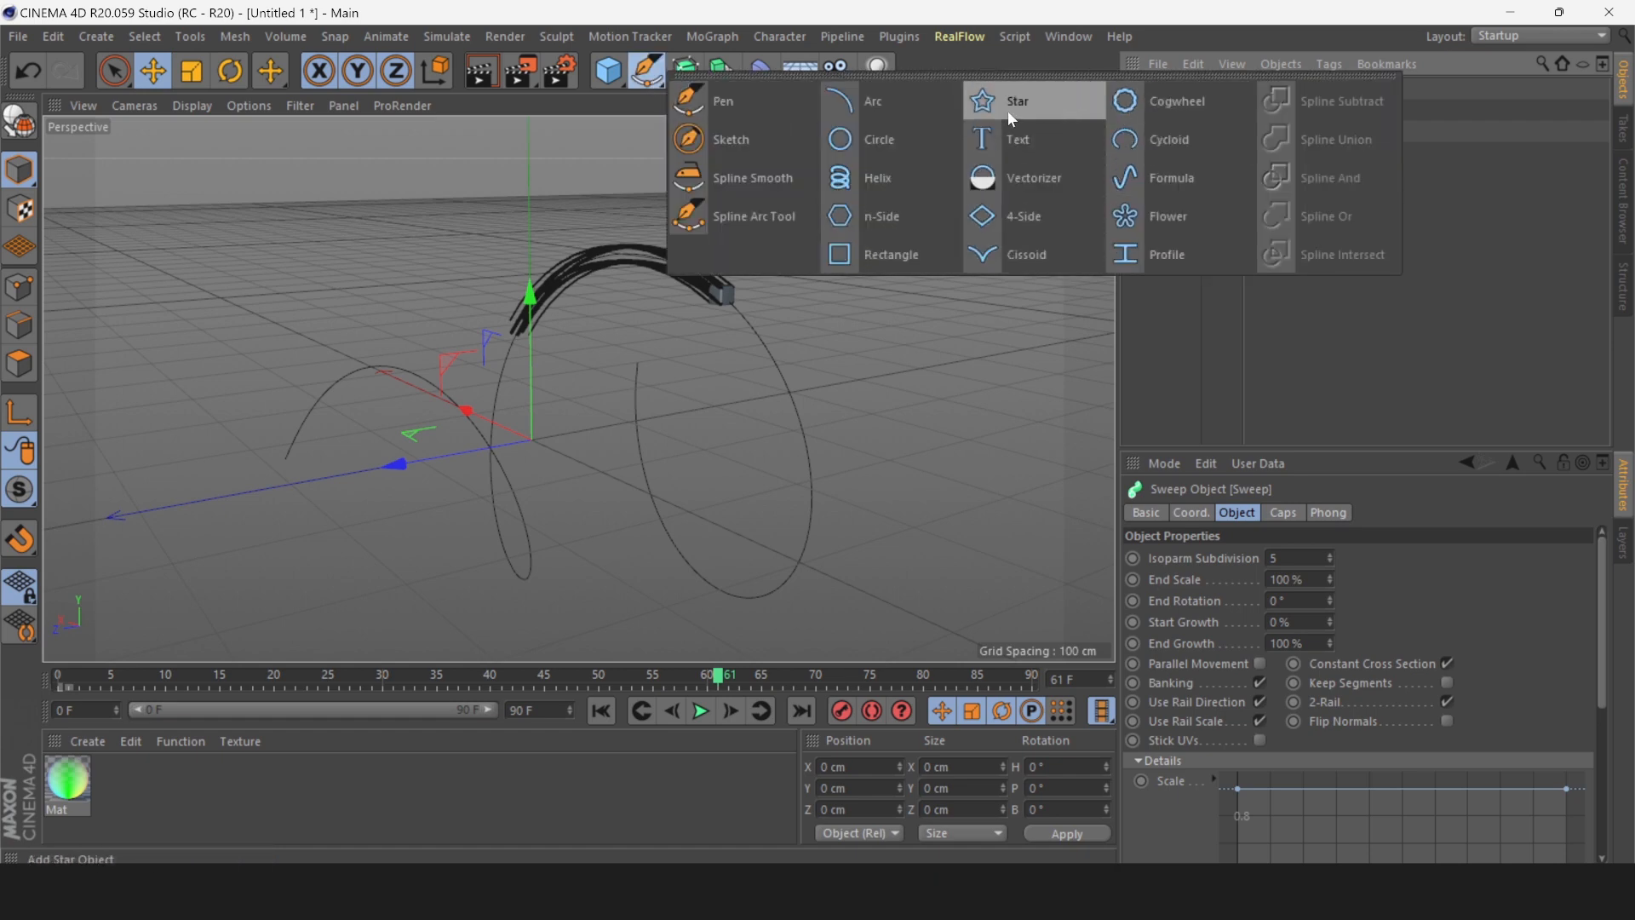
click(1133, 213)
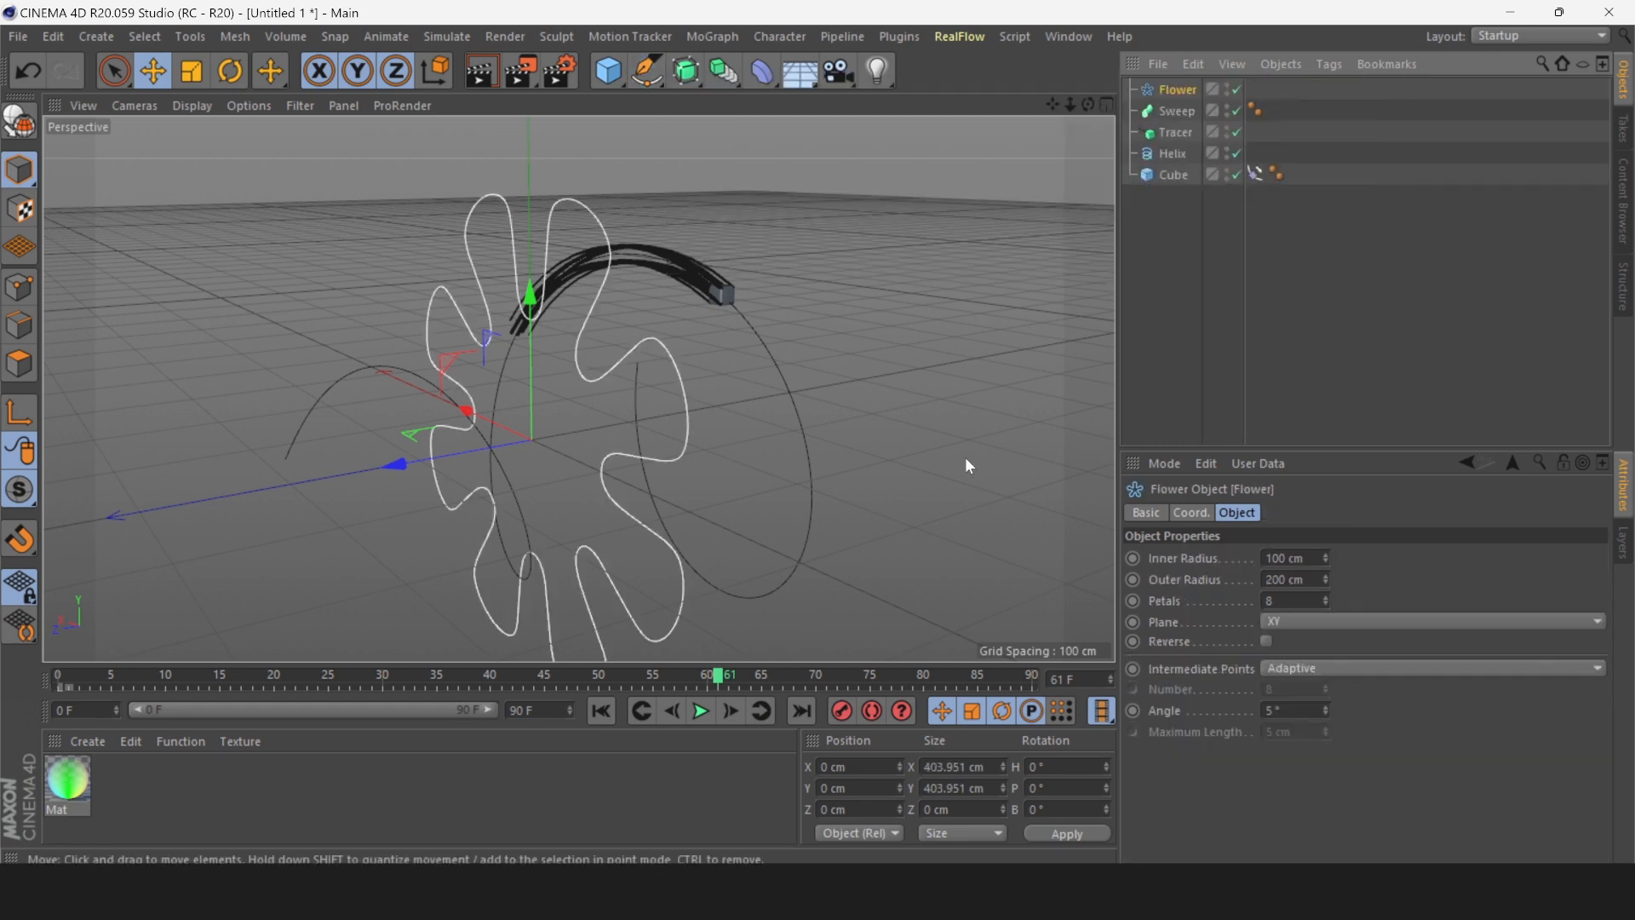
key(t)
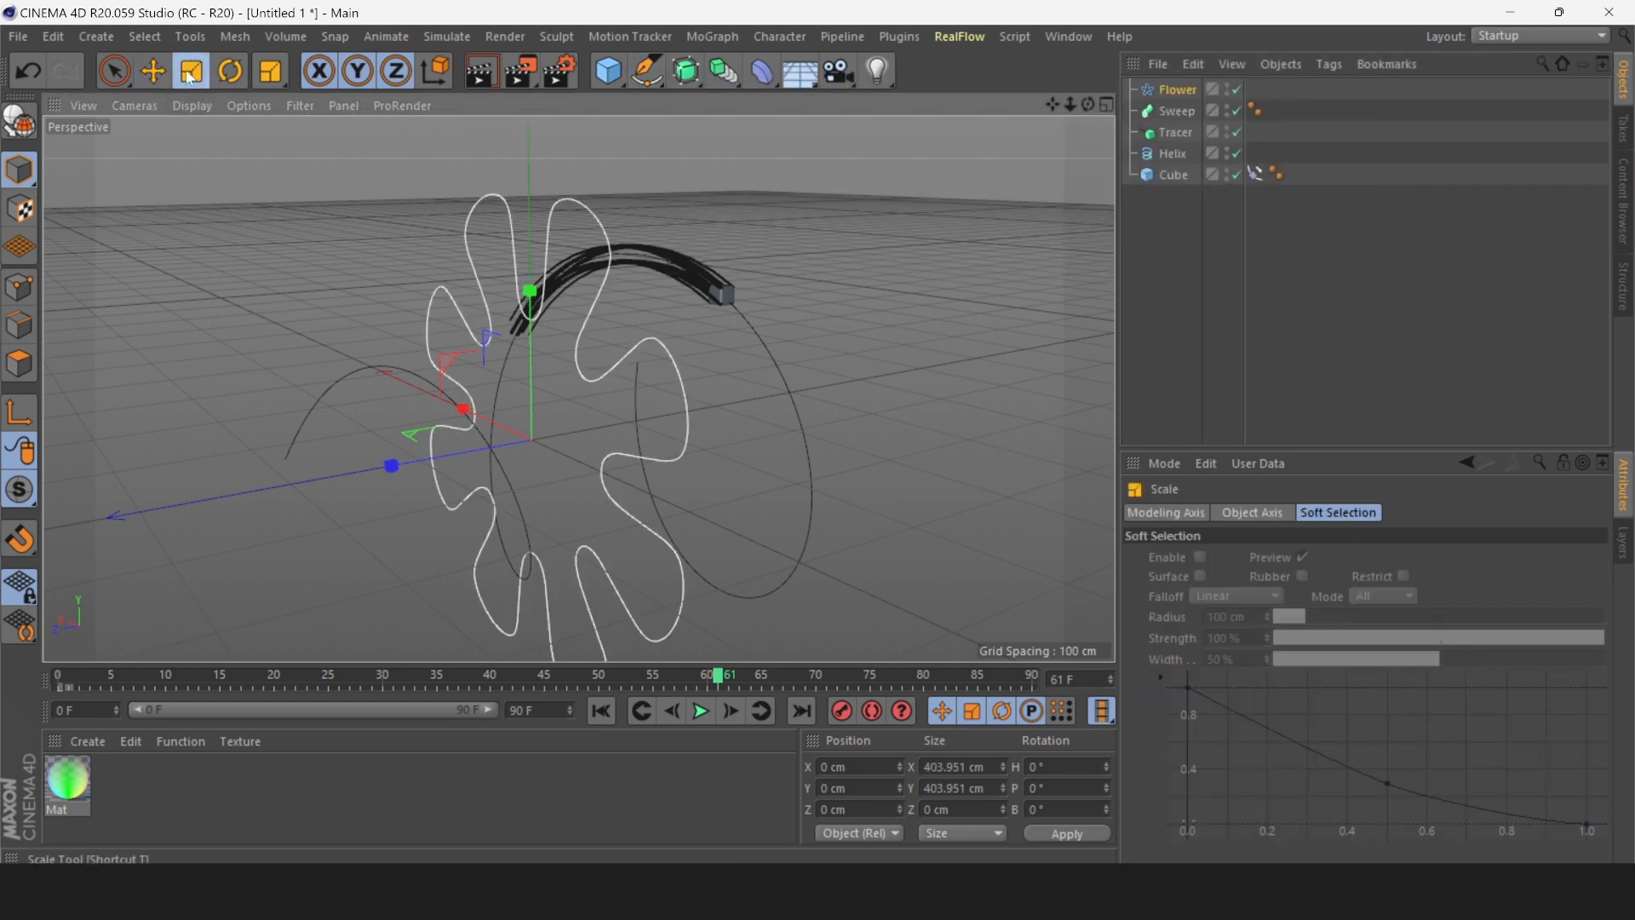
drag(912, 295, 246, 653)
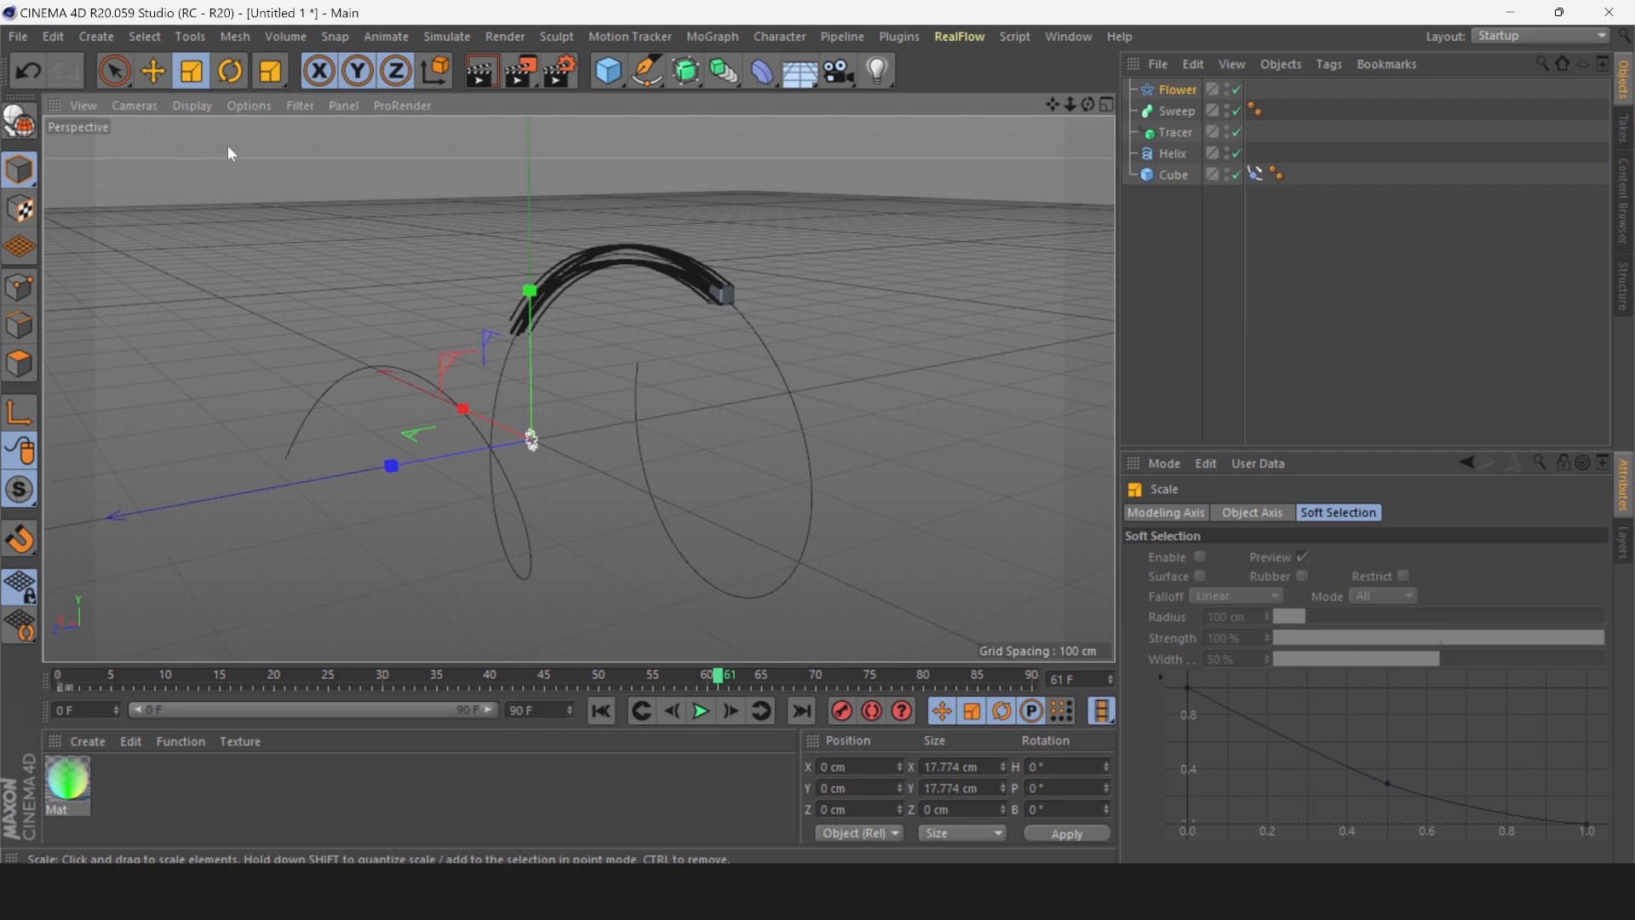
Set the Flower spline's inner radius to 5.4 cm and its petals to 5, and return to the Move tool.
click(1177, 90)
click(1329, 605)
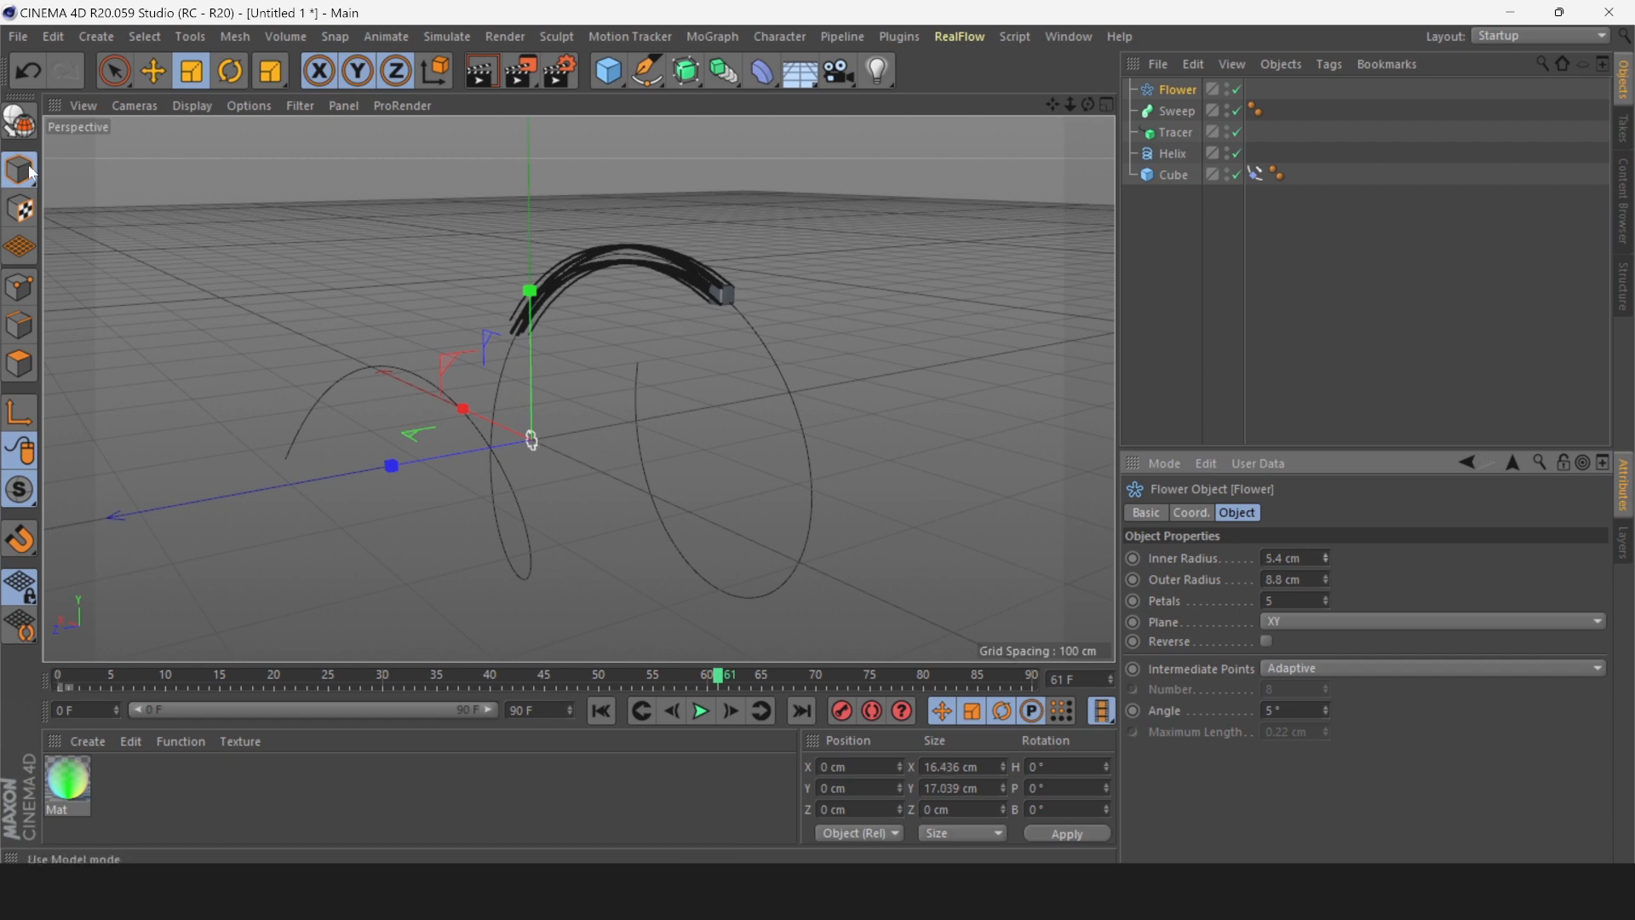
click(155, 73)
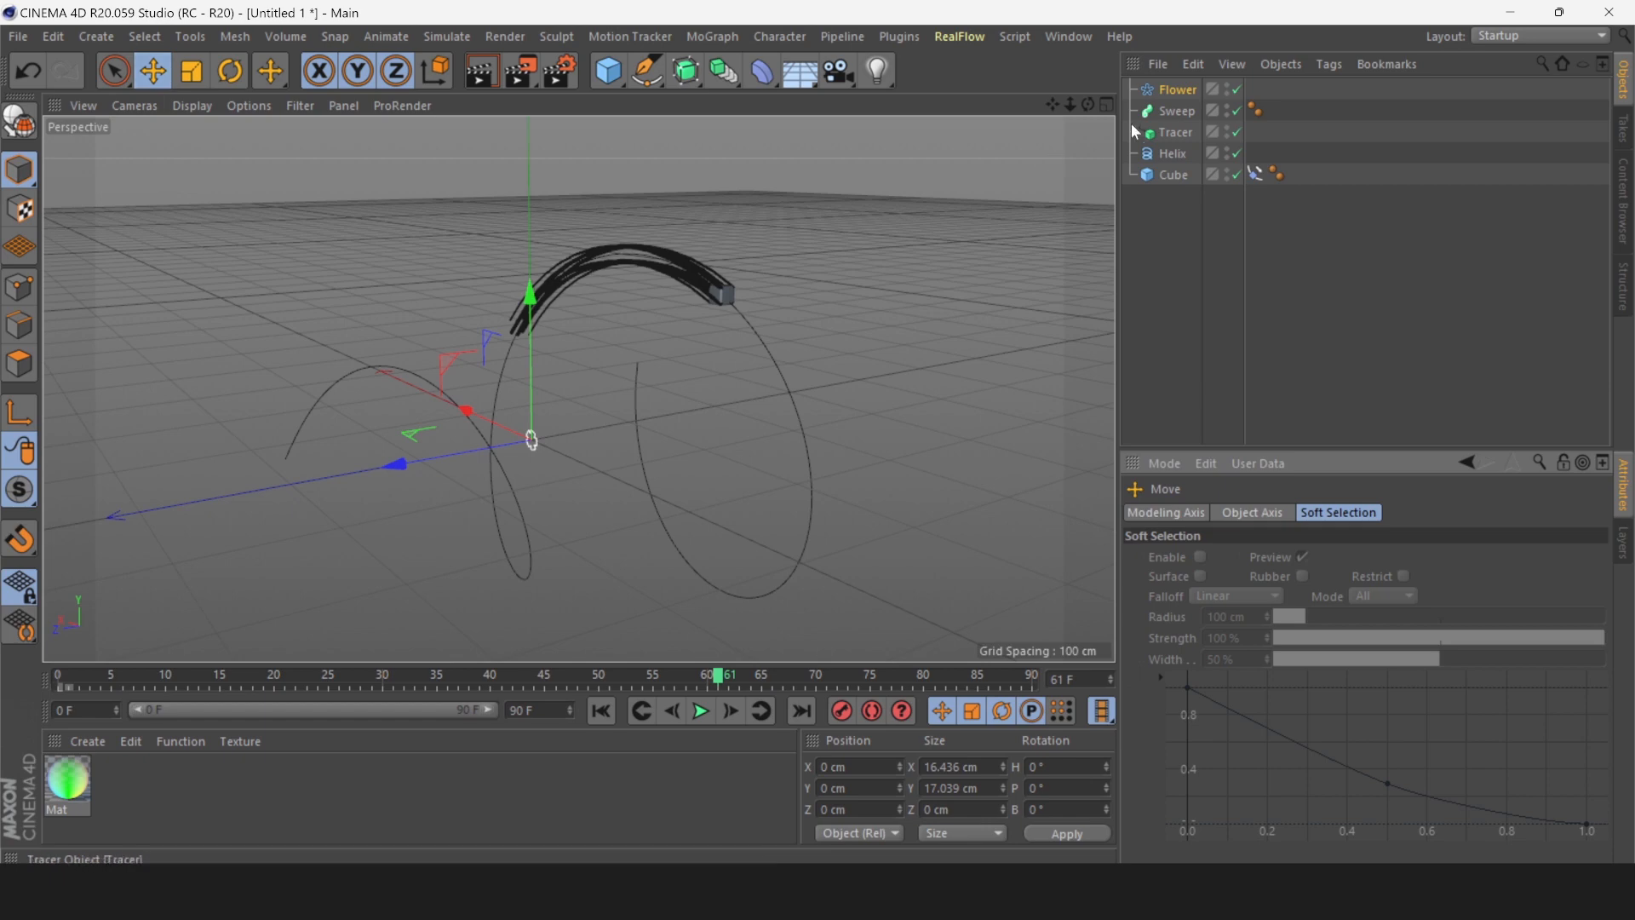
Reorder the Sweep above the Flower, and make the Flower and Tracer its children with the Flower first.
click(1161, 118)
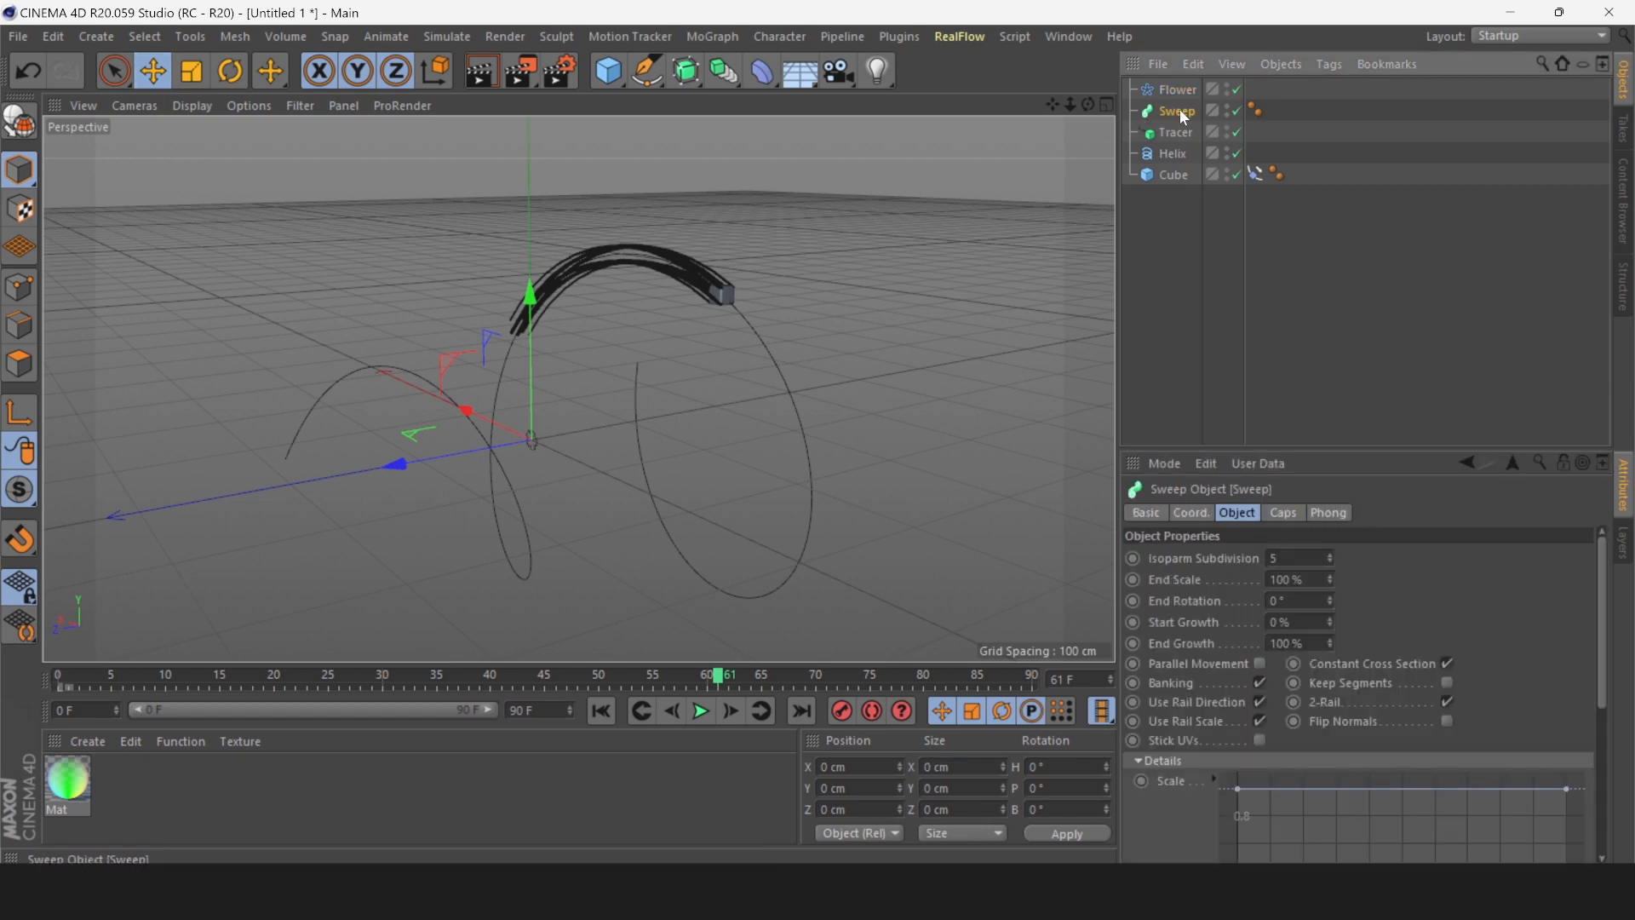
drag(1180, 113, 1179, 85)
click(1179, 110)
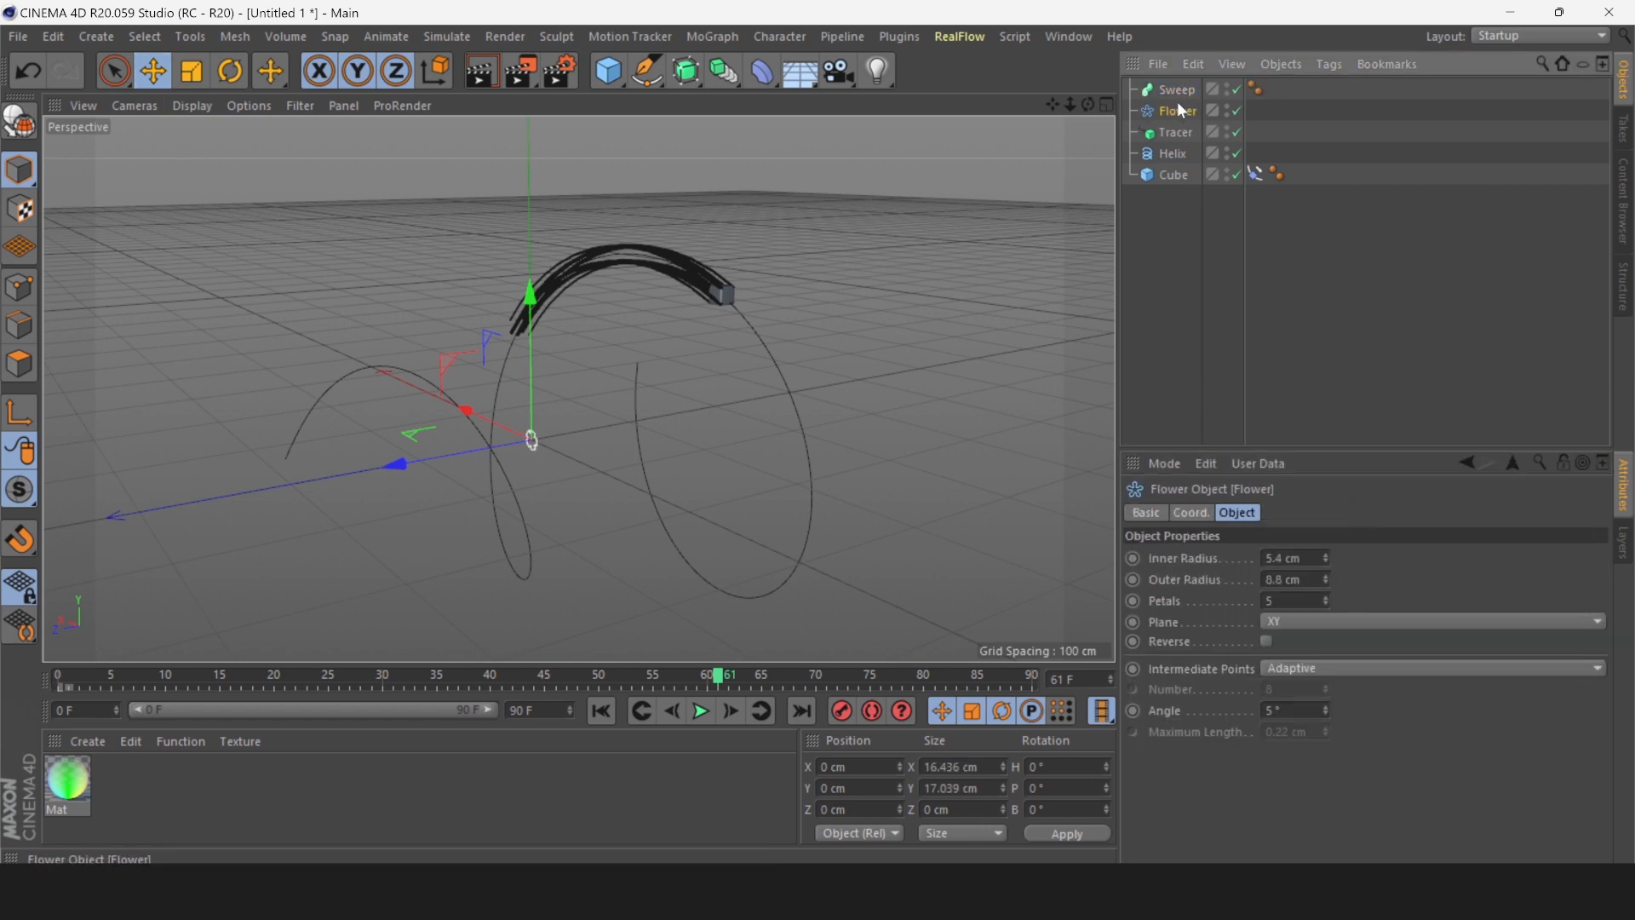
ctrl+click(1182, 135)
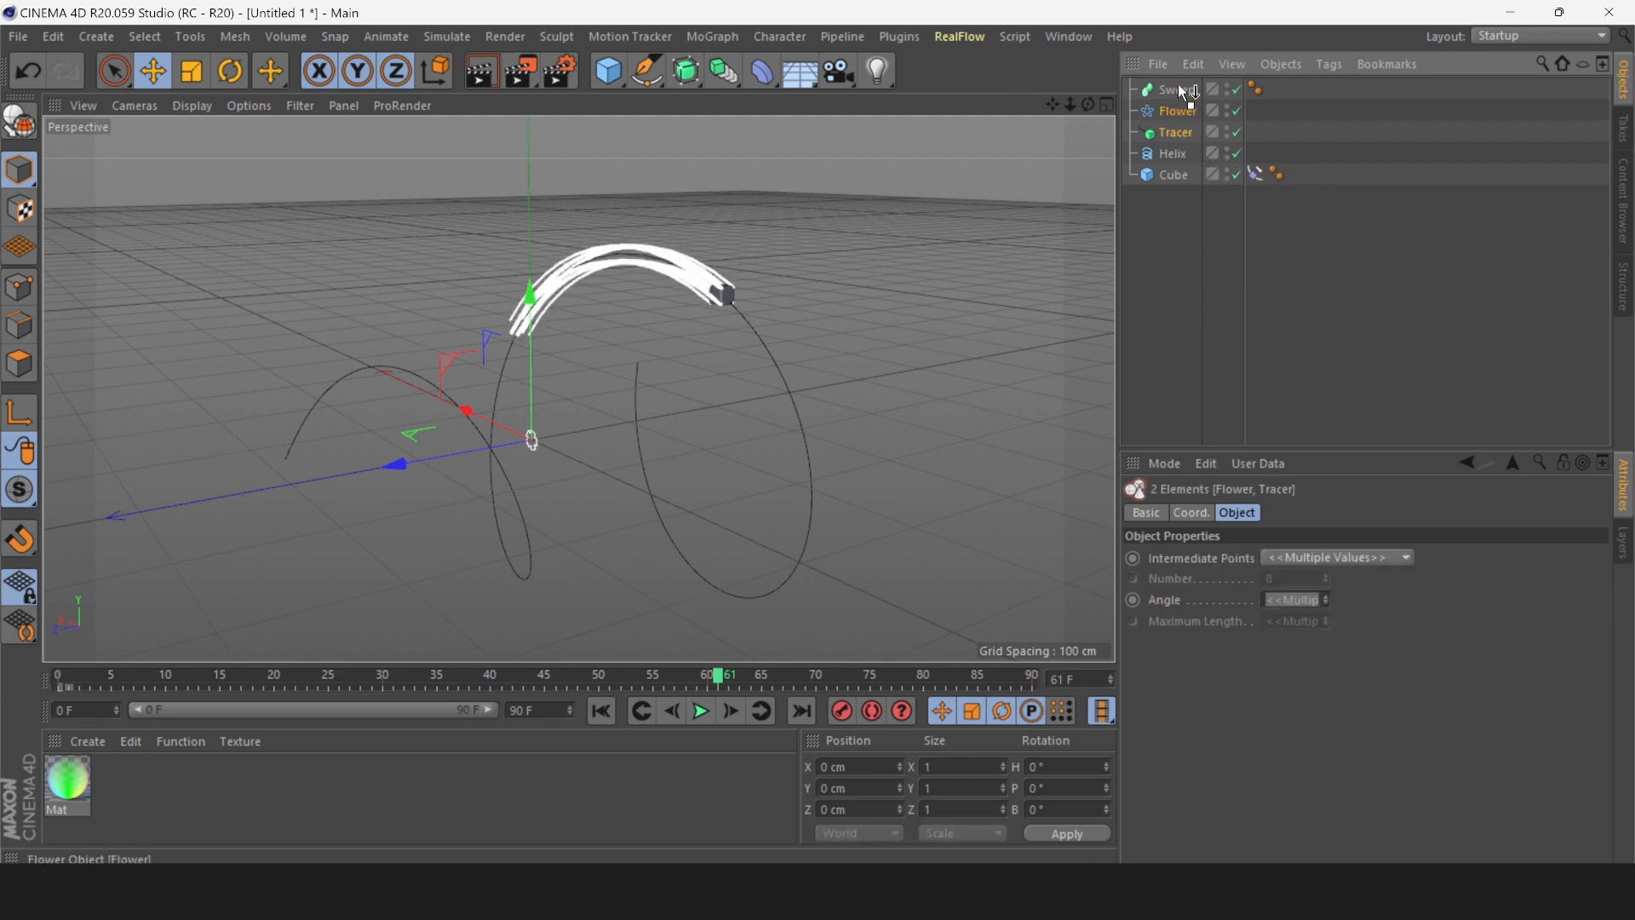
drag(1178, 85, 1179, 86)
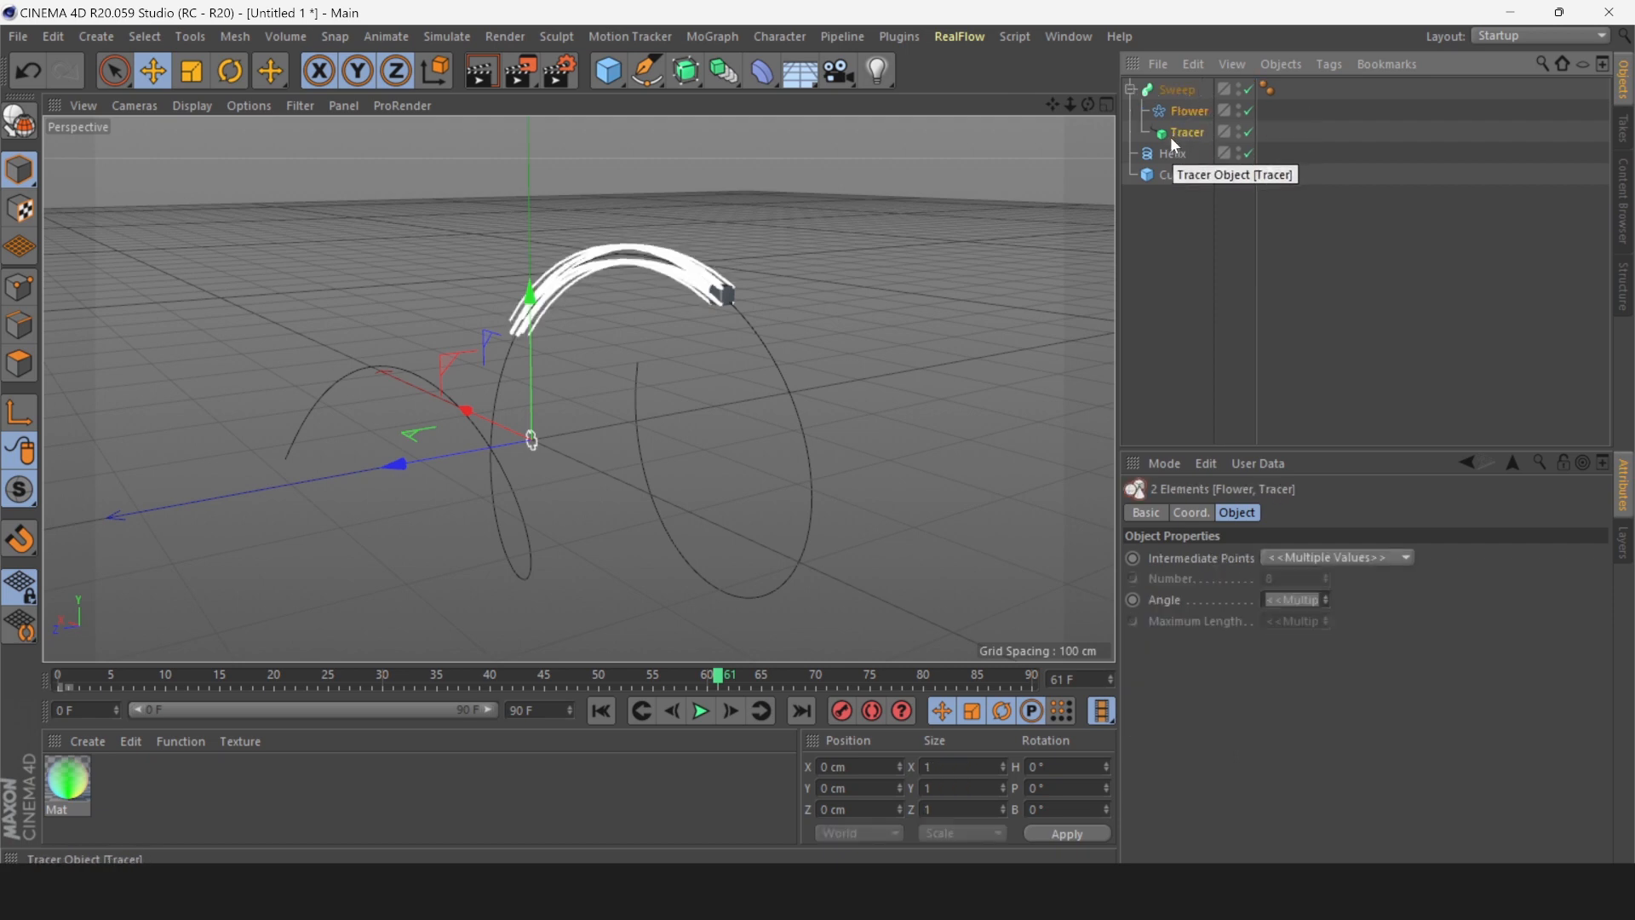
Play the animation from frame 0 twice with nothing selected to check the swept trail, pausing after a few frames.
click(601, 711)
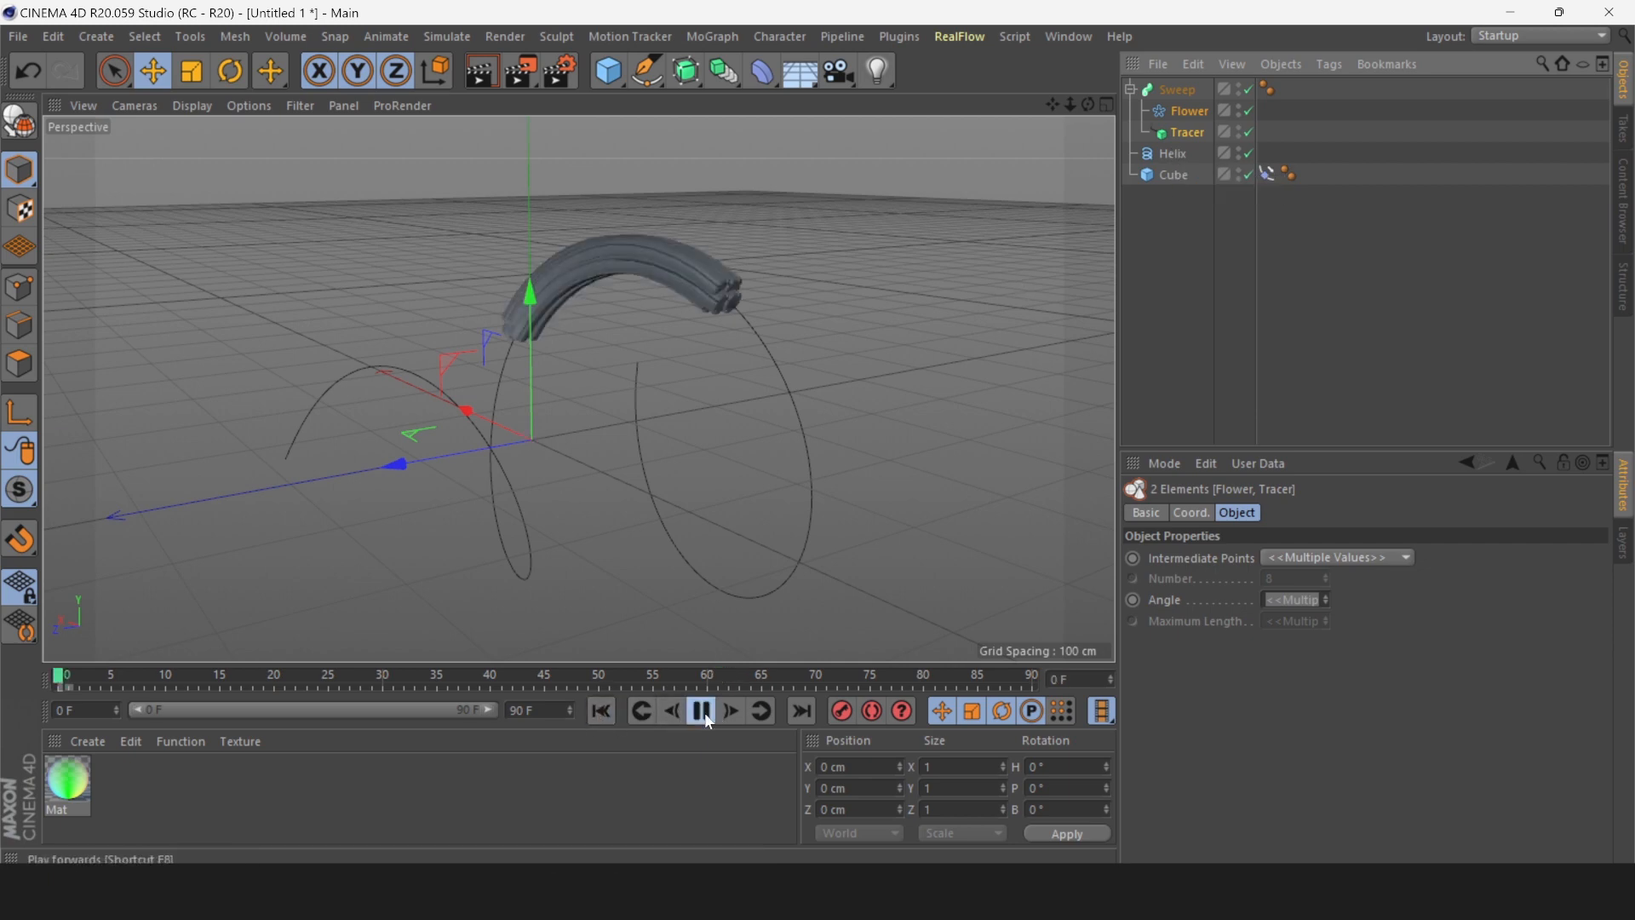
click(858, 441)
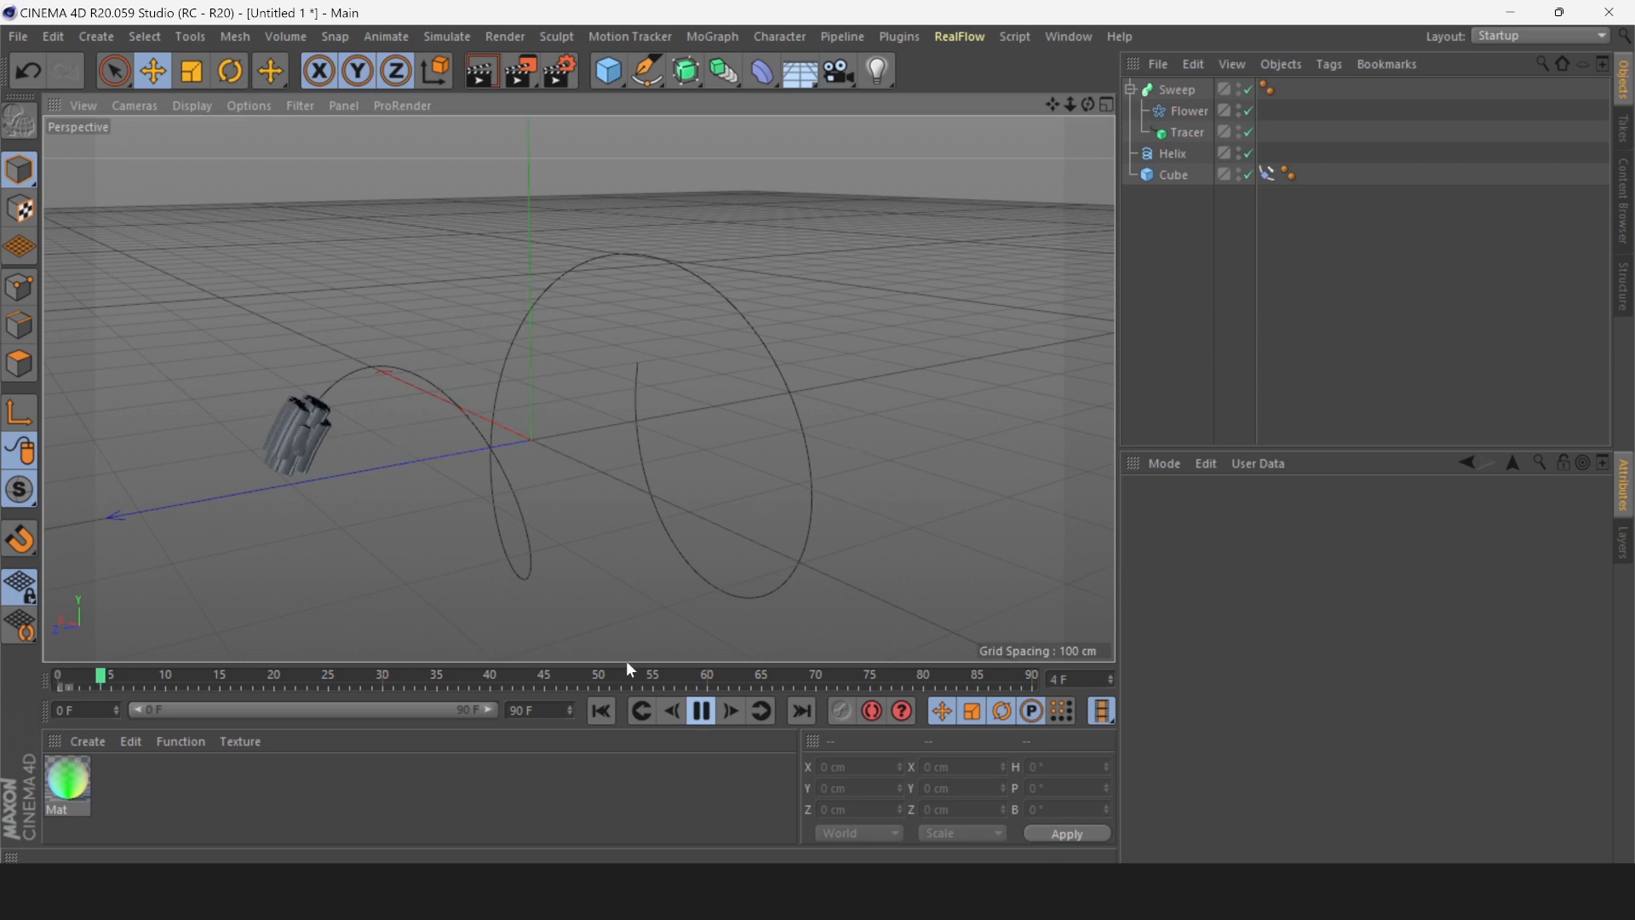
click(705, 713)
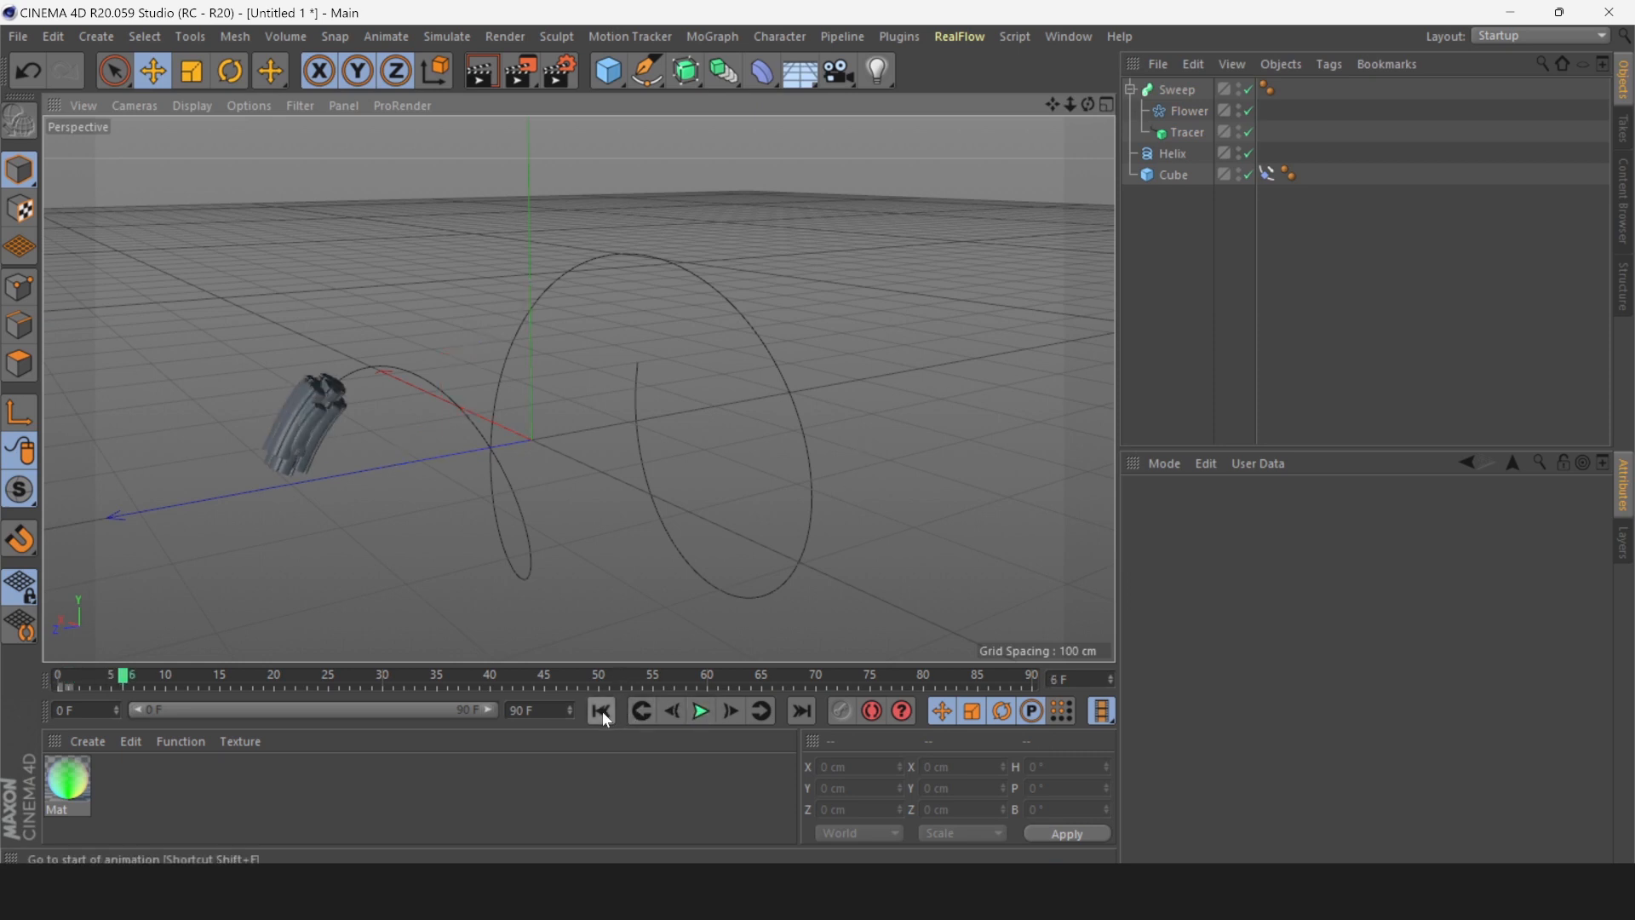
click(601, 712)
click(716, 715)
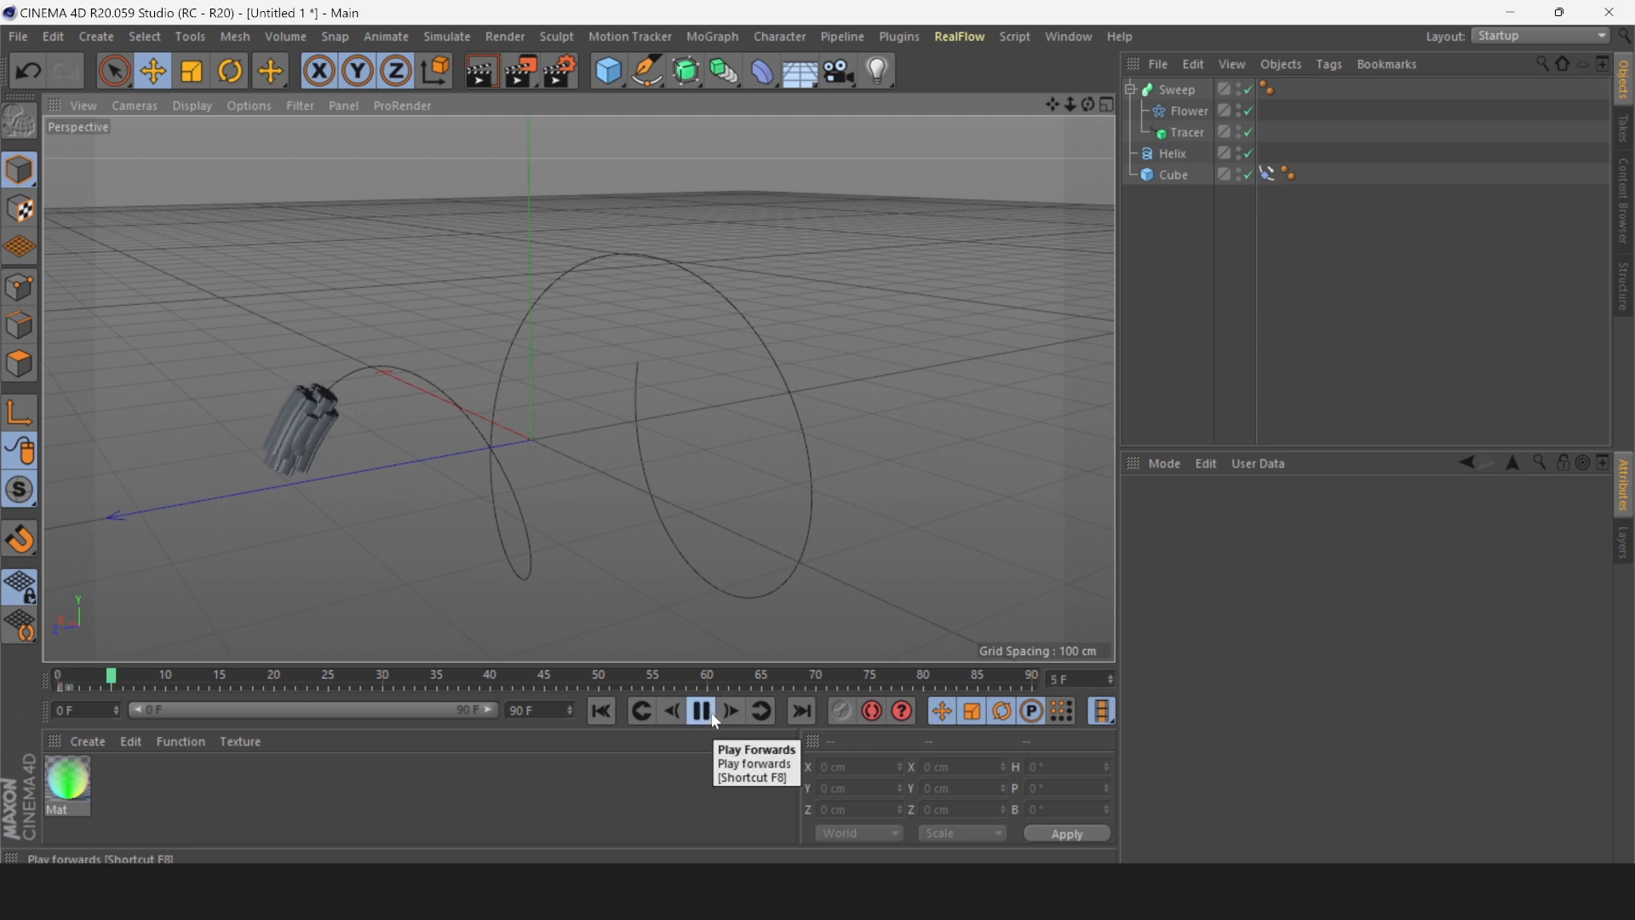
click(701, 711)
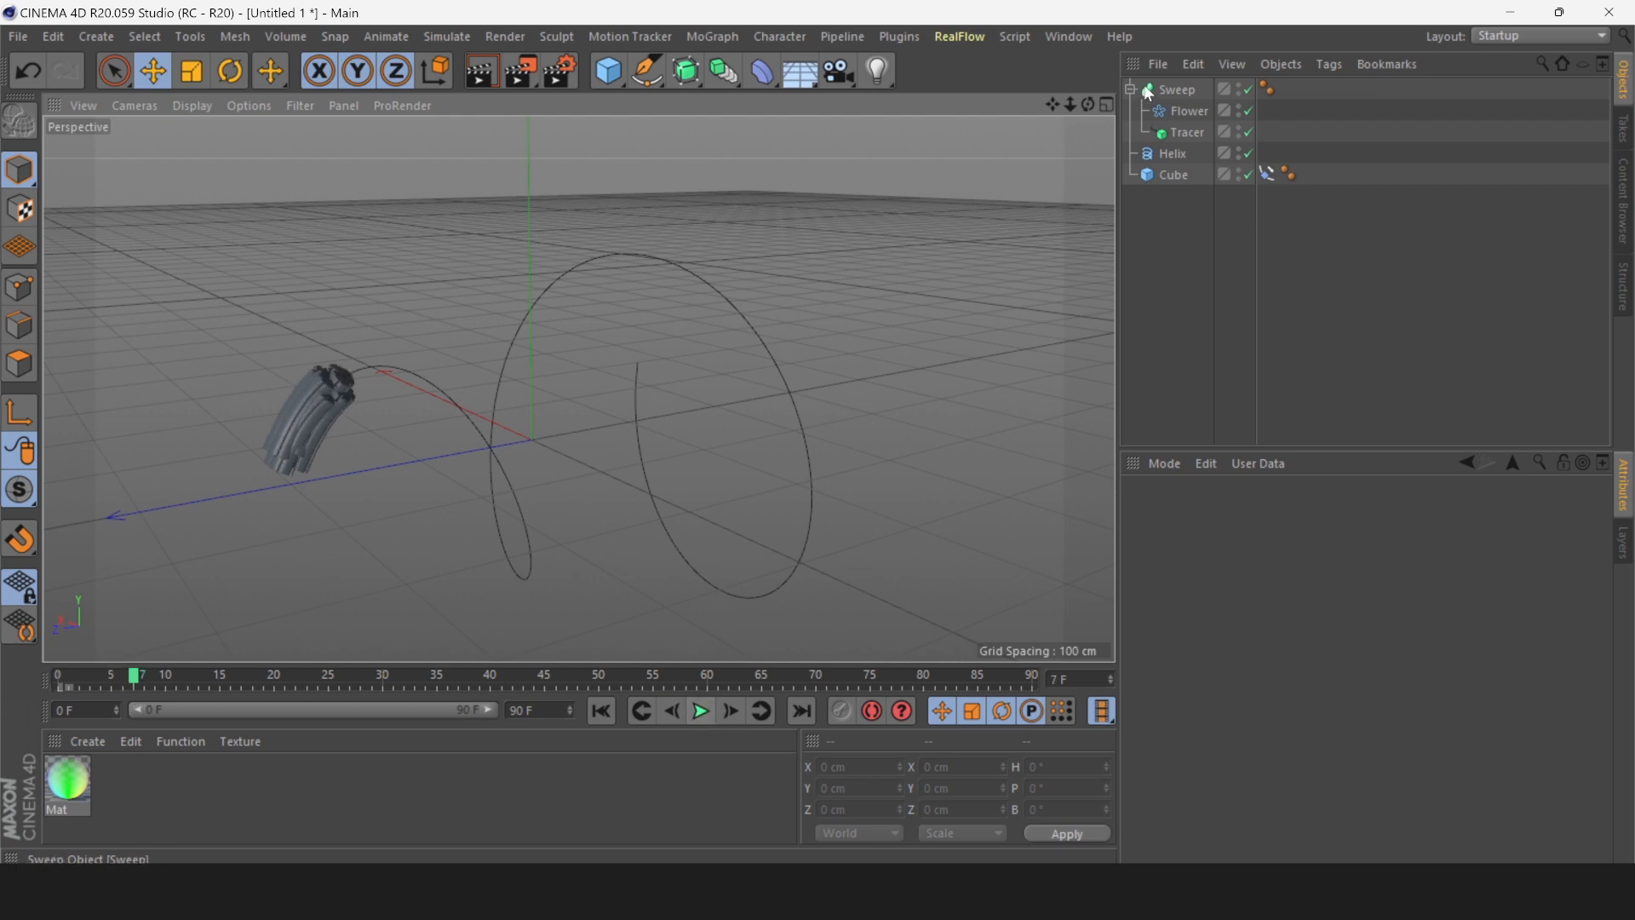
Scale the Flower spline down uniformly to about 10 cm across and return to the Move tool.
click(1185, 111)
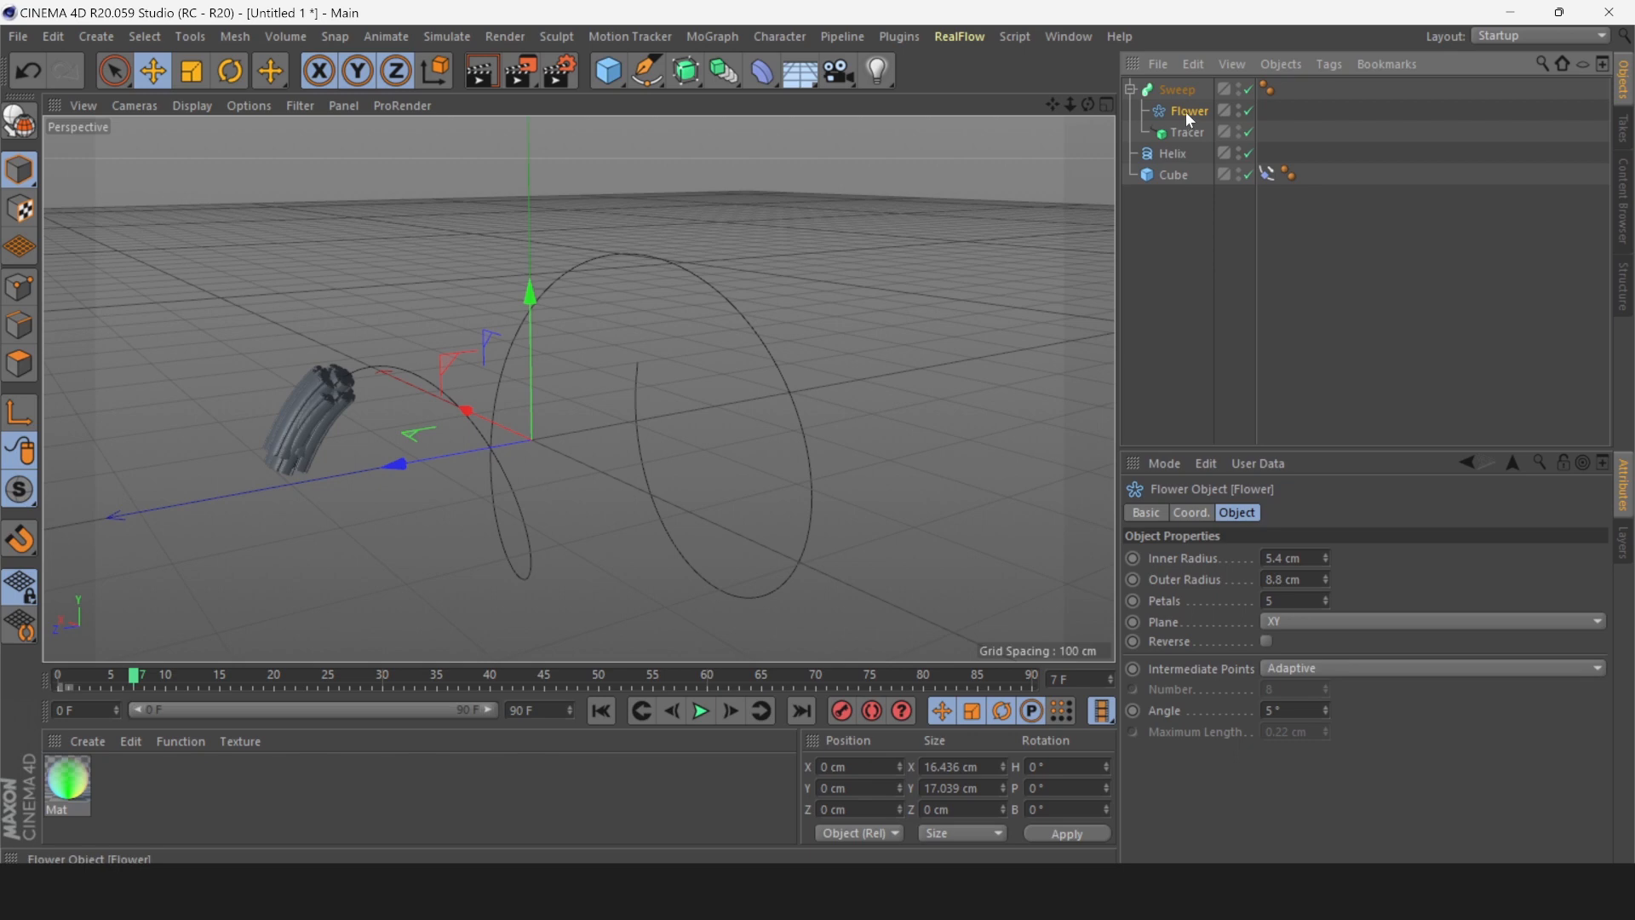
click(191, 71)
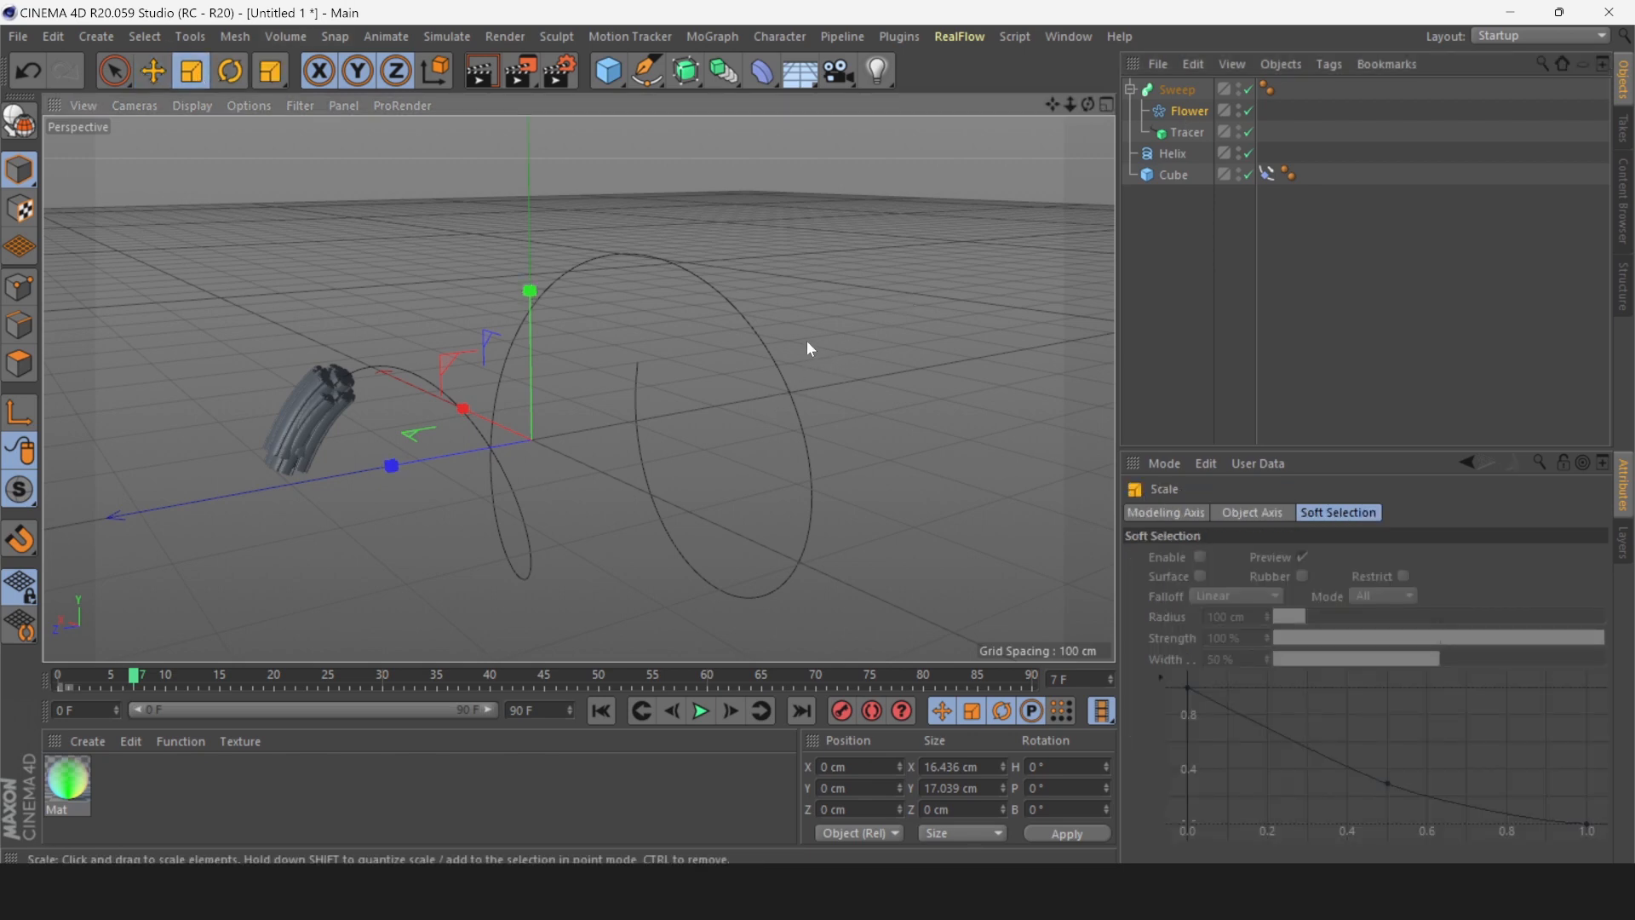
drag(807, 342, 810, 337)
drag(638, 530, 628, 539)
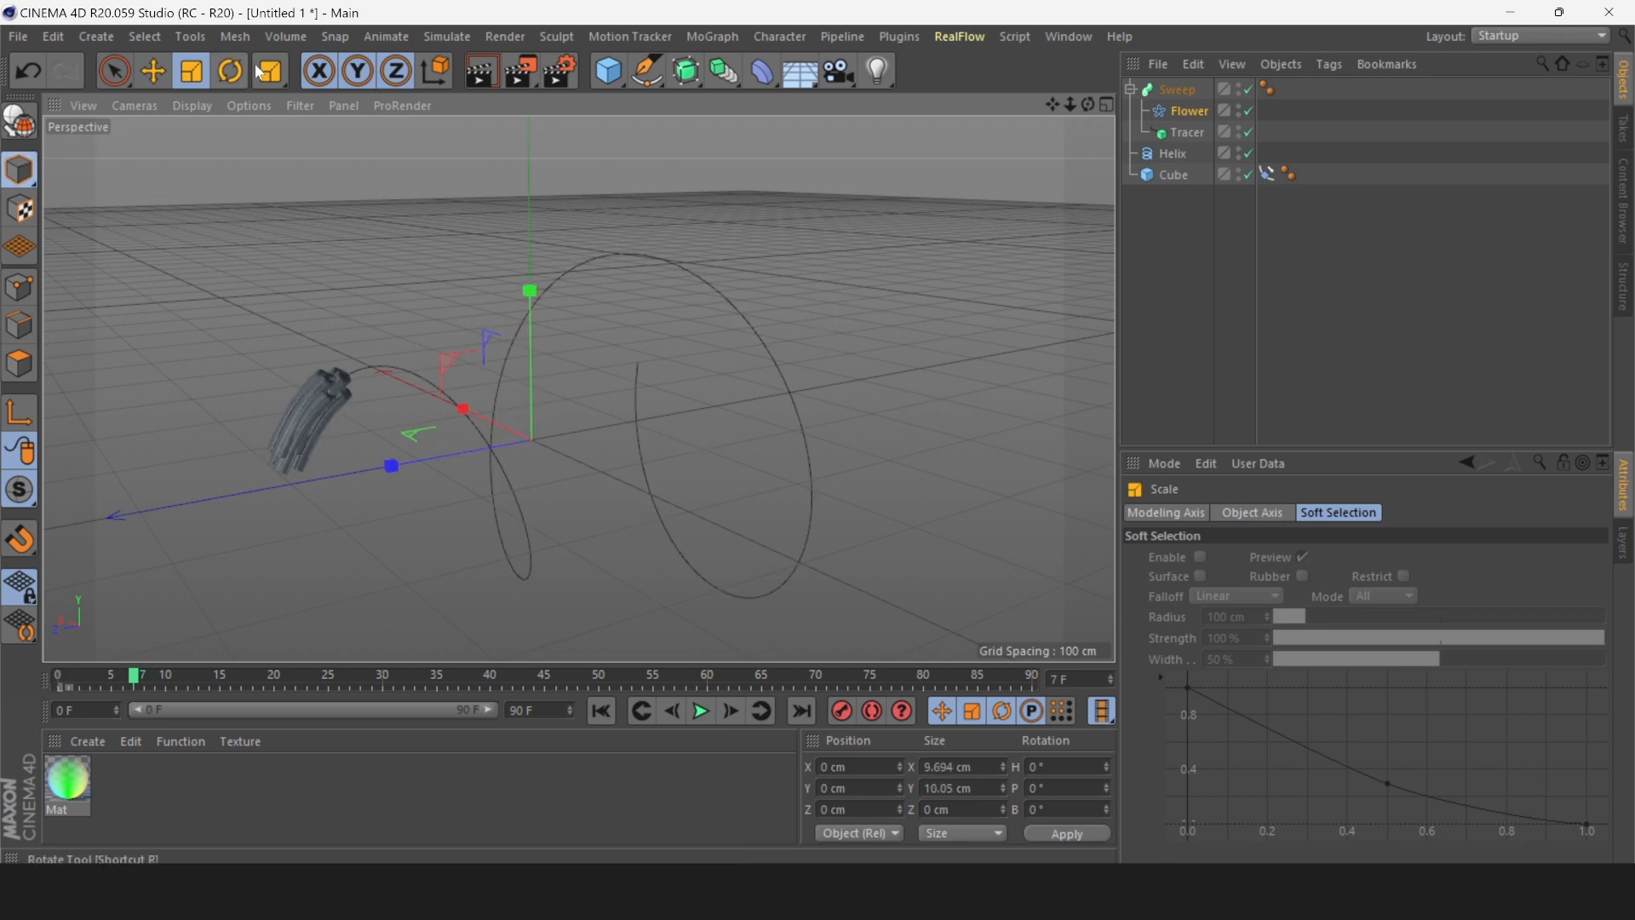
click(153, 71)
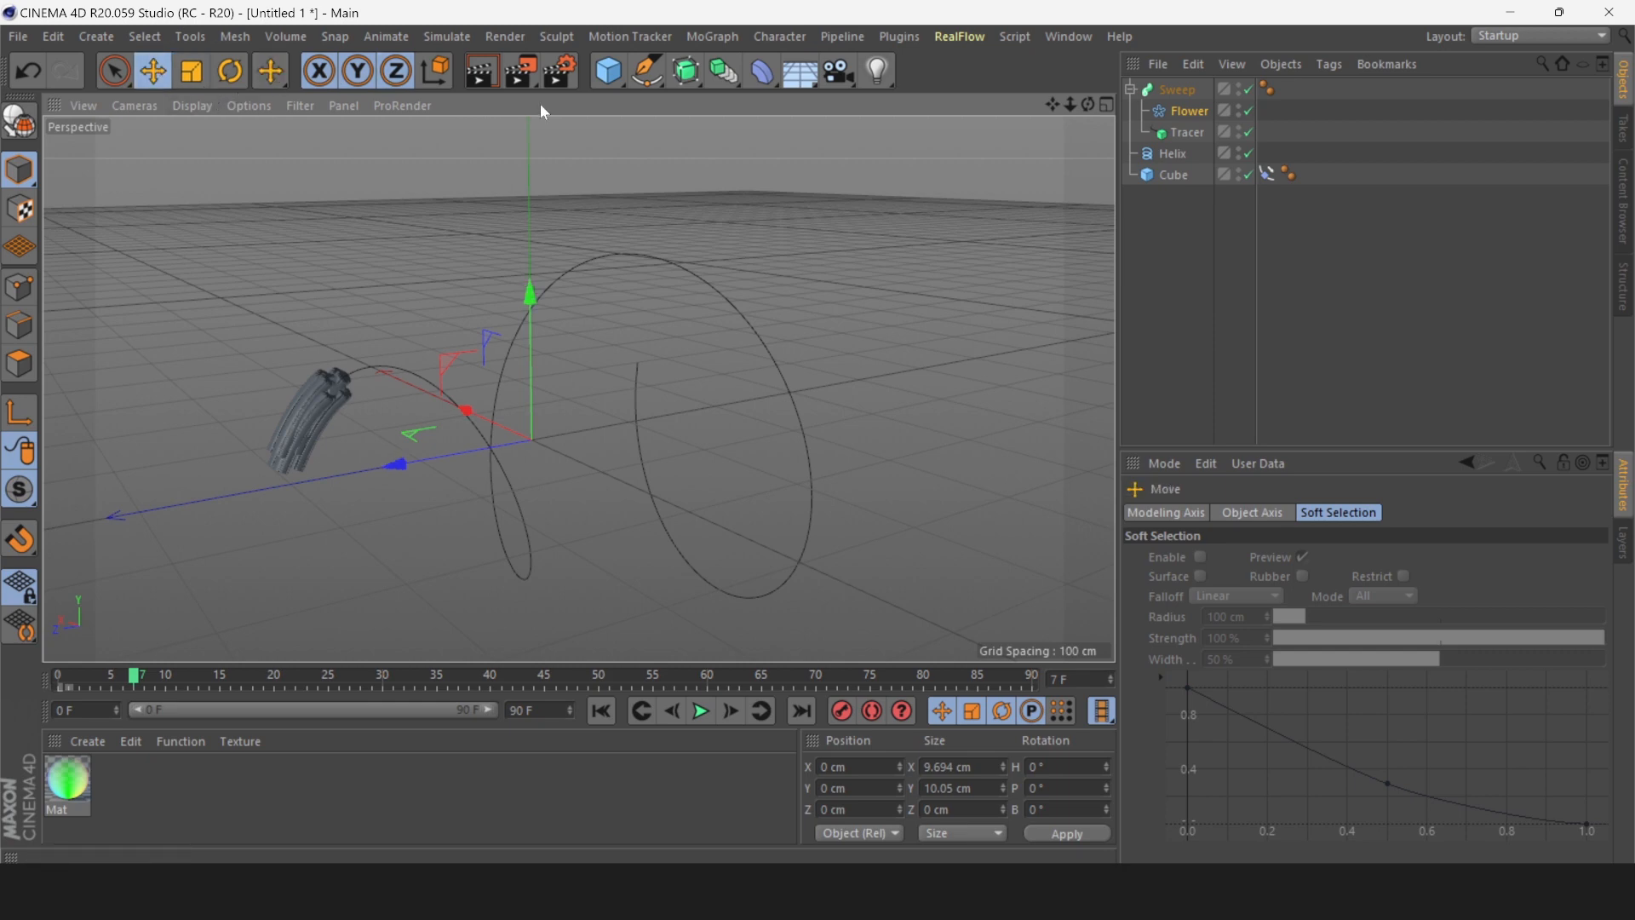
Add a Circle spline and set its radius to 2 cm.
click(660, 77)
click(877, 177)
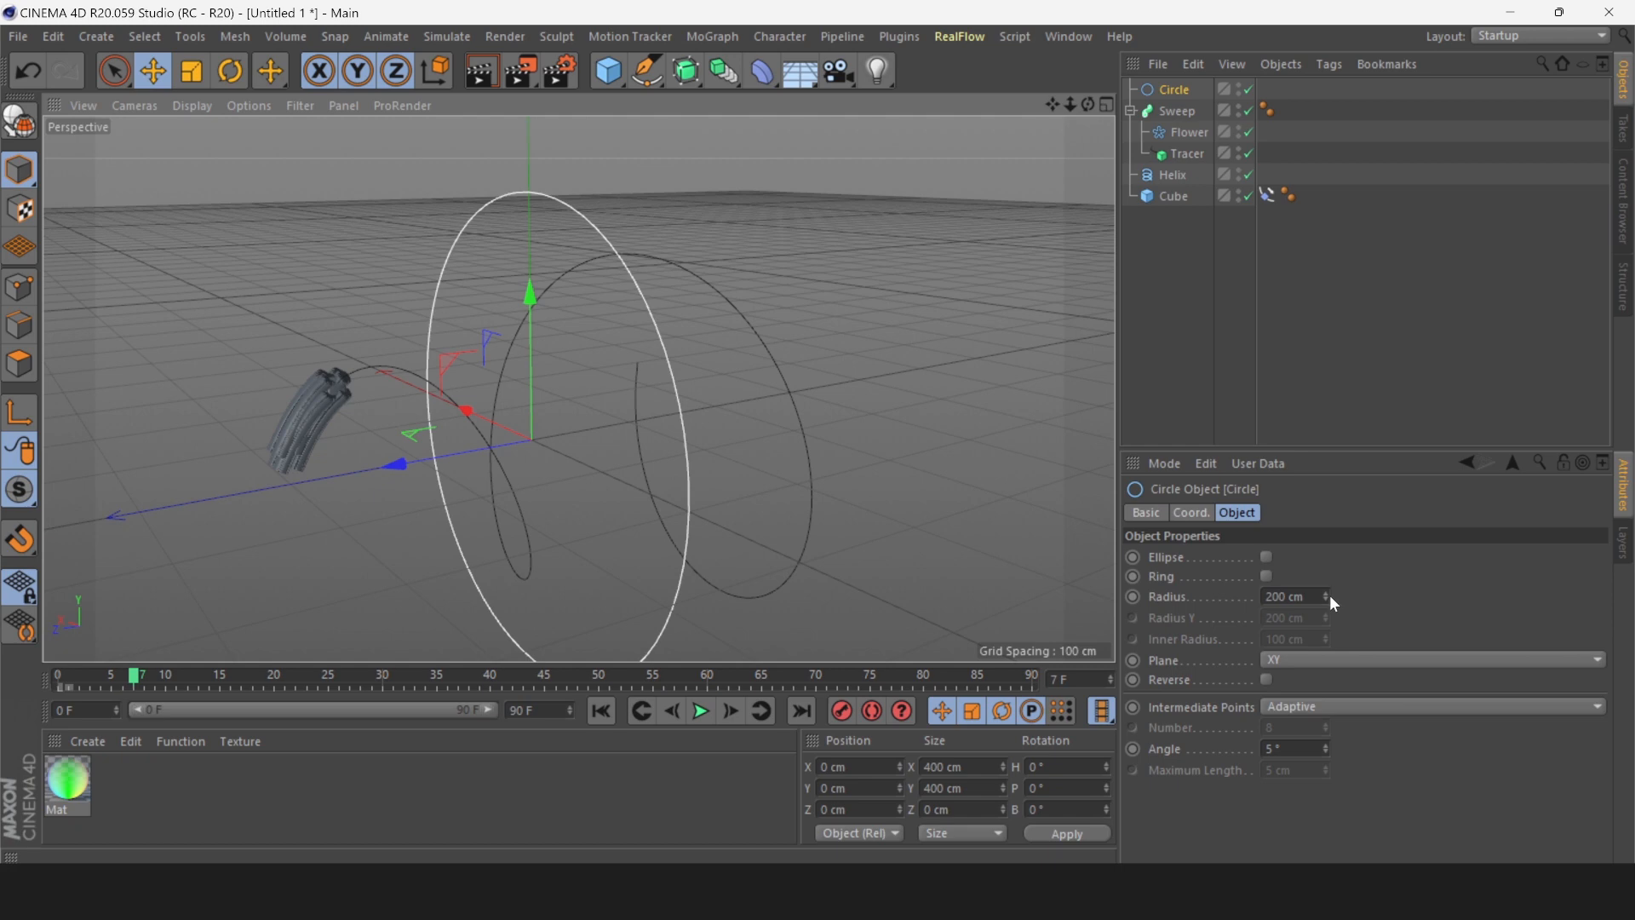
drag(1325, 596, 1326, 707)
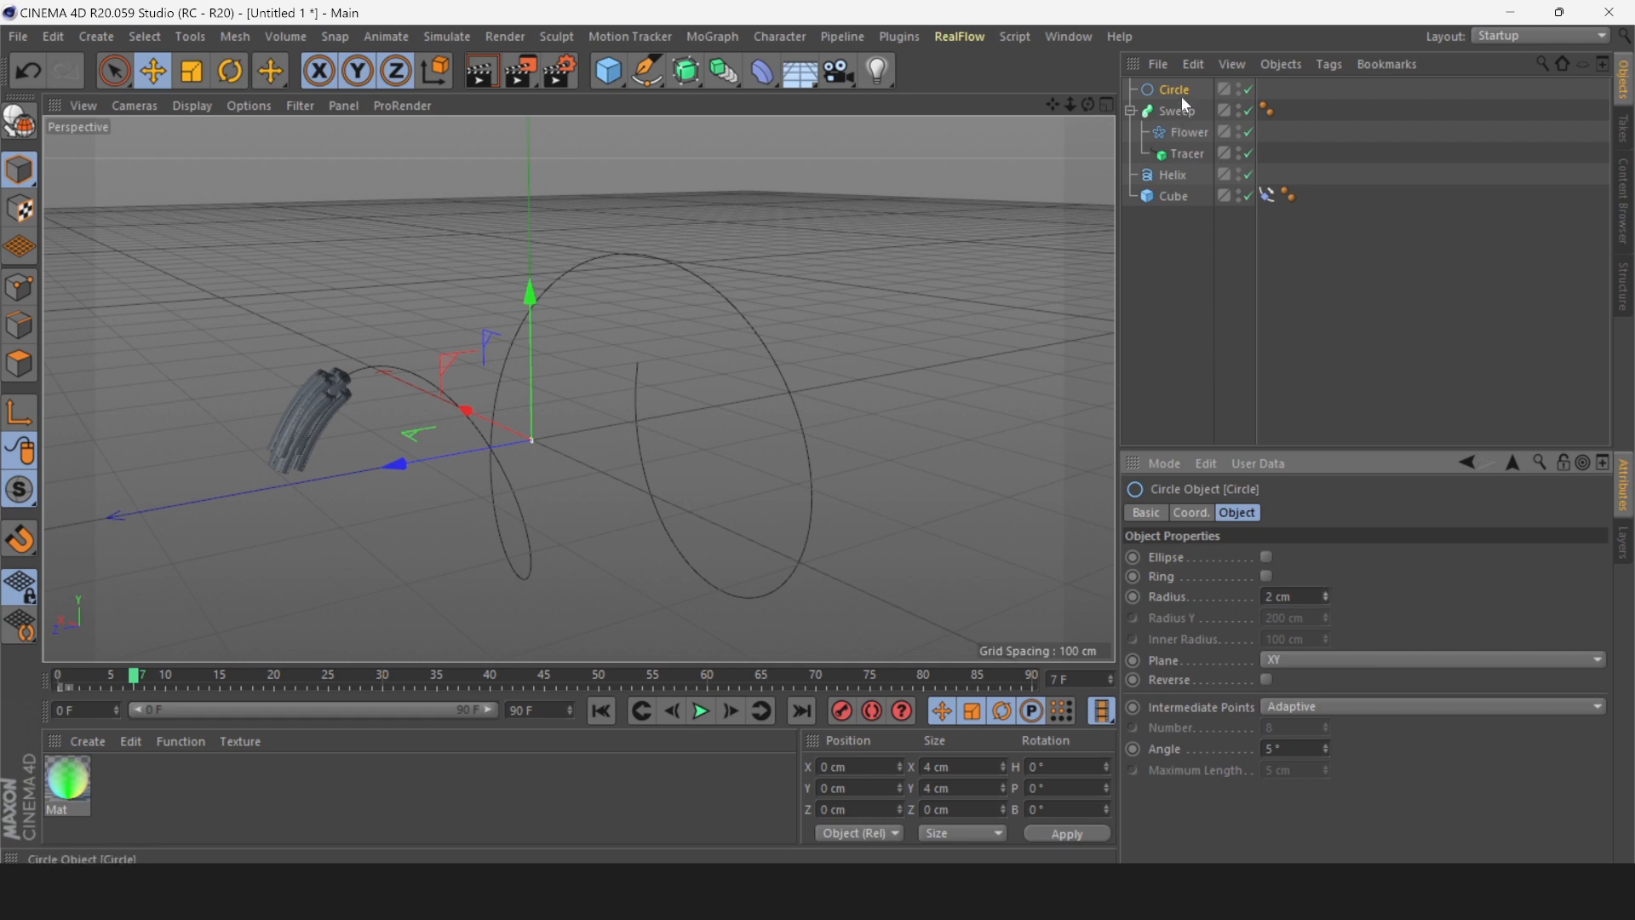
drag(1182, 86, 1178, 116)
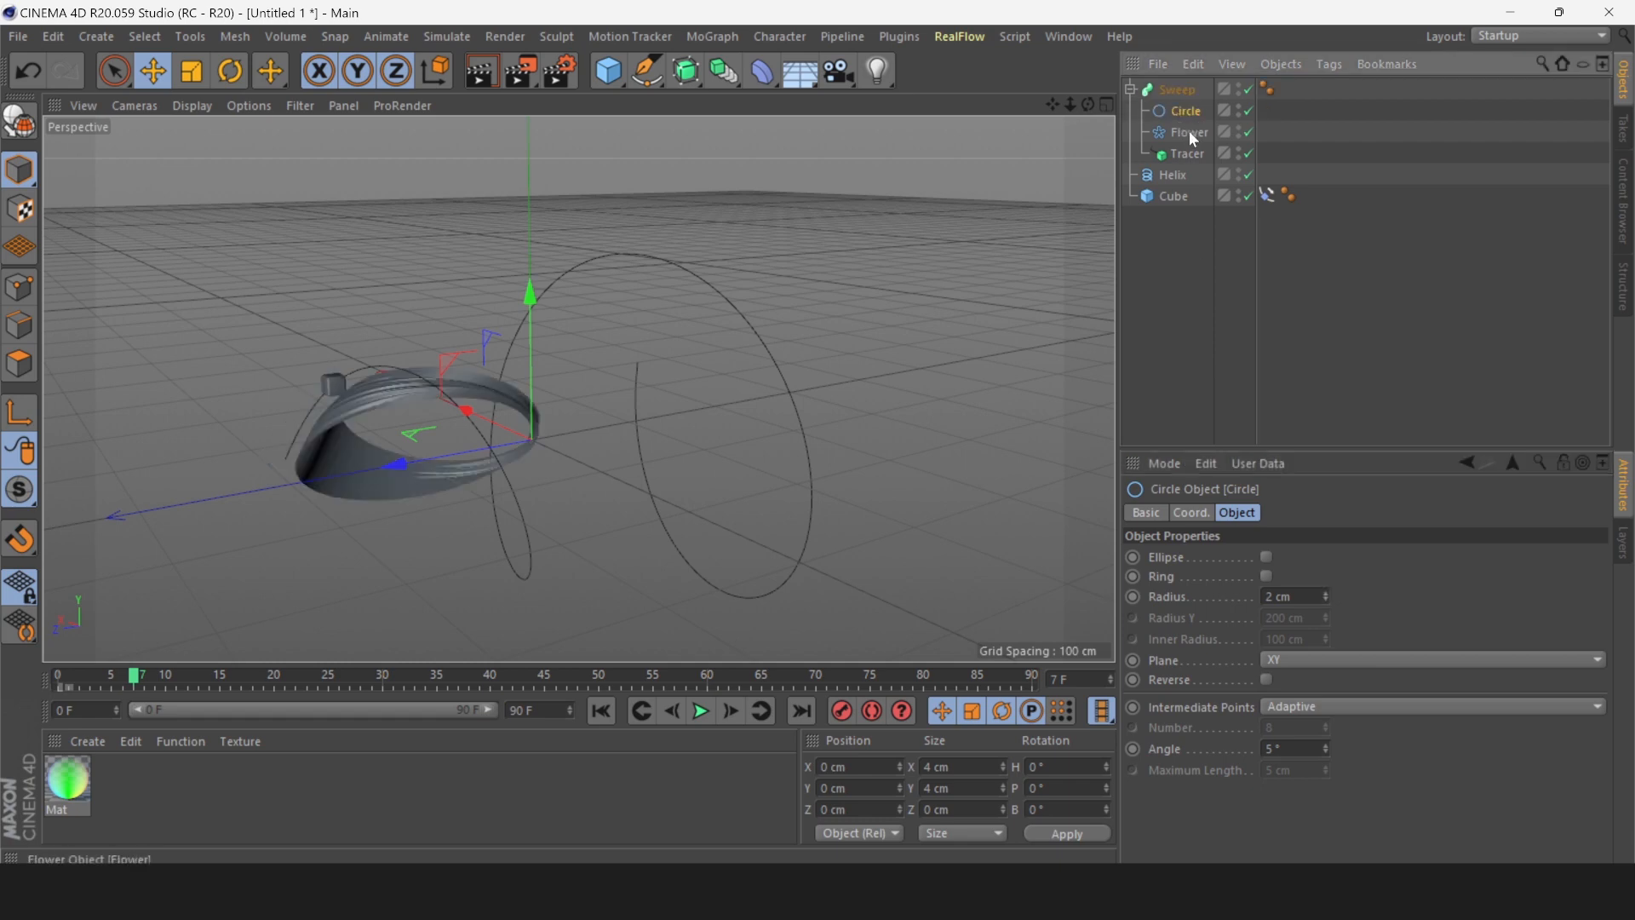
click(1189, 130)
key(Delete)
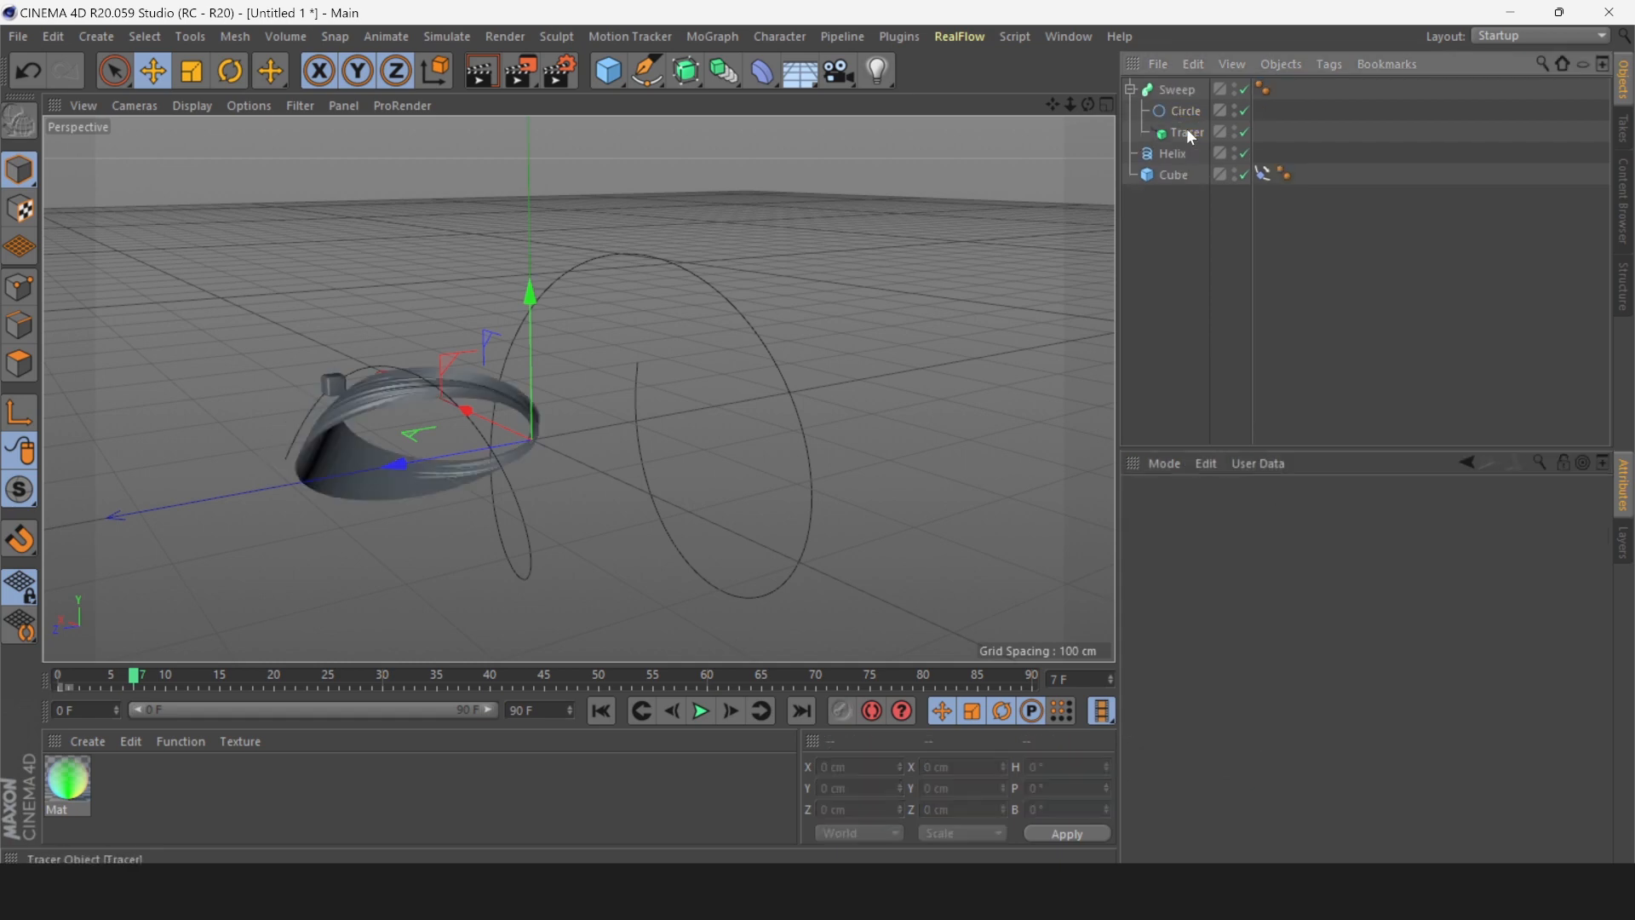
Play the animation from frame 0 to check the trail swept with the Circle, pausing around frame 49.
click(605, 715)
click(703, 713)
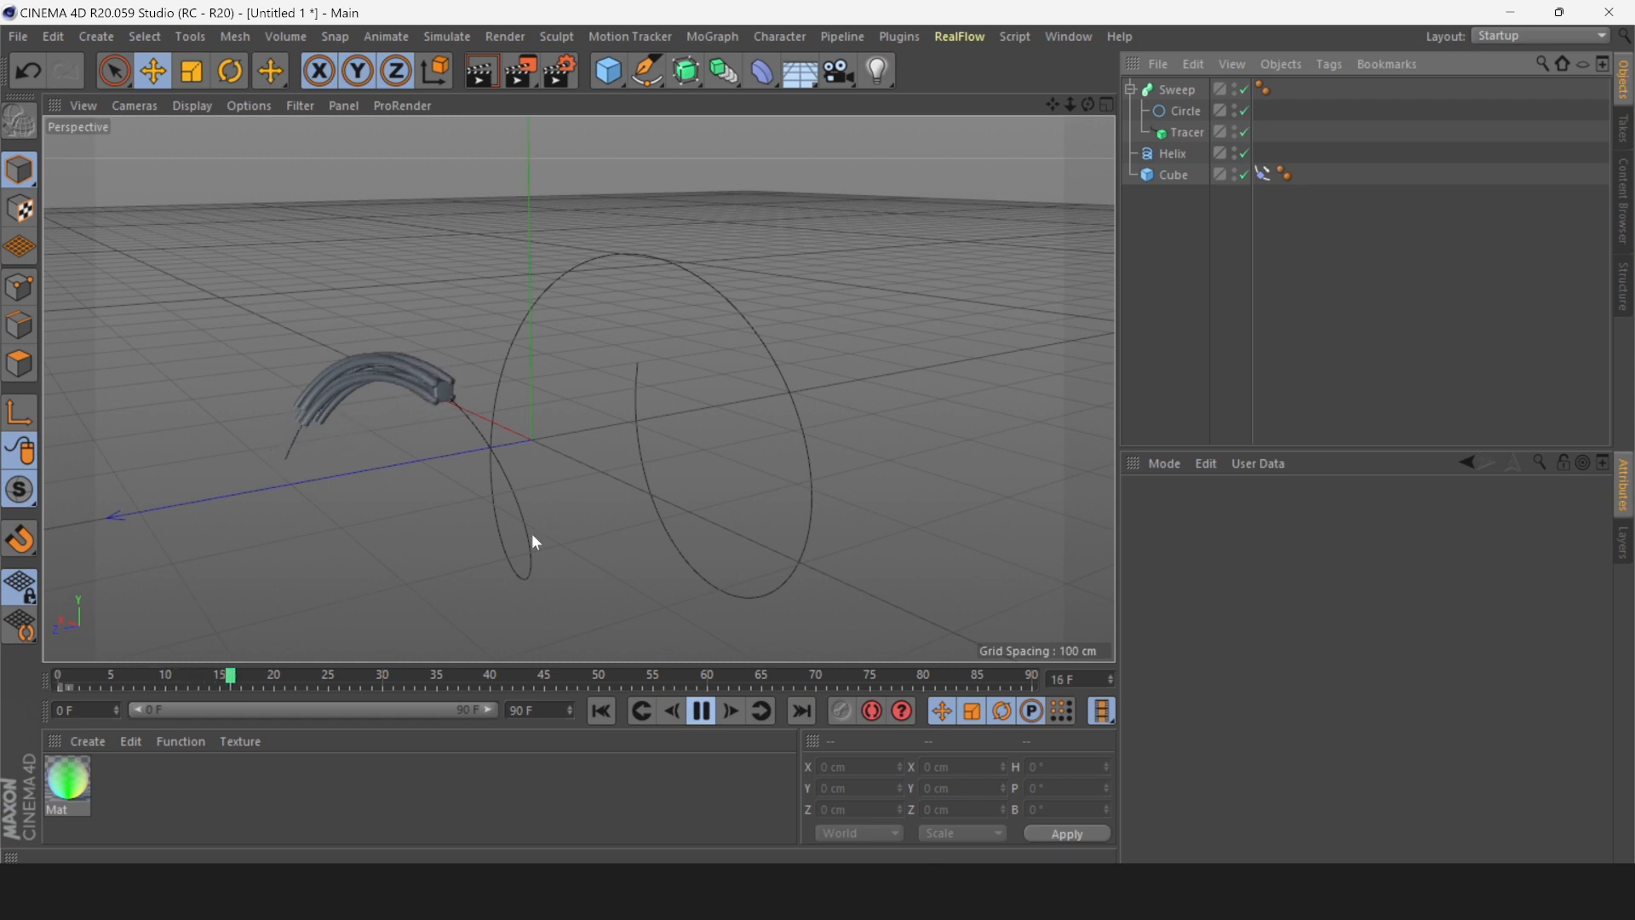
click(703, 711)
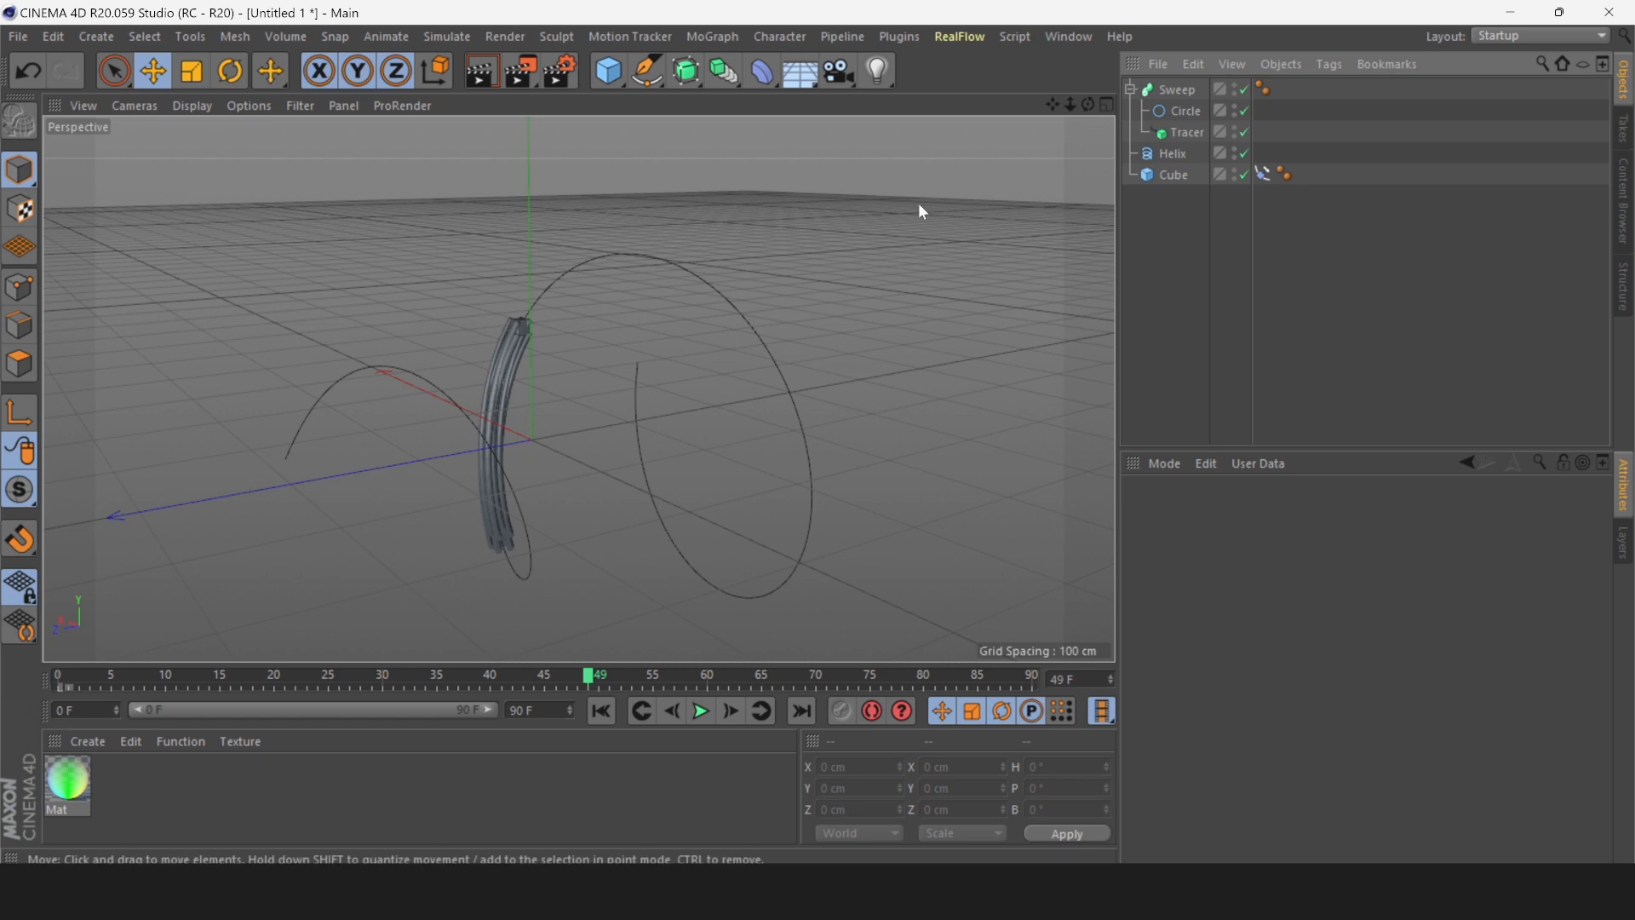
Taper the Sweep by reshaping its Scale curve in Details to rise from 0 at the start to 1 at the end.
click(1190, 90)
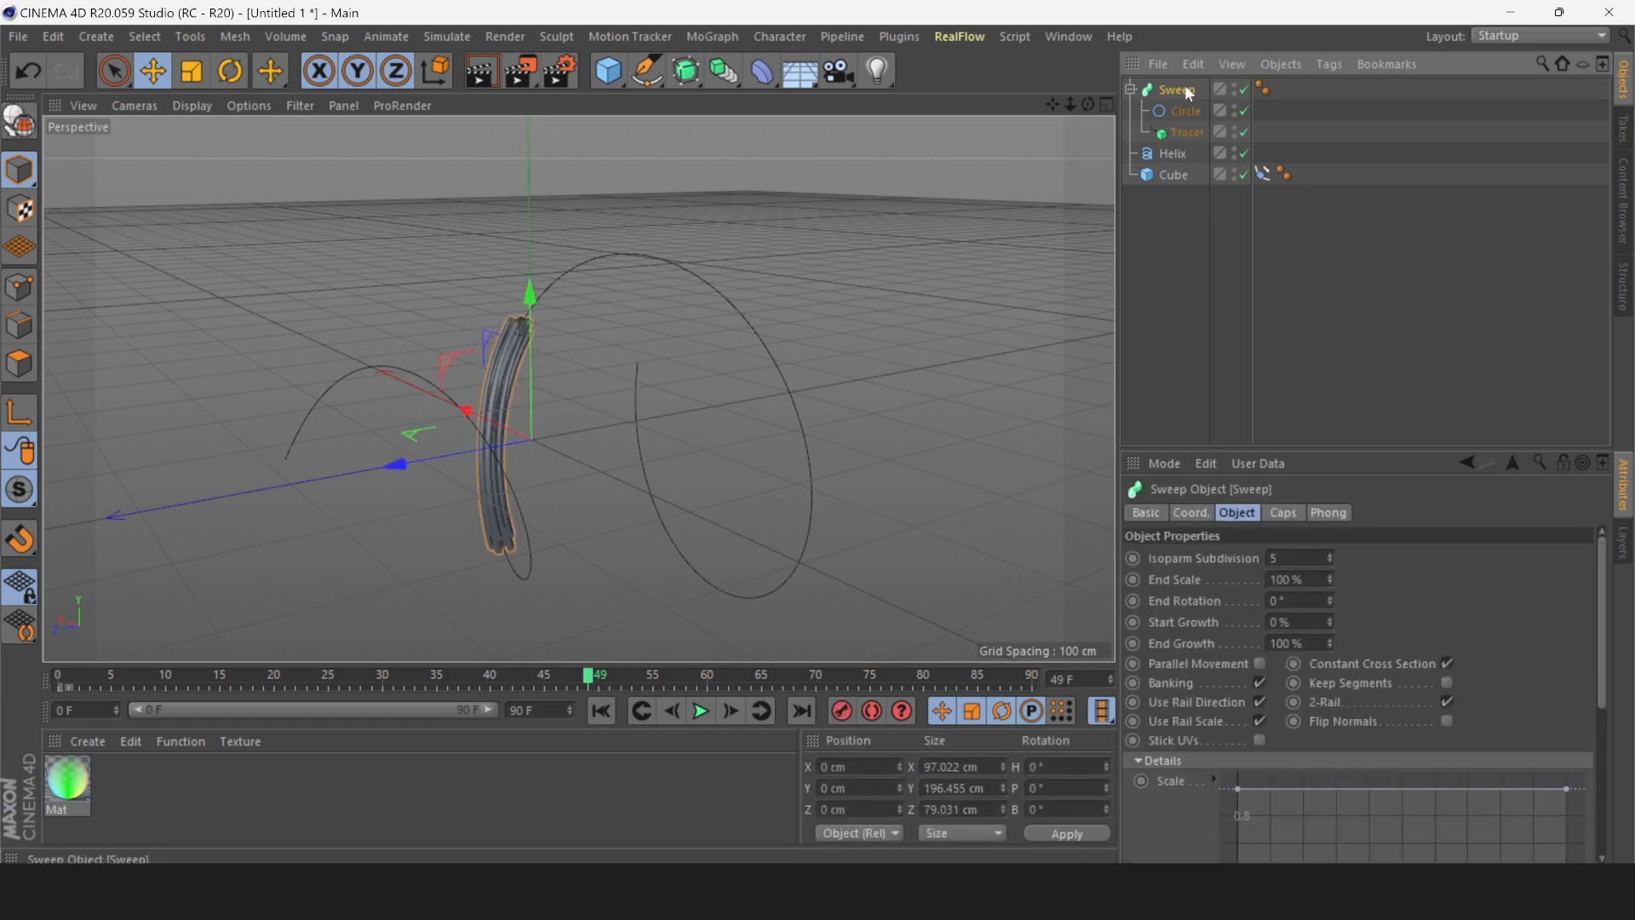
click(1173, 763)
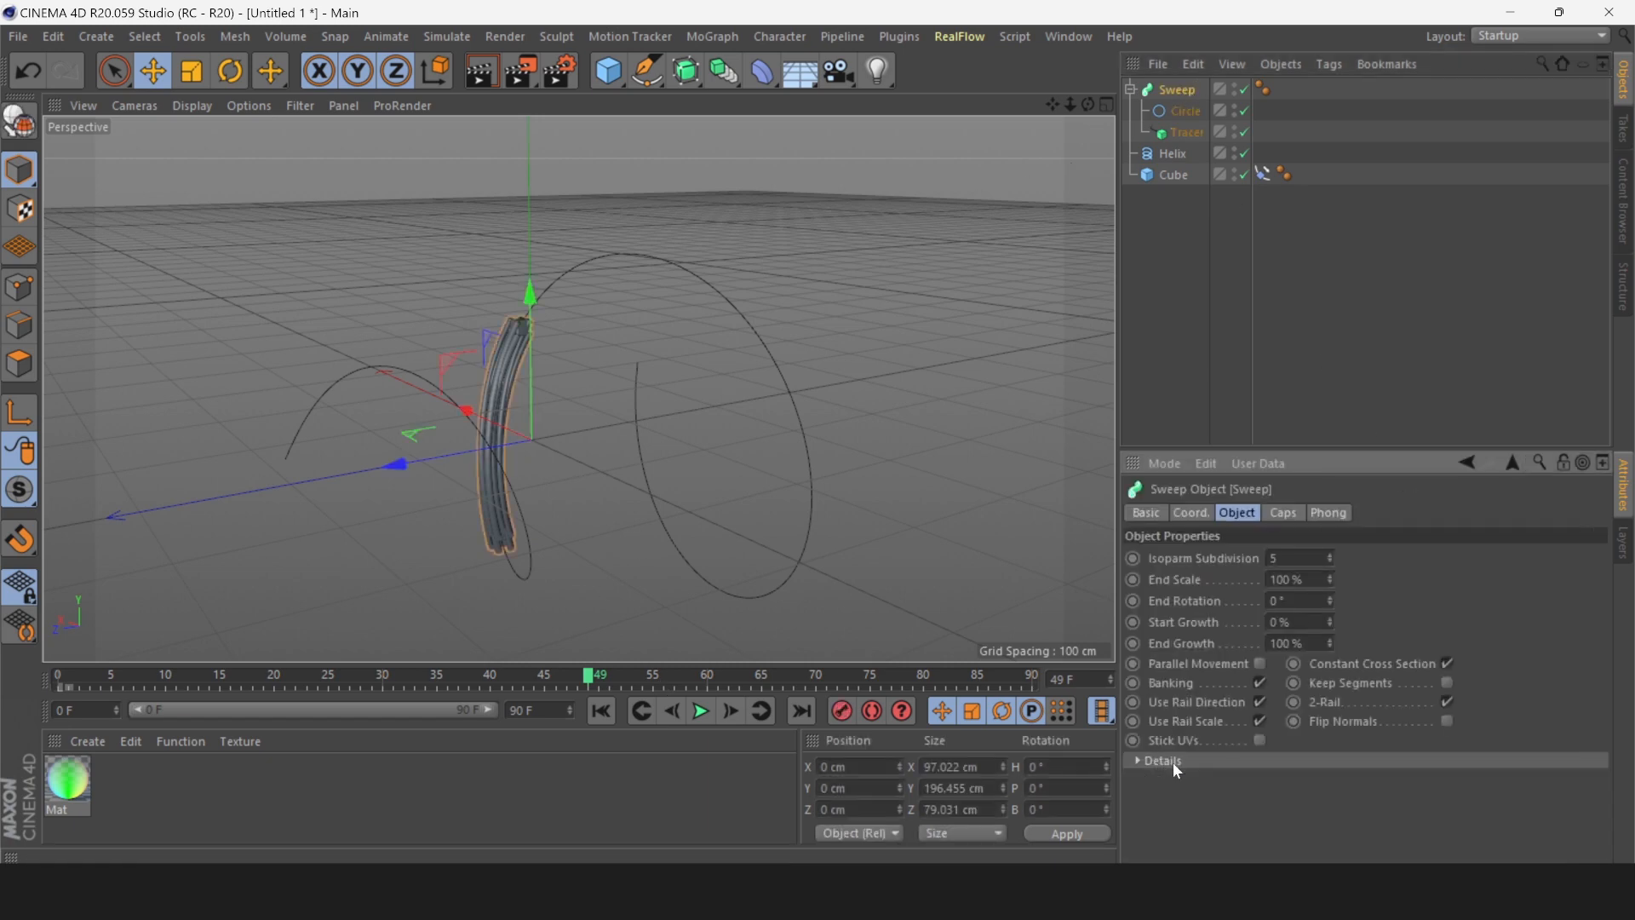
click(1173, 763)
drag(1603, 554, 1598, 645)
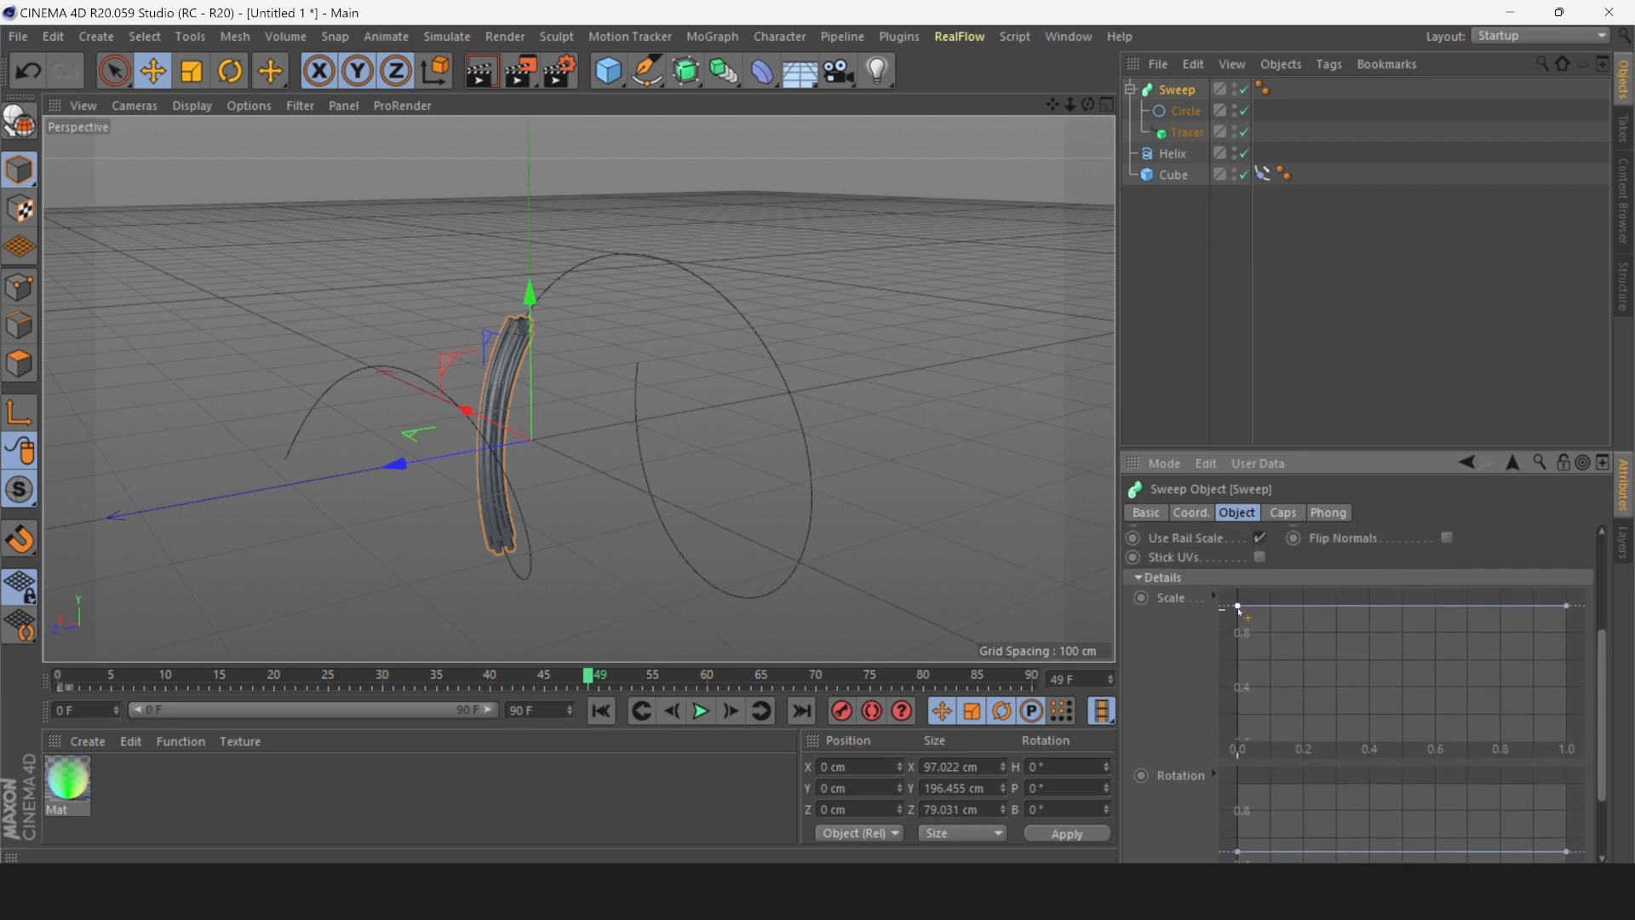
drag(1238, 607, 1370, 677)
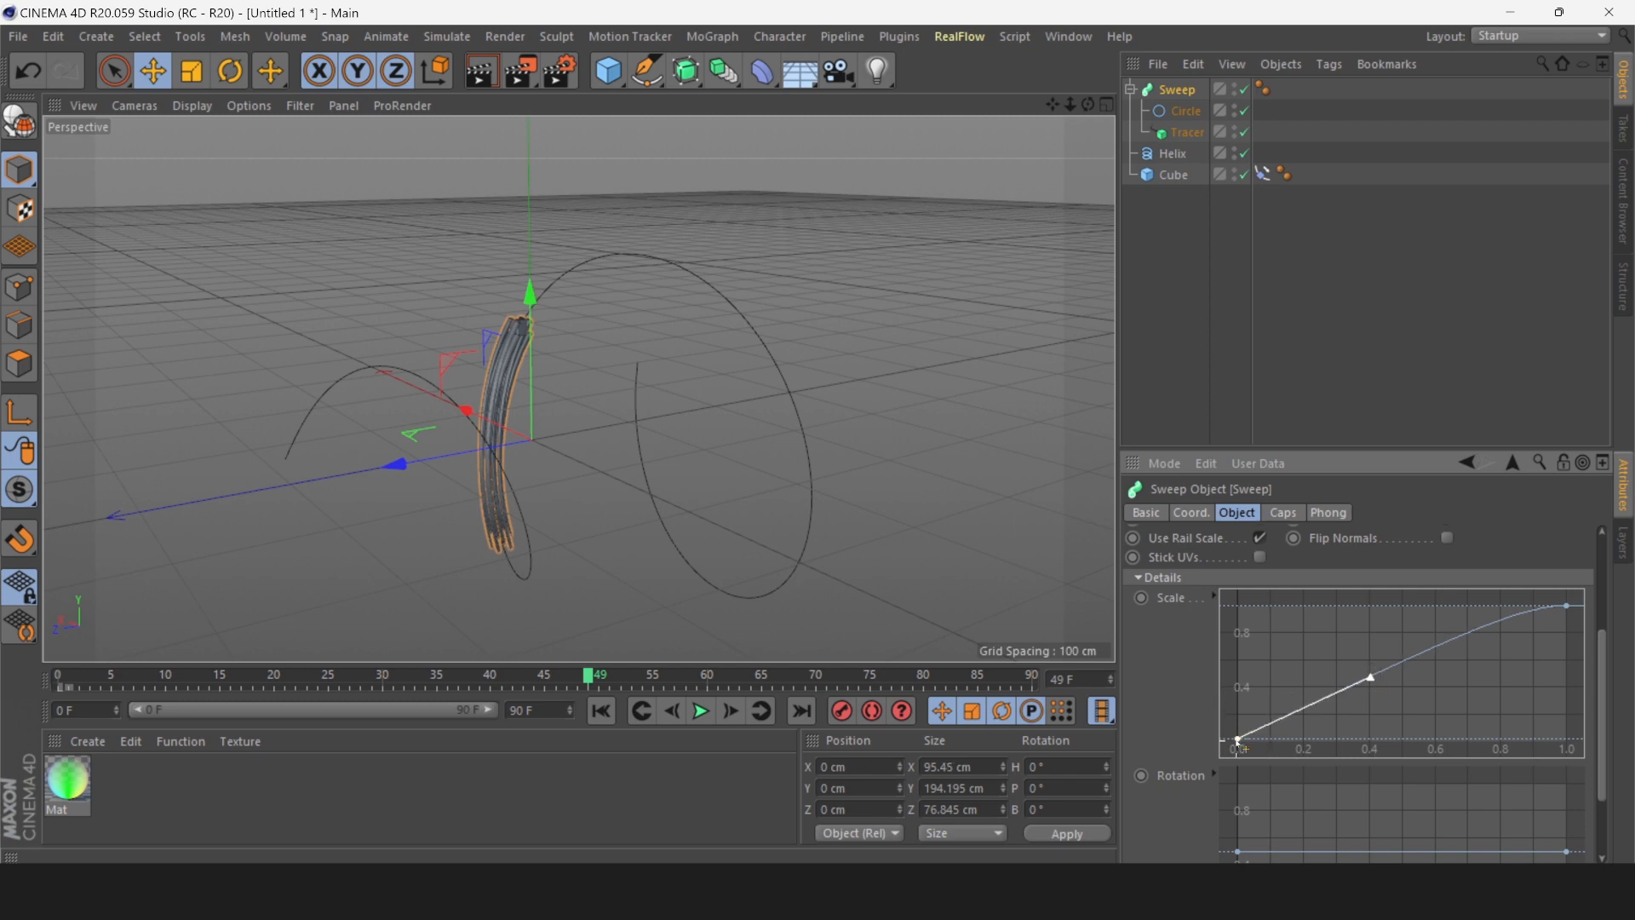
drag(1237, 738, 1236, 742)
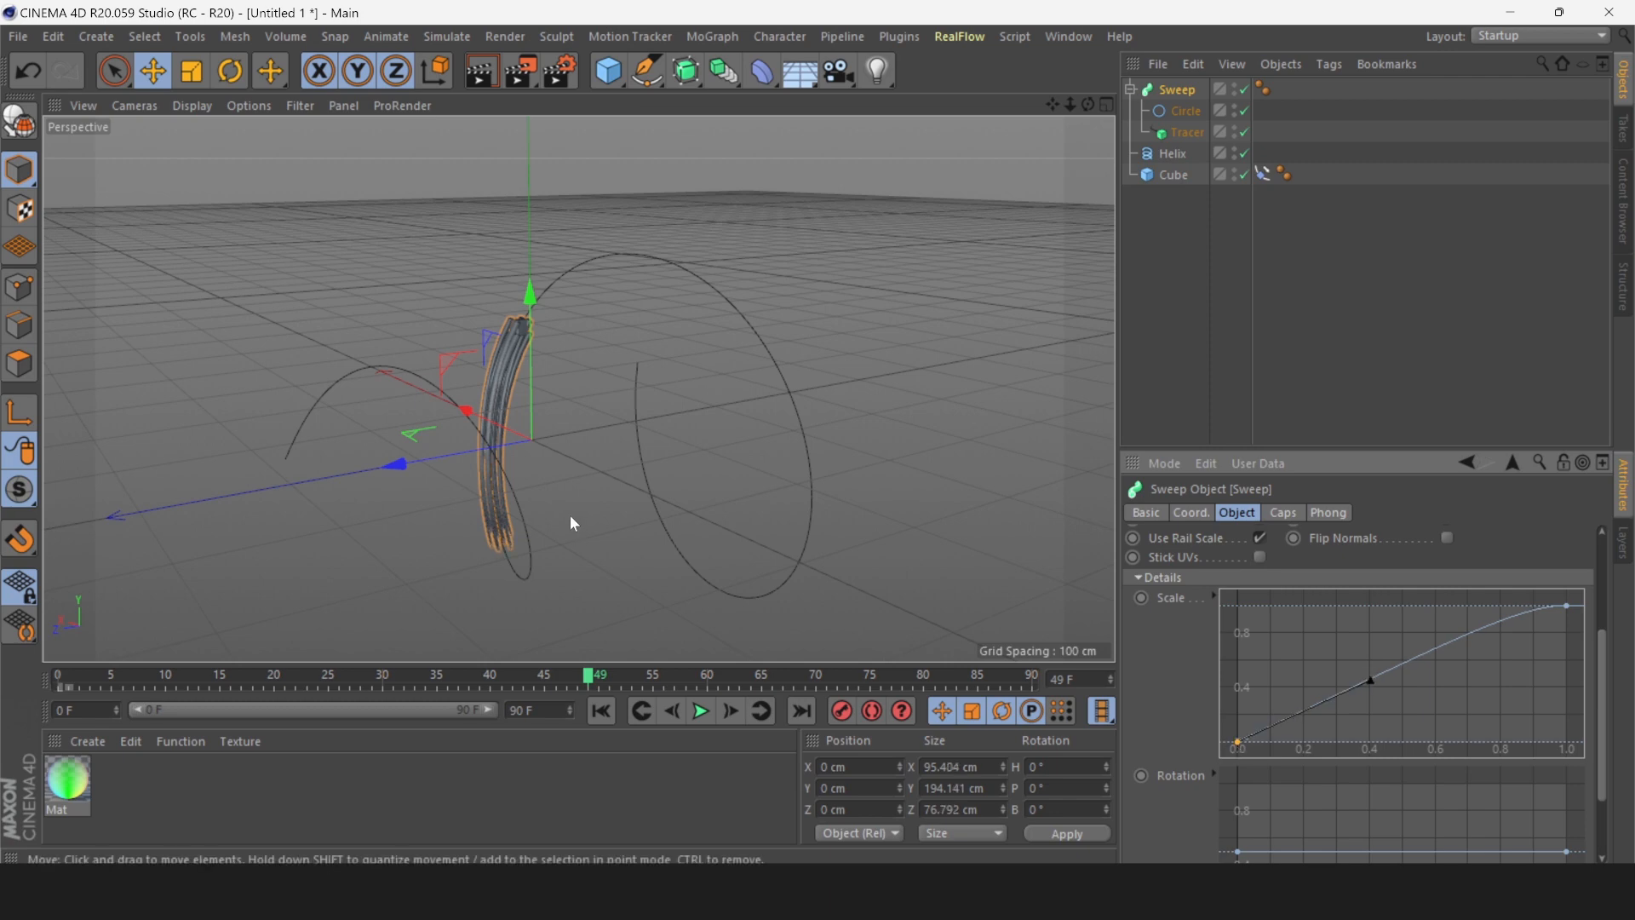
Deselect everything and hide the Helix through its visibility setting, keeping the object enabled.
click(231, 266)
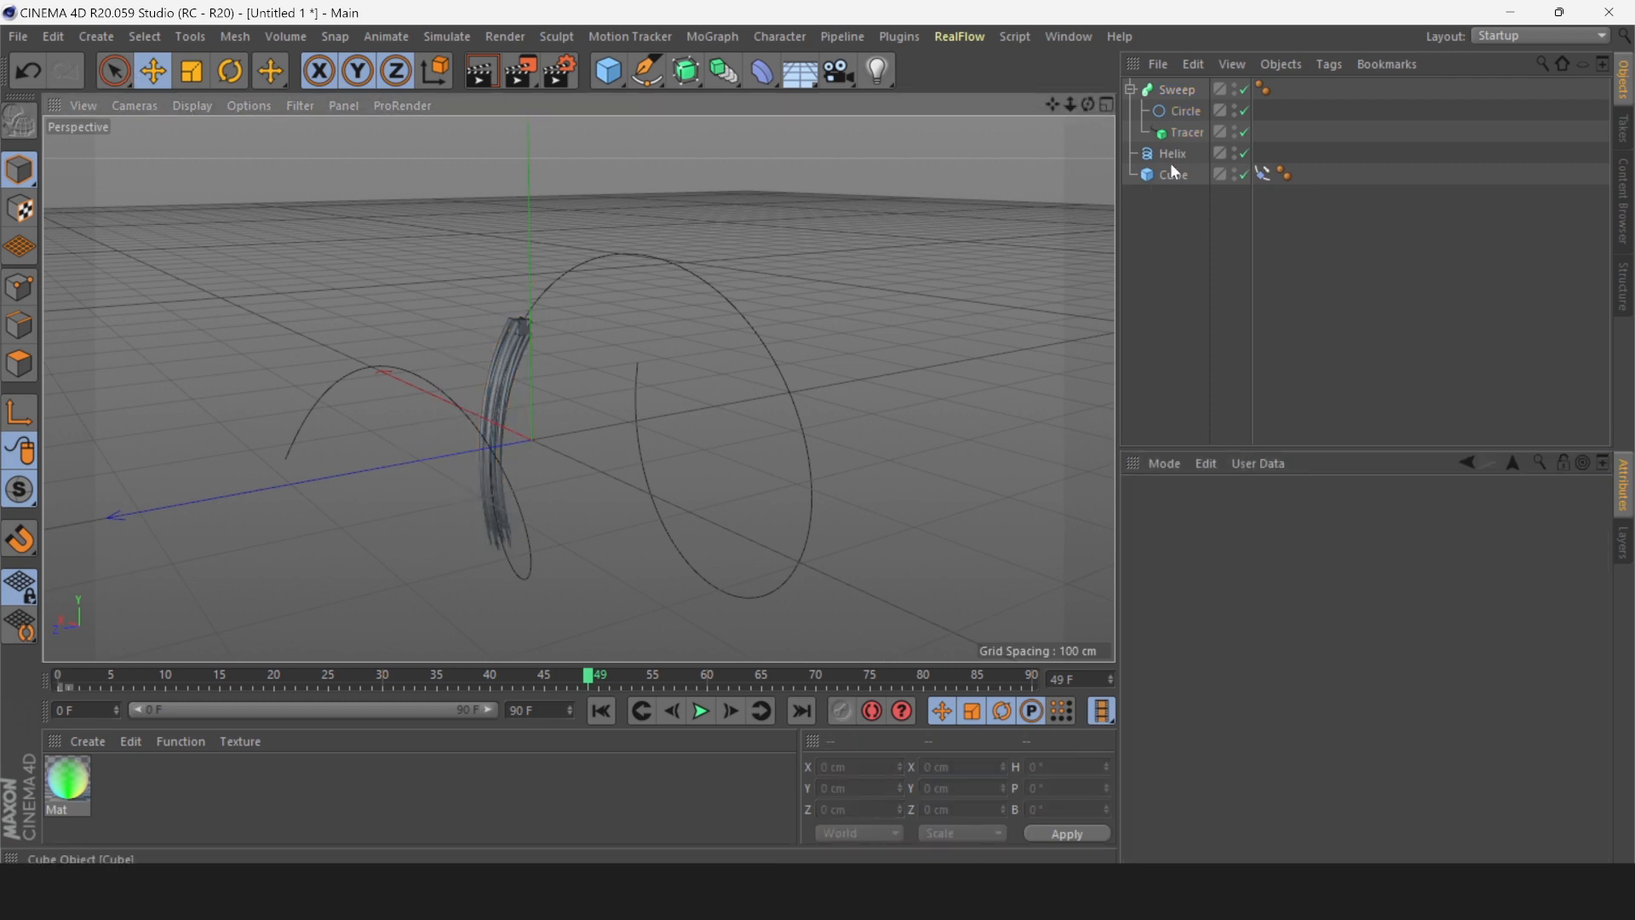
click(1242, 154)
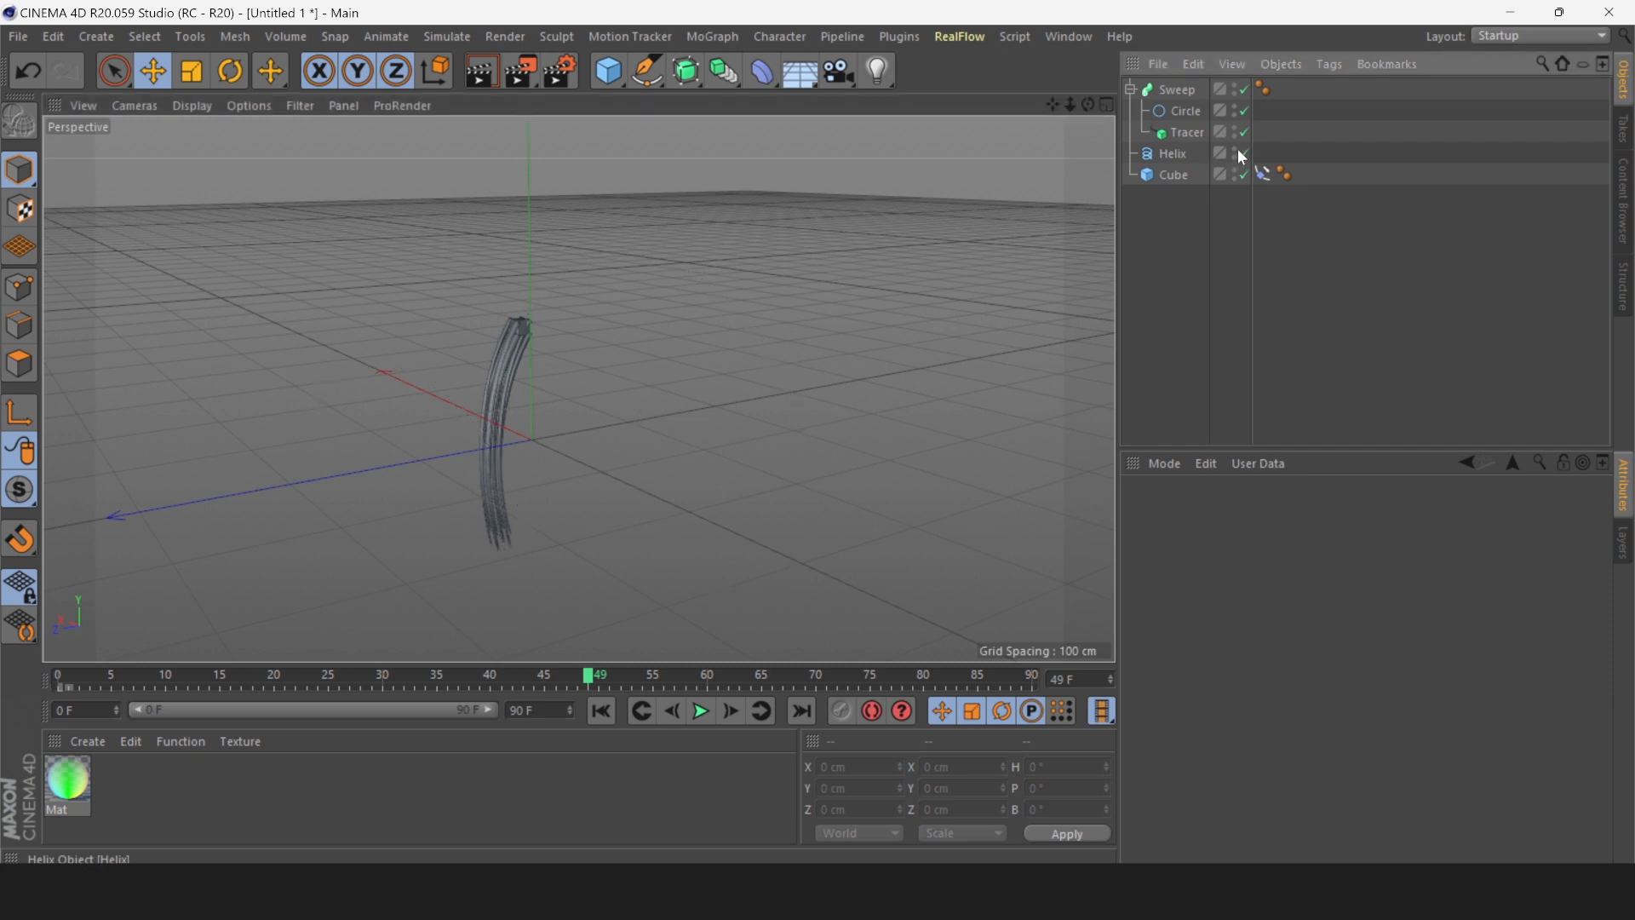
click(1240, 154)
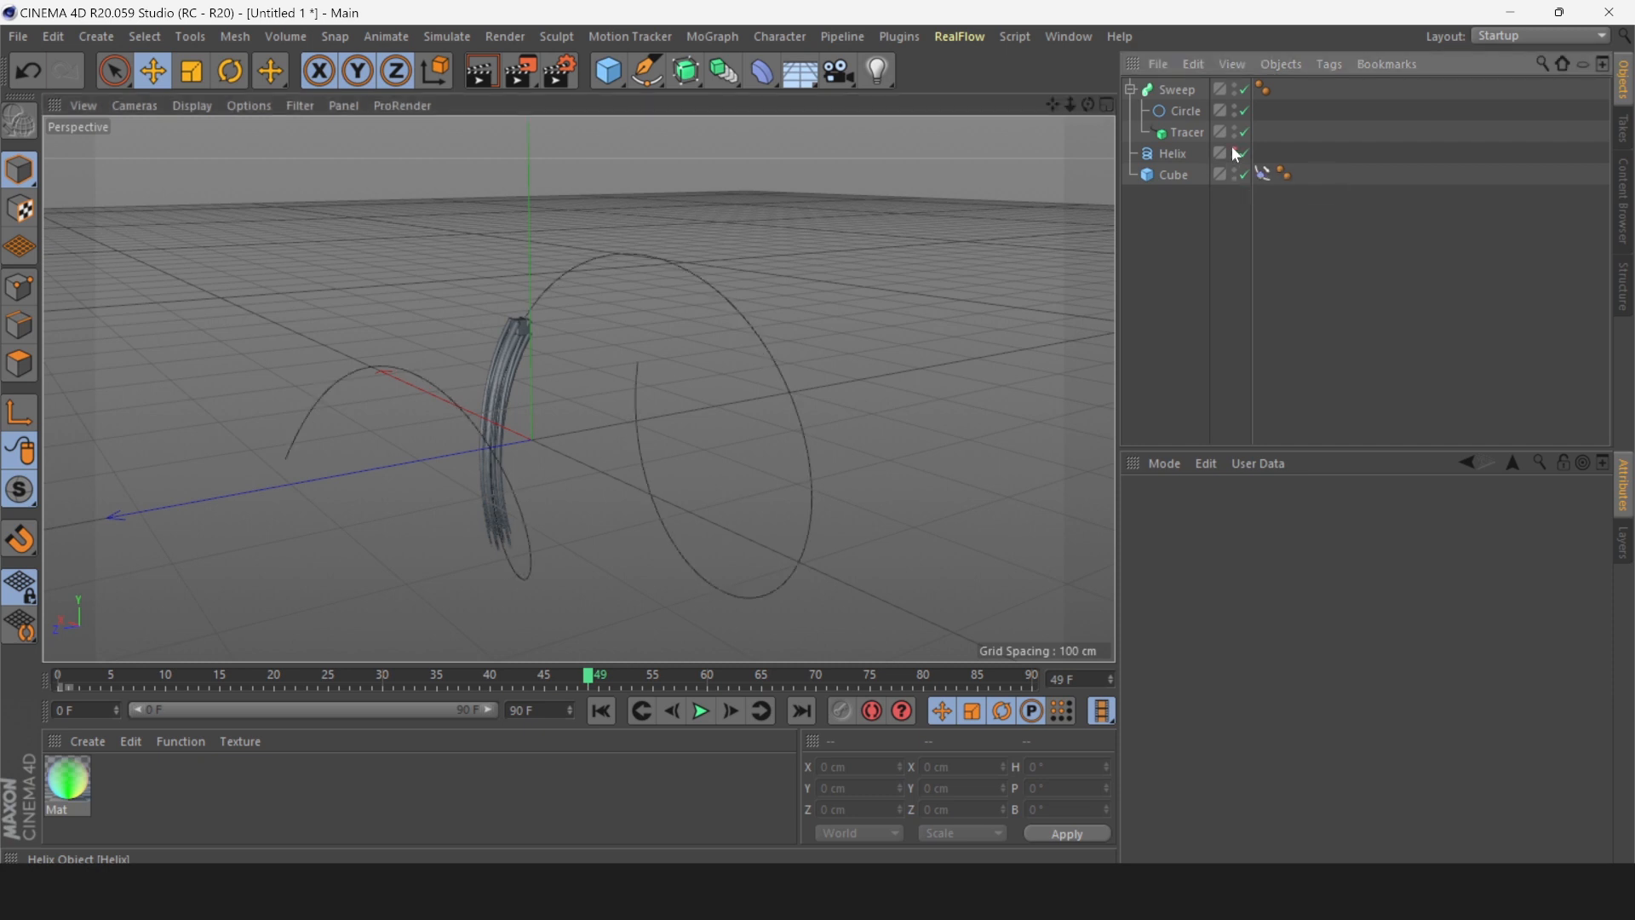
click(1233, 151)
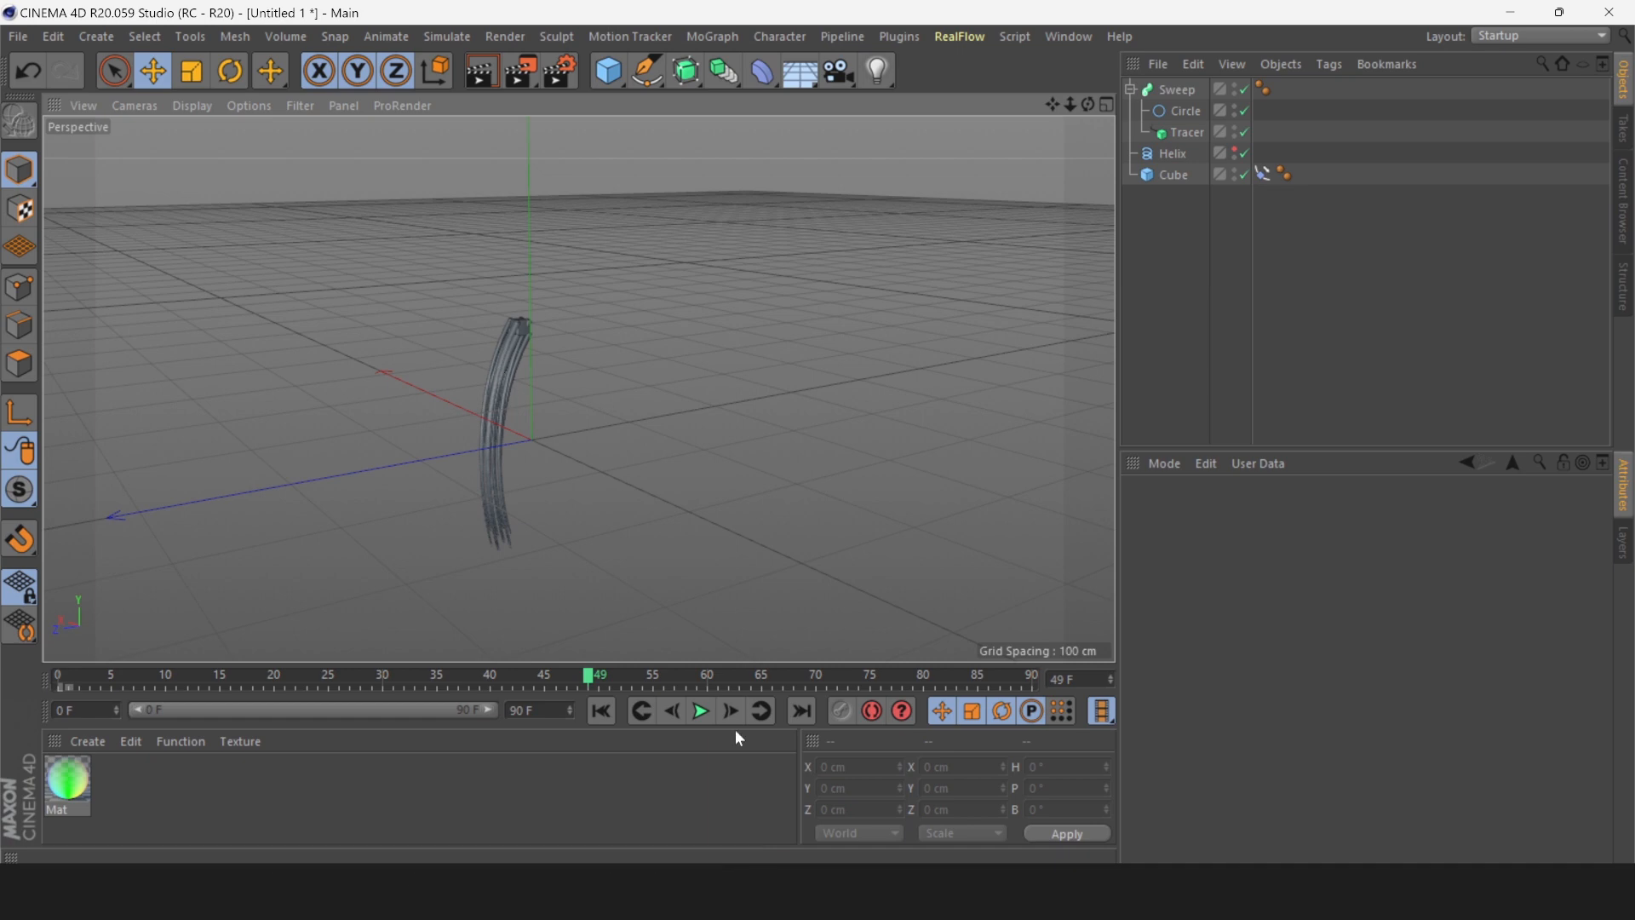
Play the animation from frame 0 to check the tapered trail without the helix, pausing around frame 19.
click(602, 711)
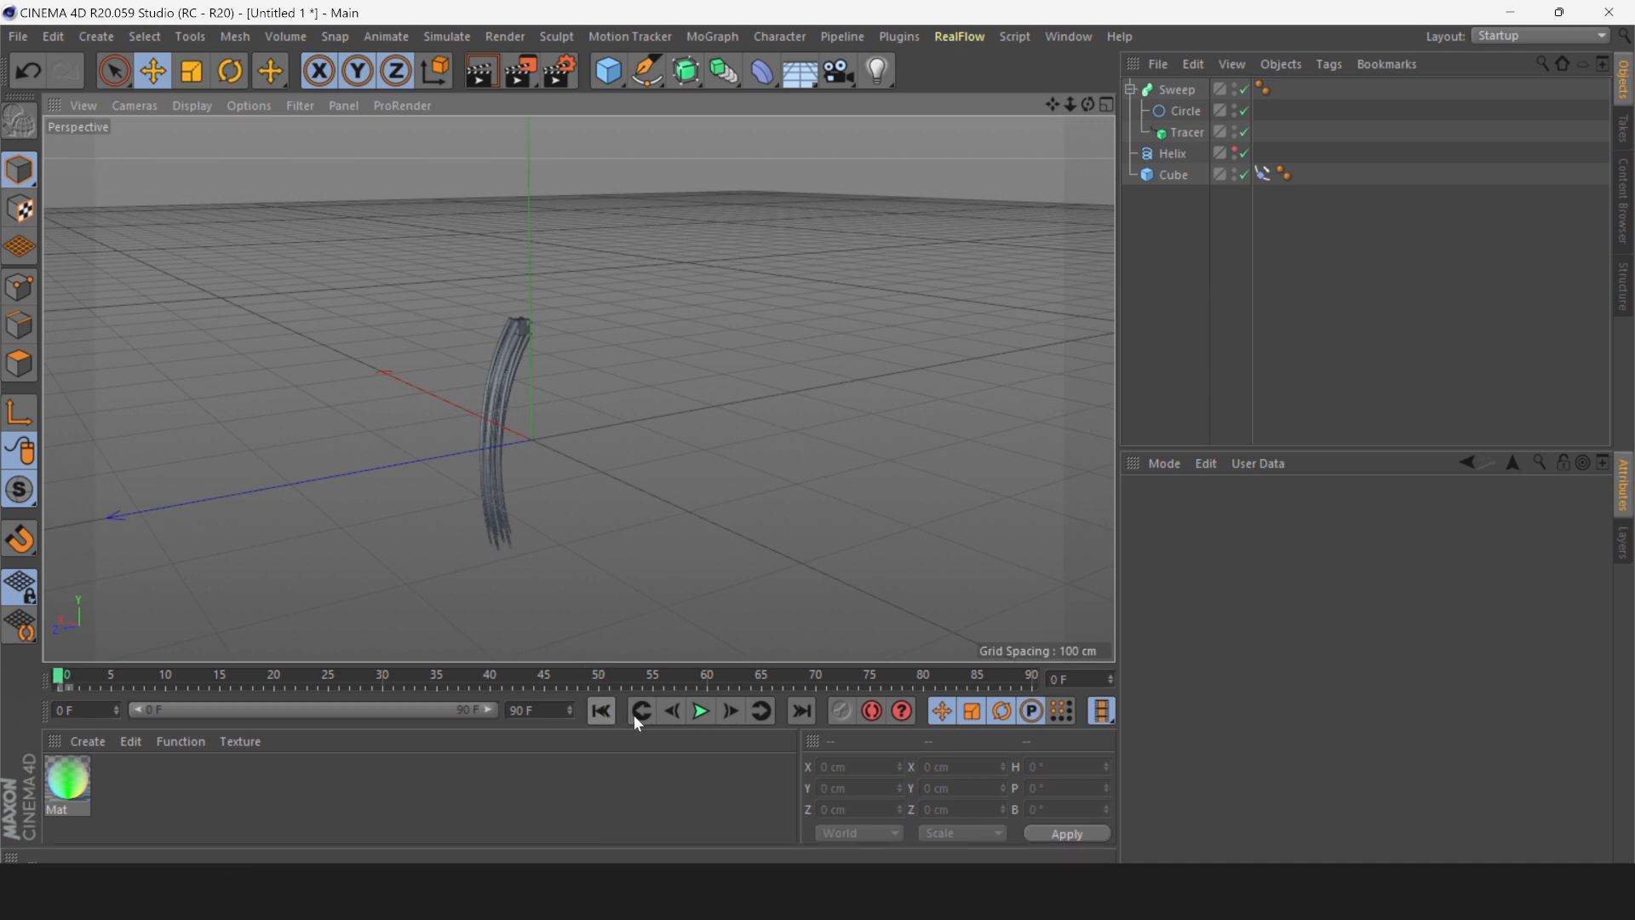
click(702, 712)
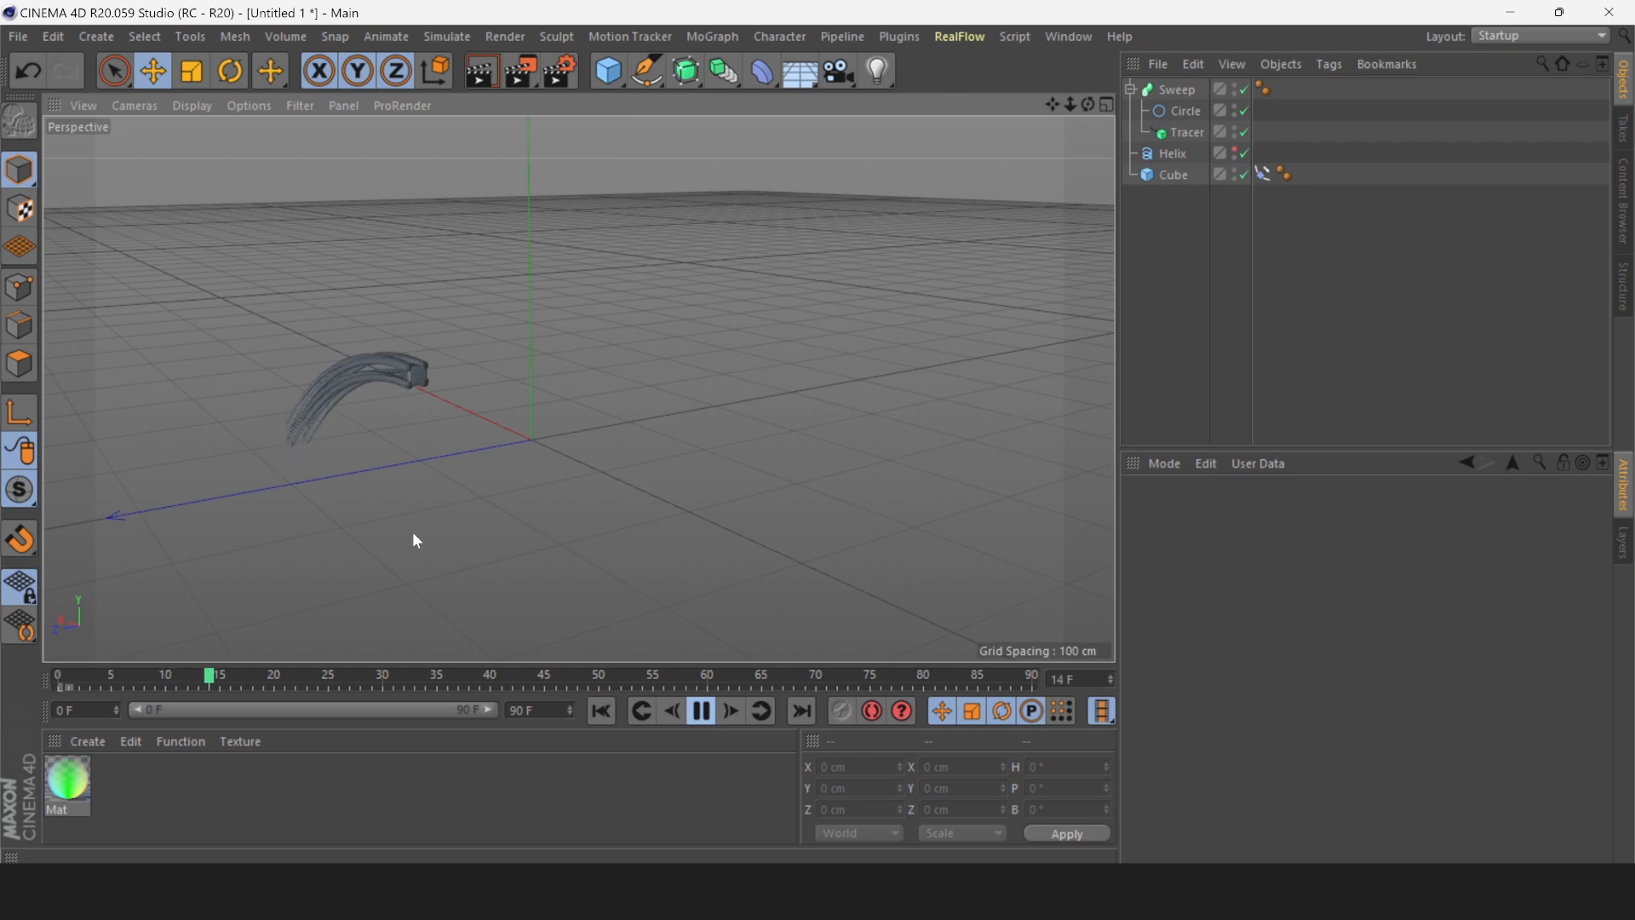
click(700, 712)
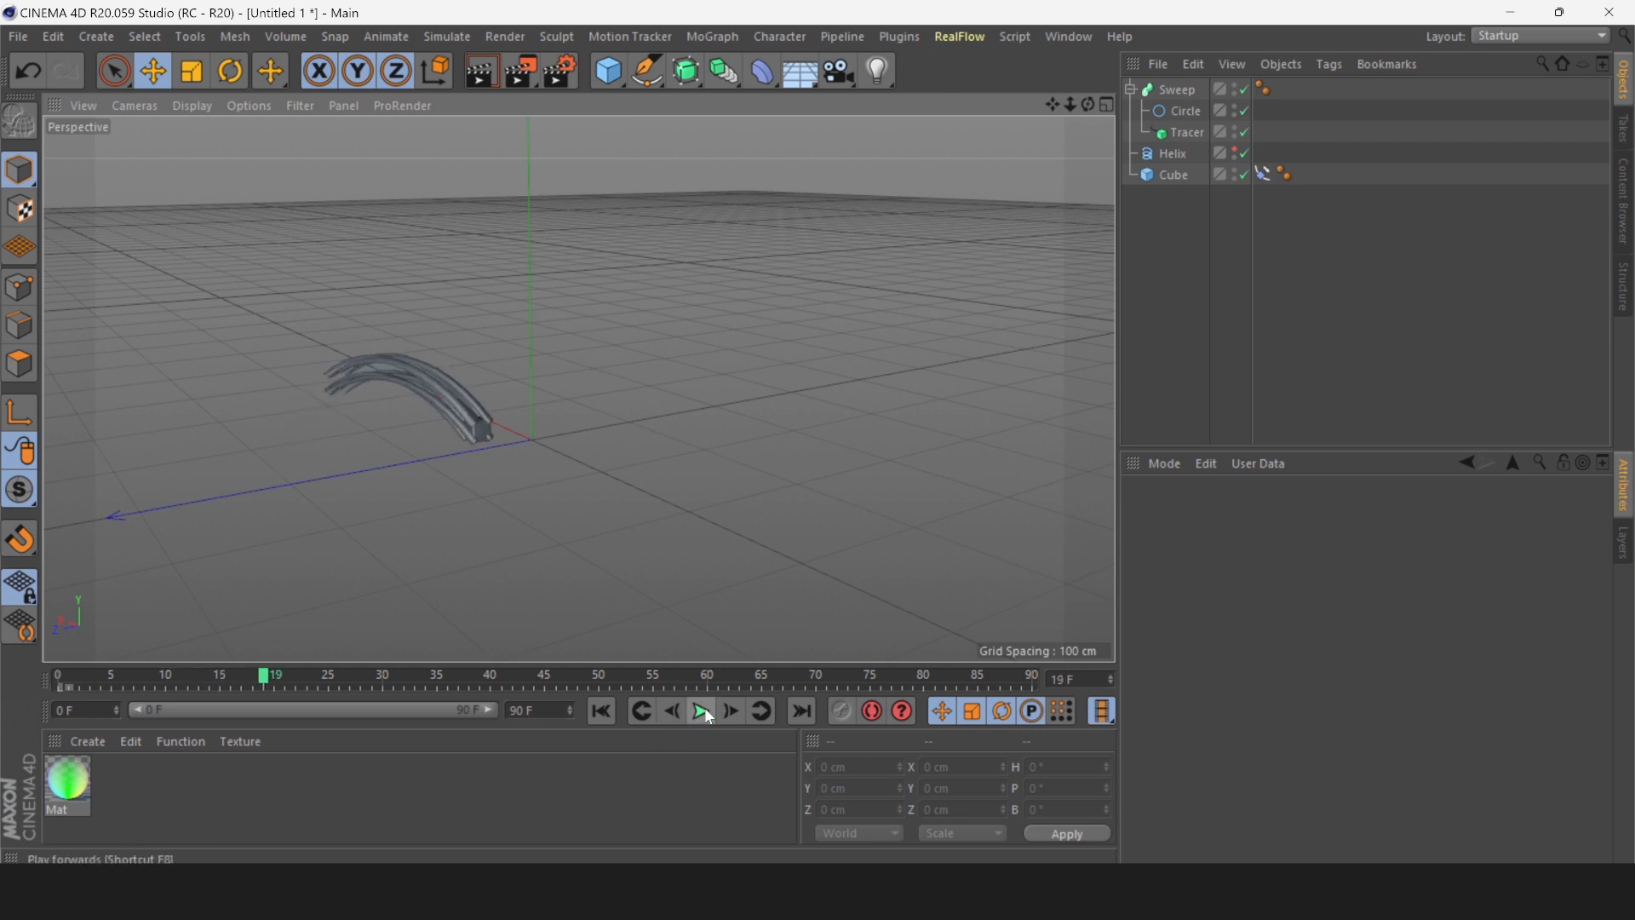
Reshape the Sweep's Rotation curve to rise from 0 at the start to 1 at the end.
click(1191, 87)
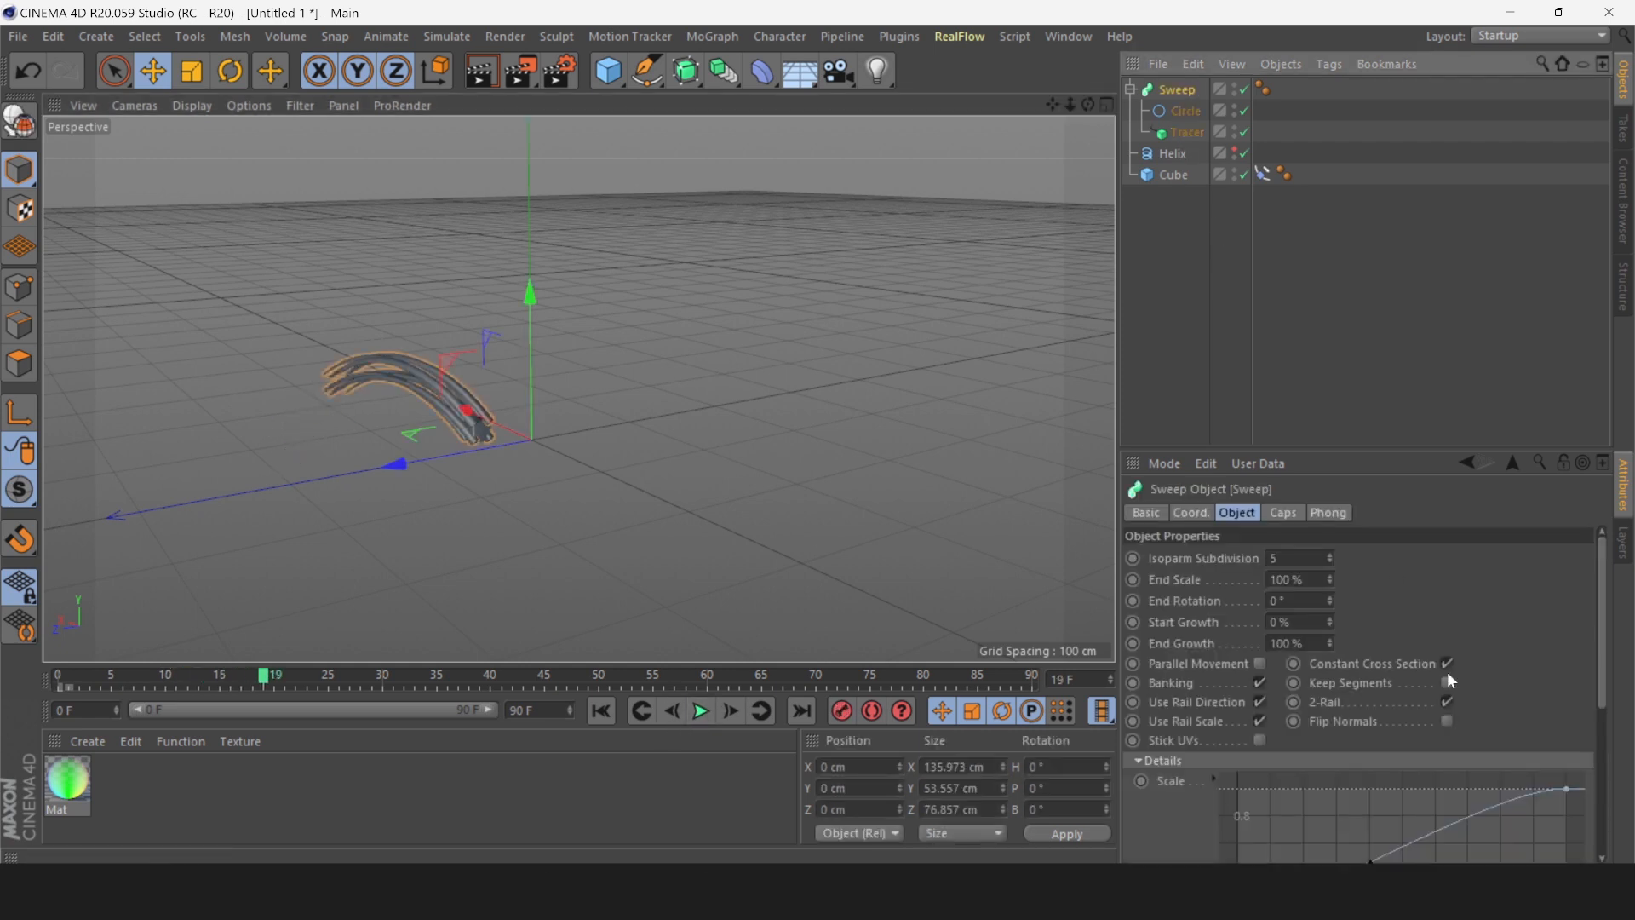
drag(1601, 579, 1583, 745)
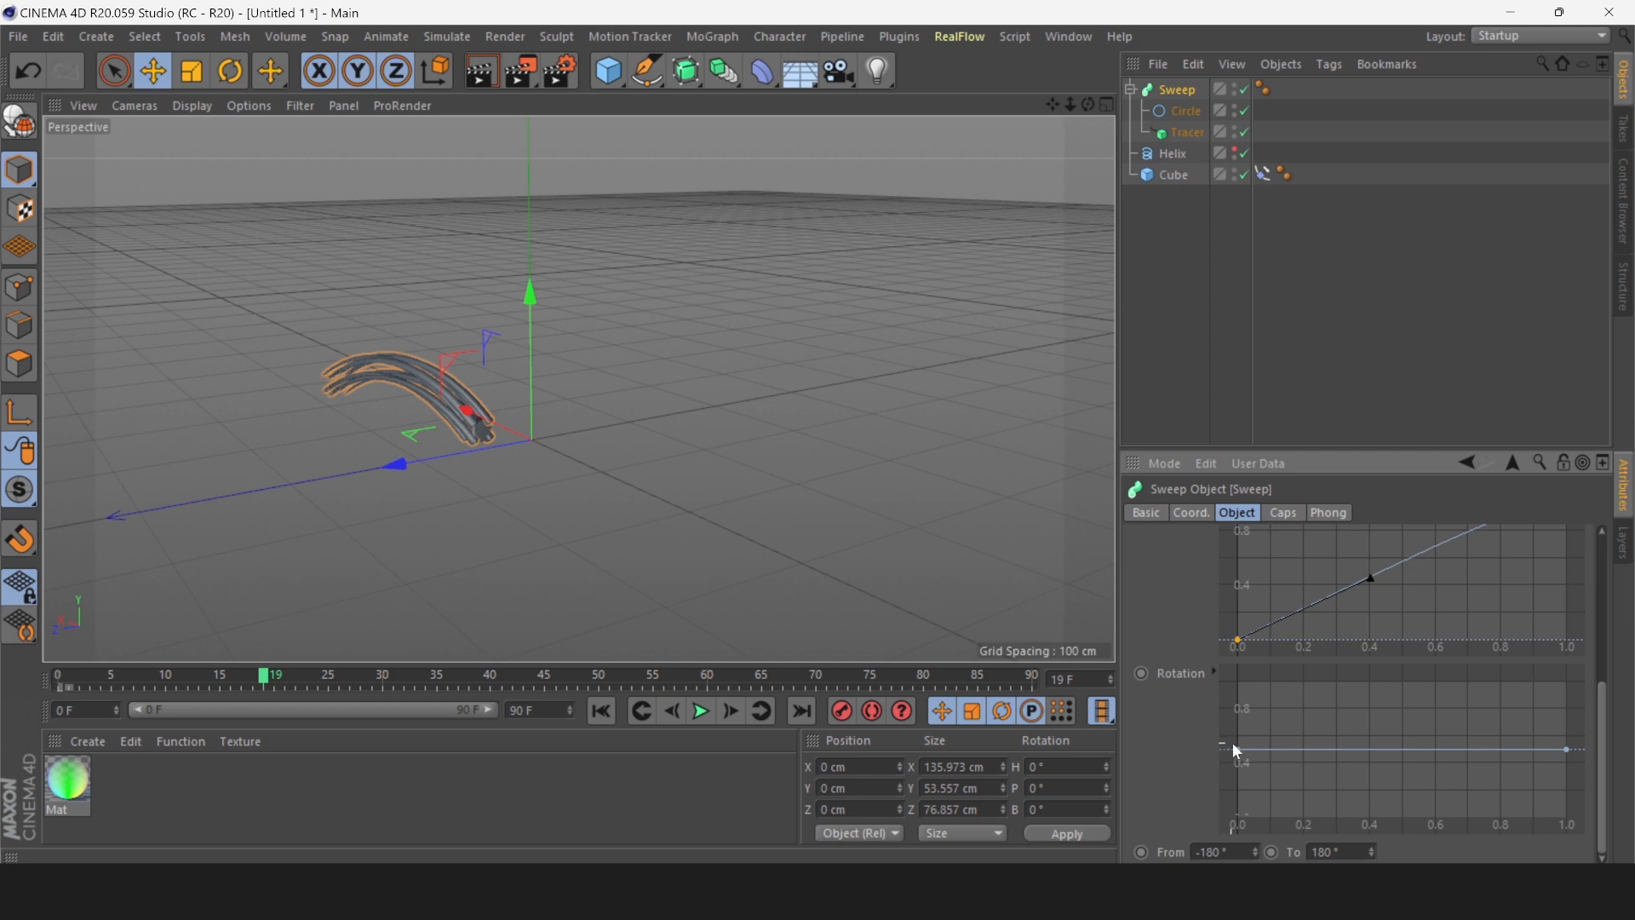
drag(1237, 750, 1241, 821)
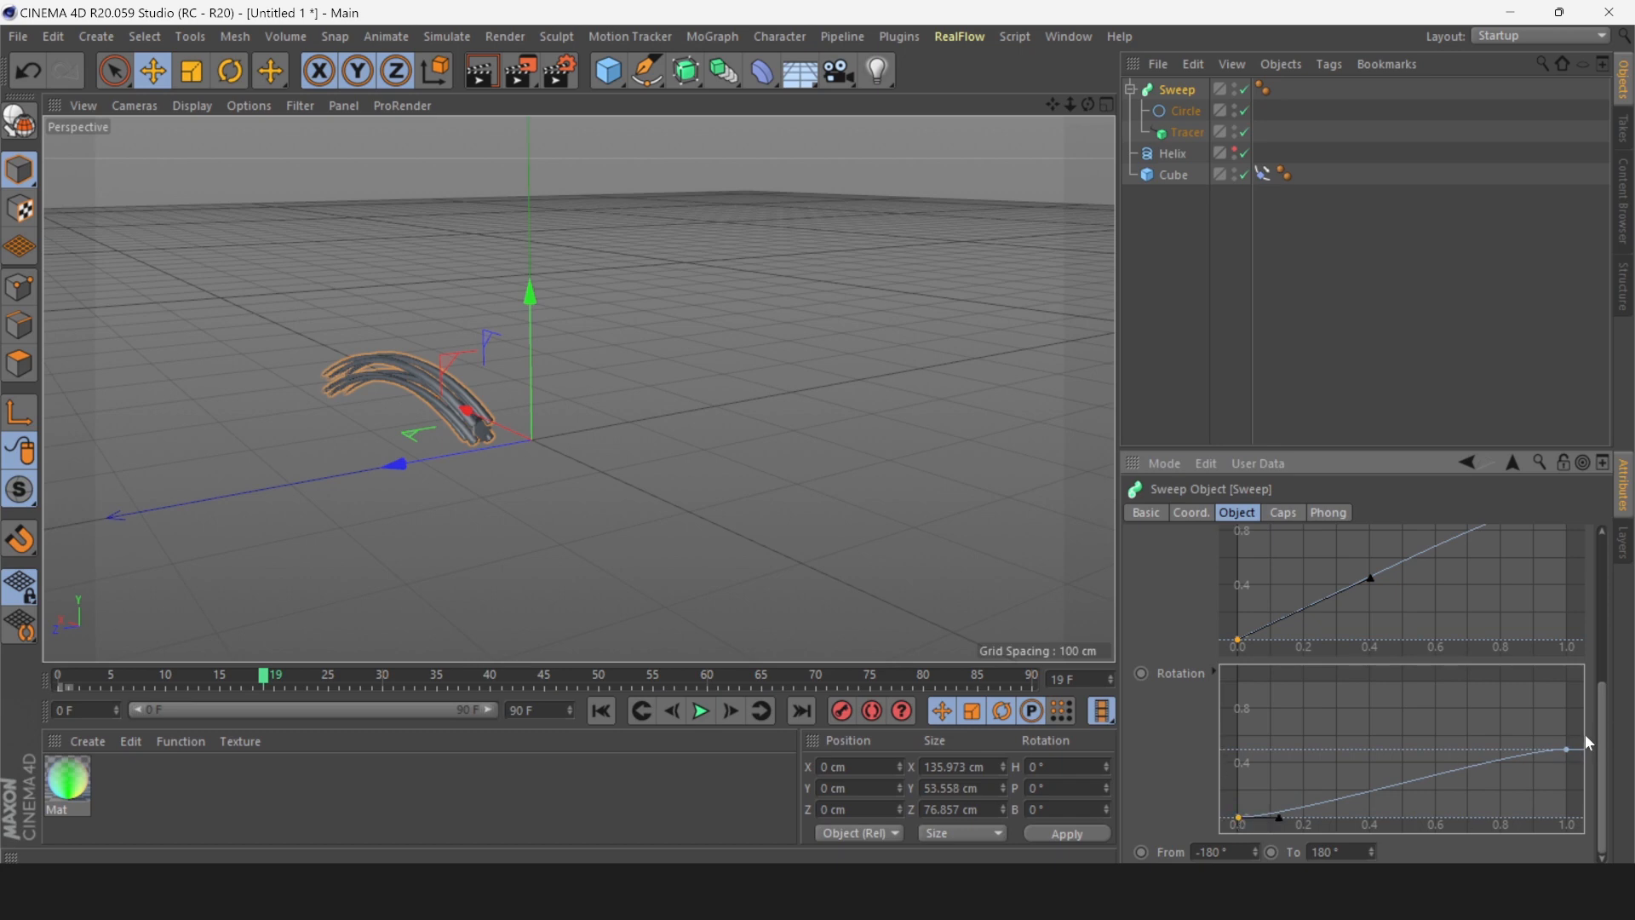
drag(1567, 751, 1573, 685)
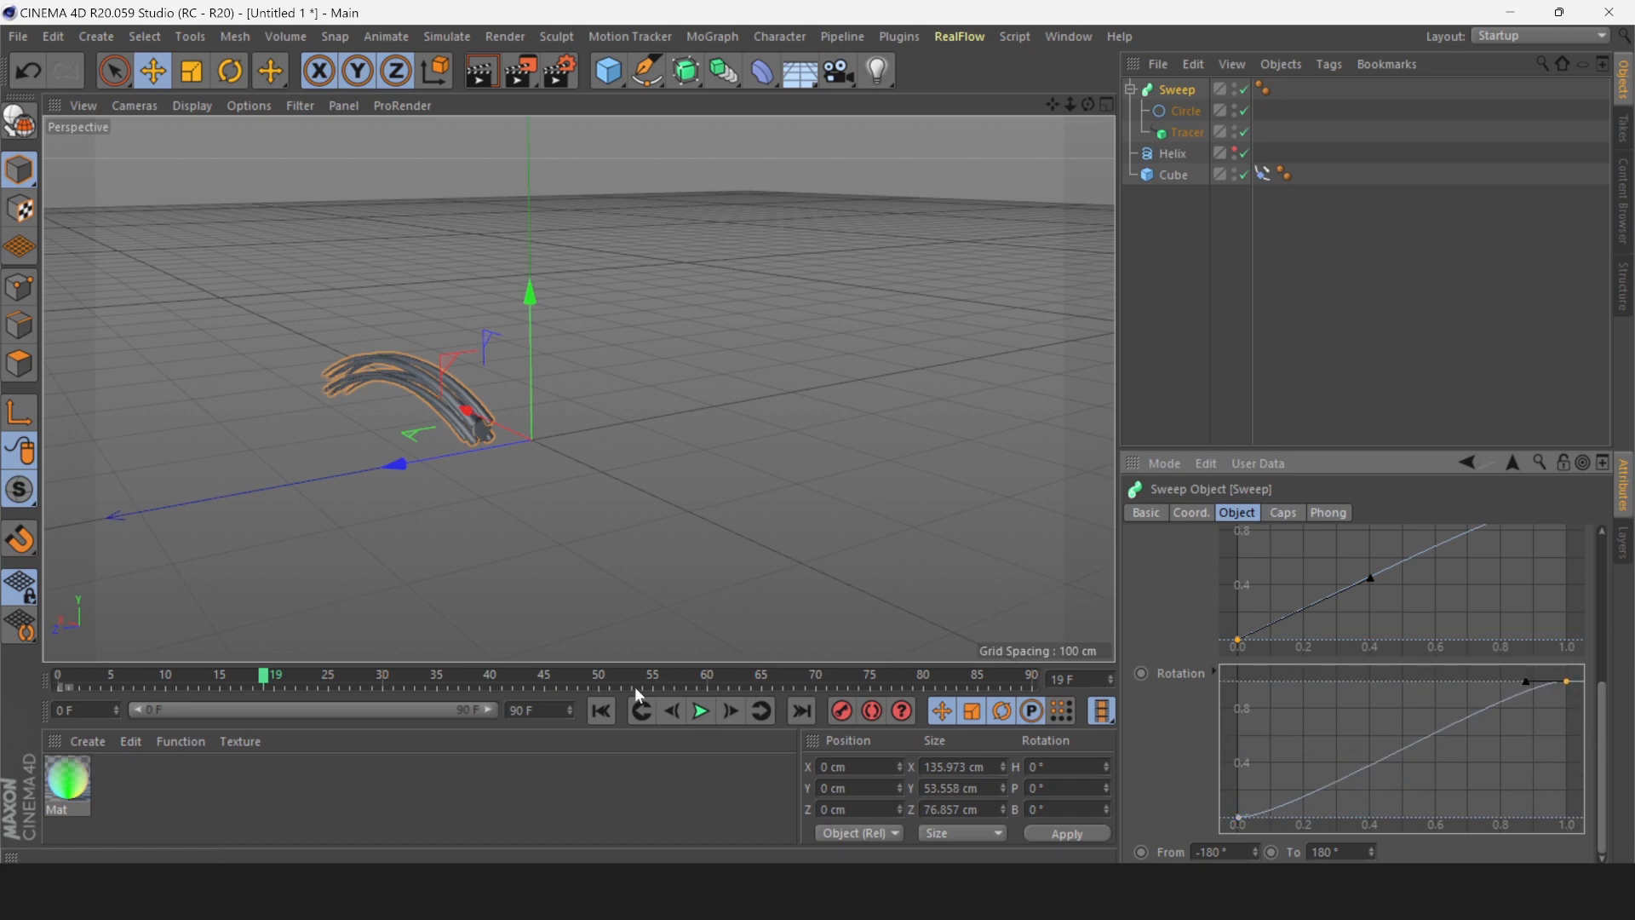
Play the animation from frame 0 to check the trail's twist, pausing around frame 52.
click(602, 710)
click(702, 711)
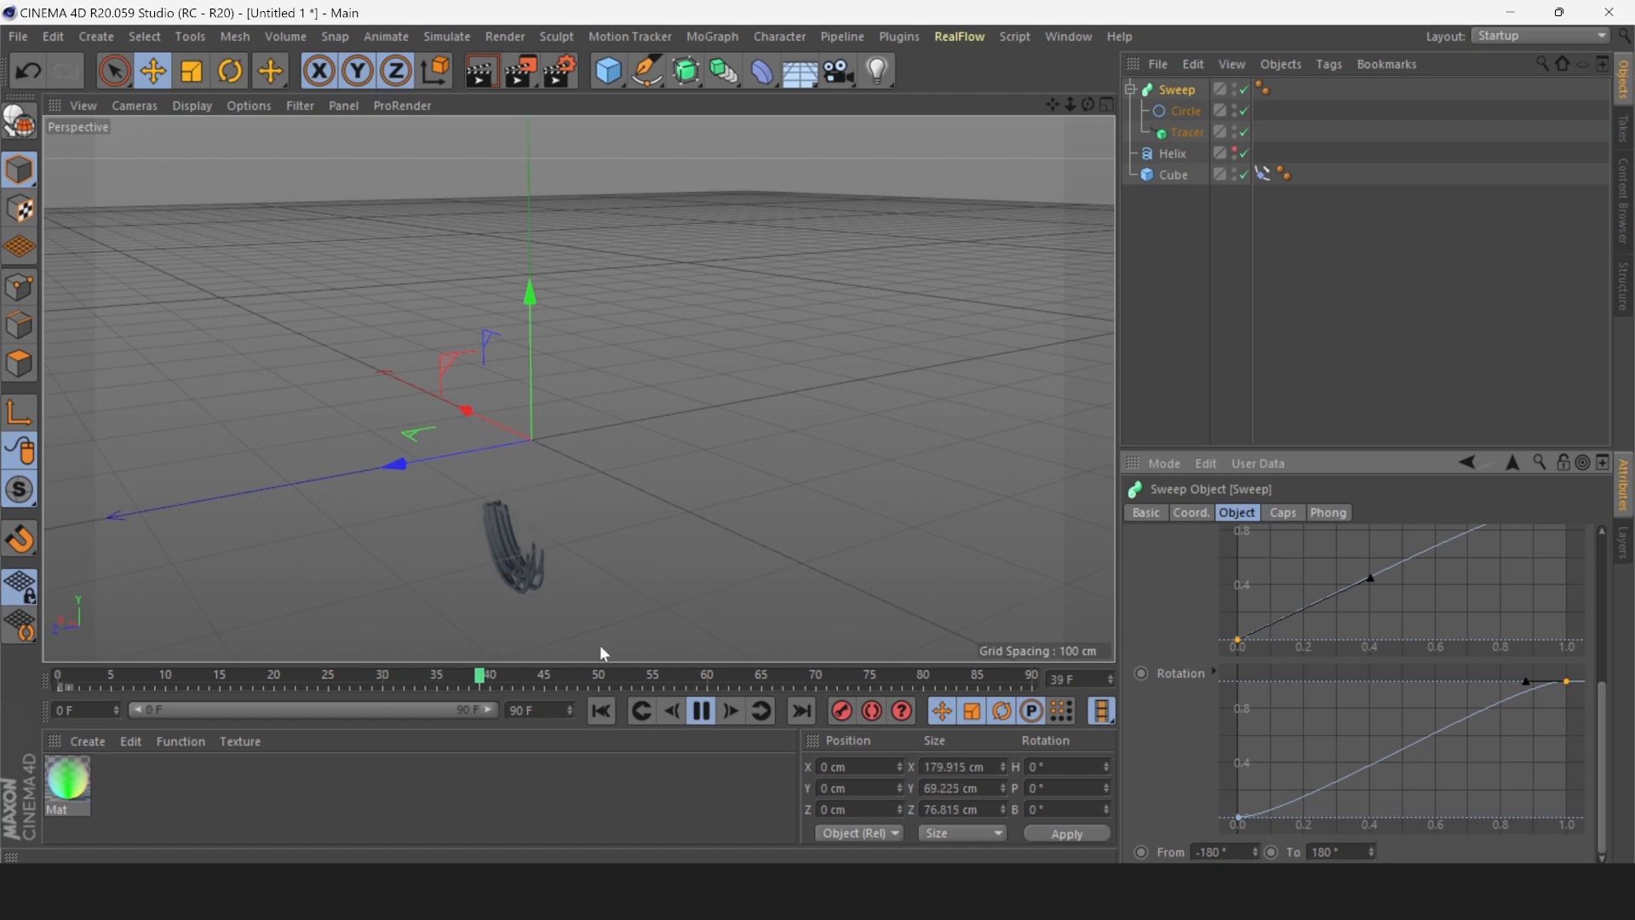
click(704, 712)
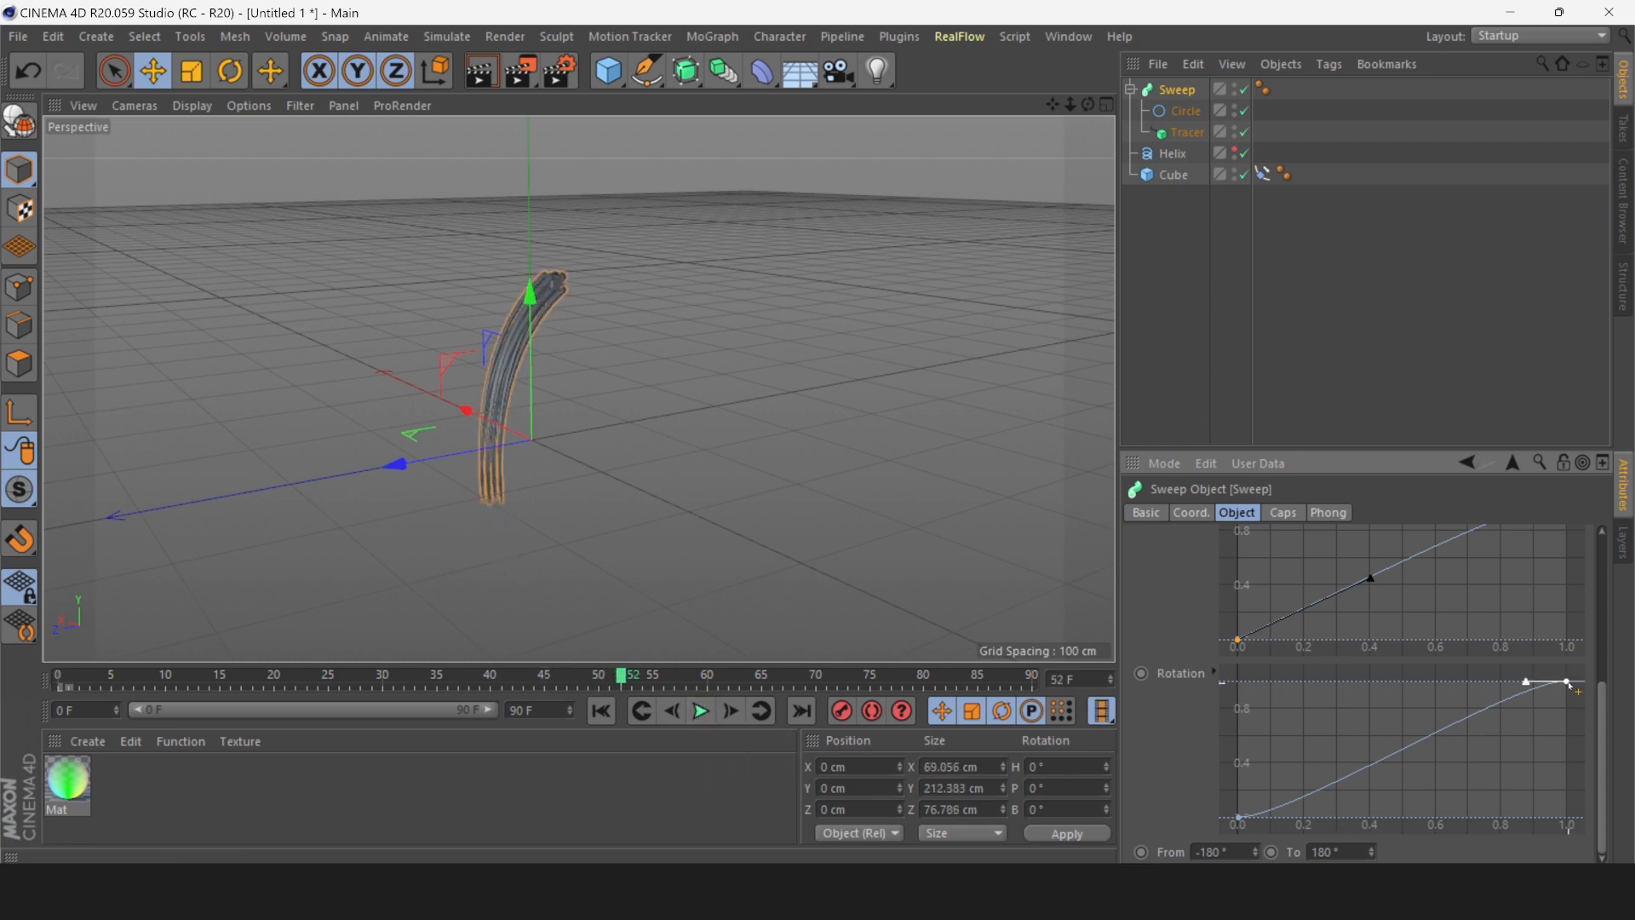
Bend the Sweep's Rotation curve into a hump ending at about 0.35, and replay the animation twice from frame 0.
drag(1569, 685, 1424, 642)
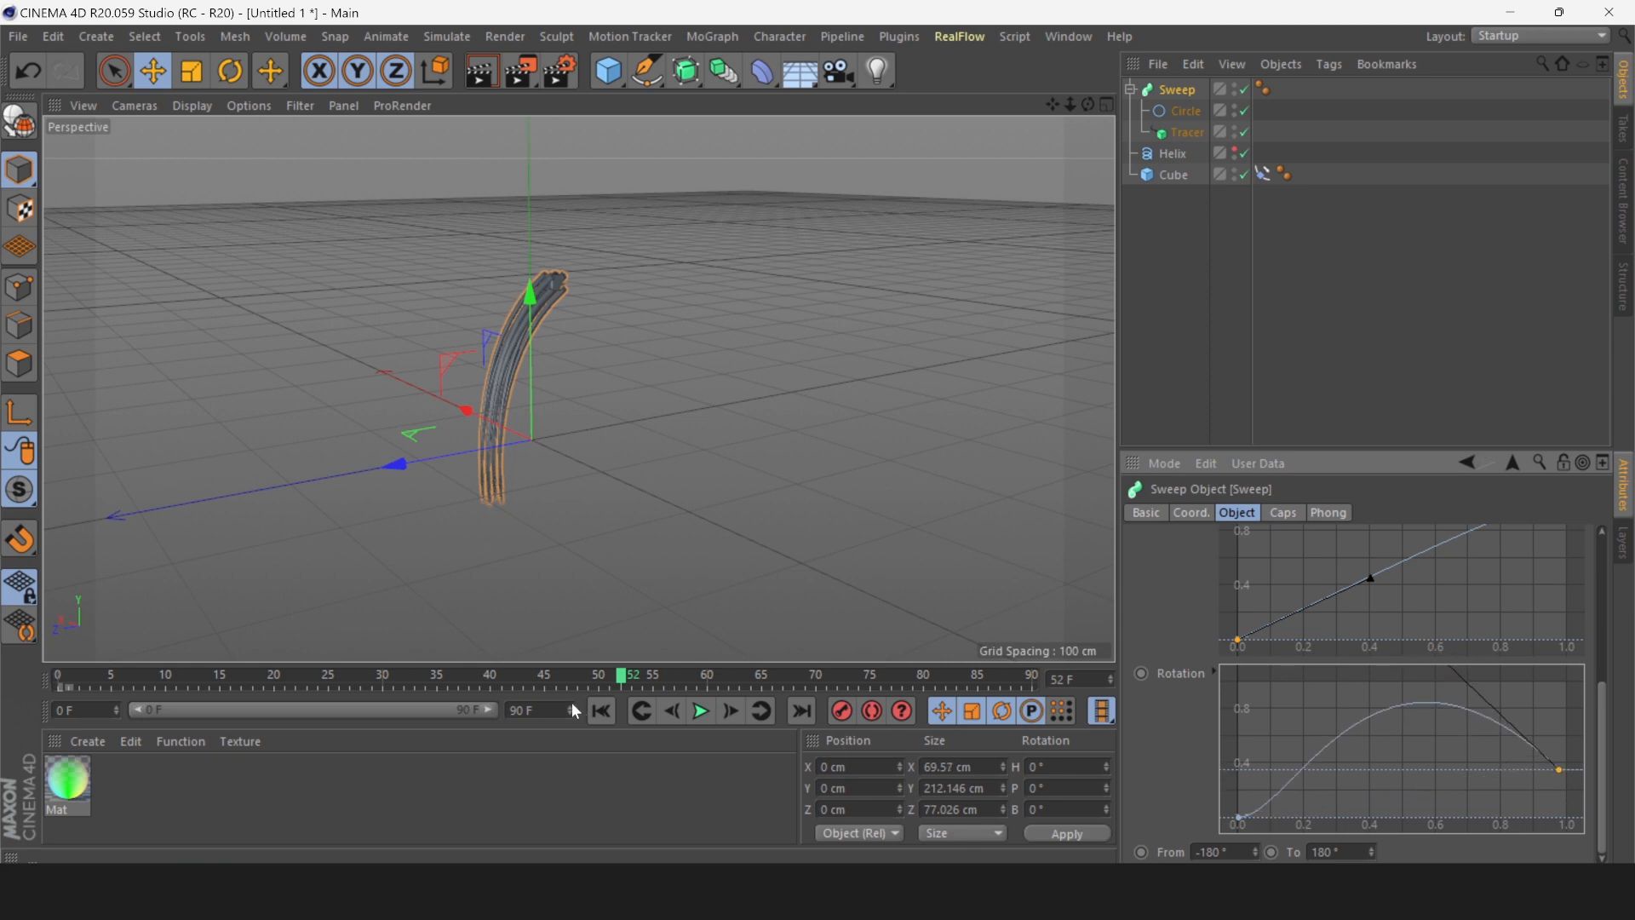
click(602, 710)
click(702, 711)
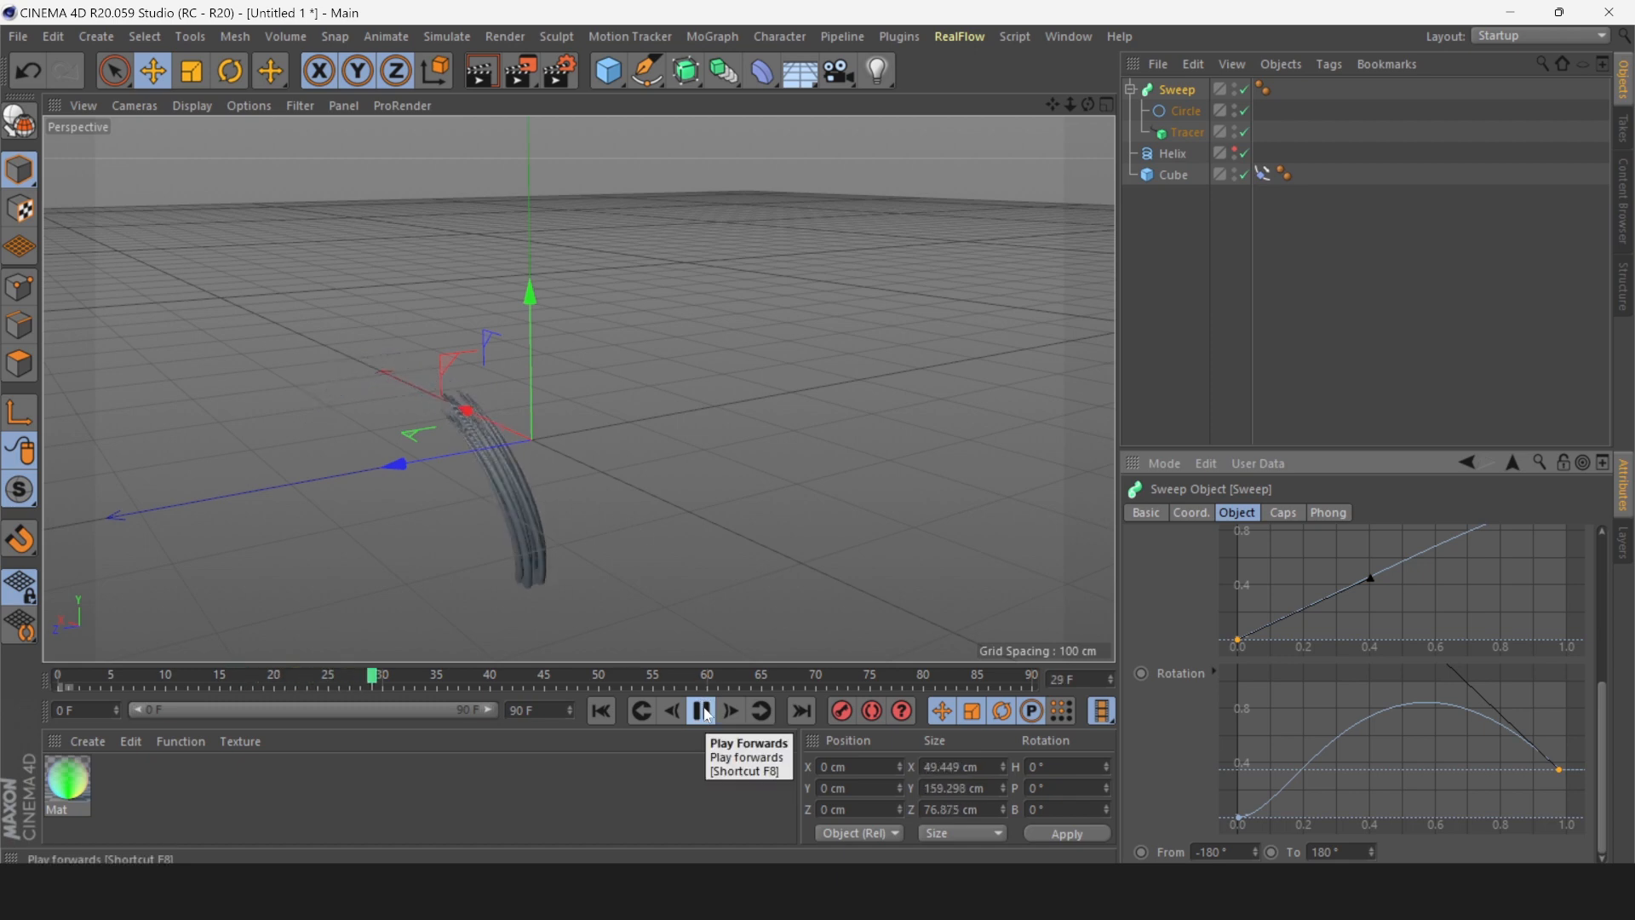
click(705, 711)
click(613, 790)
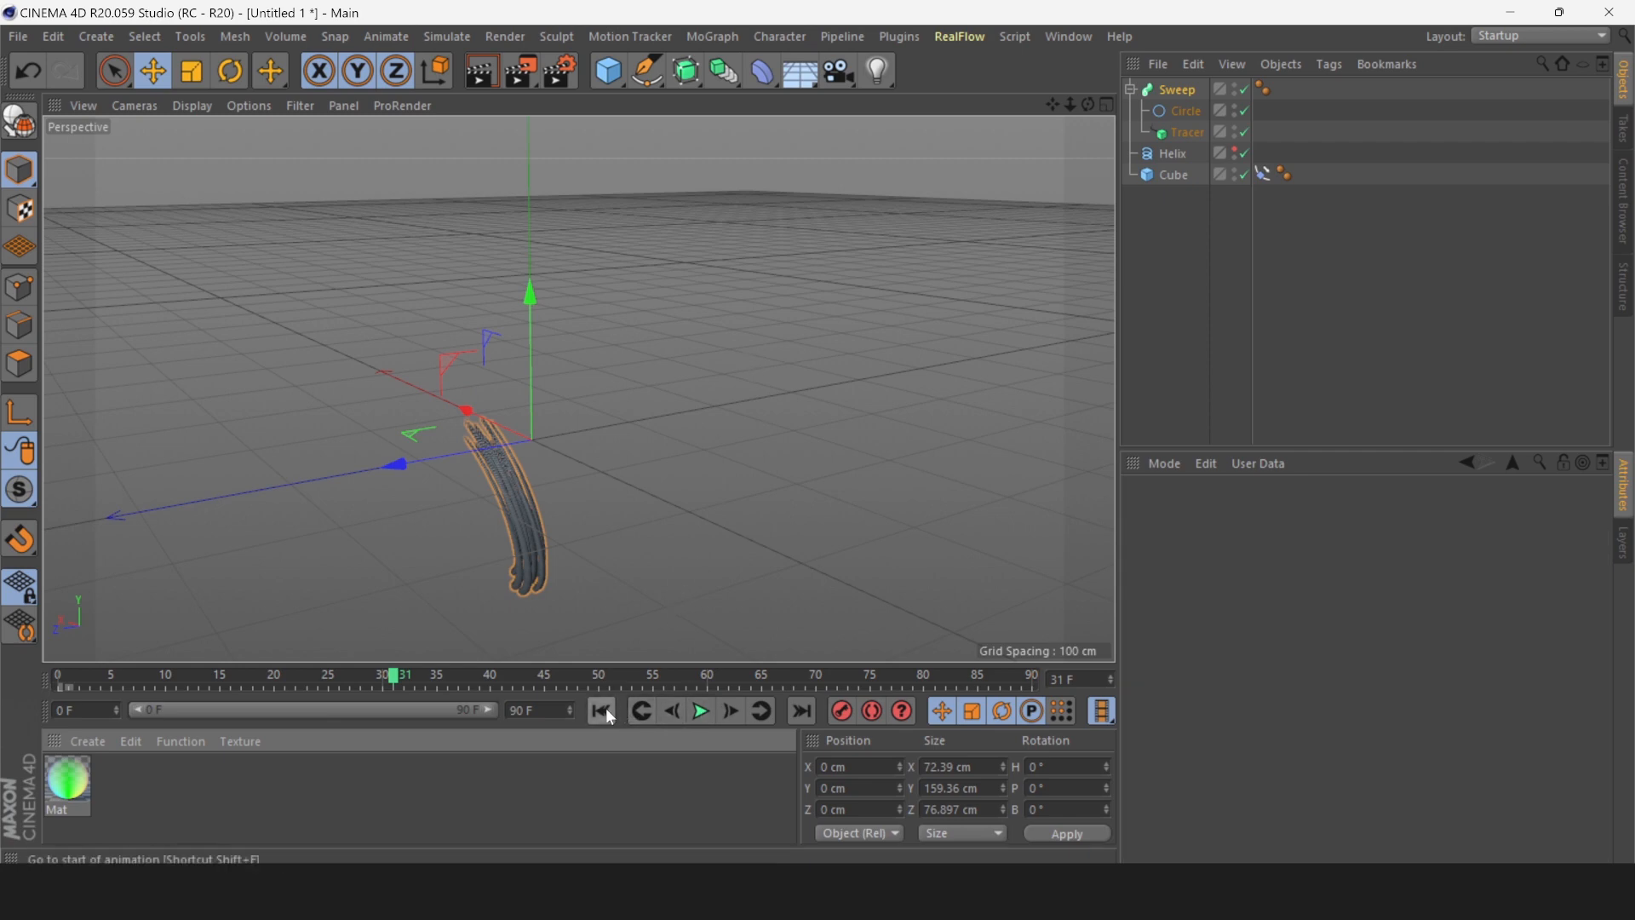
click(604, 710)
click(694, 717)
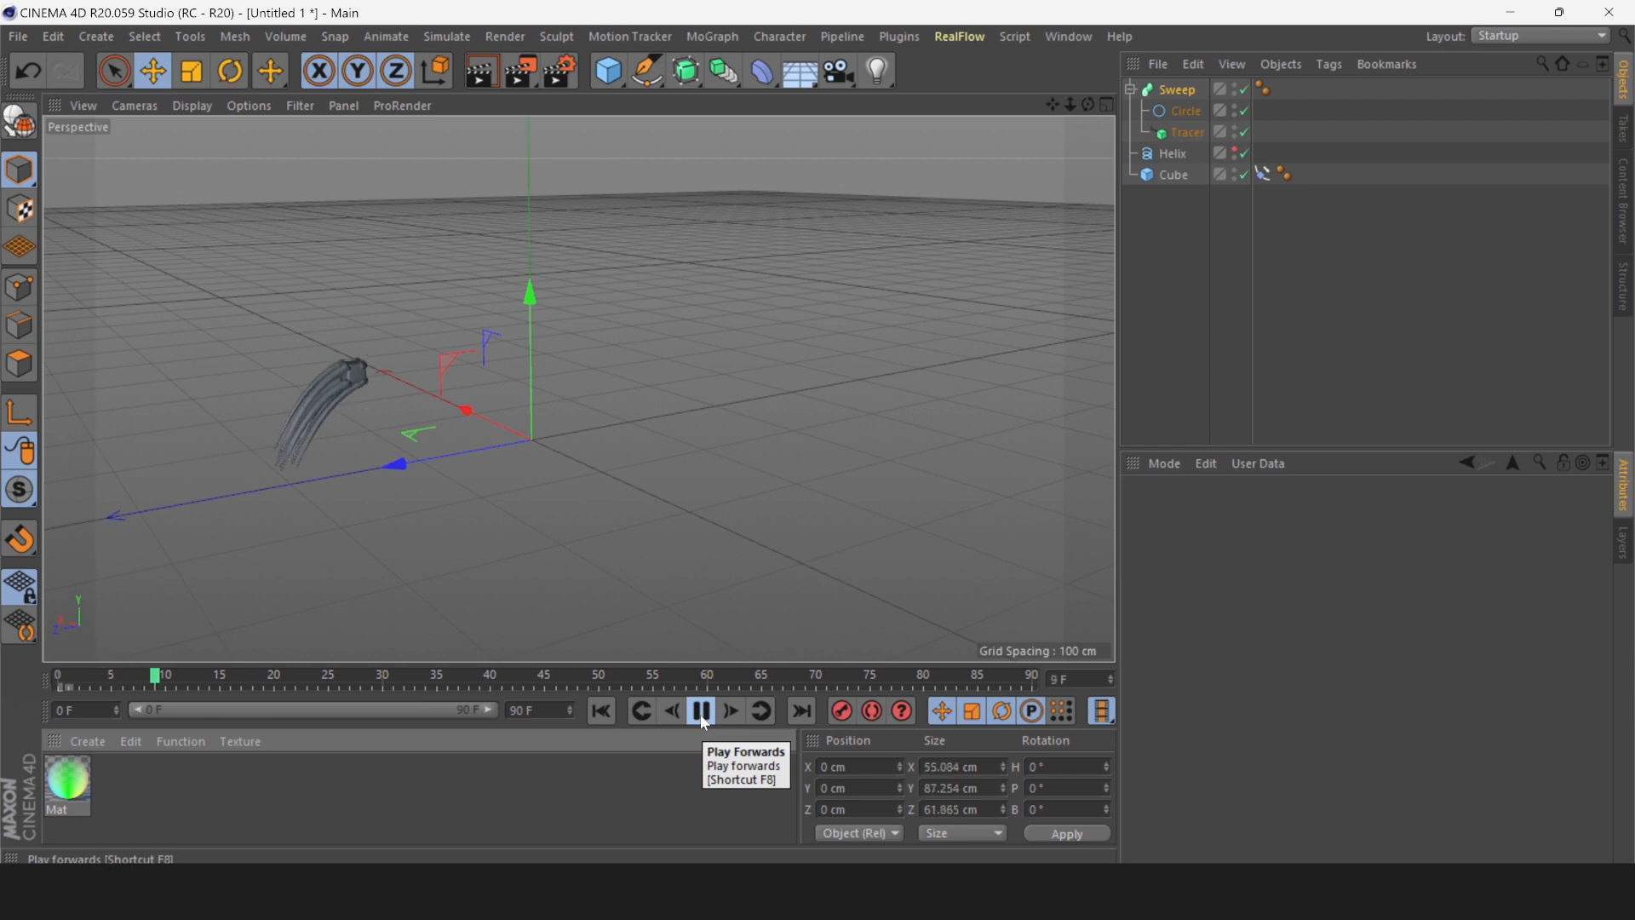
click(701, 711)
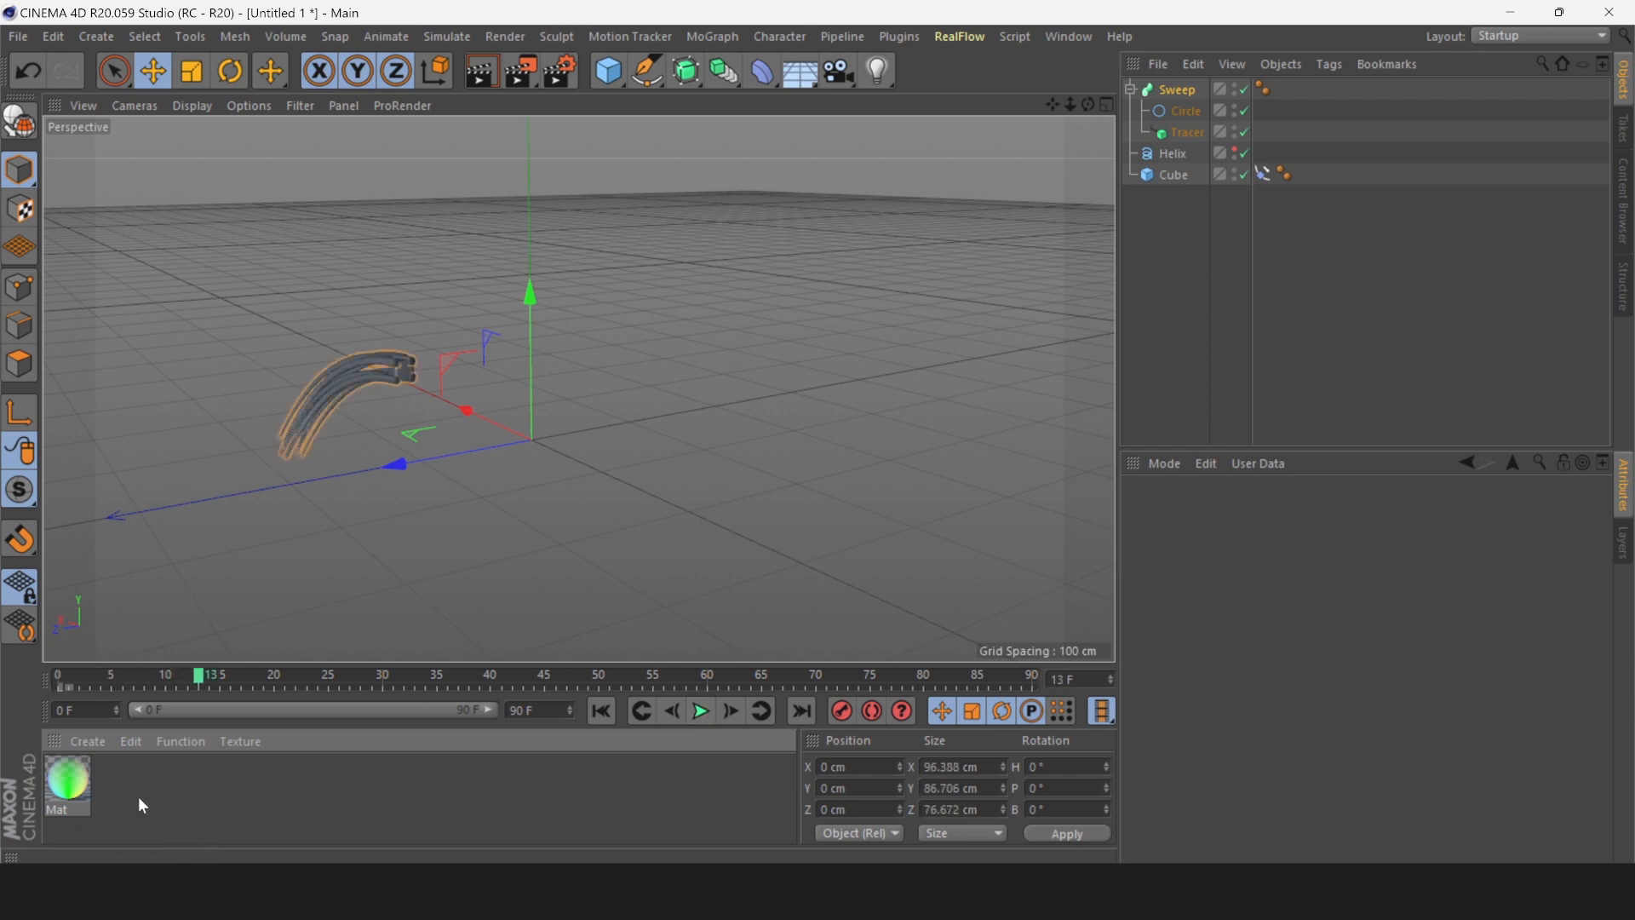
Delete the existing green material Mat.
click(70, 783)
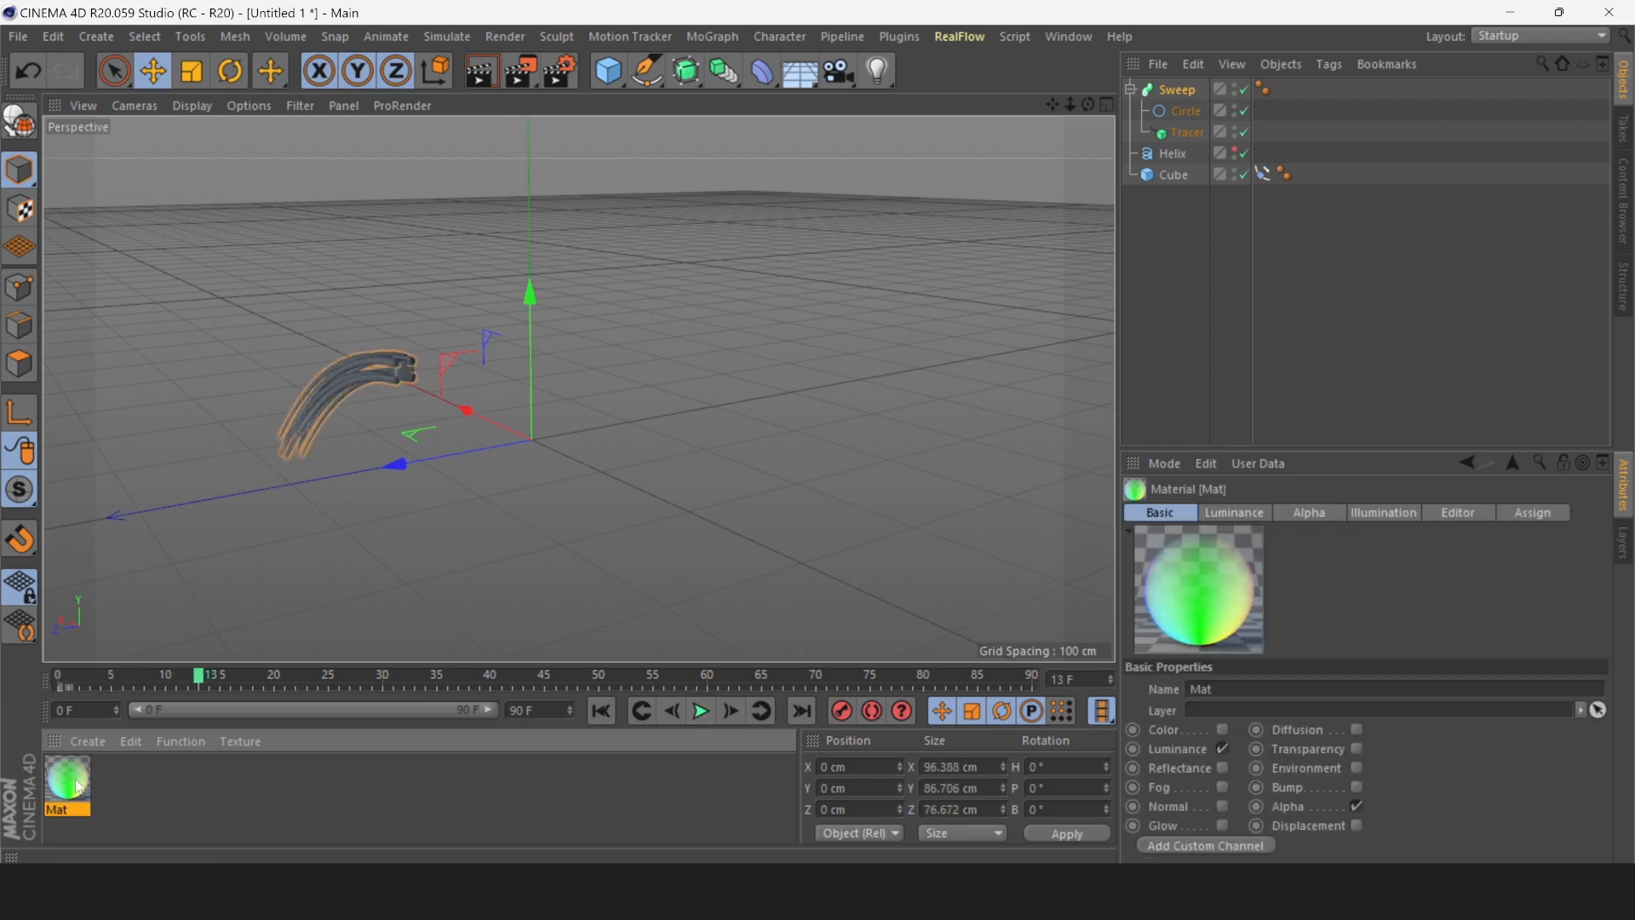
key(Delete)
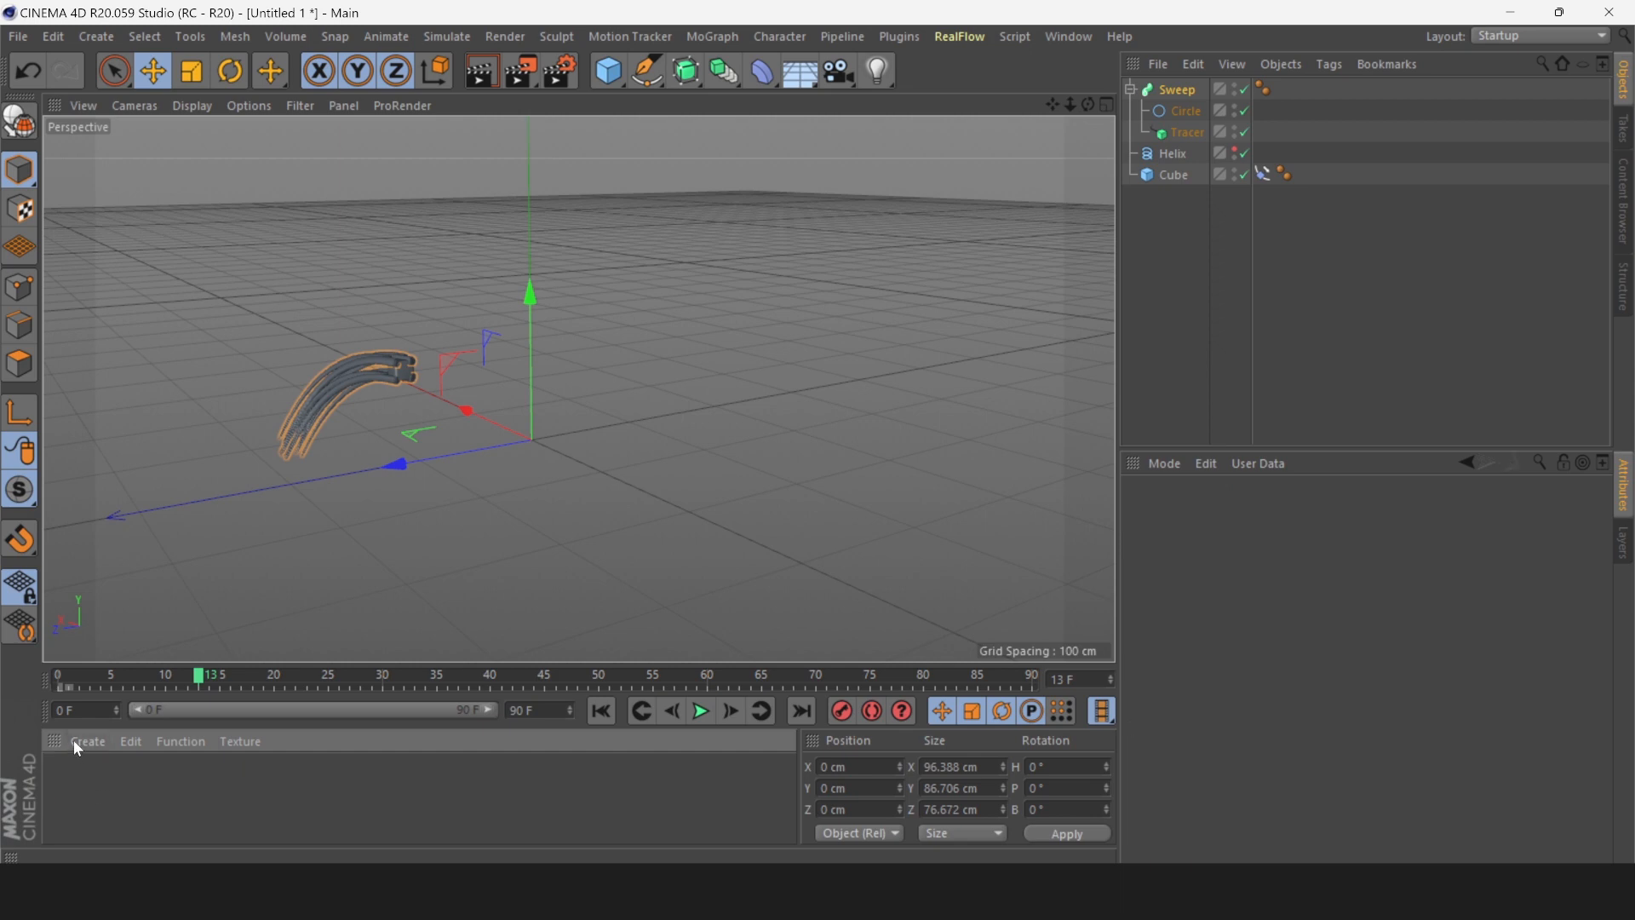
Create a new standard material and open it for editing.
click(75, 740)
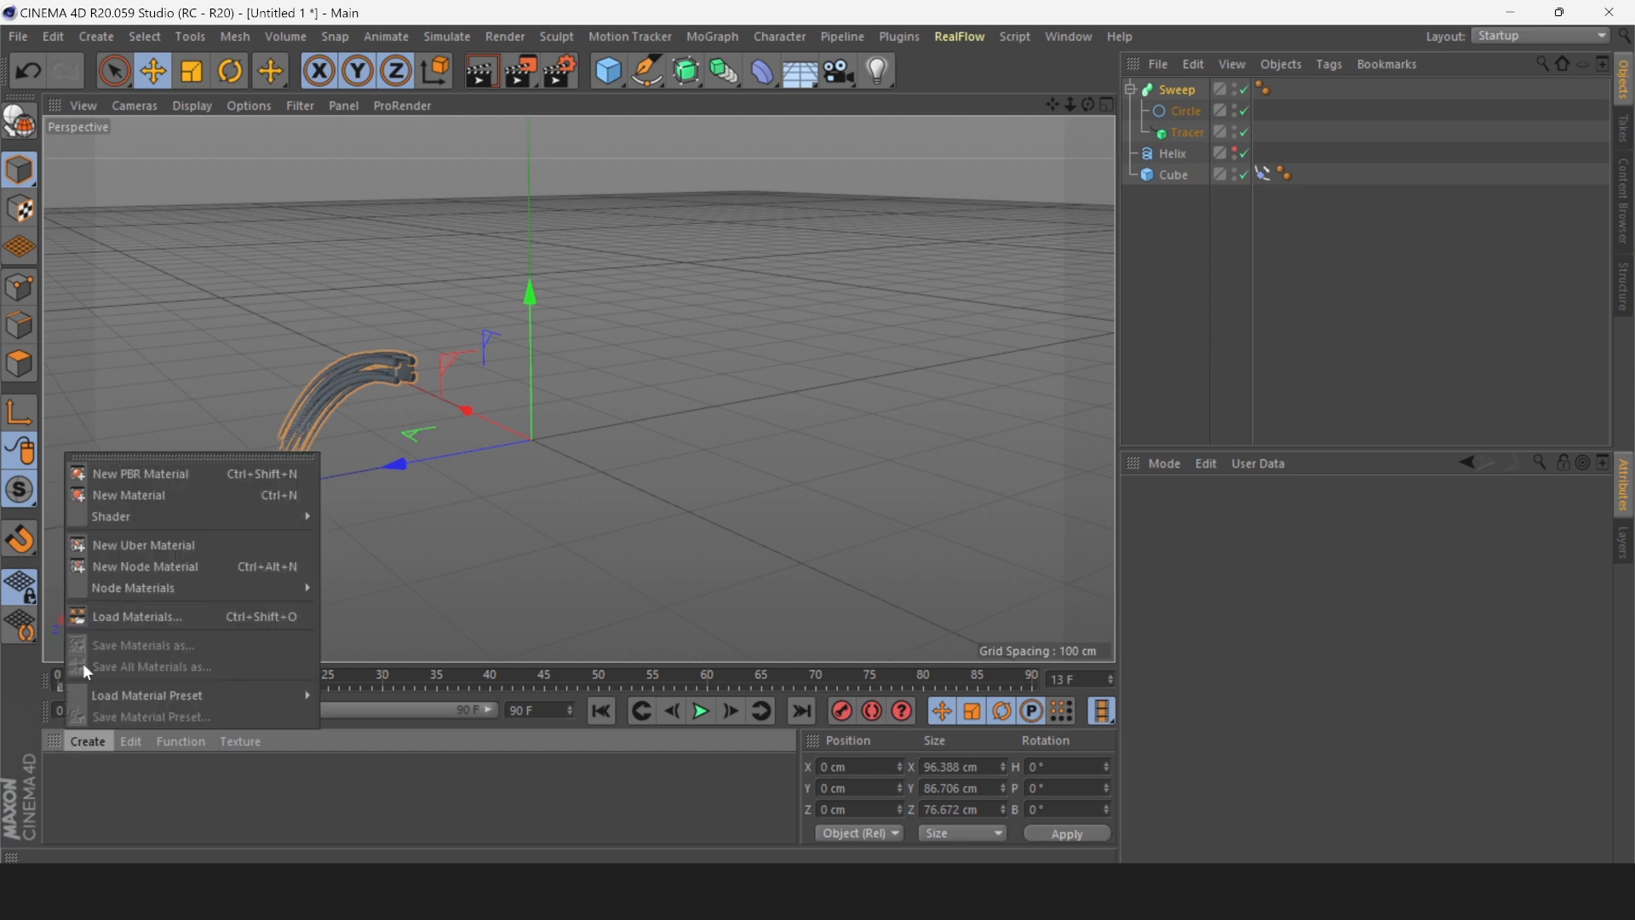
click(160, 497)
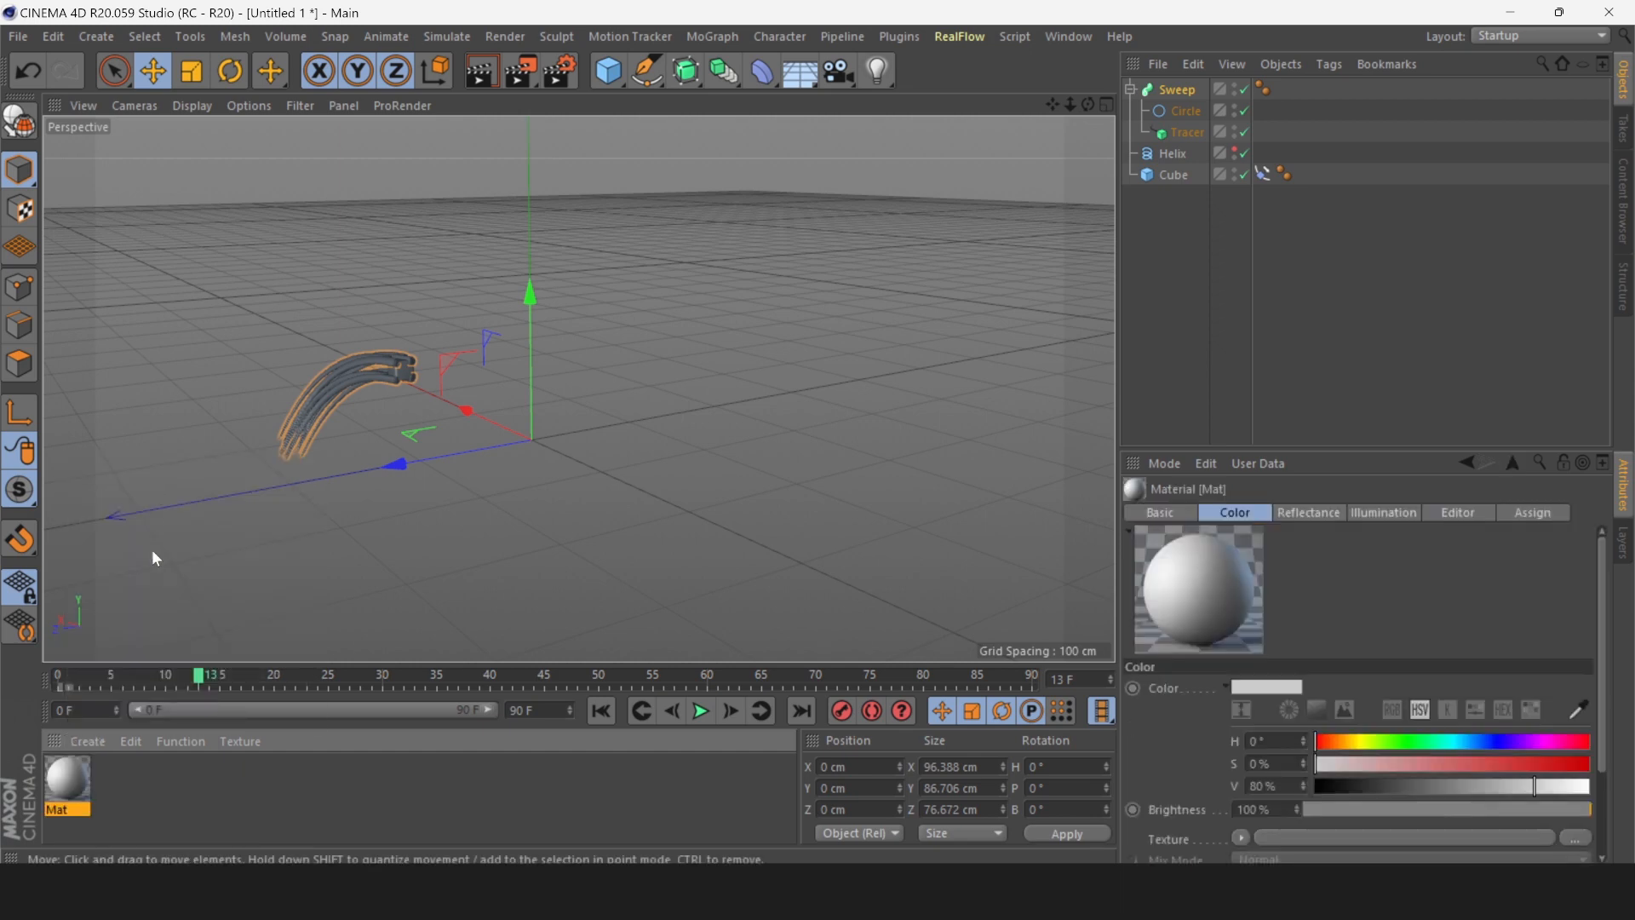
double_click(75, 784)
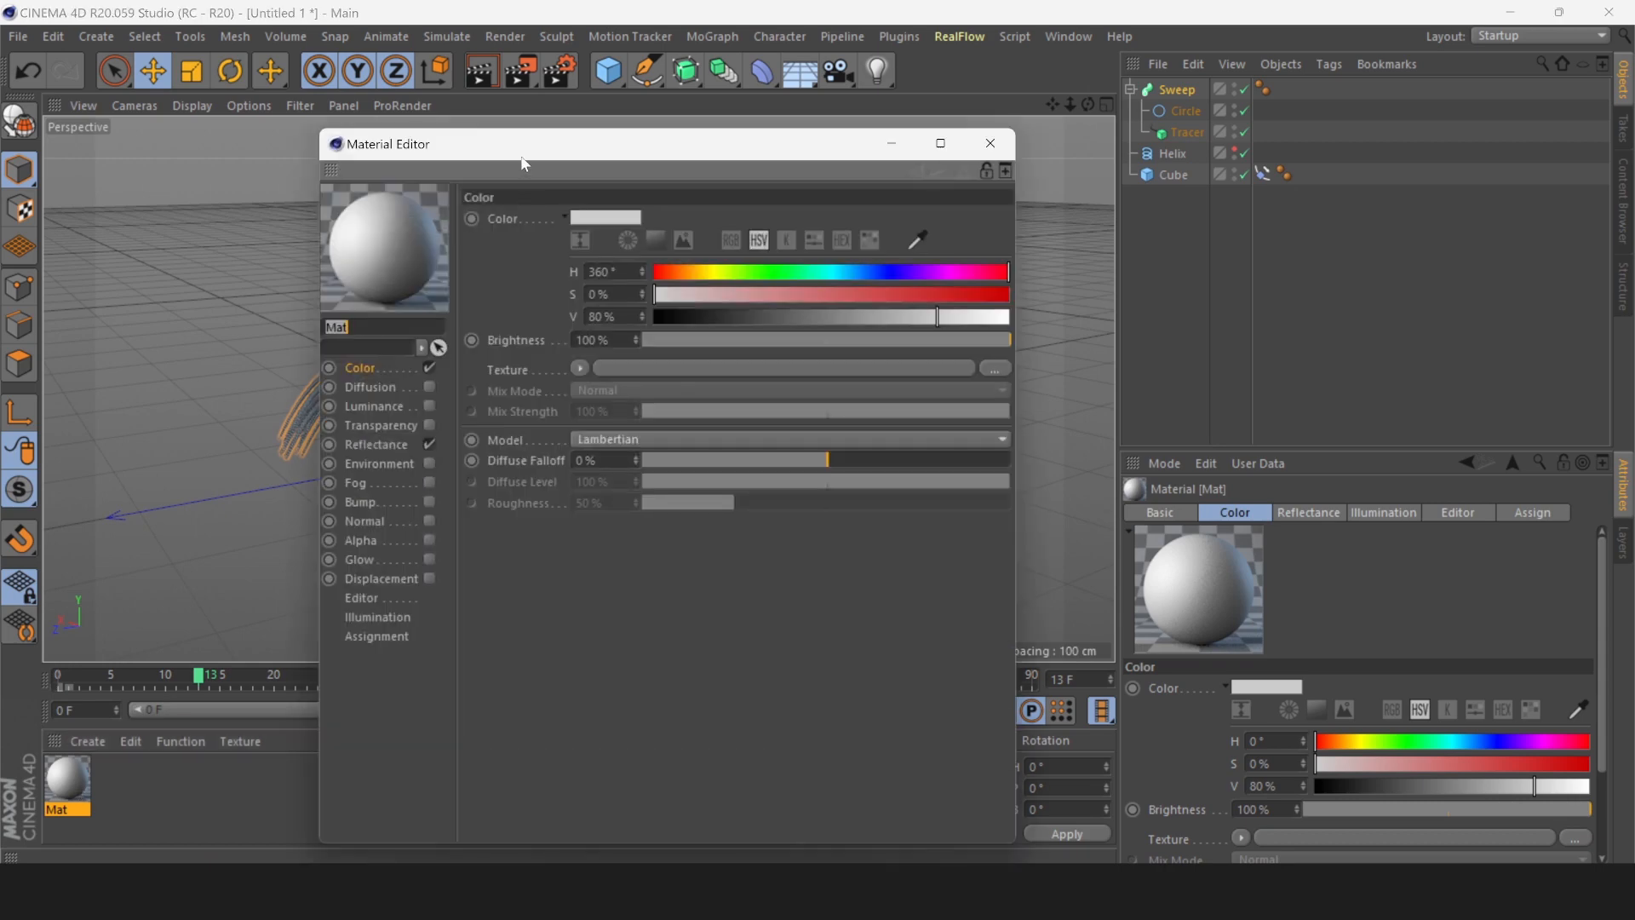
drag(523, 162, 810, 209)
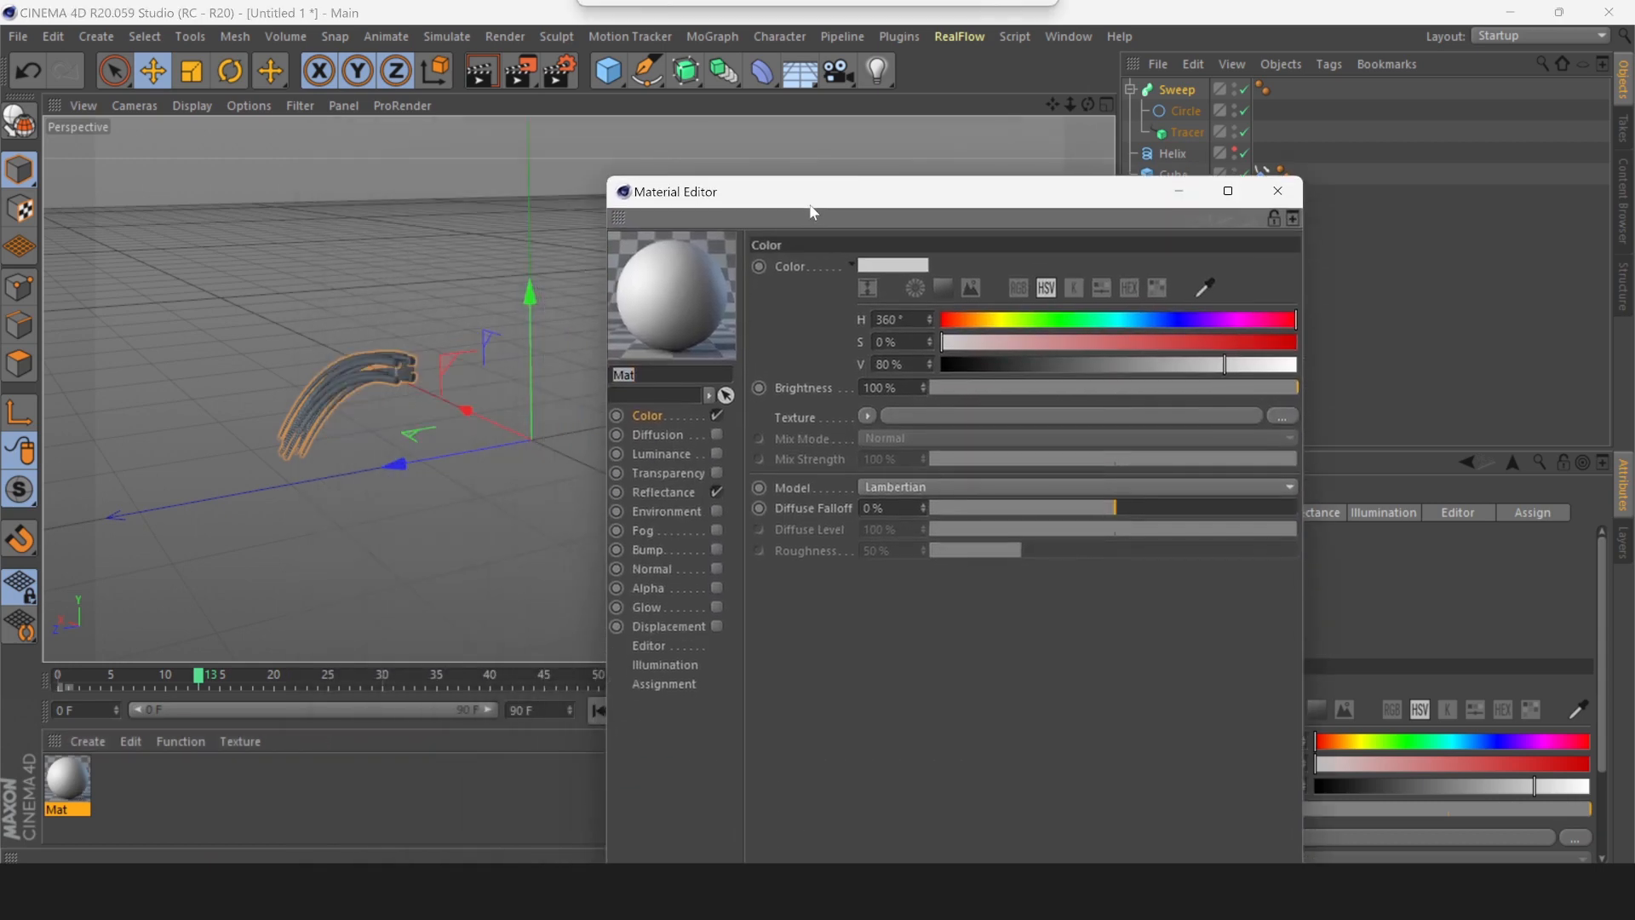
Turn off the new material's Color and Reflectance channels and enable Diffusion and Alpha.
click(720, 414)
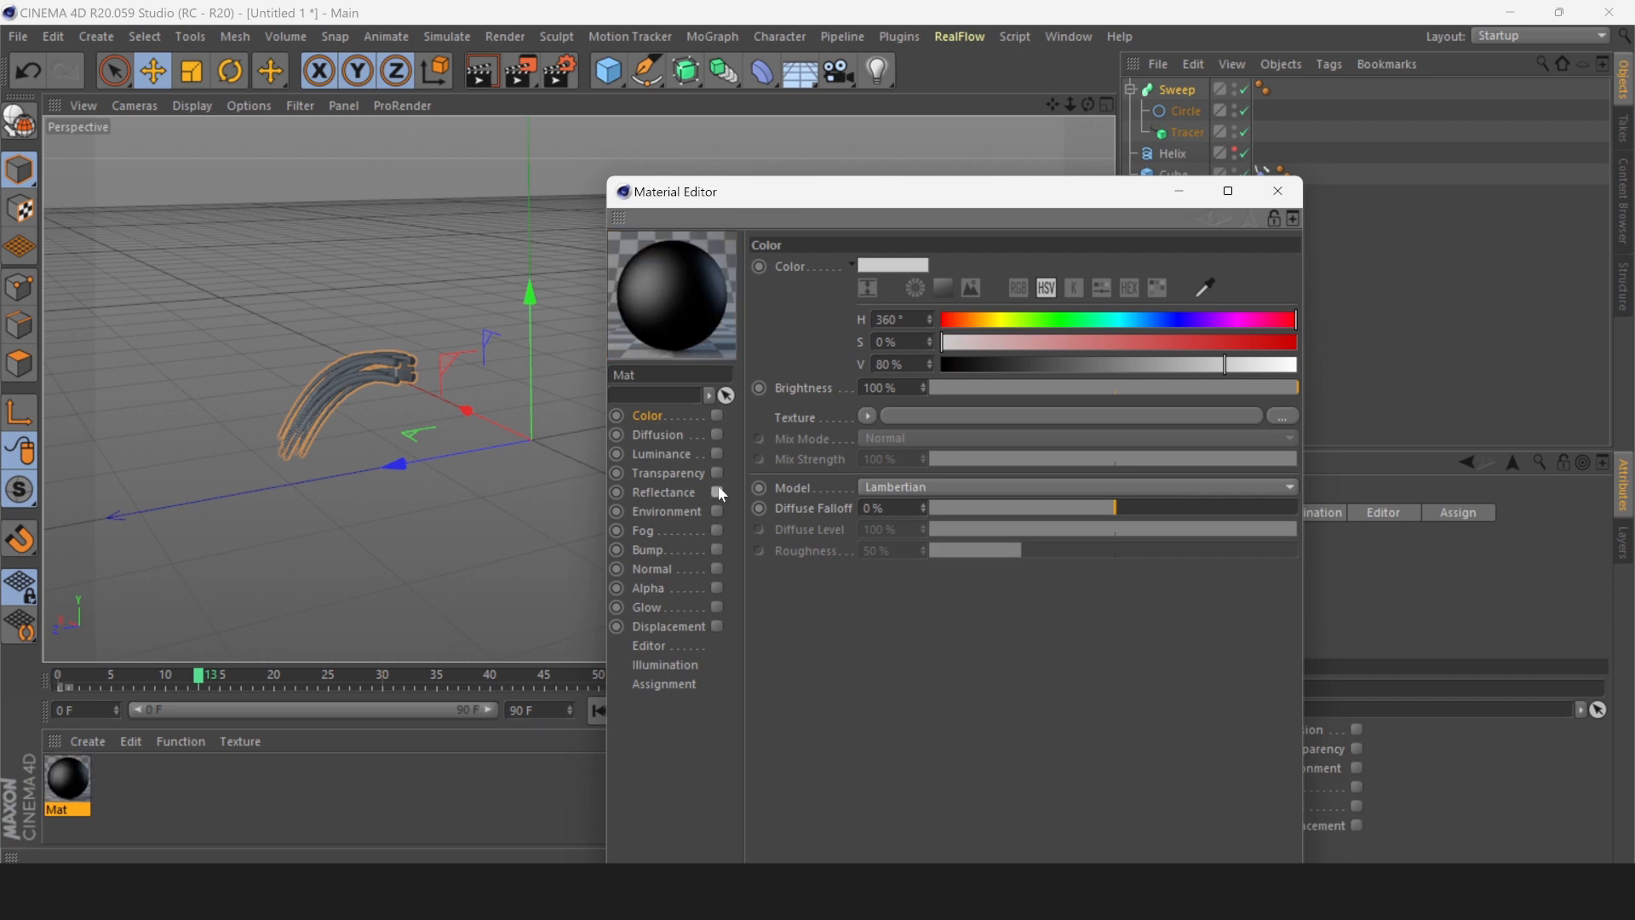
click(718, 491)
click(718, 434)
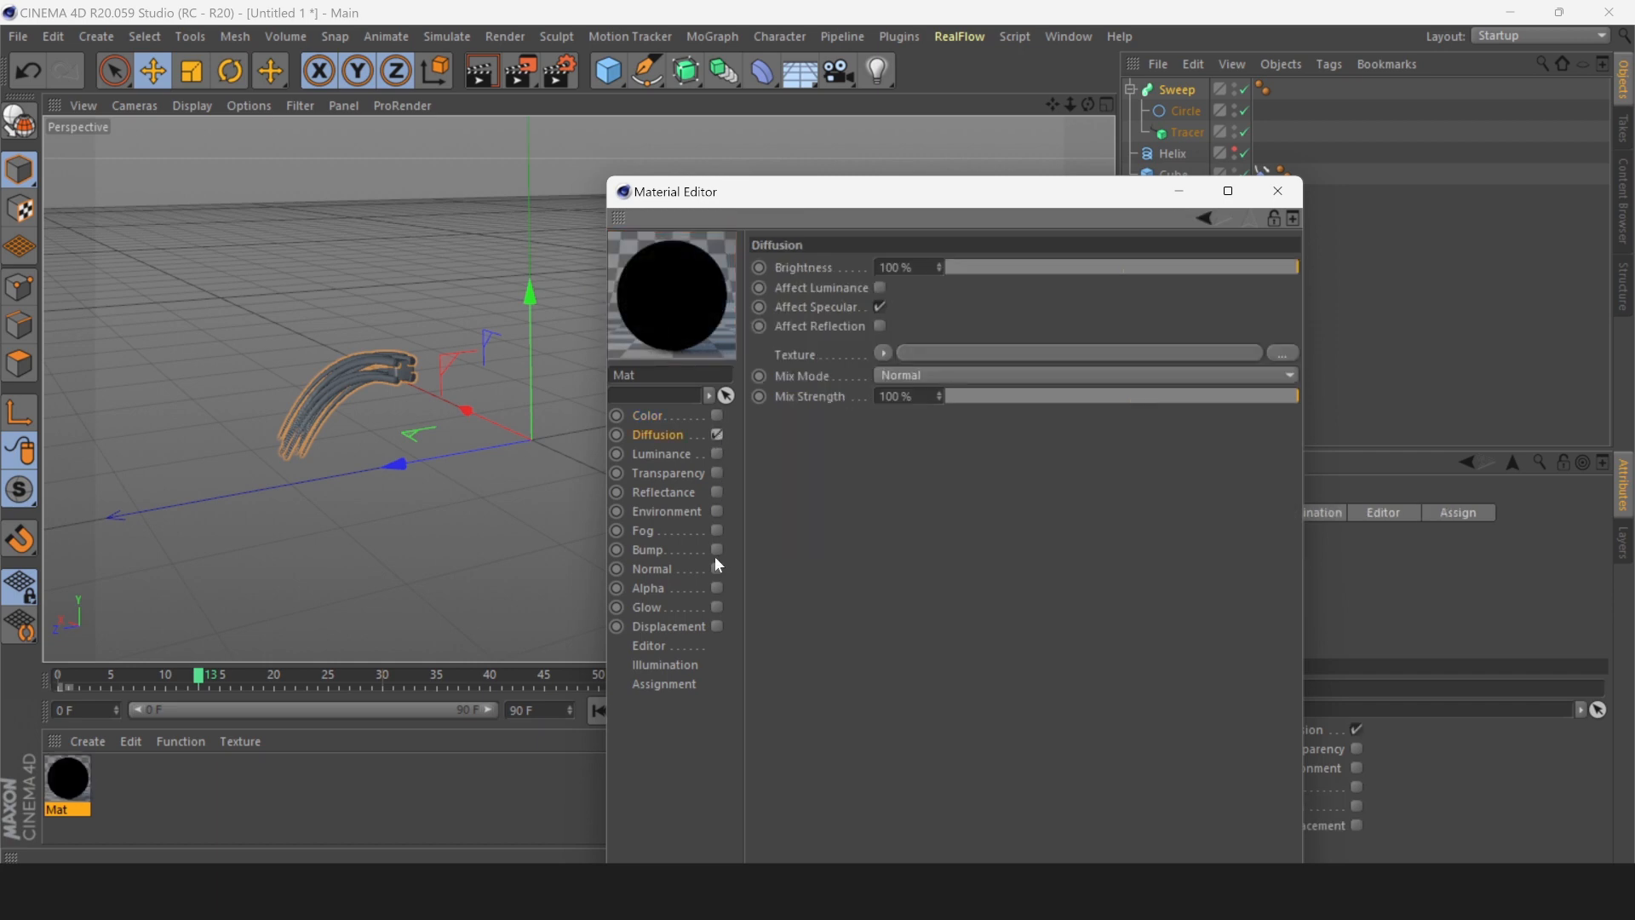
click(715, 585)
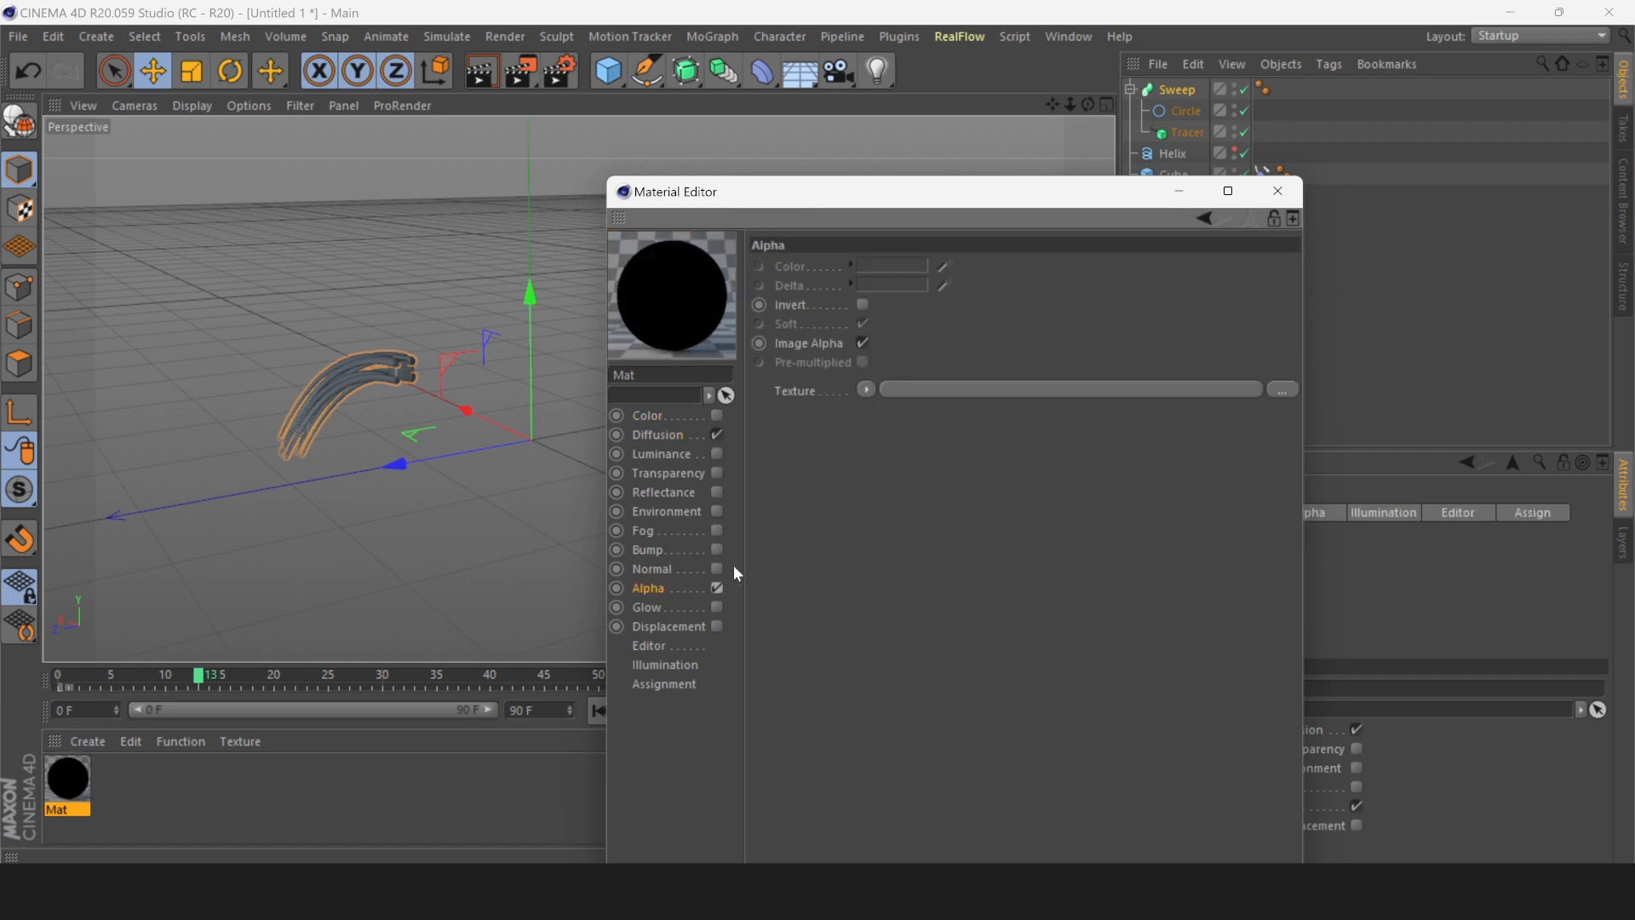
click(1290, 188)
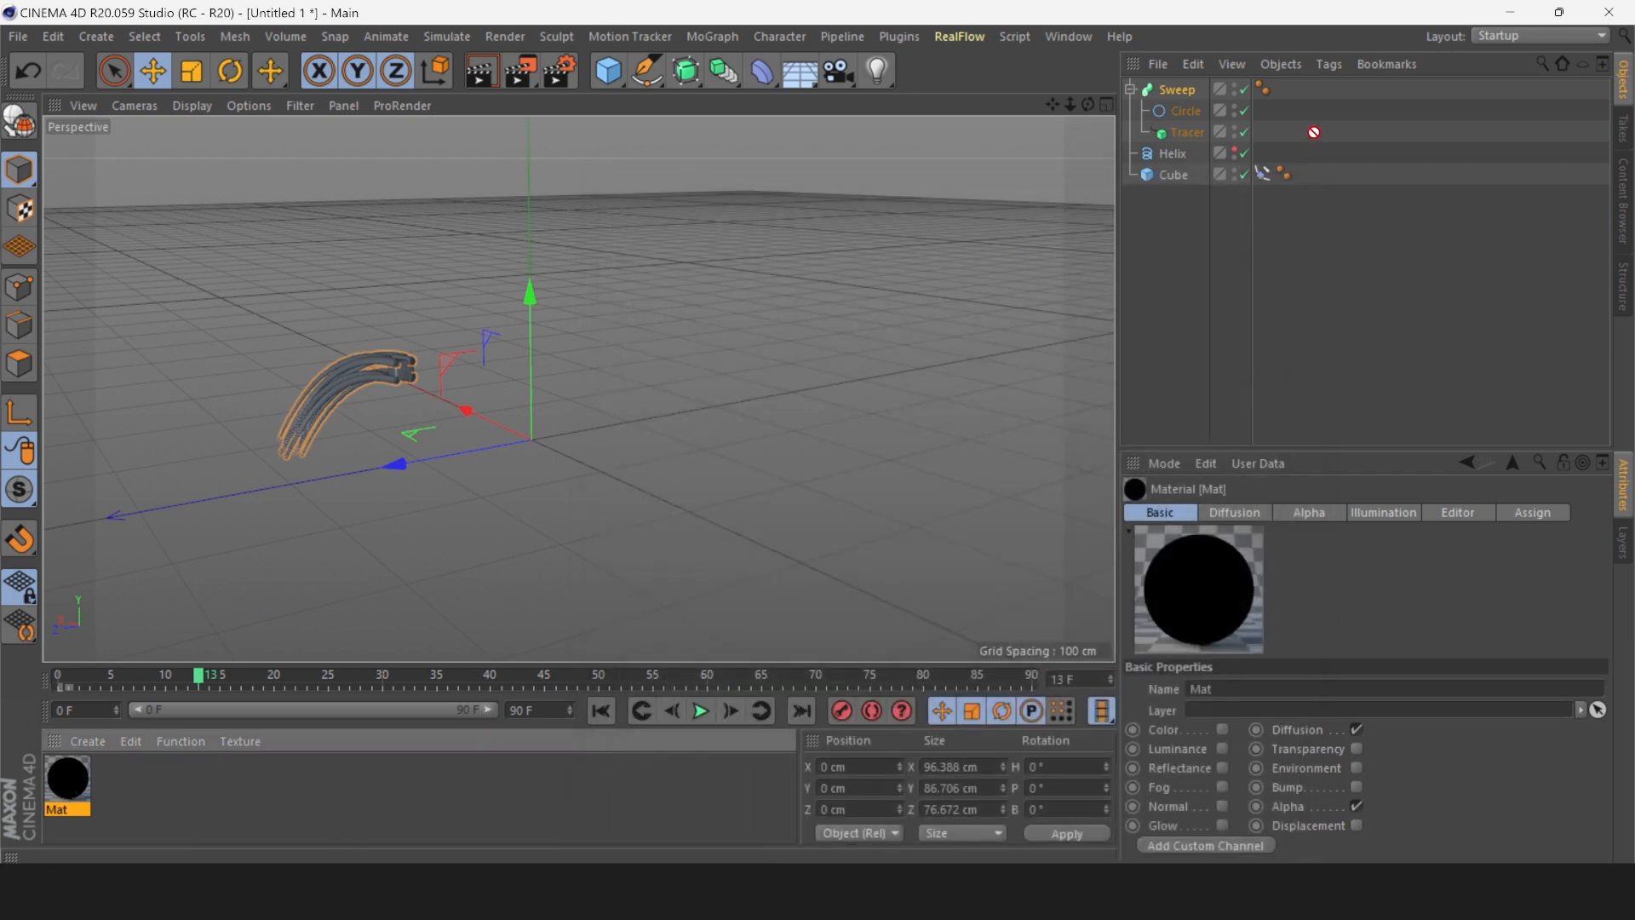
Apply the material Mat to the Sweep and set the viewport's shading display.
drag(1175, 93, 1168, 85)
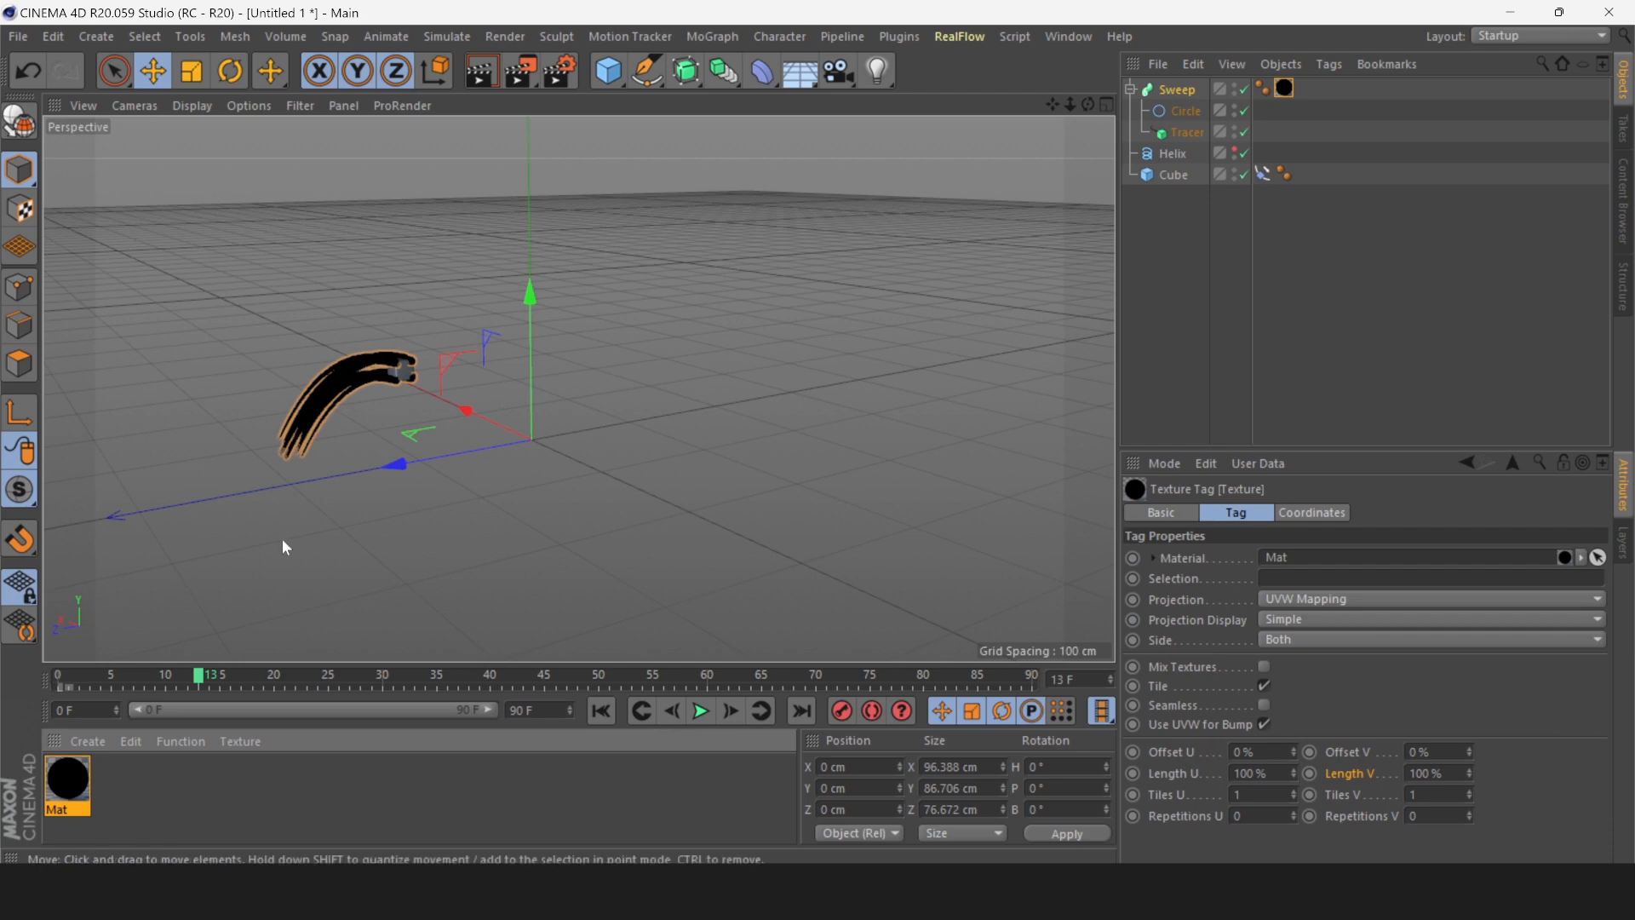
click(202, 104)
click(208, 137)
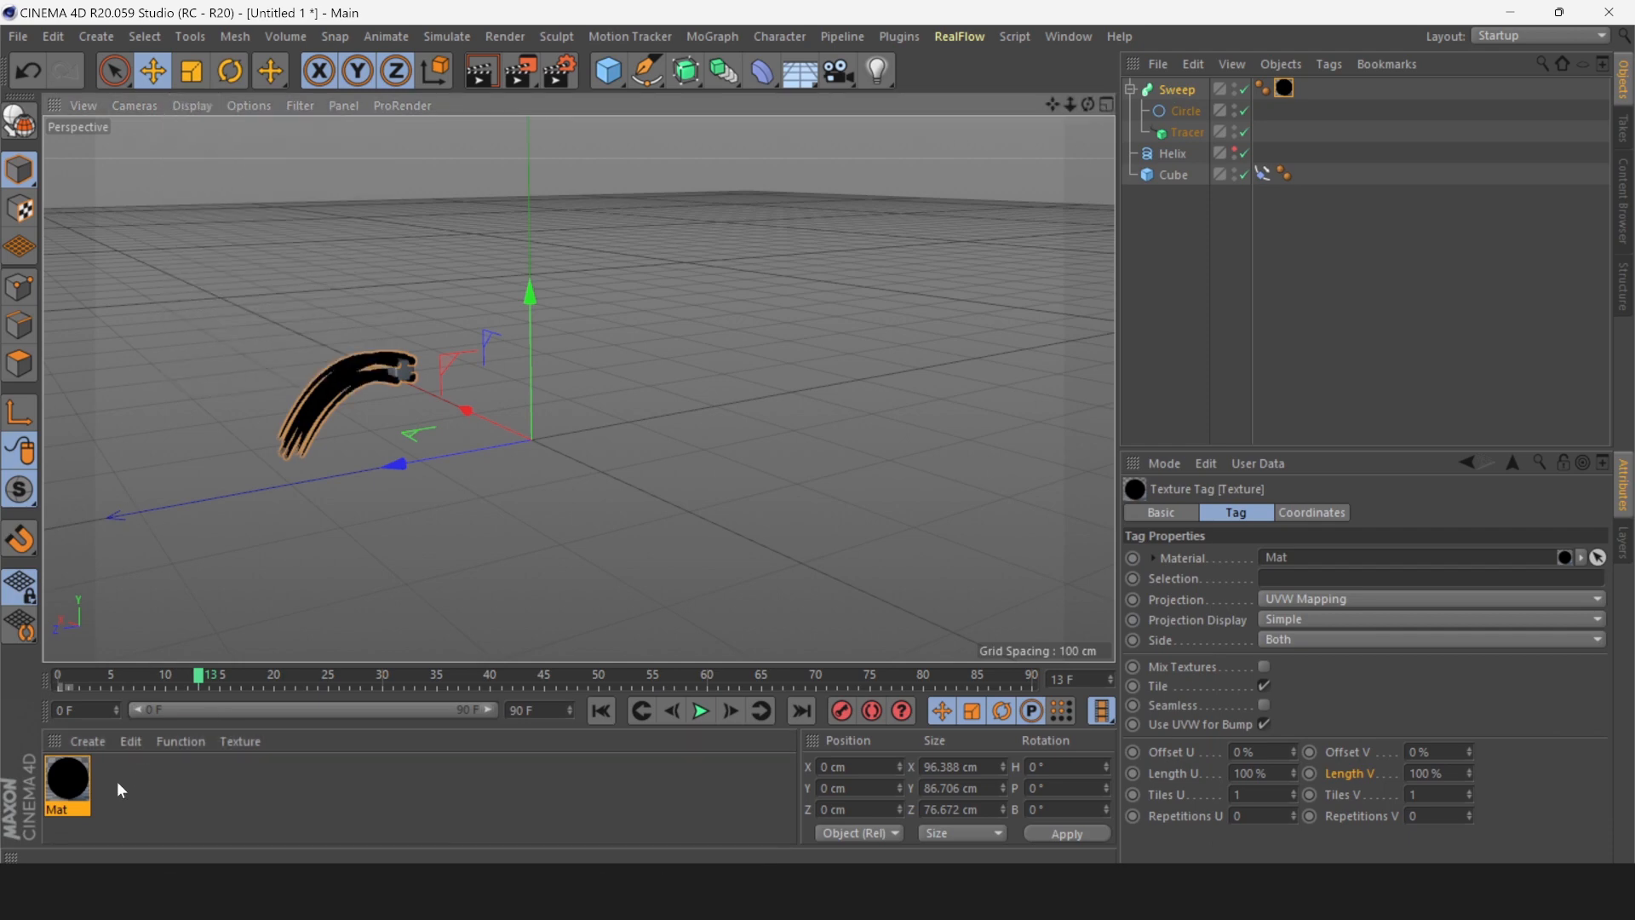
Load a Gradient shader as the texture of Mat's Alpha channel.
double_click(68, 791)
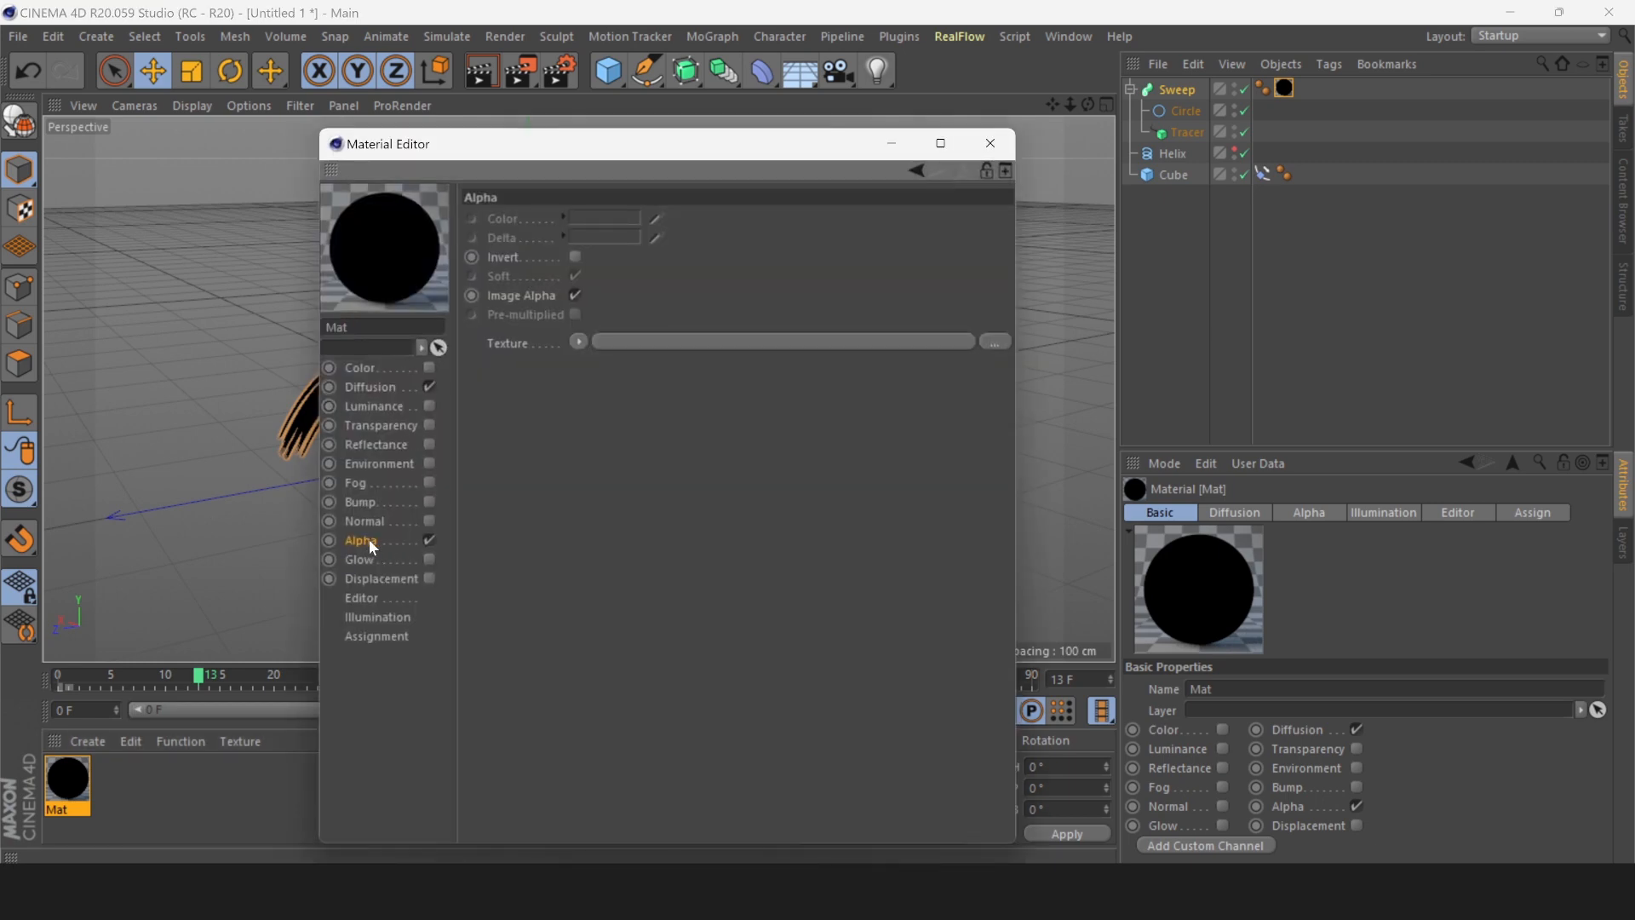
click(579, 341)
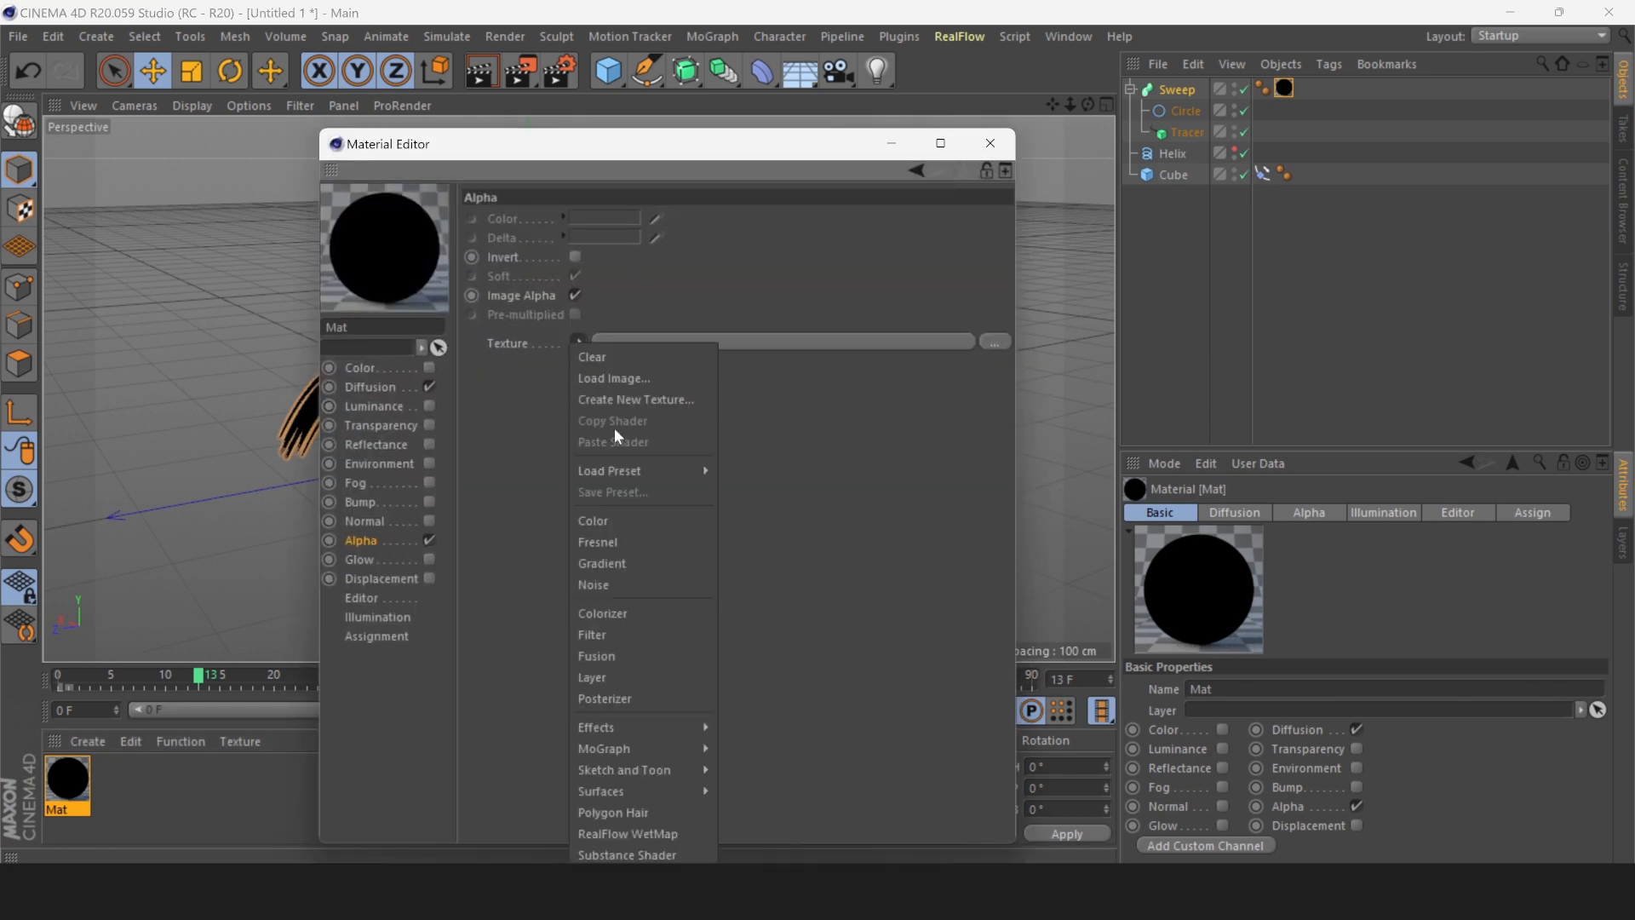
click(620, 563)
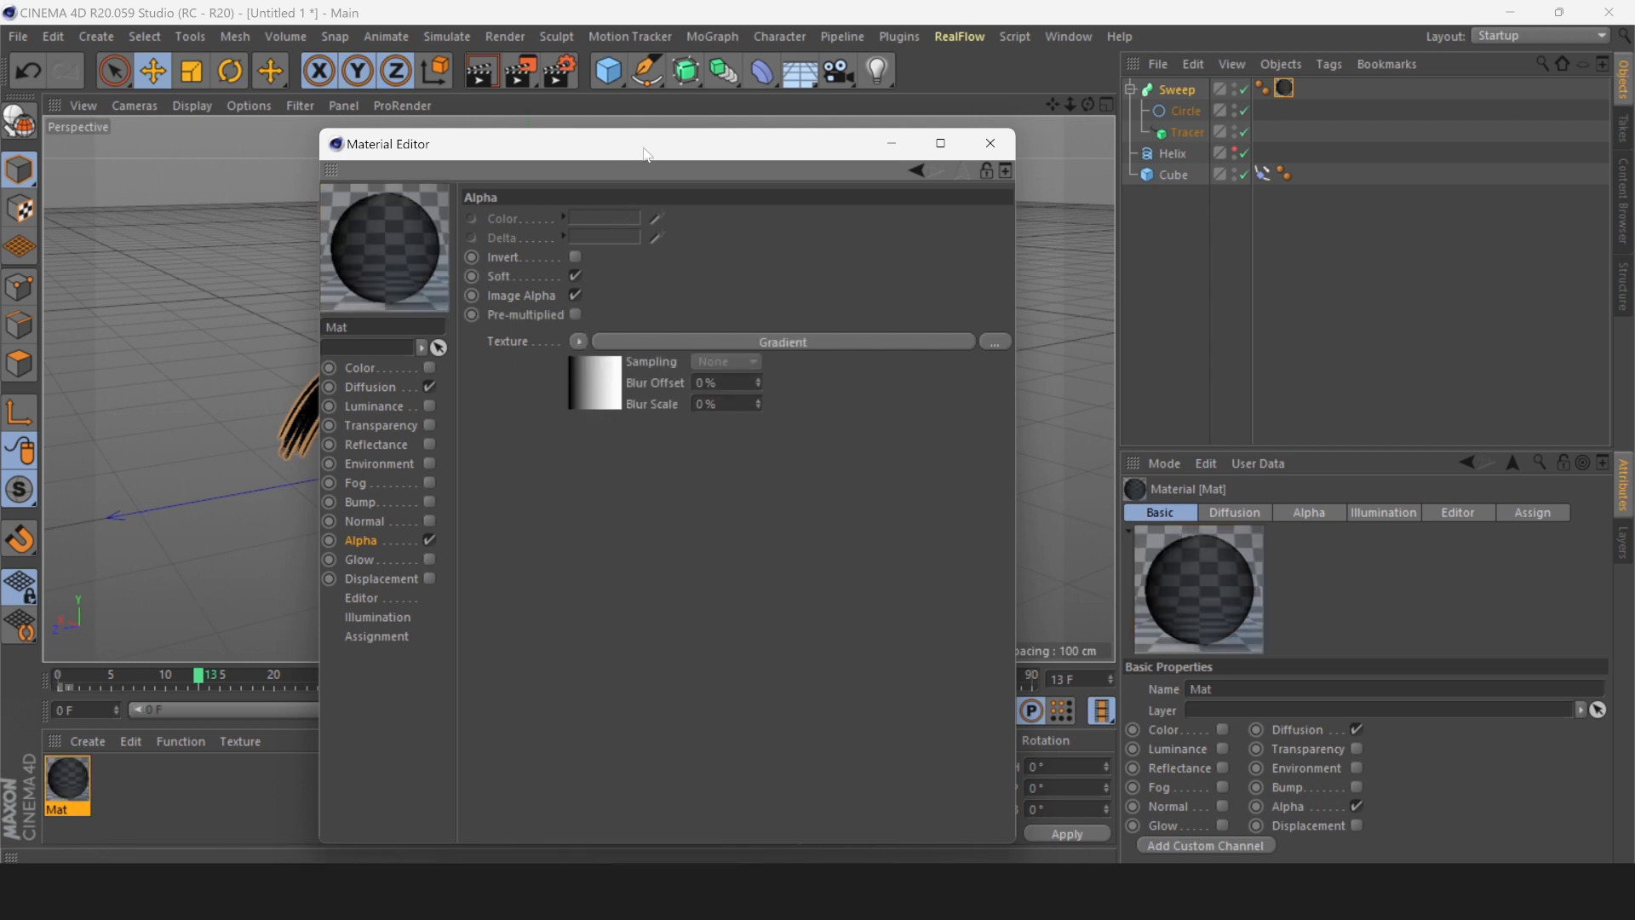
drag(644, 153, 863, 170)
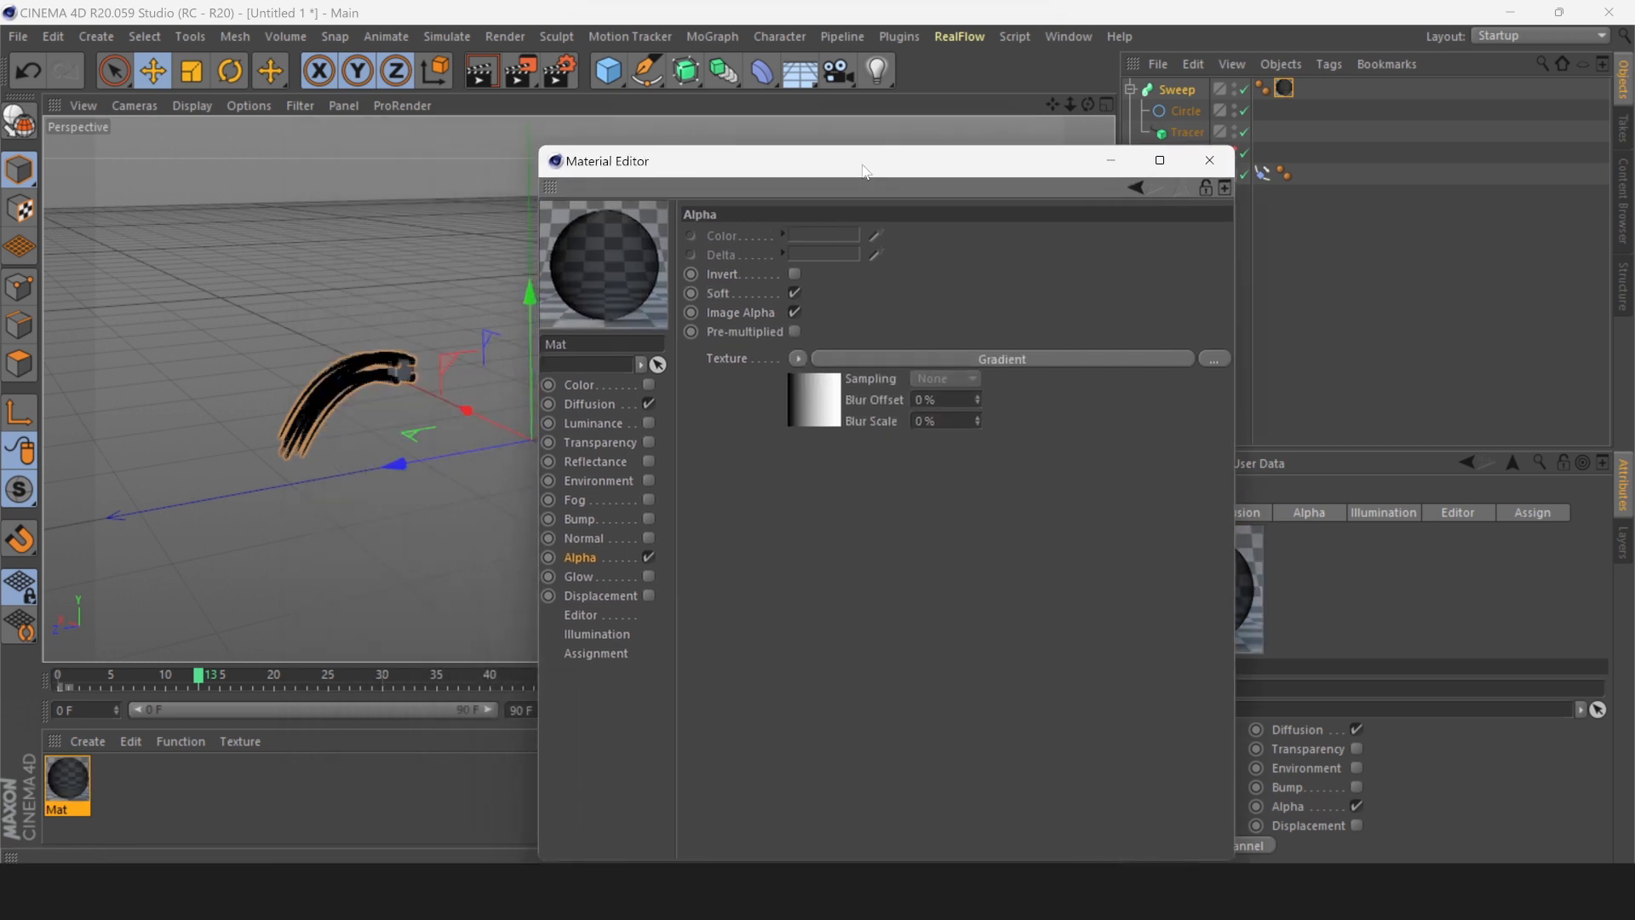
Set the angle of the Alpha channel's gradient to -90°.
click(816, 400)
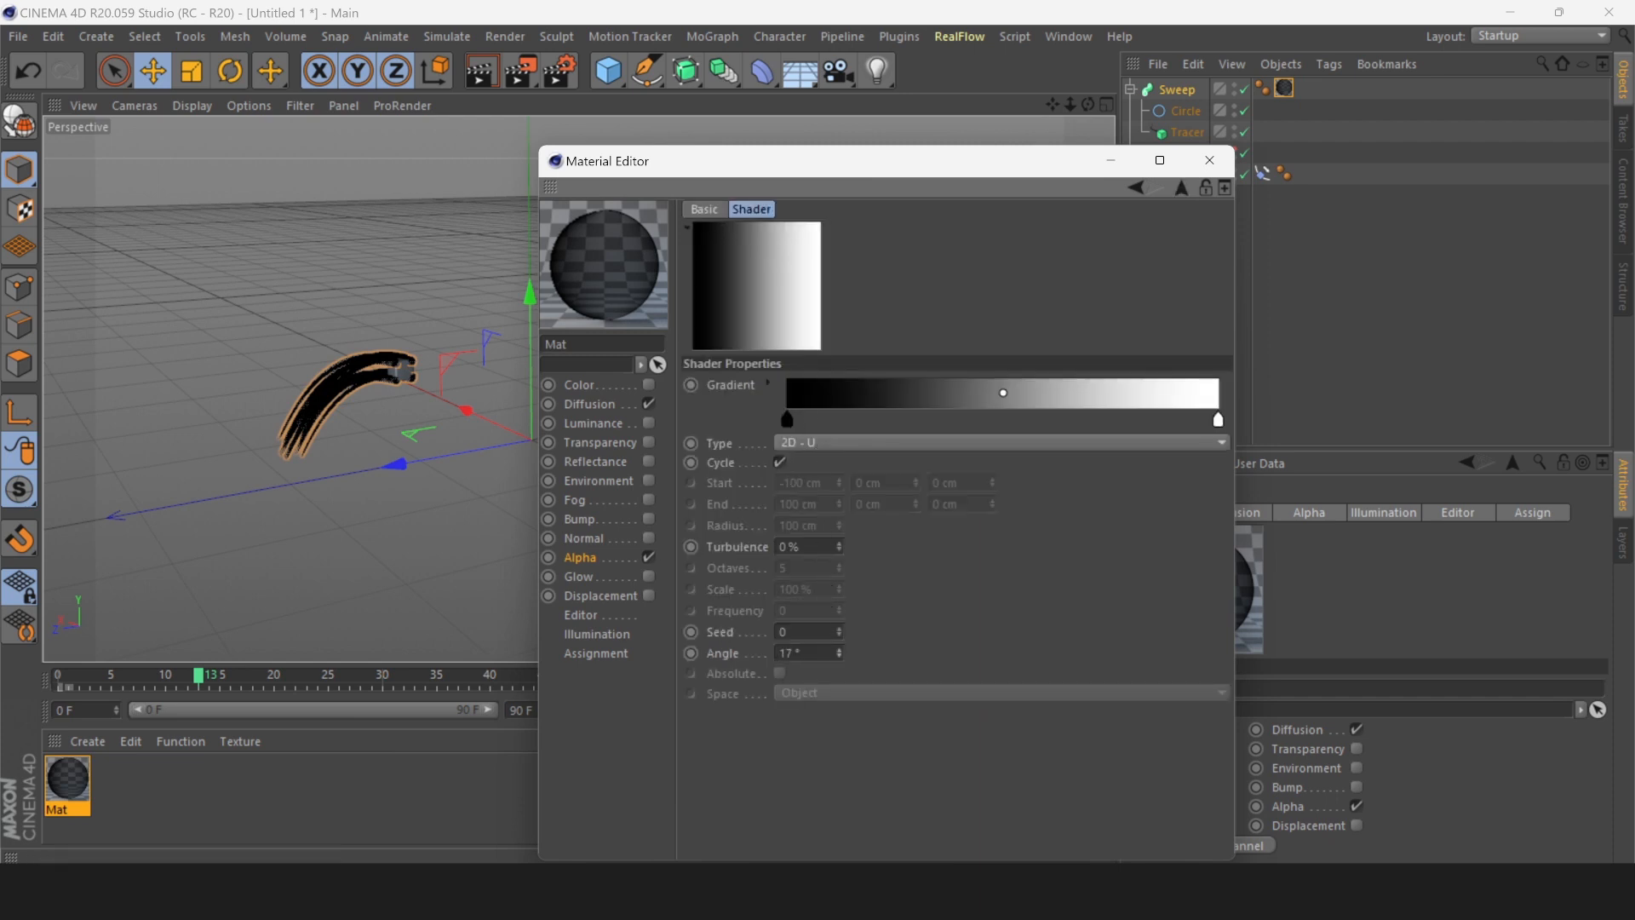
drag(839, 653, 839, 613)
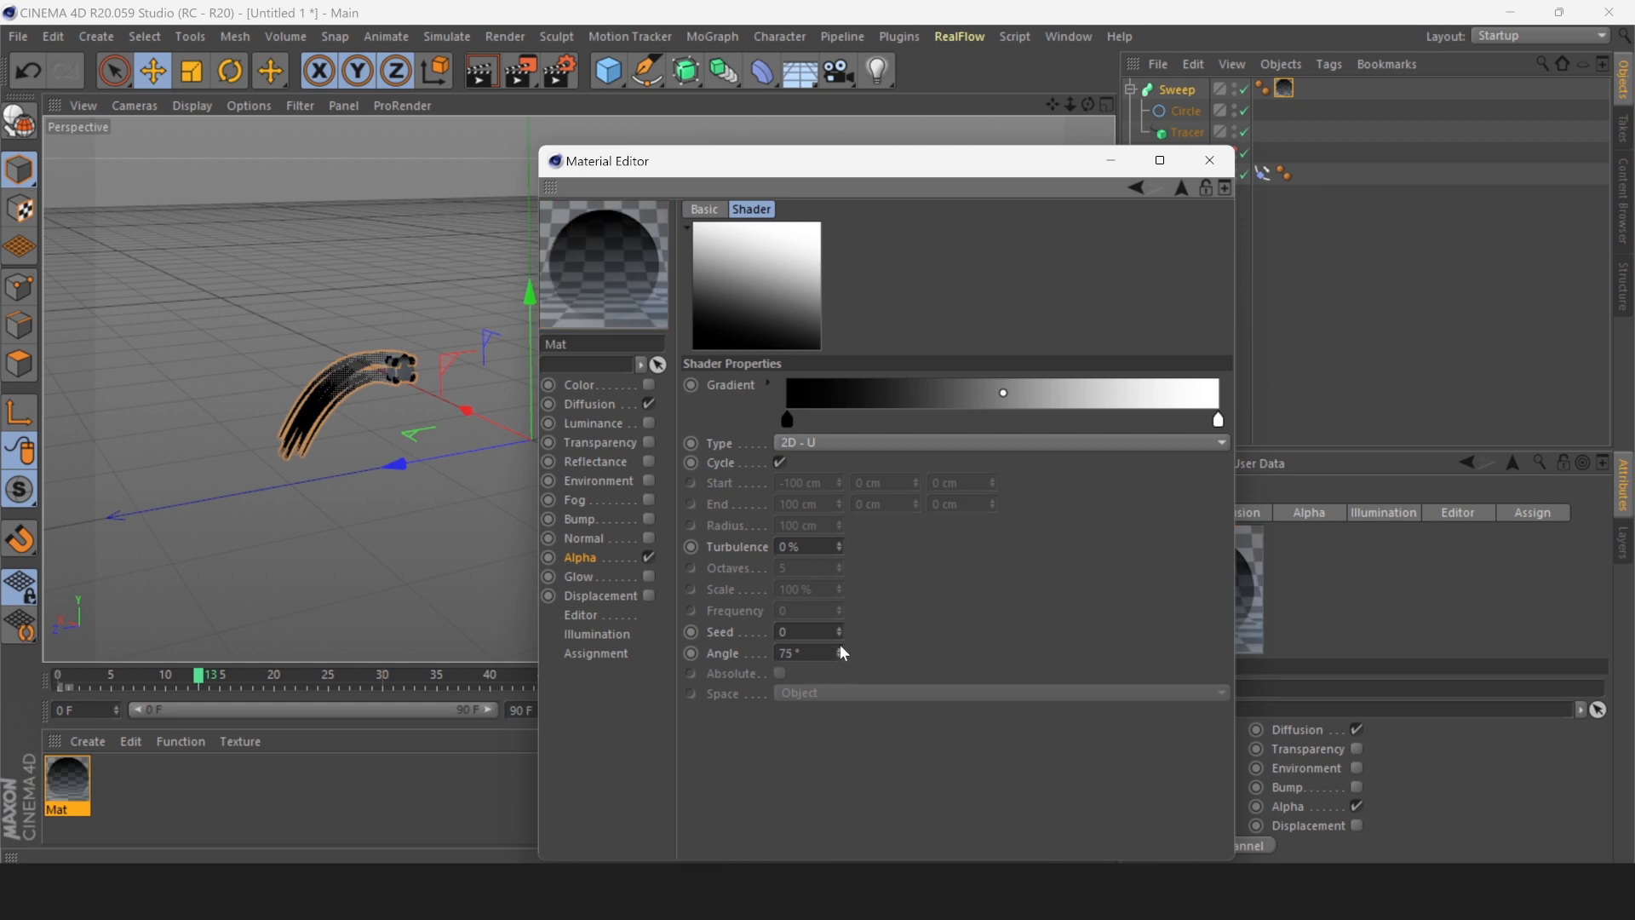
drag(843, 653, 779, 654)
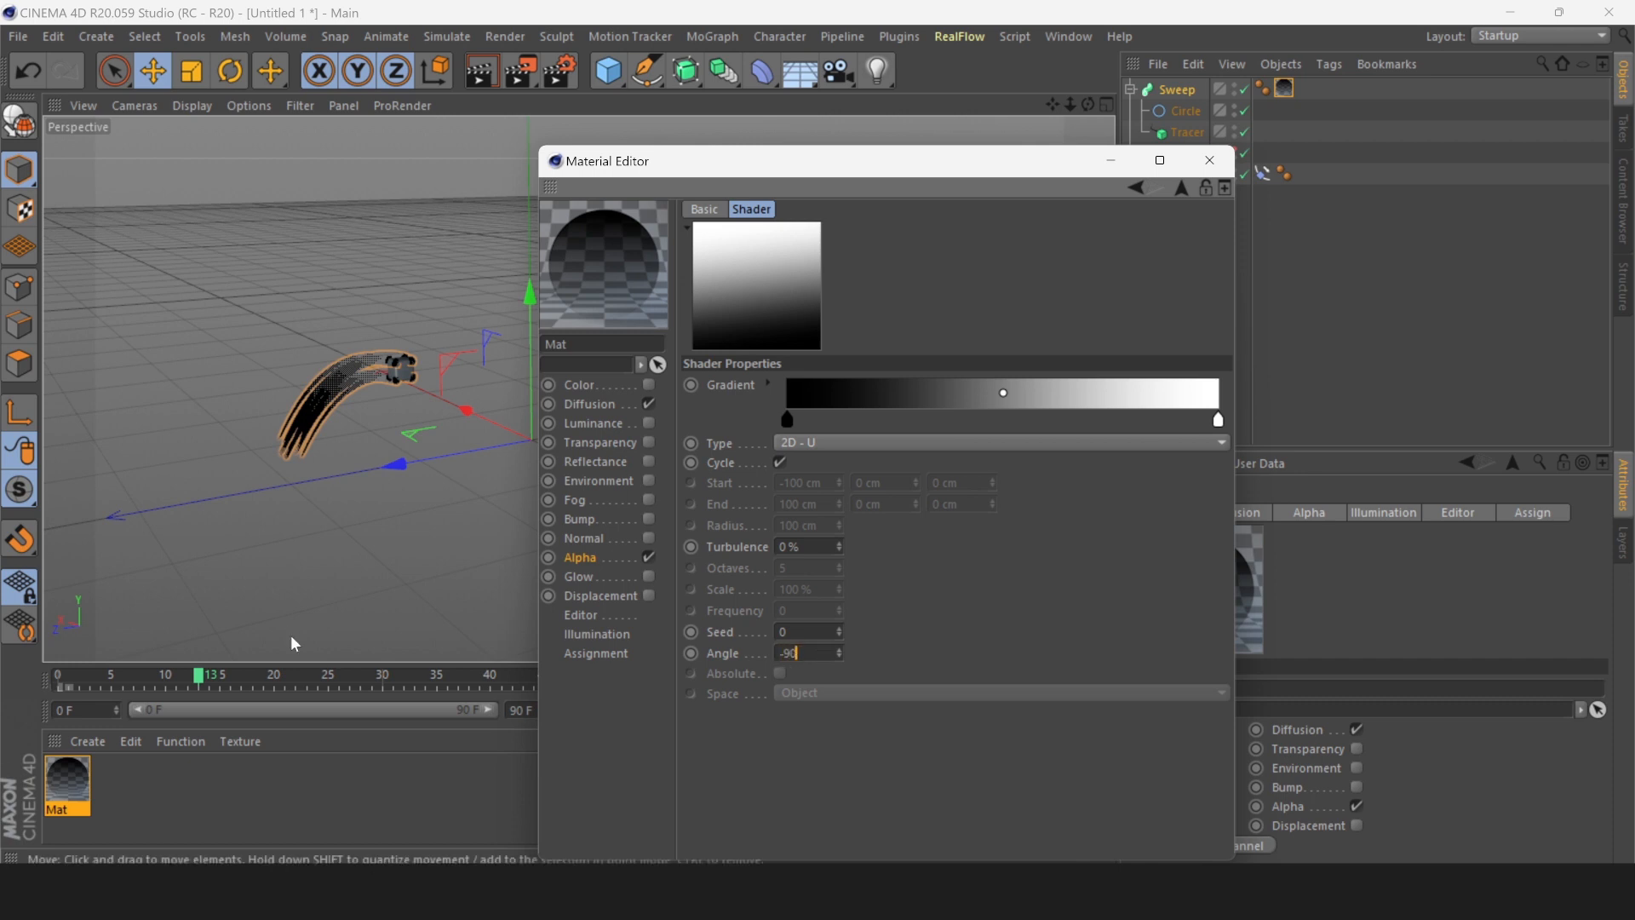
click(822, 634)
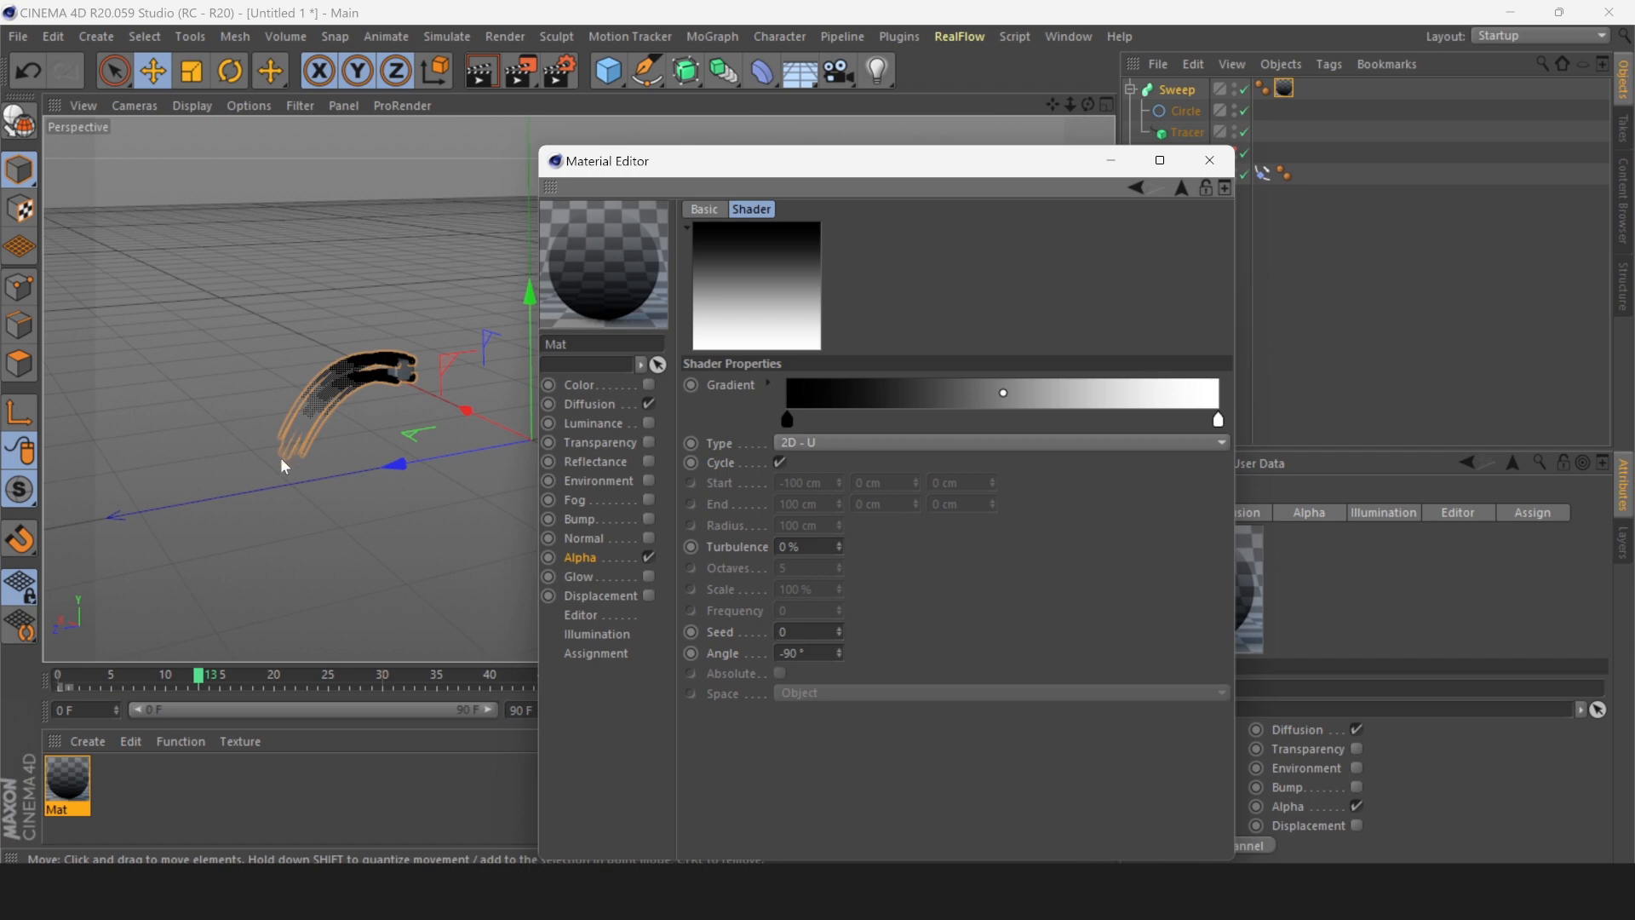
Enable Mat's Luminance channel and turn off its Diffusion channel.
click(601, 405)
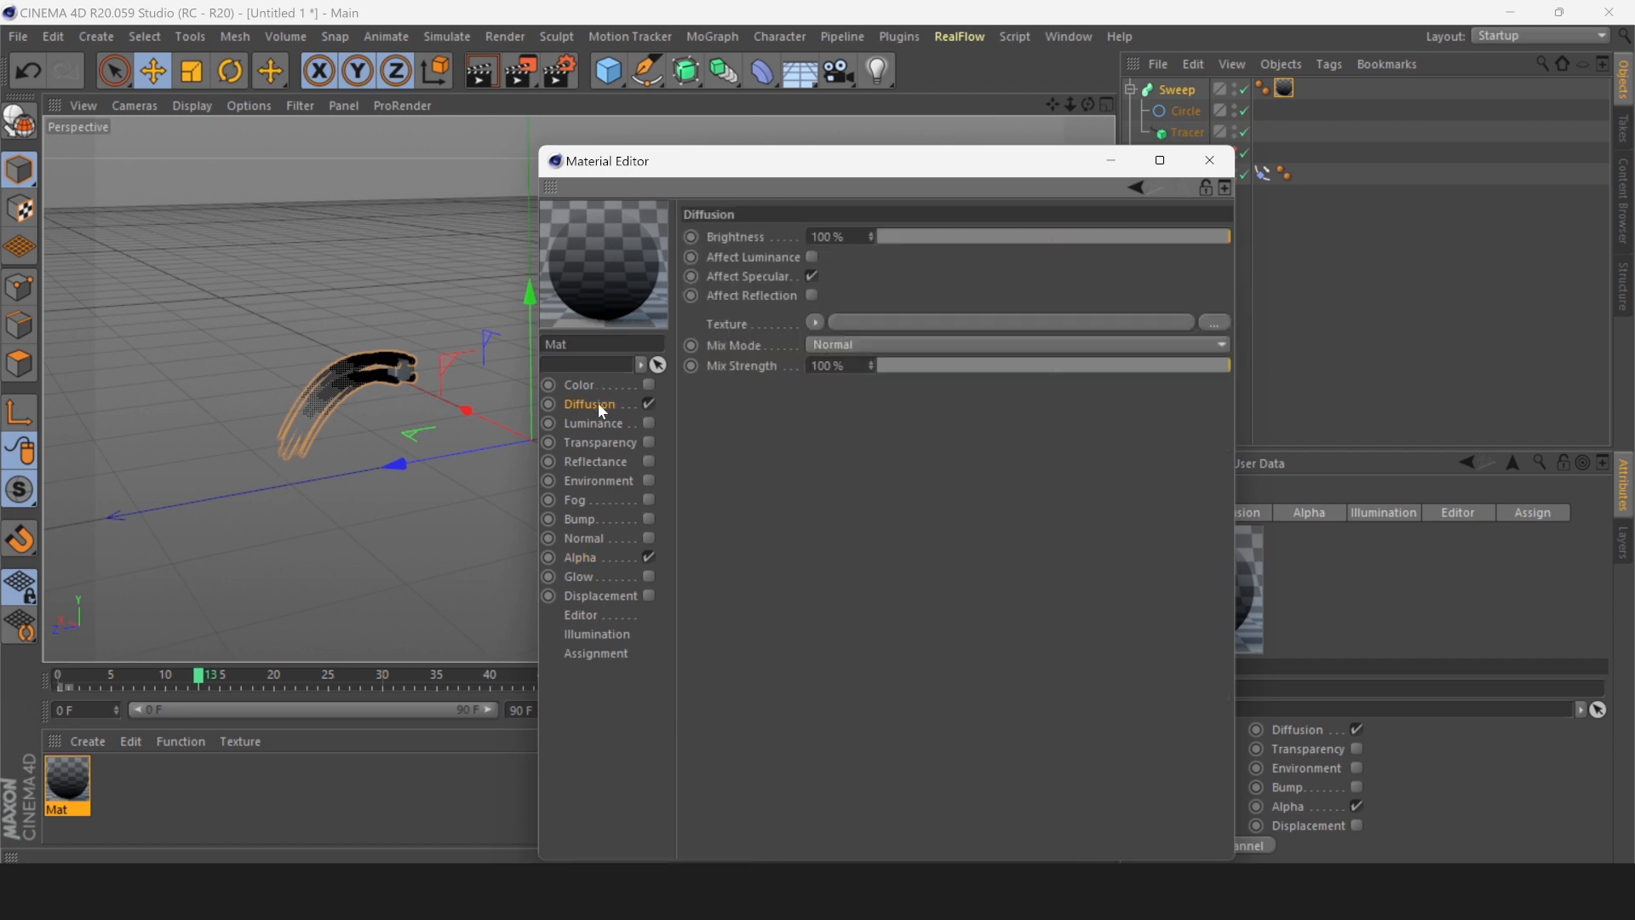
click(651, 423)
click(650, 404)
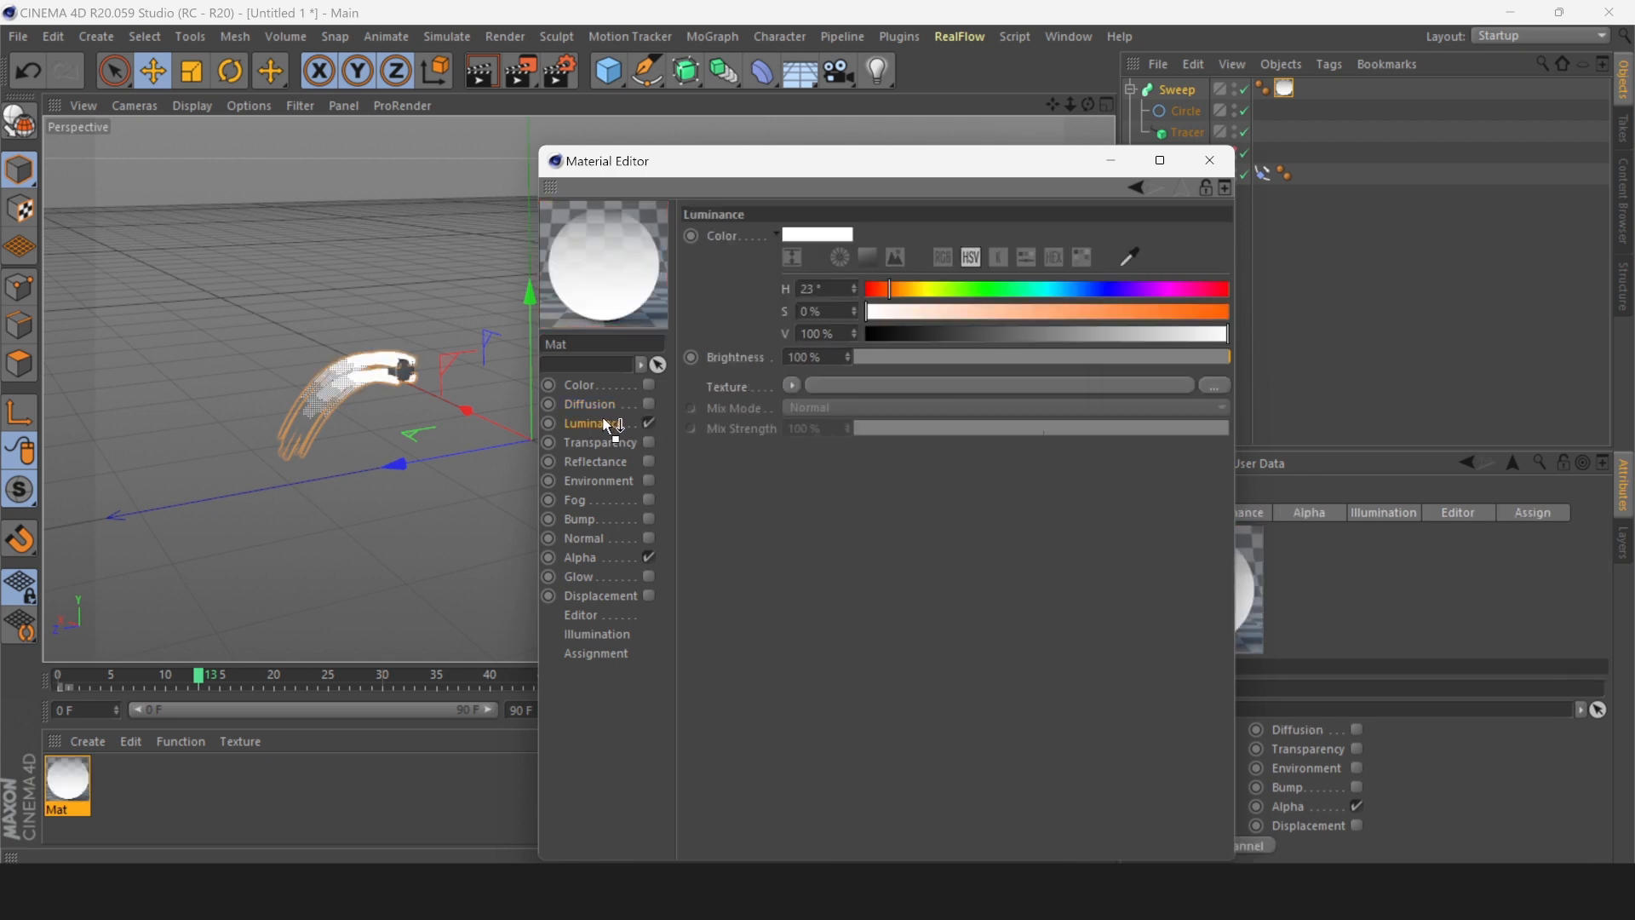
Load a Gradient shader as the Luminance texture and open its expanded gradient settings.
click(789, 390)
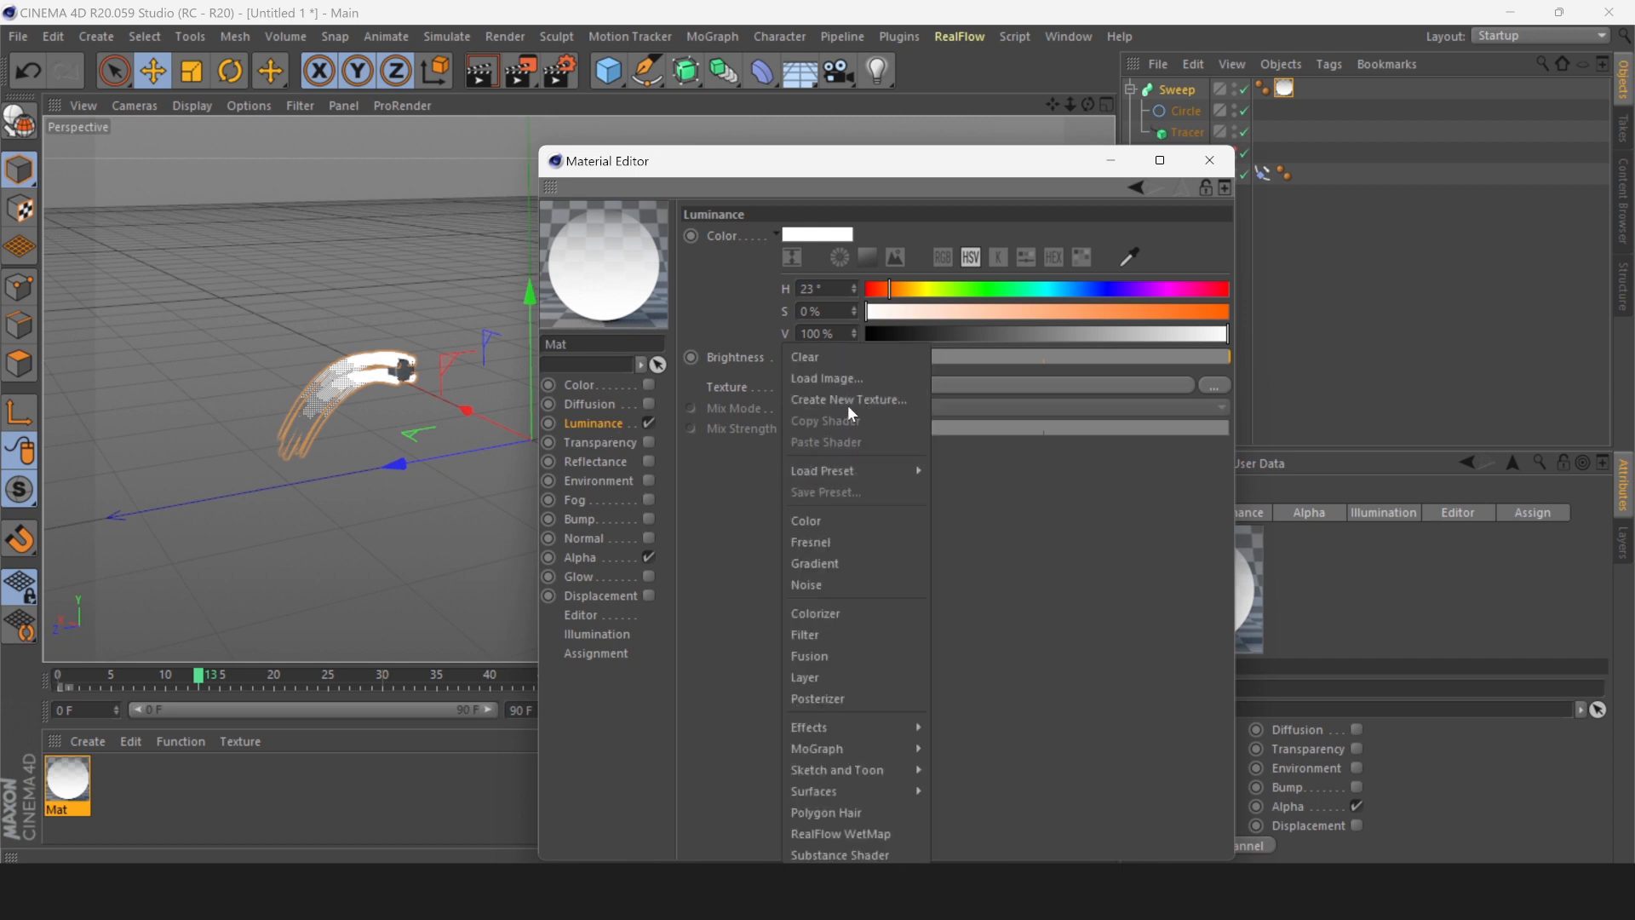
click(836, 564)
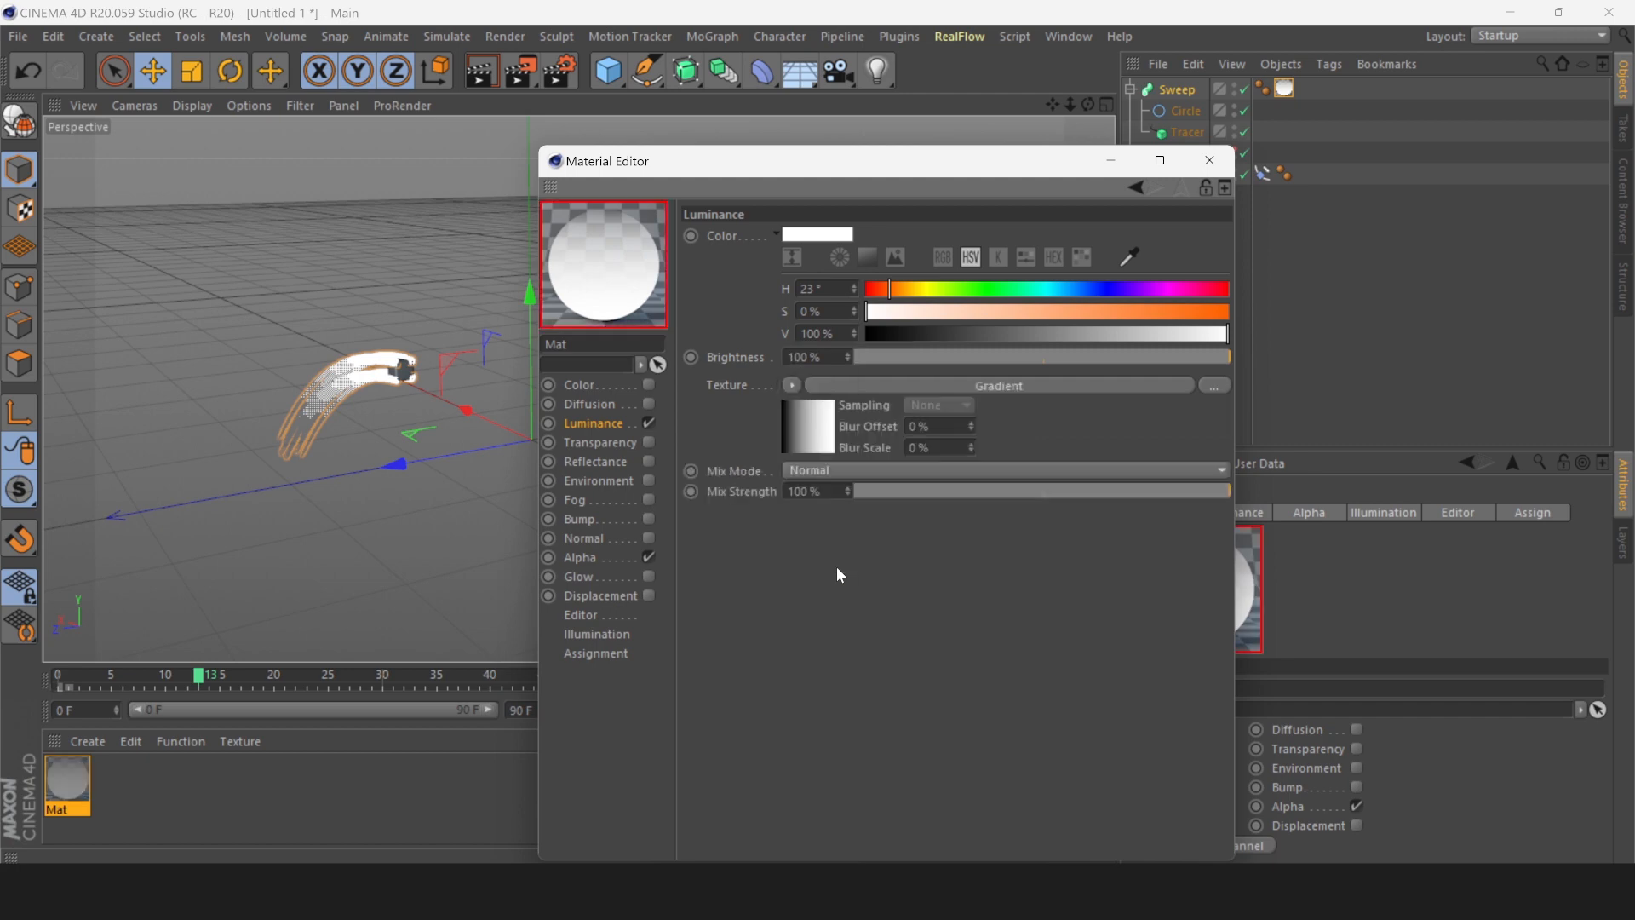
drag(899, 175, 953, 126)
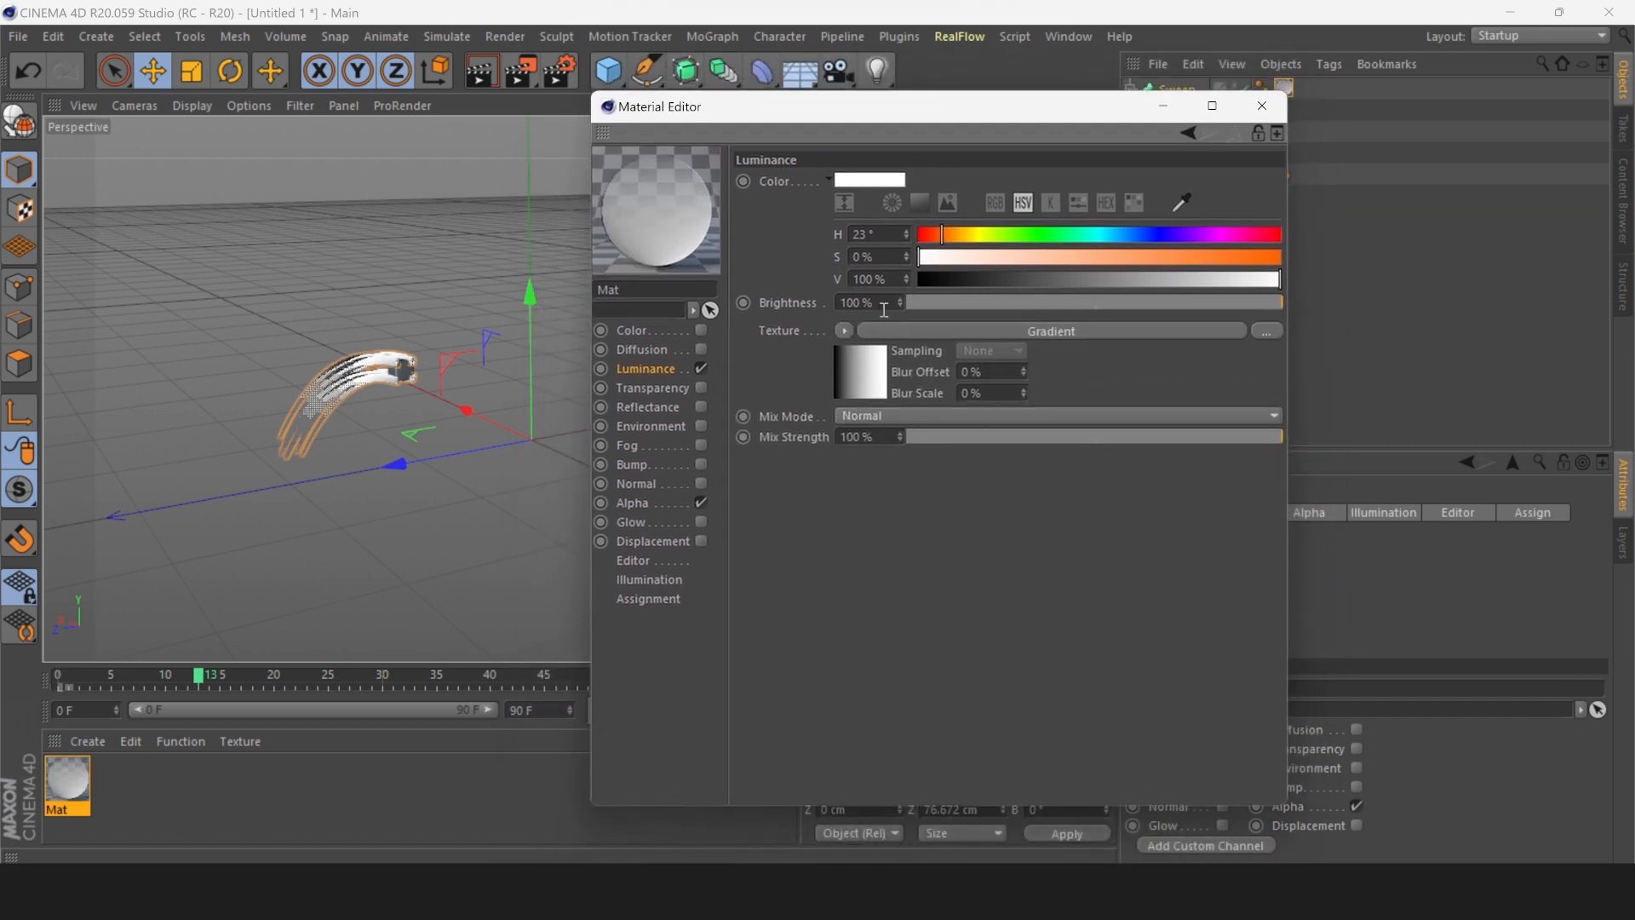
click(857, 389)
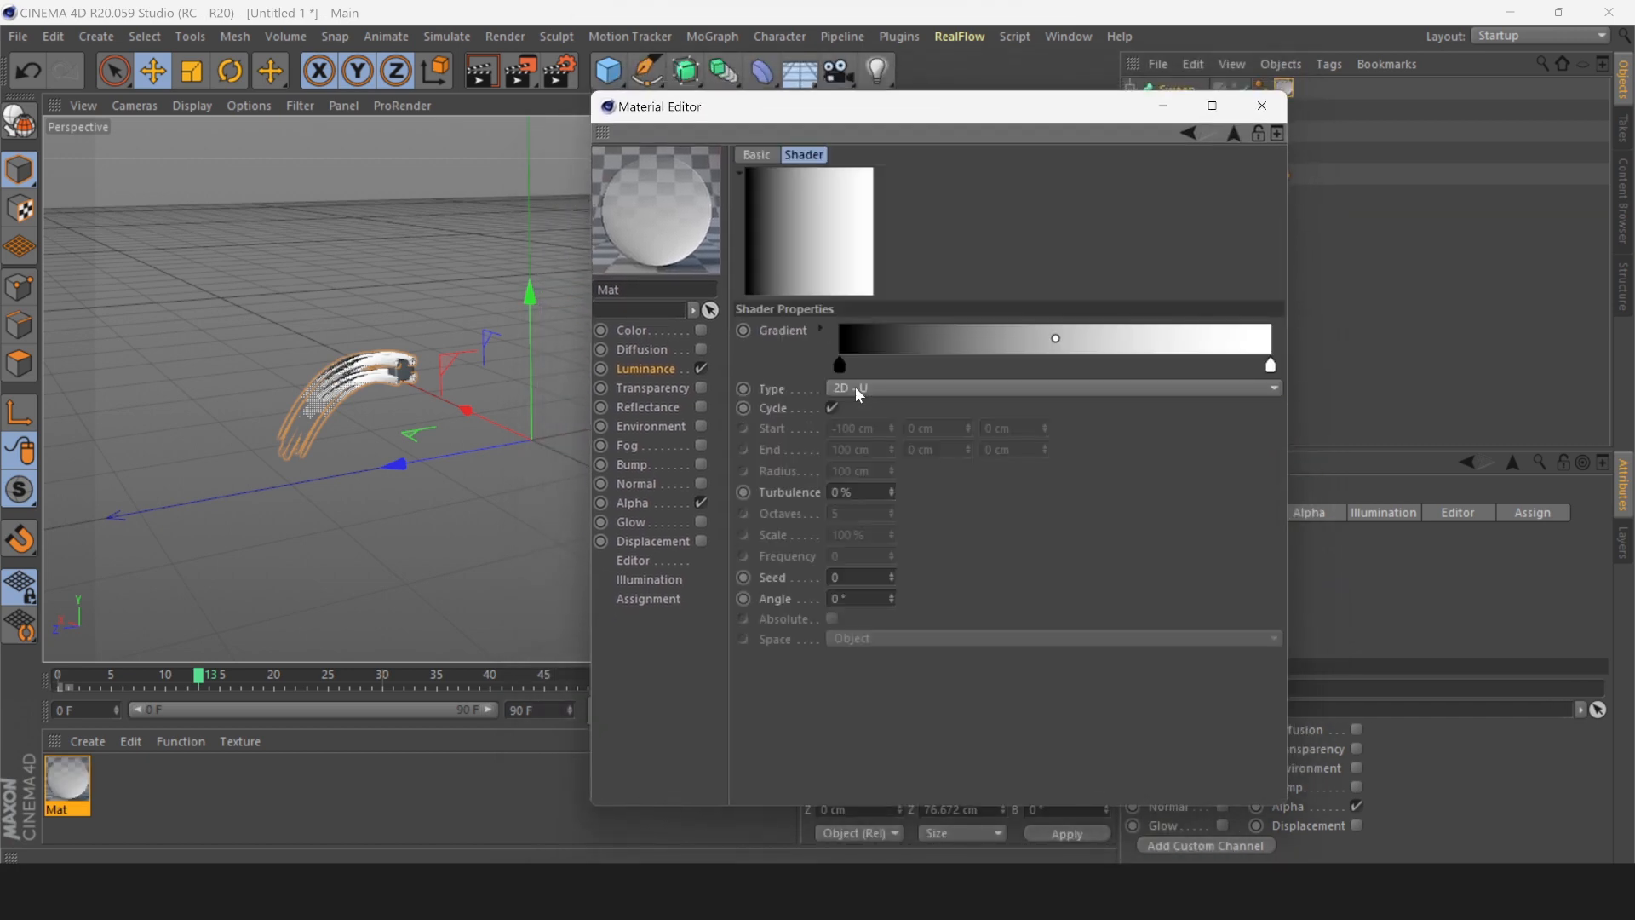
click(824, 328)
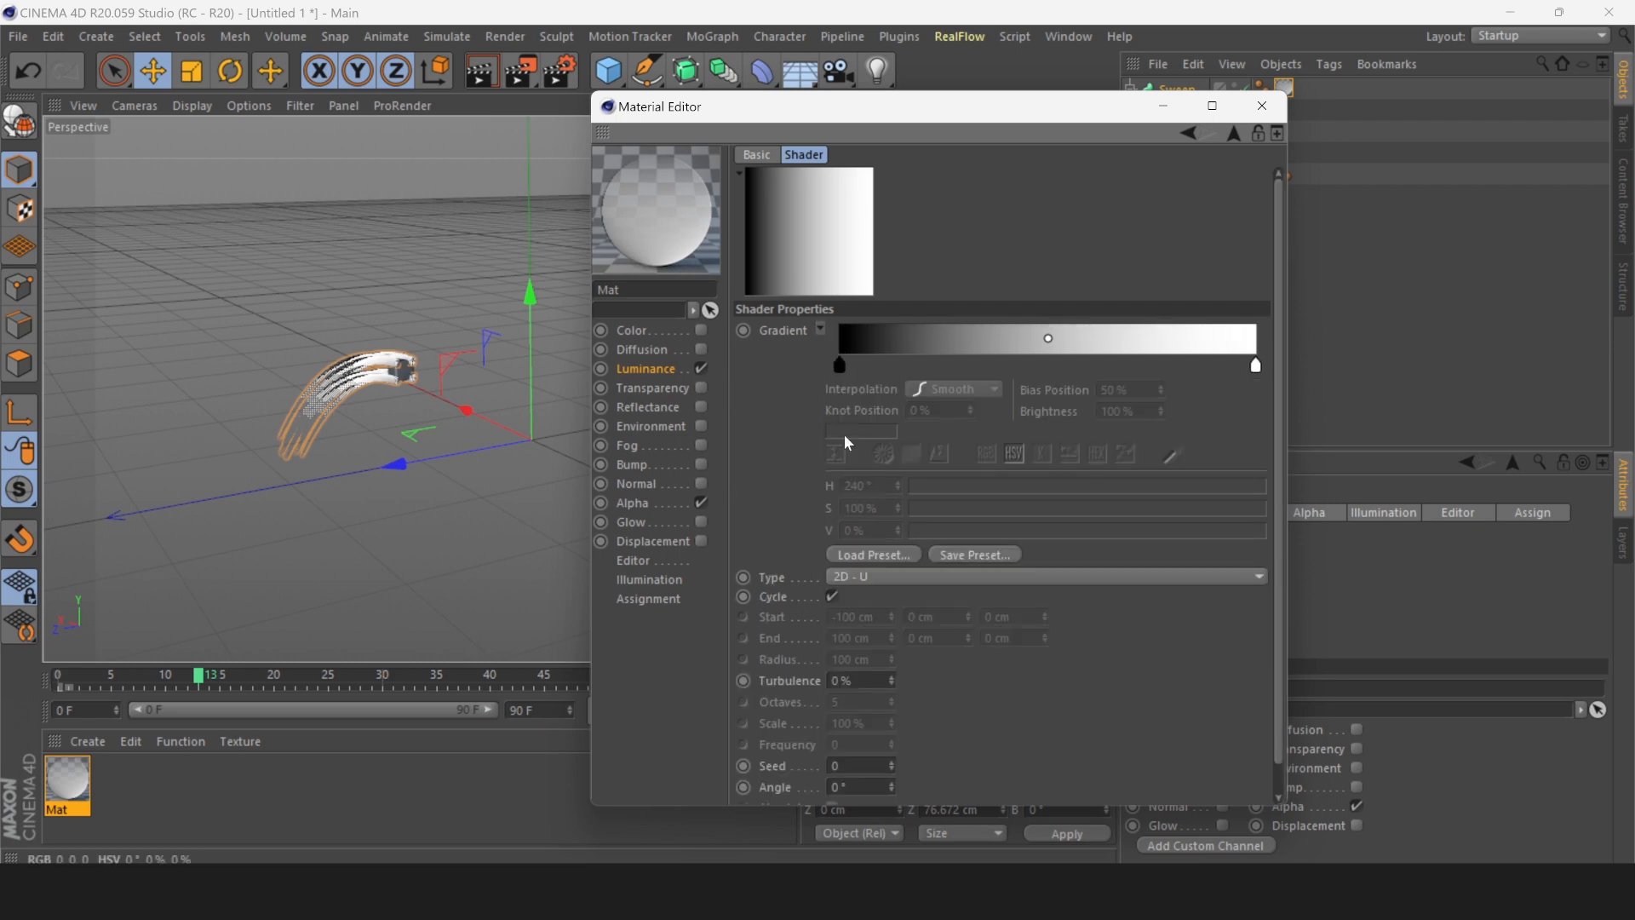
Load the Rastafari preset into the Luminance gradient.
click(865, 558)
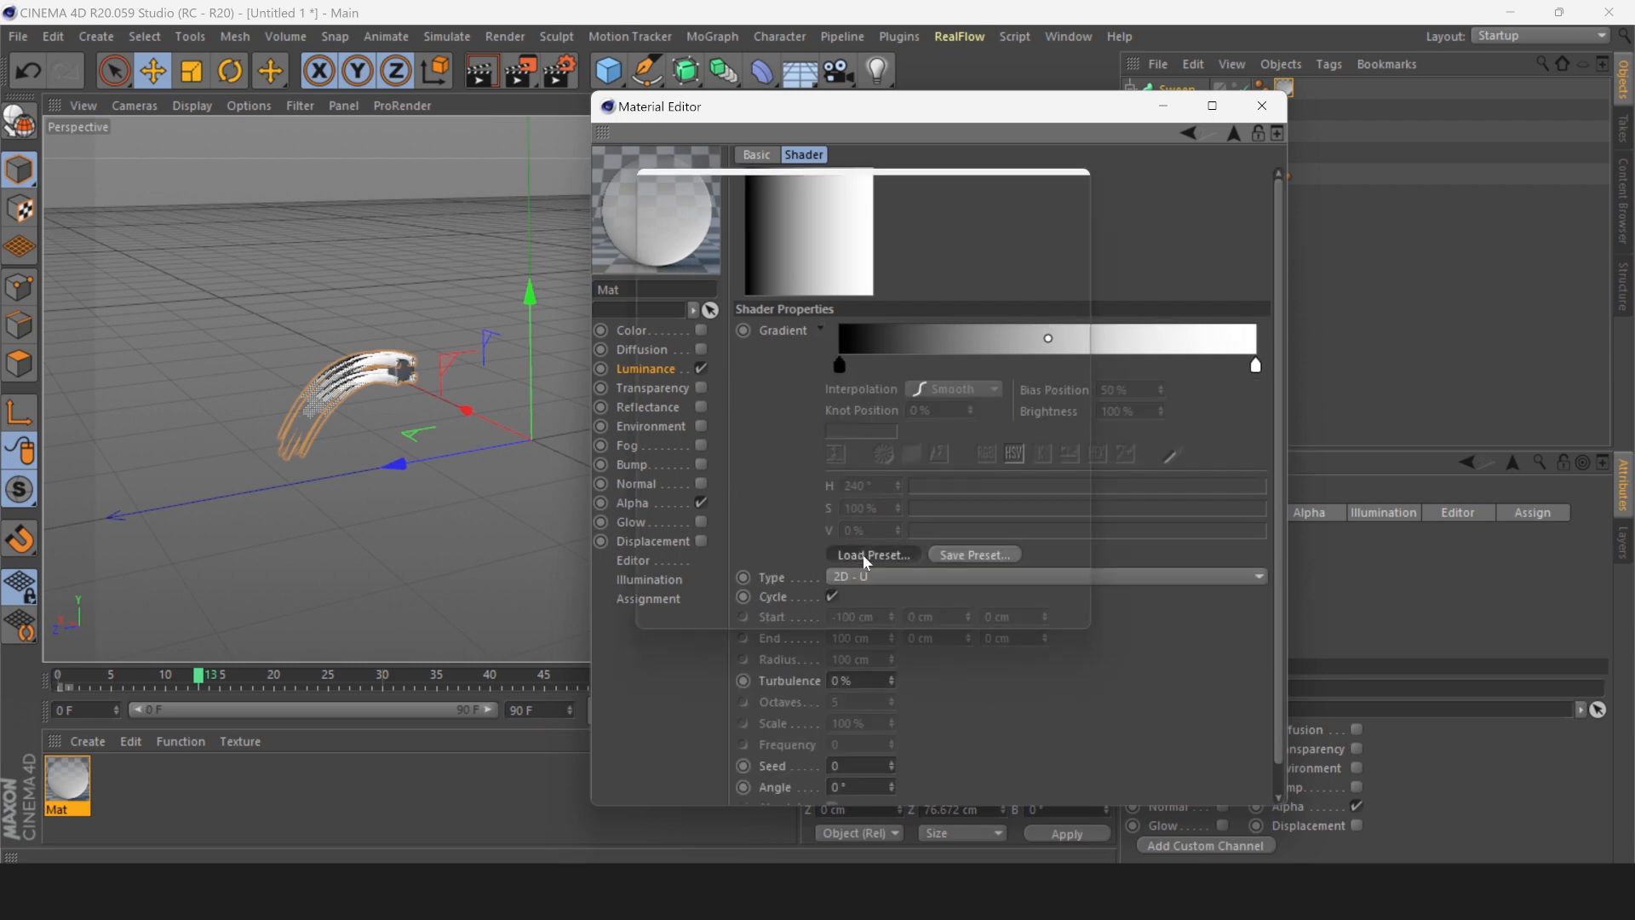
drag(1084, 328, 1071, 535)
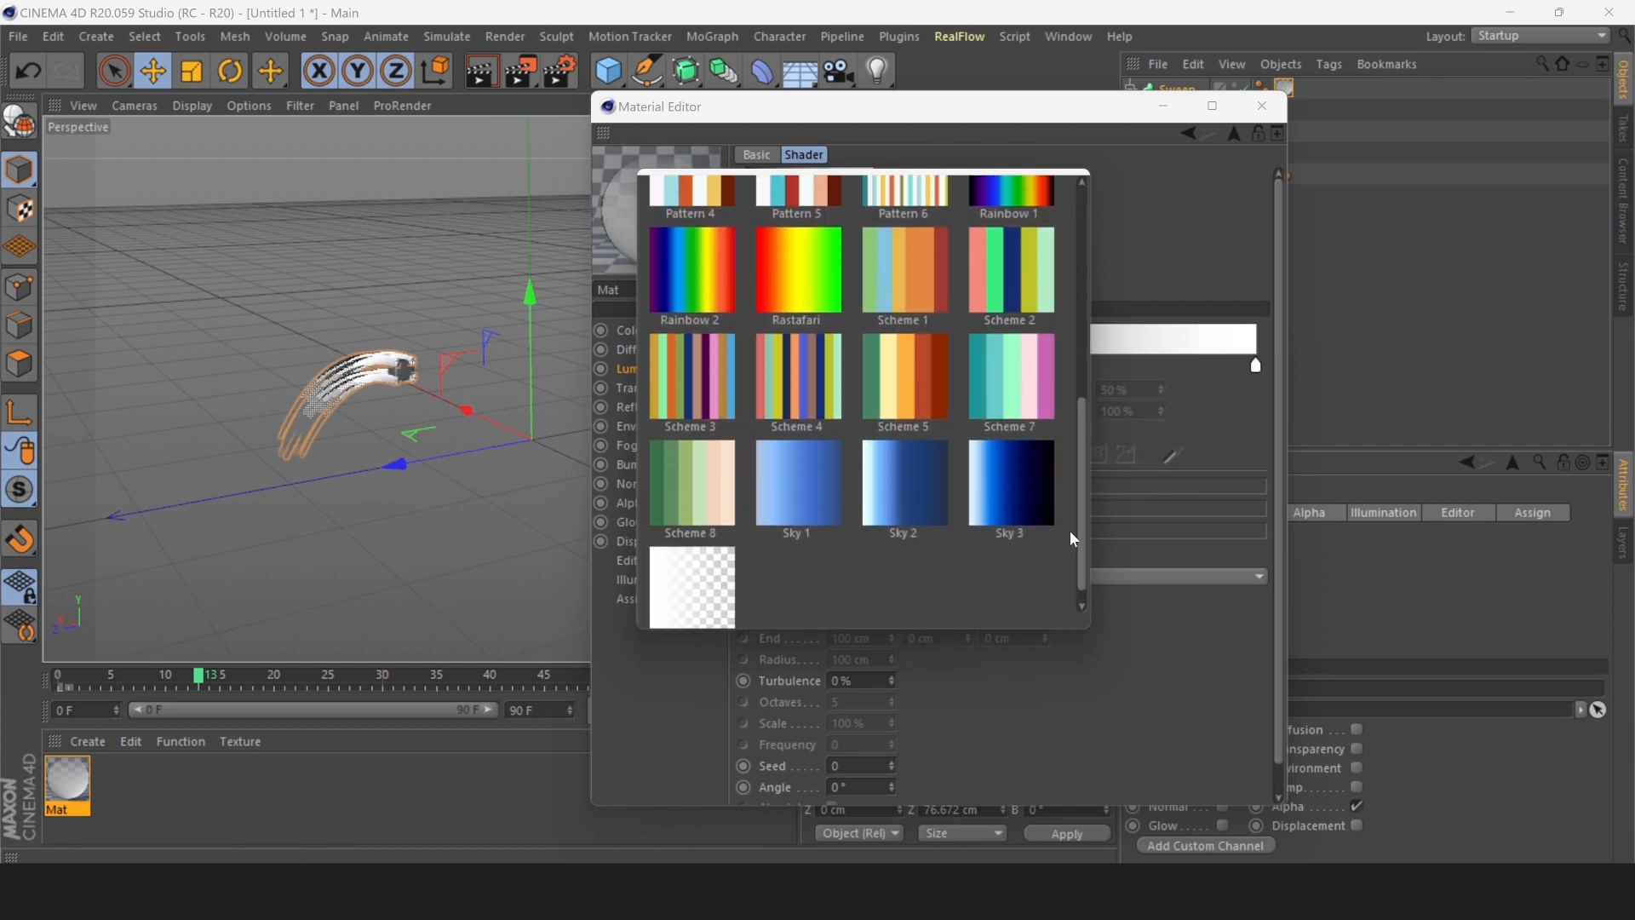
click(820, 276)
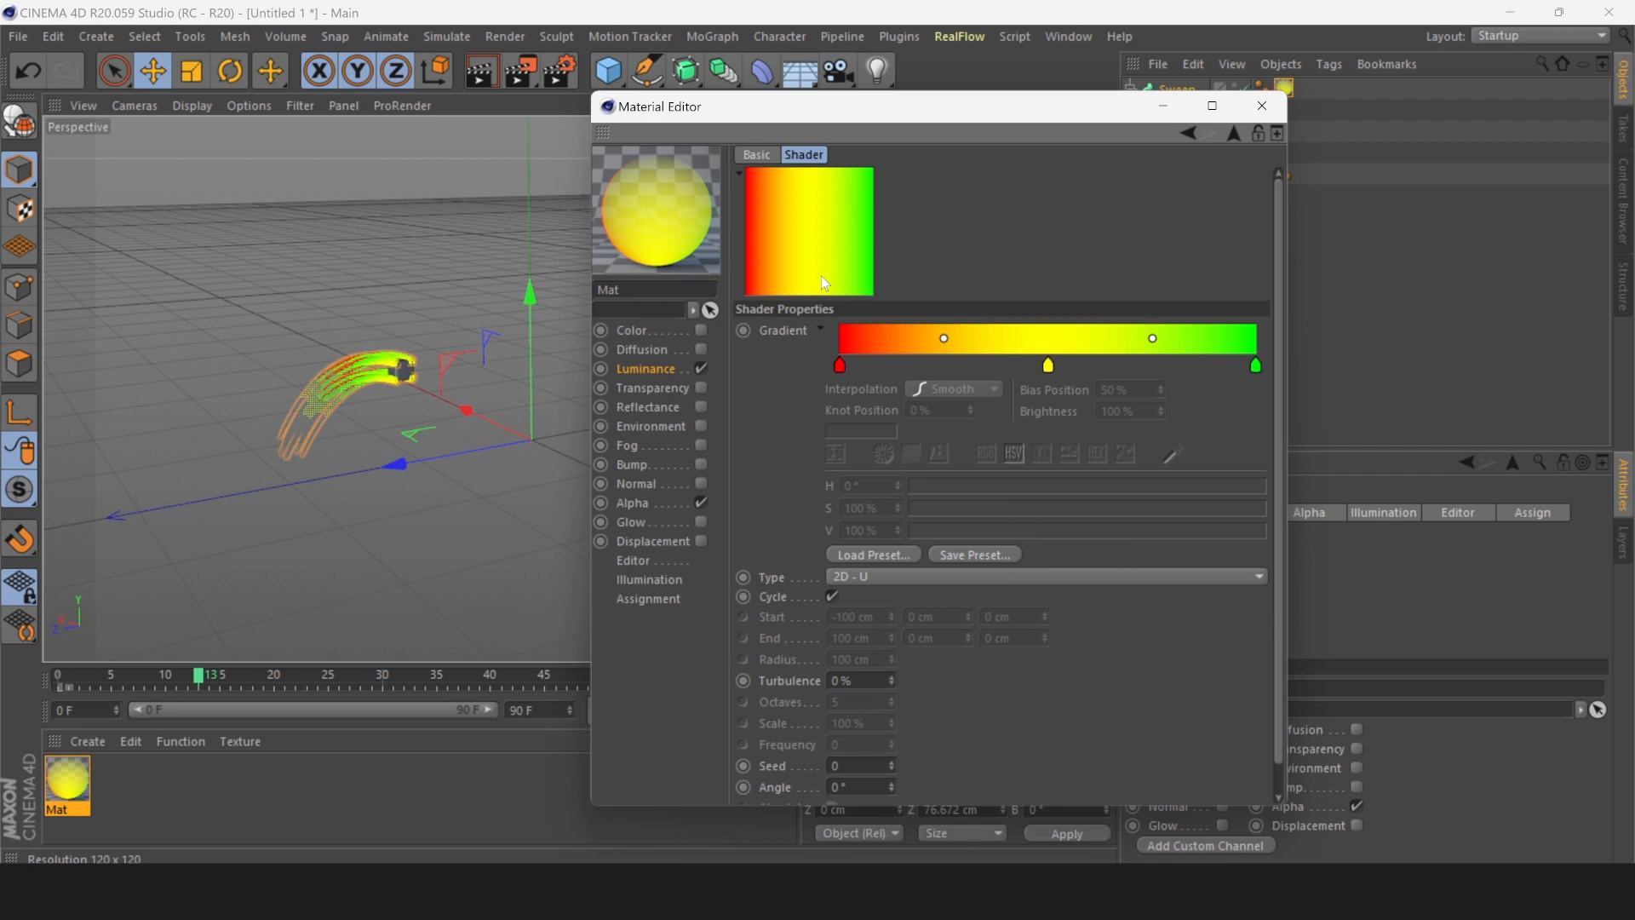
Load the Heat 2 preset into the Luminance gradient and close the material's editor.
click(874, 552)
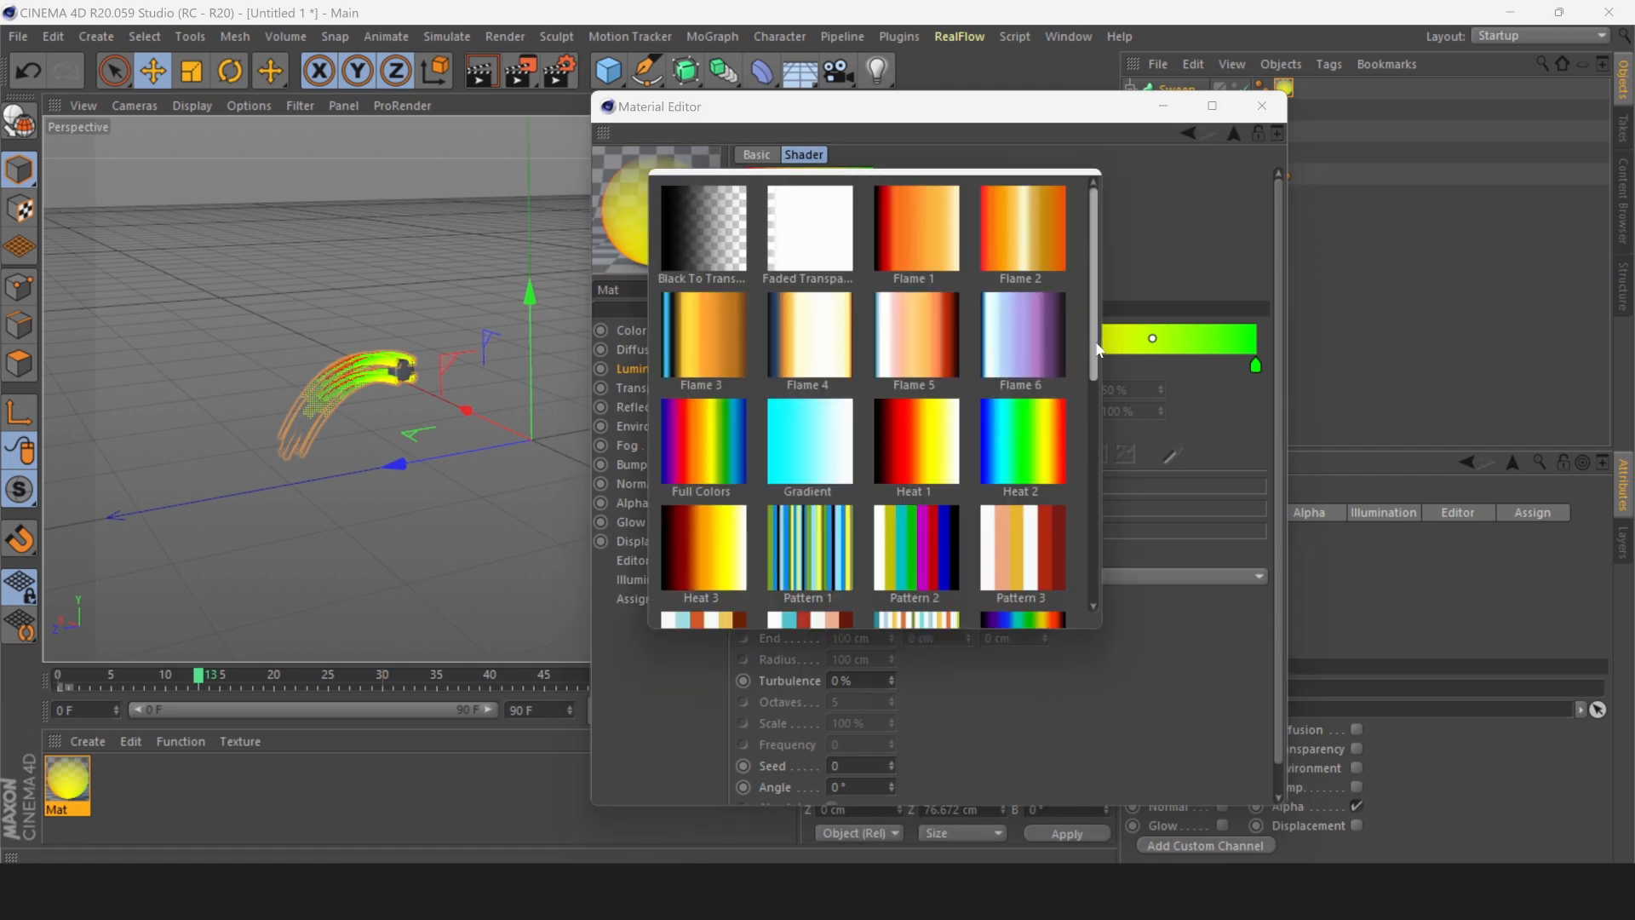
scroll(1094, 340, down, 3)
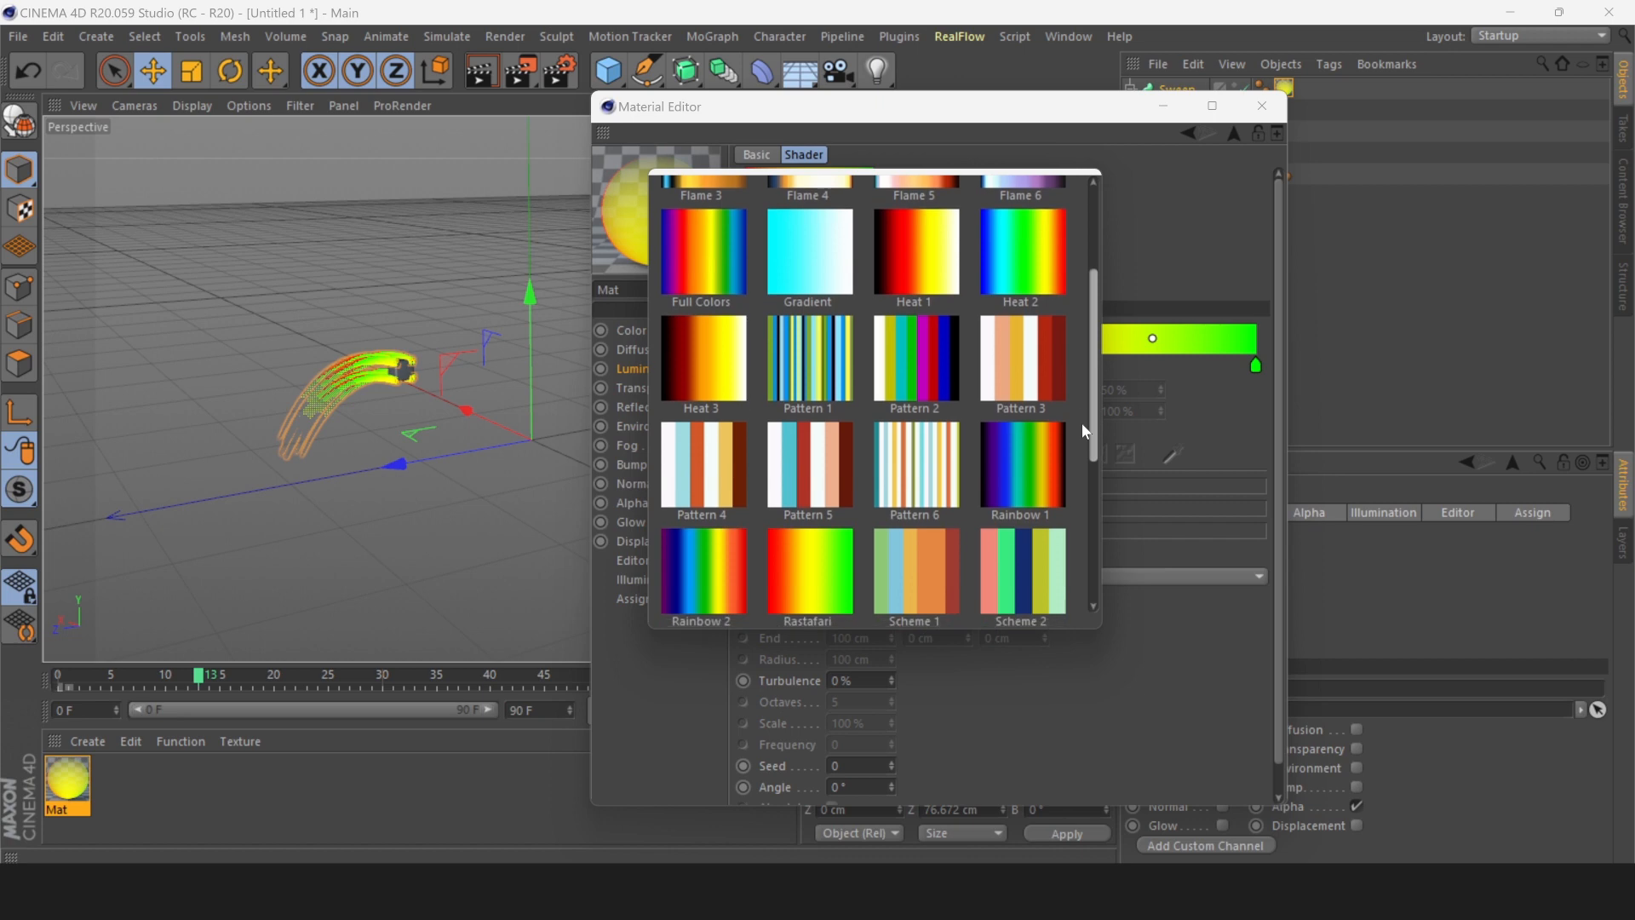
click(988, 264)
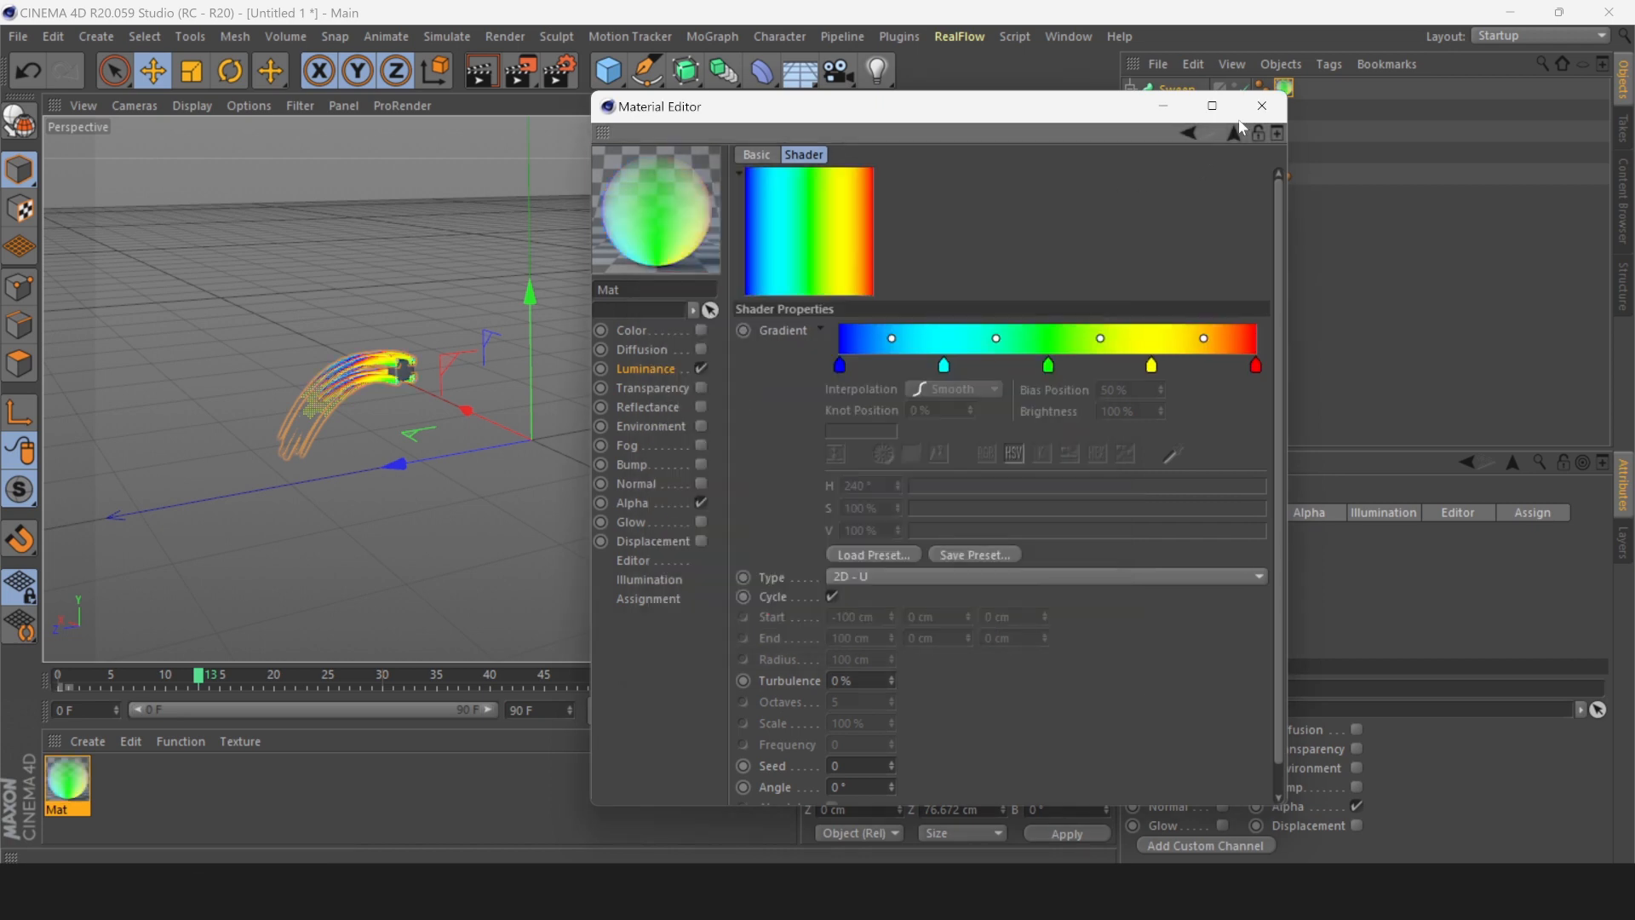
click(1260, 106)
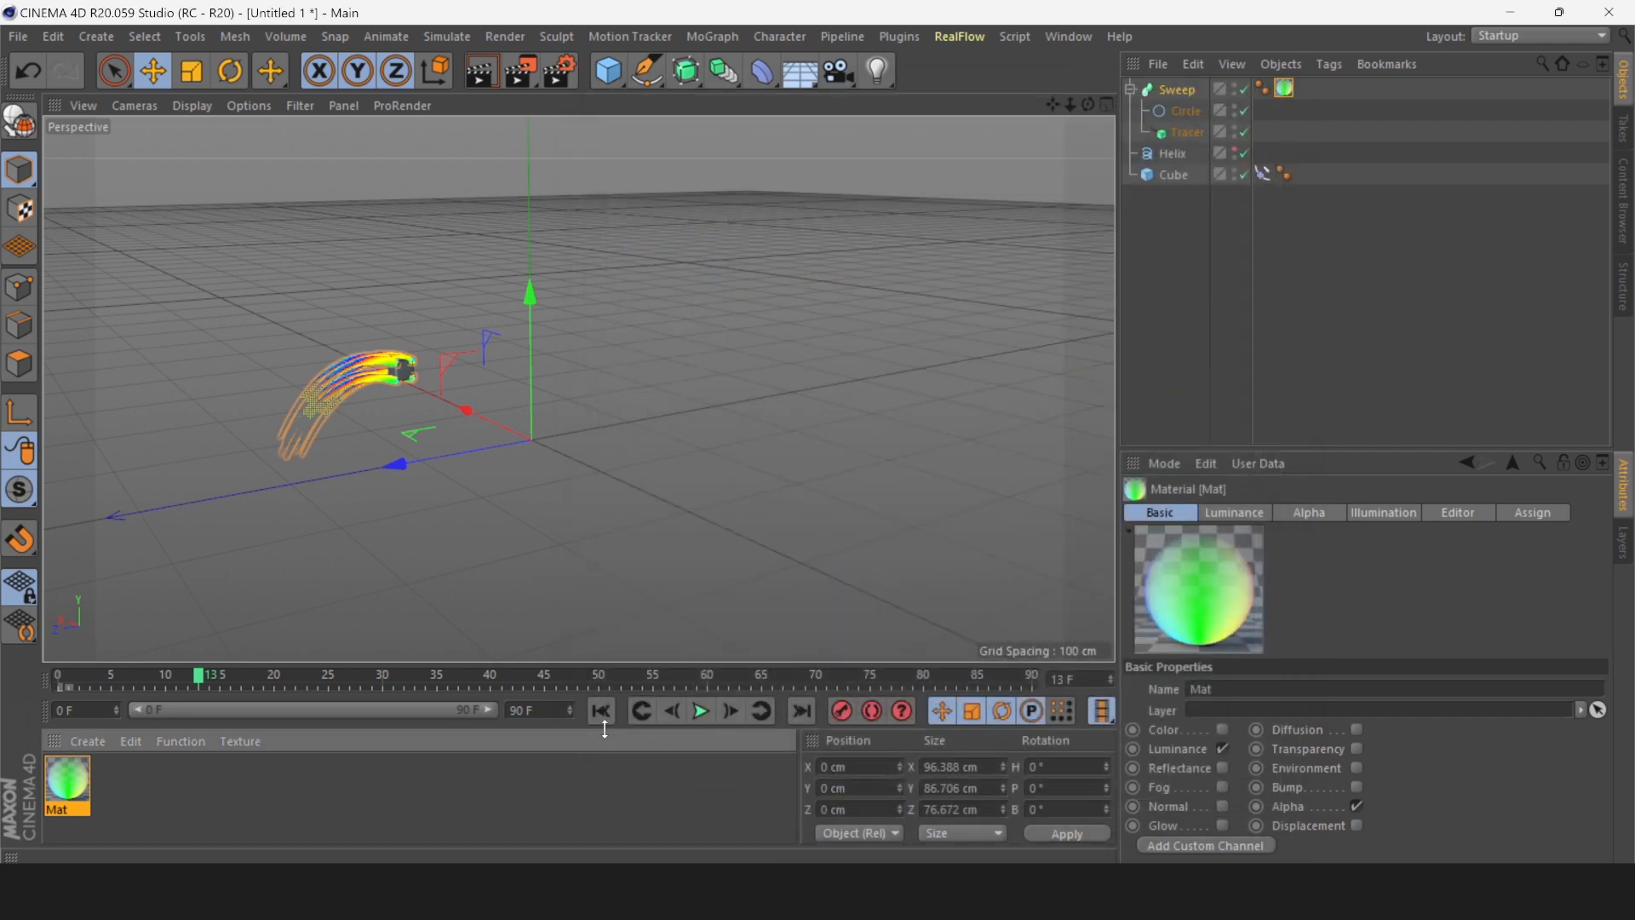
Render the perspective view at frame 13 to check the coloured trail, and deselect the objects.
click(487, 81)
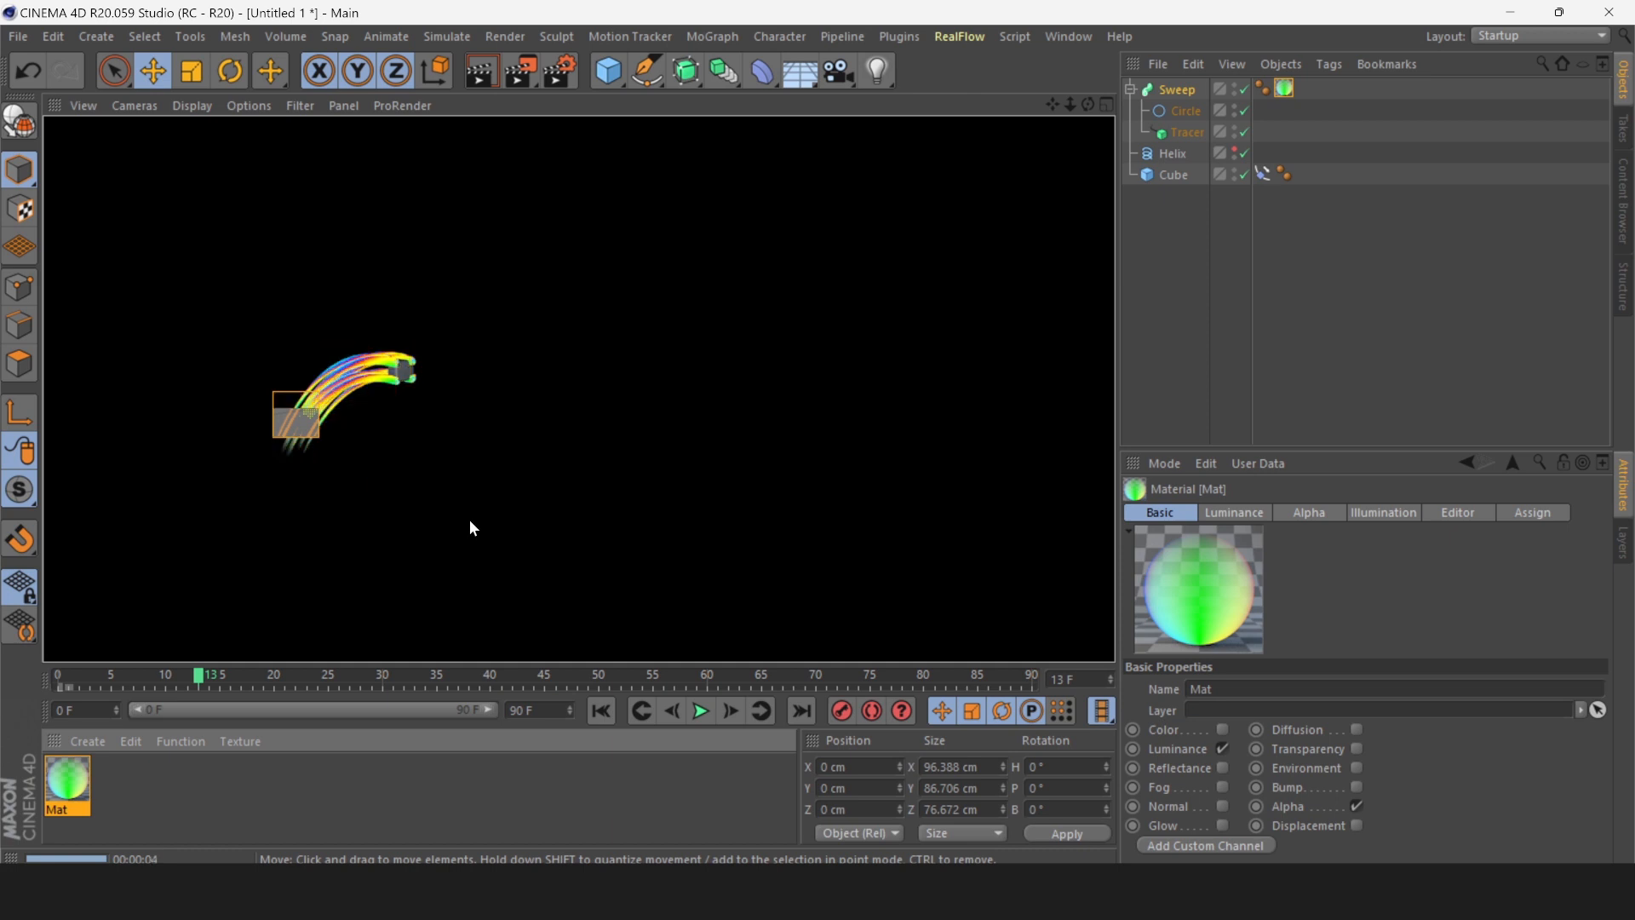
click(470, 527)
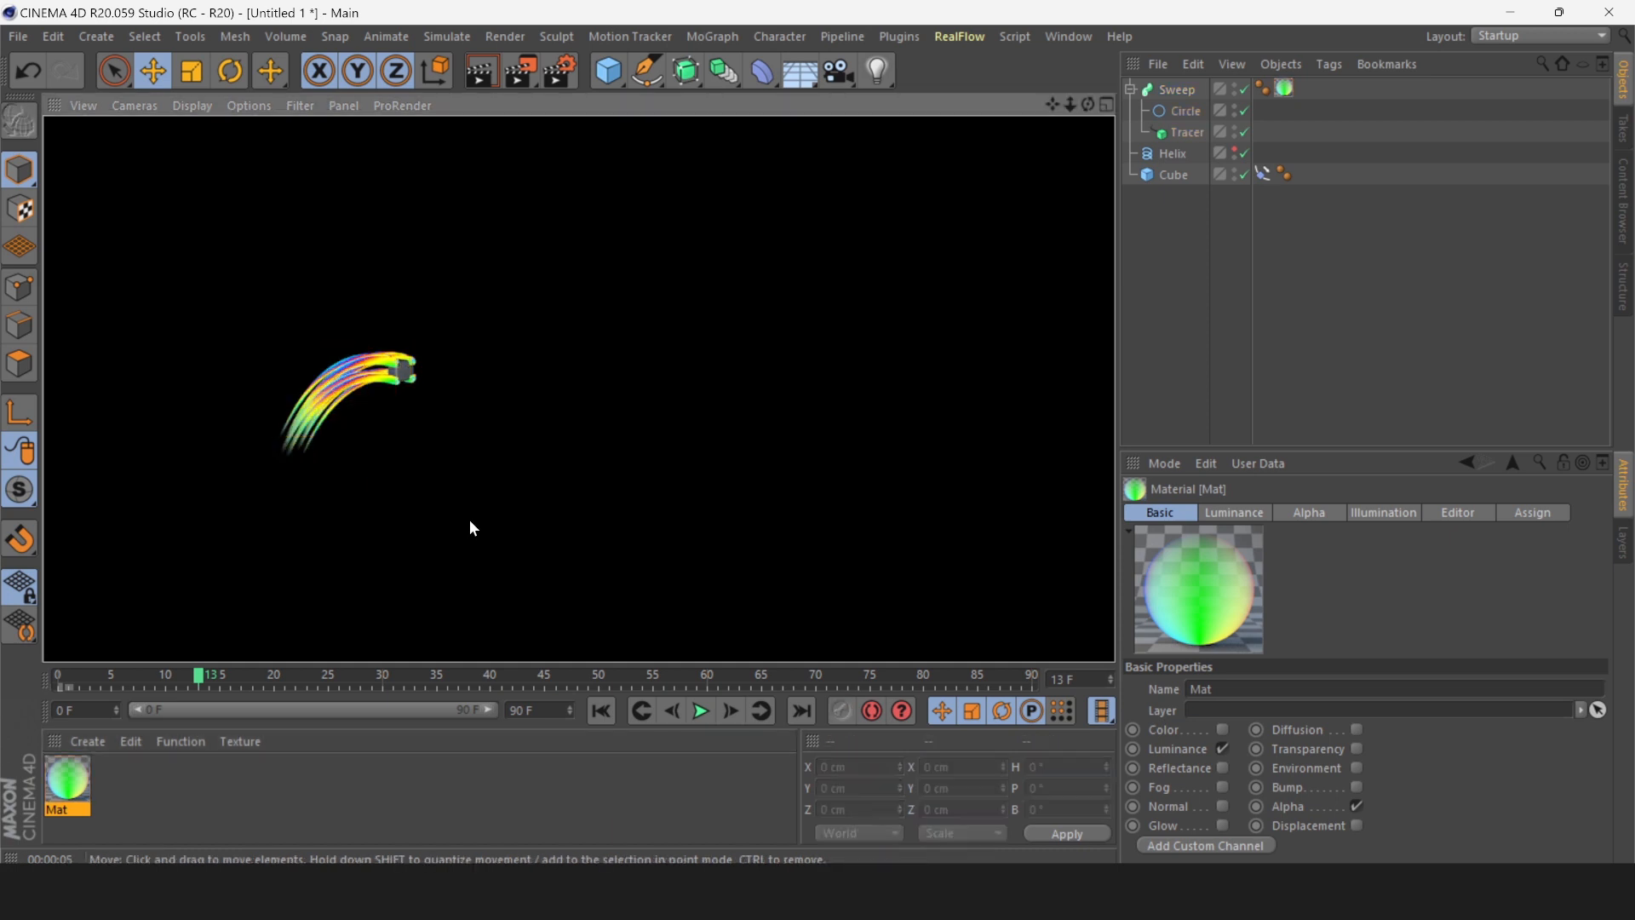
Apply the material Mat to the Cube and select the Cube.
click(366, 799)
drag(85, 779, 1154, 175)
click(1162, 174)
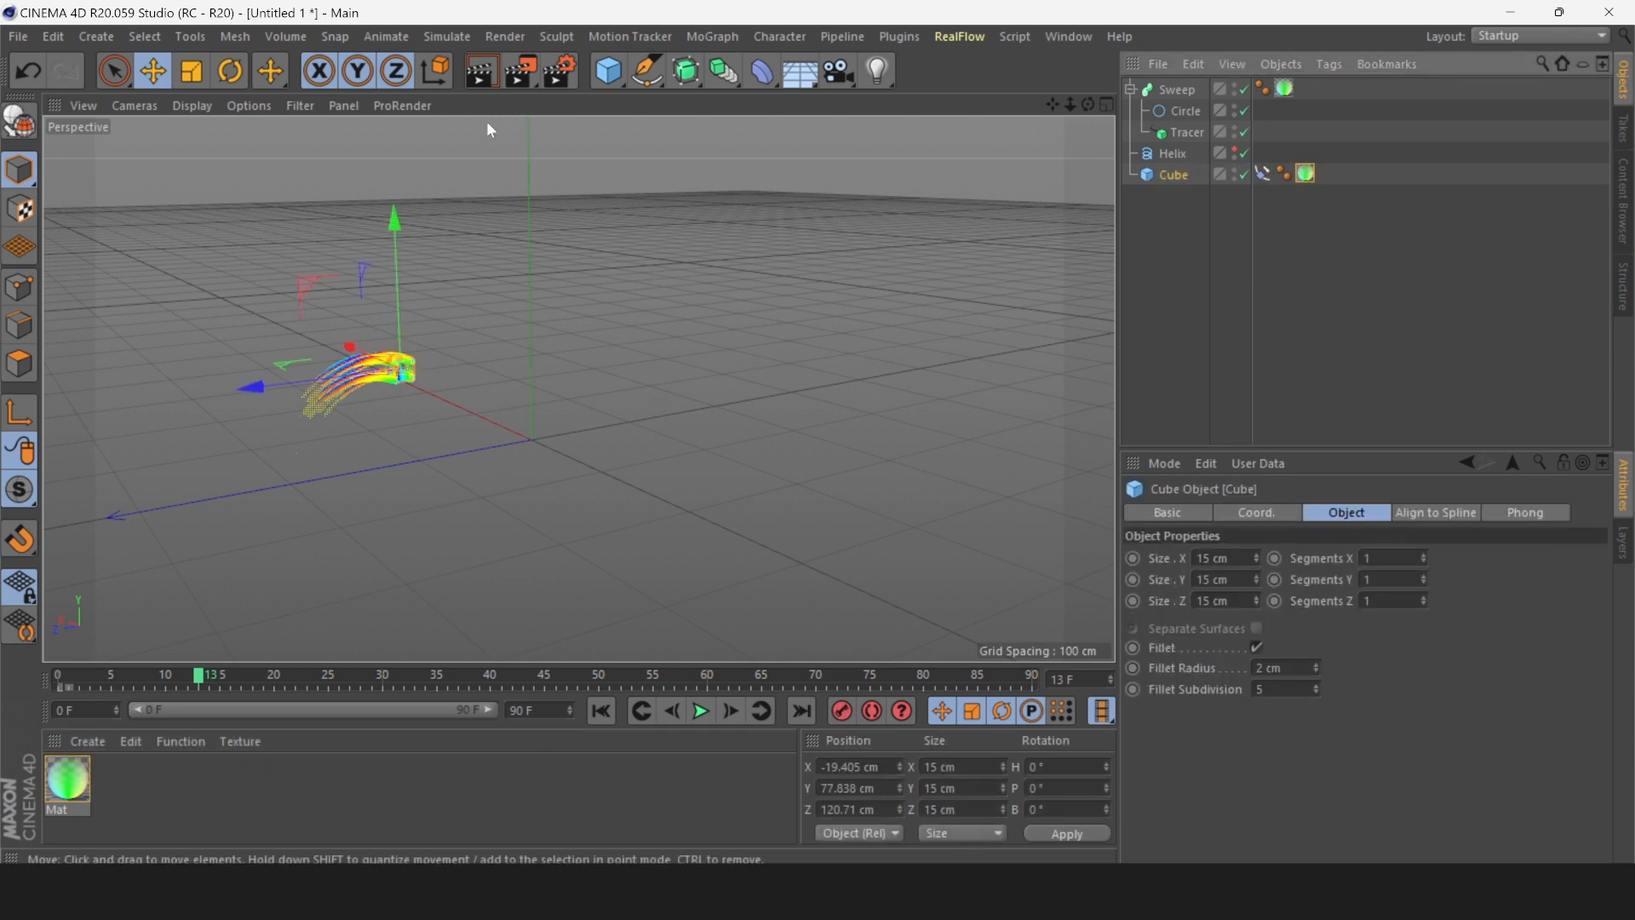
Render the perspective view to check the cube's material, deselect everything, and play the animation up to frame 45.
click(479, 71)
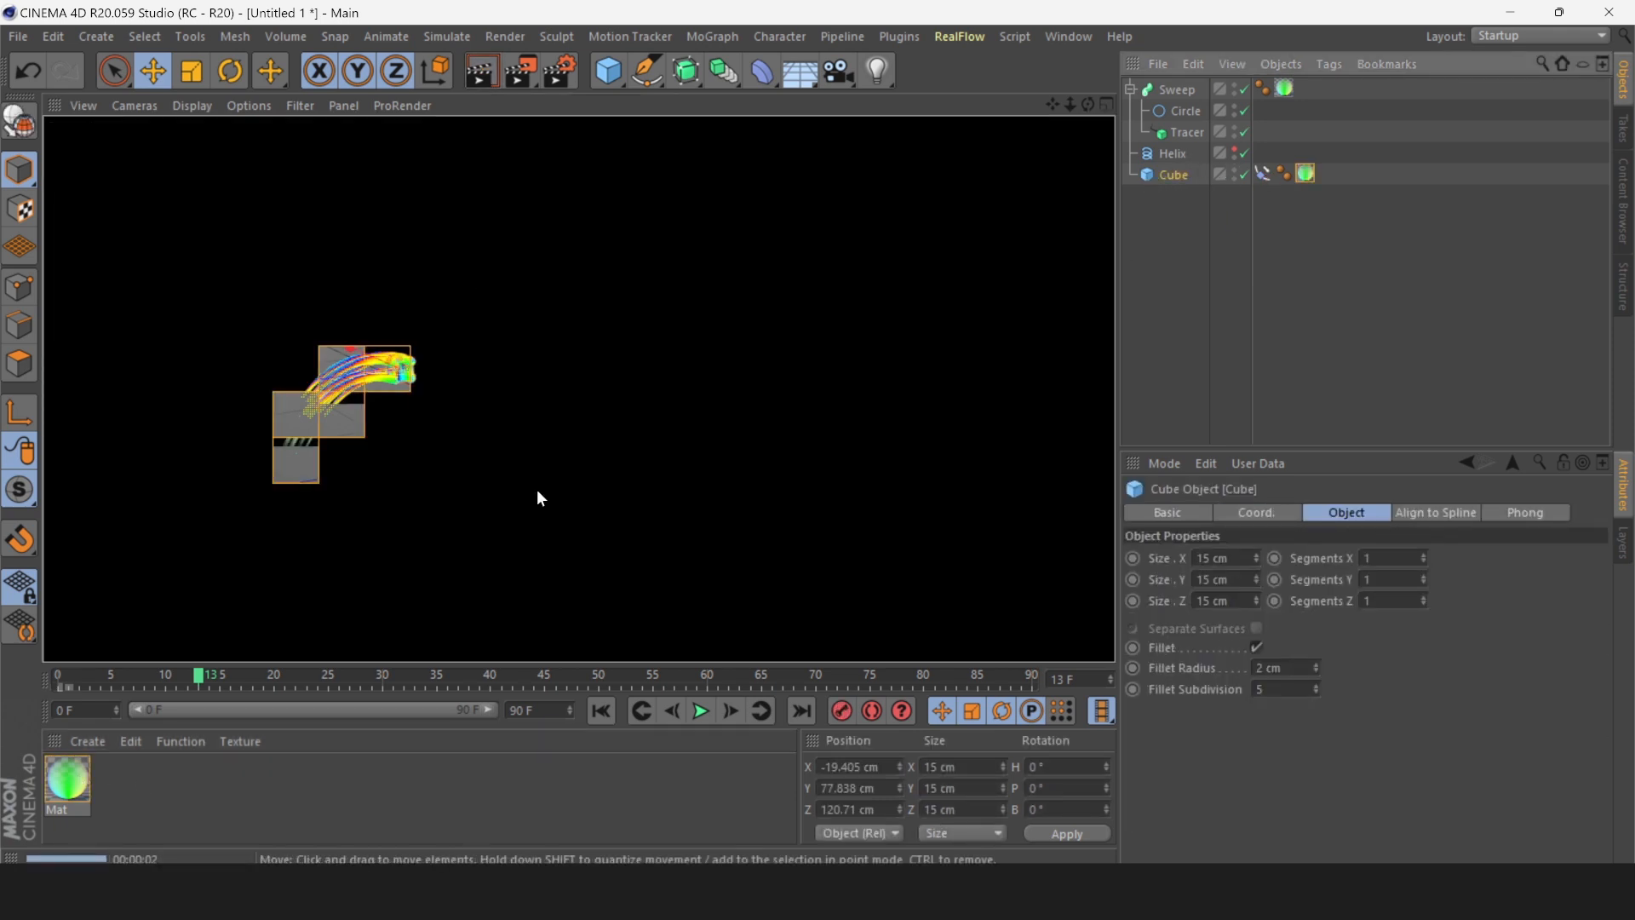
click(751, 516)
click(701, 712)
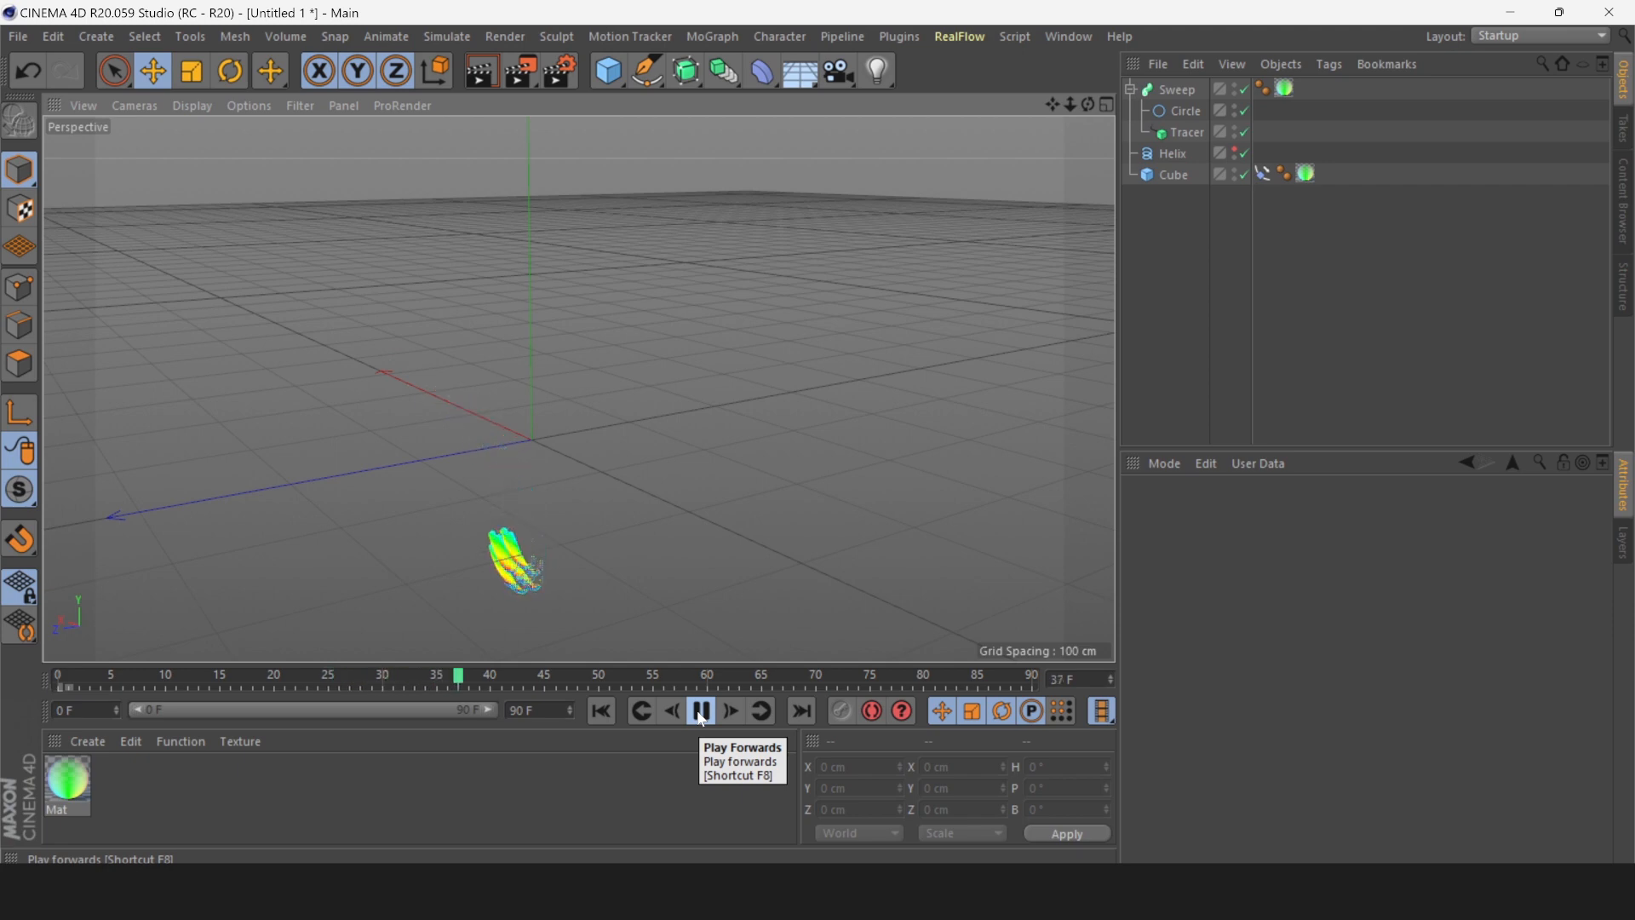
click(701, 711)
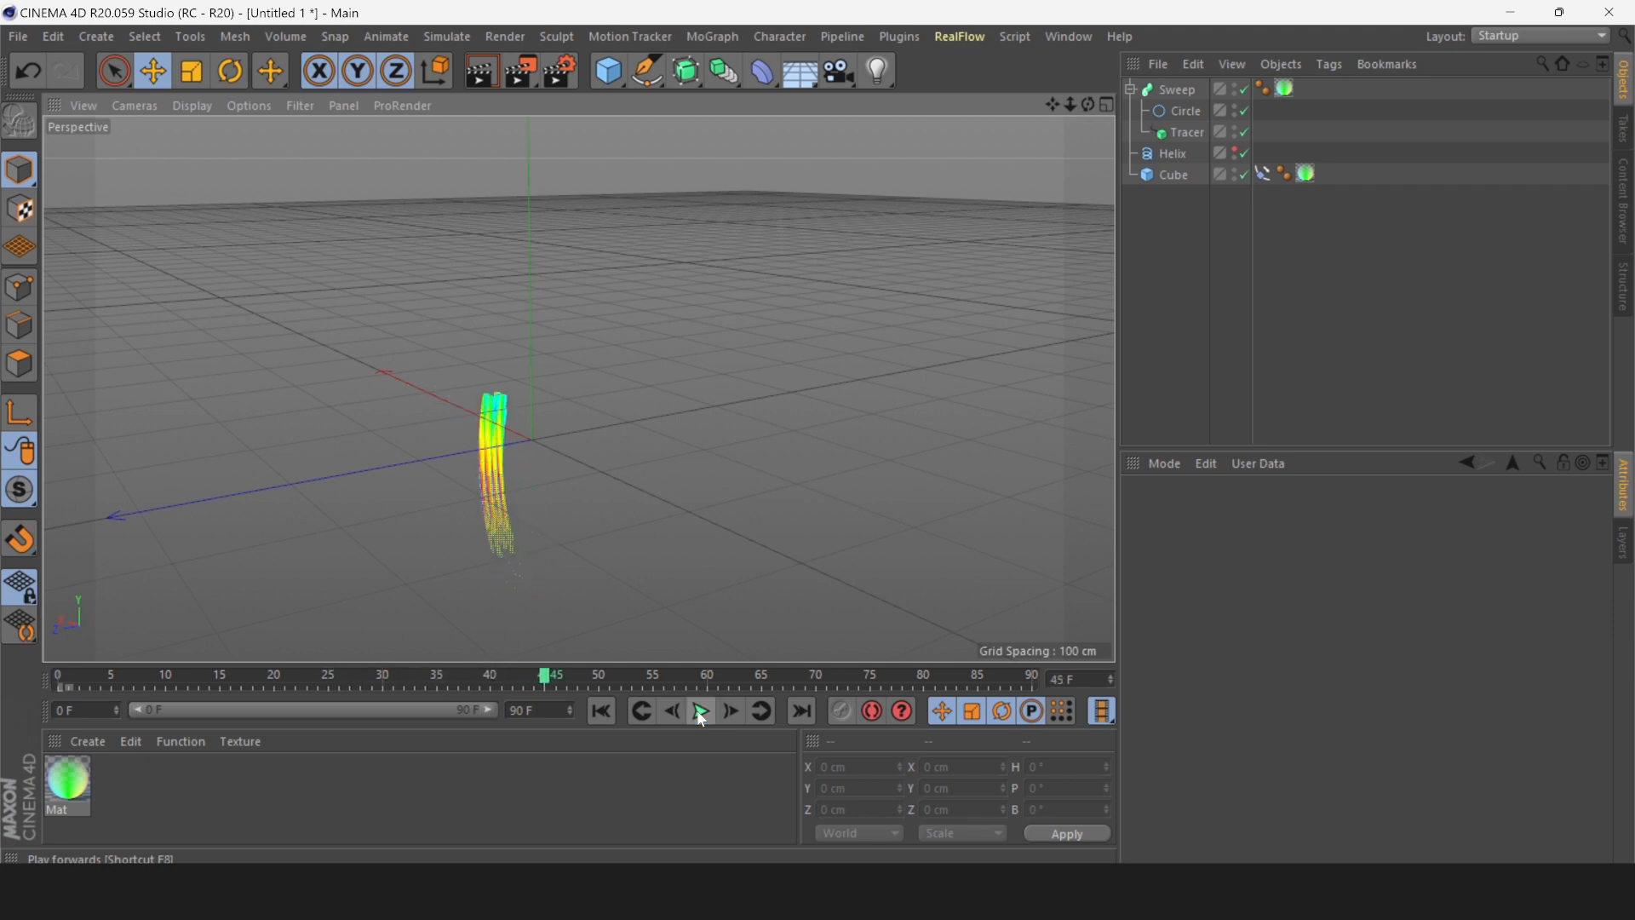
Select the Tracer, edit the Amount of its From End limit, and deselect it.
click(1173, 172)
click(1180, 134)
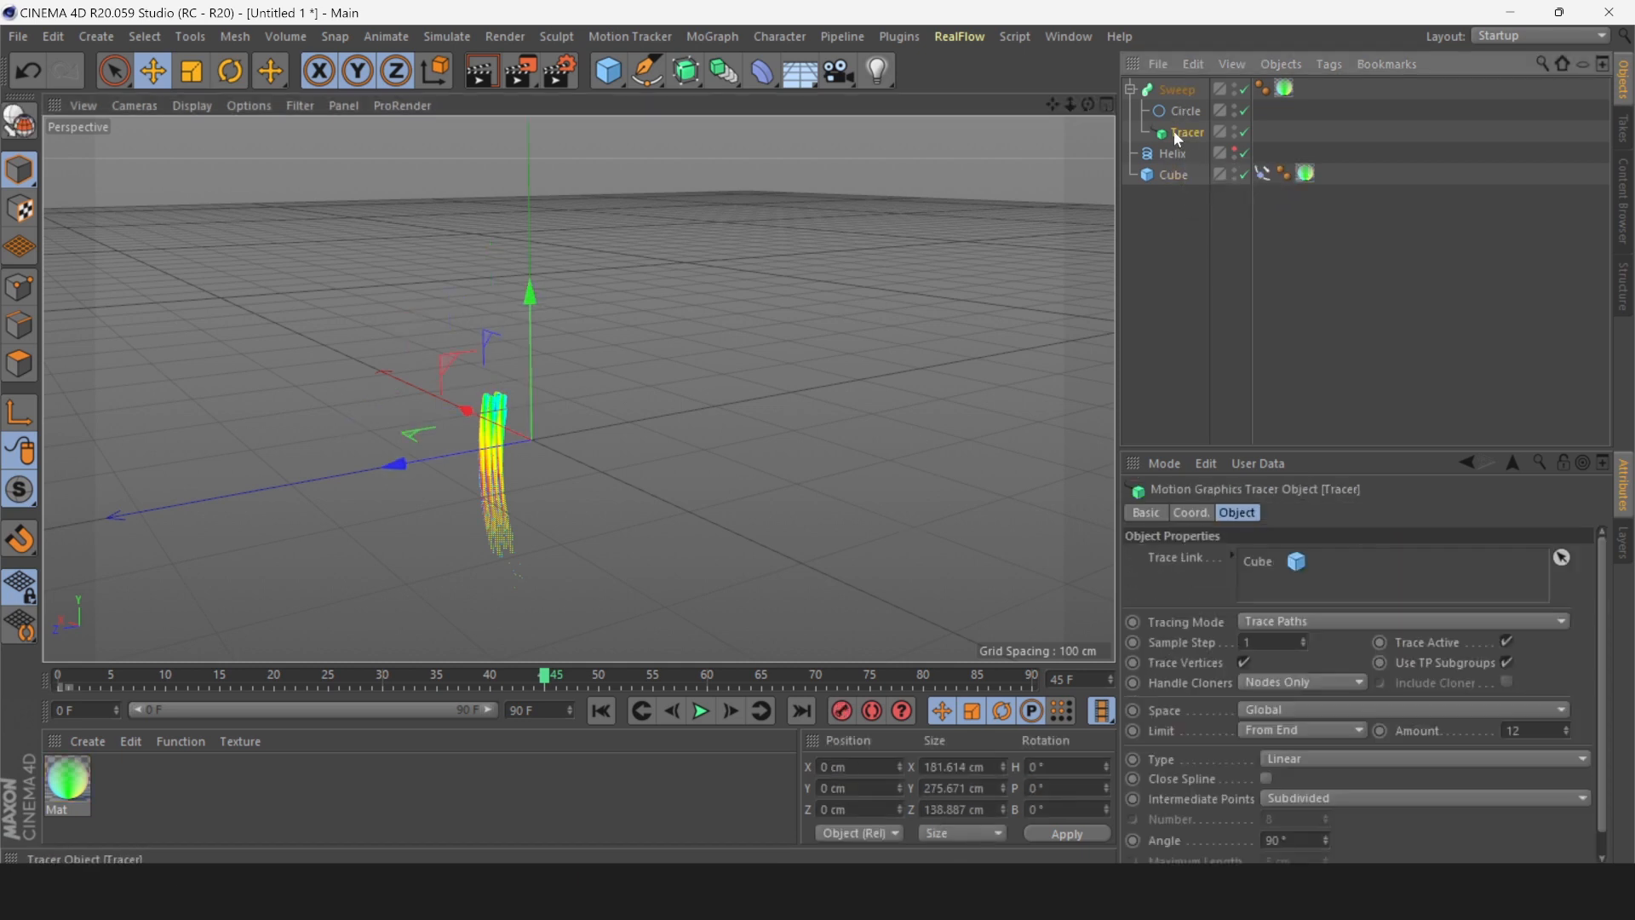
click(1513, 730)
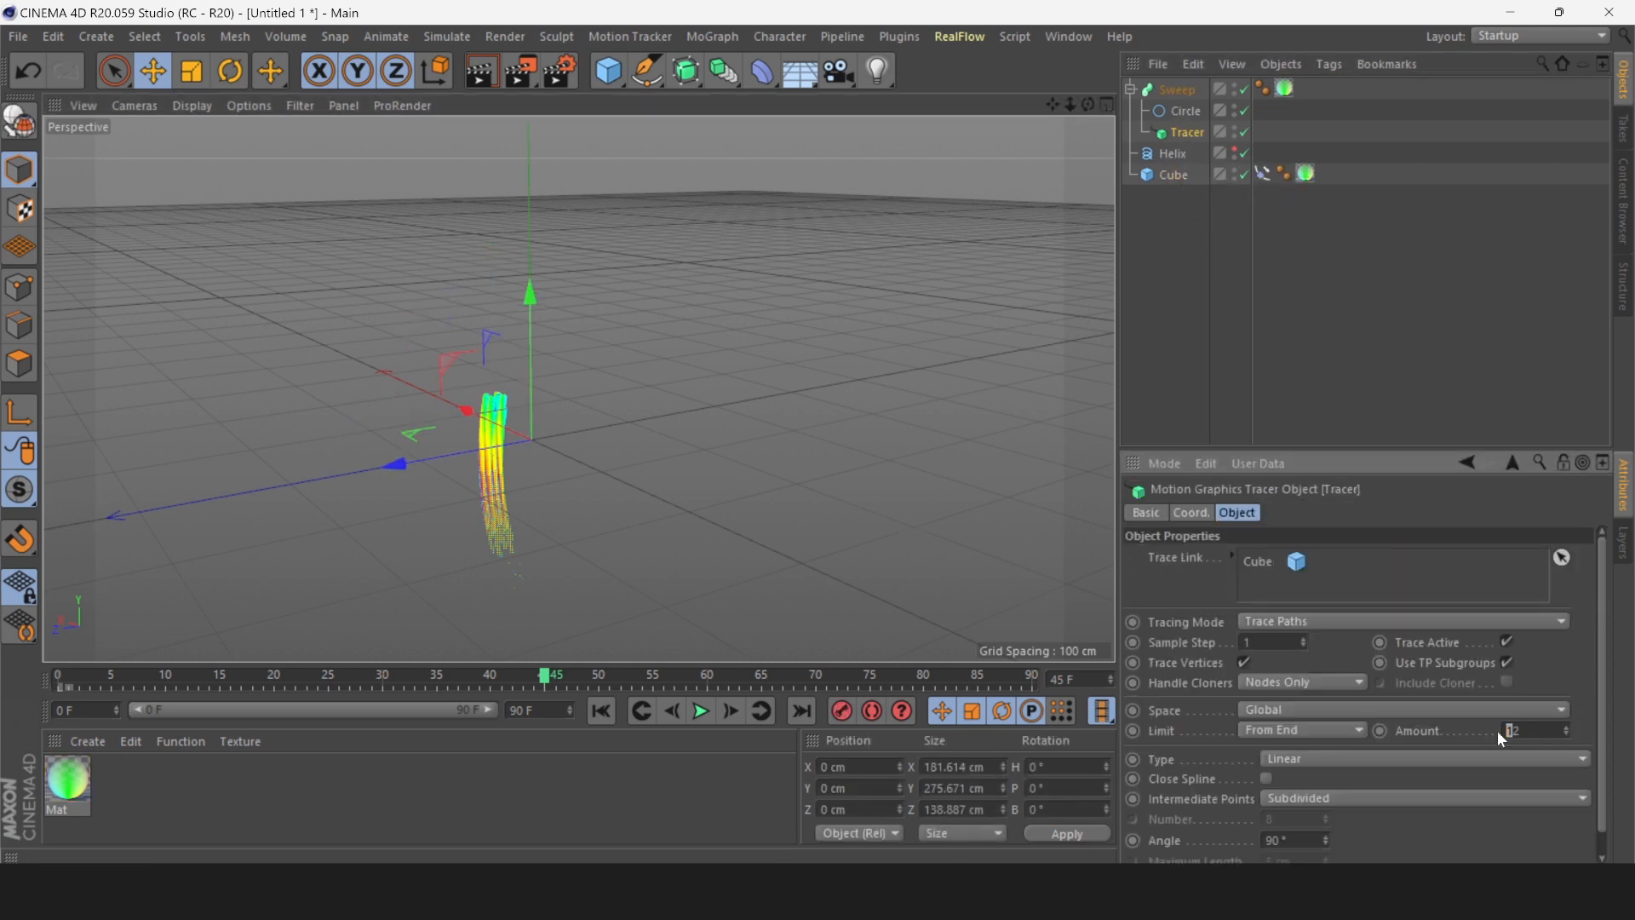
click(884, 533)
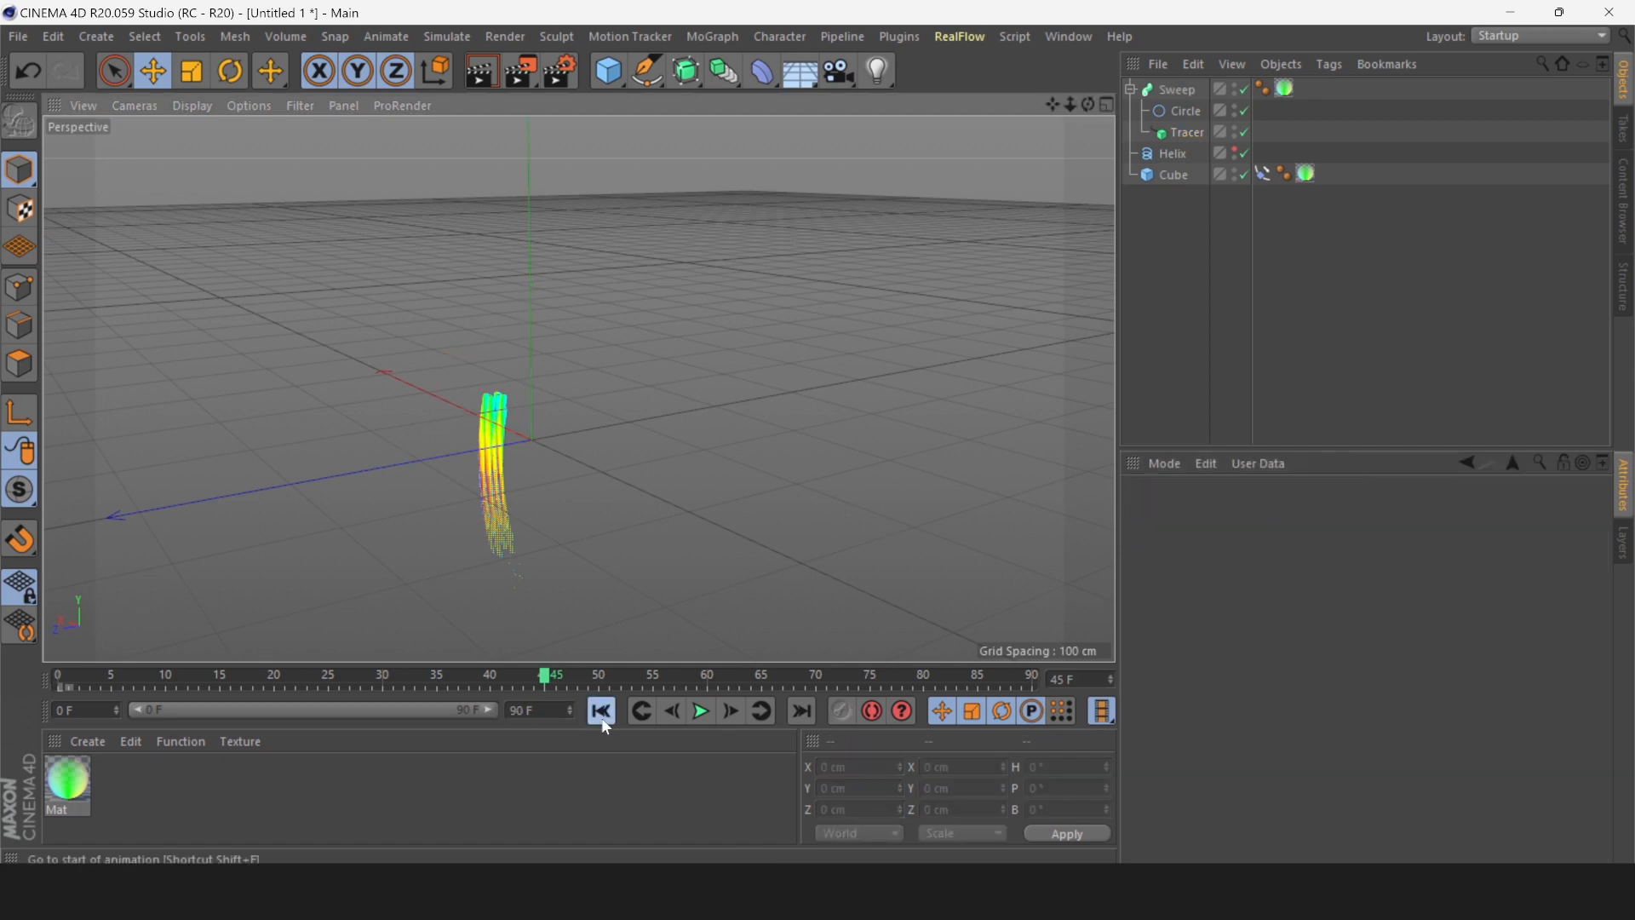
Play the animation from the first frame to review the trail, and replay it from the start.
click(602, 710)
click(704, 708)
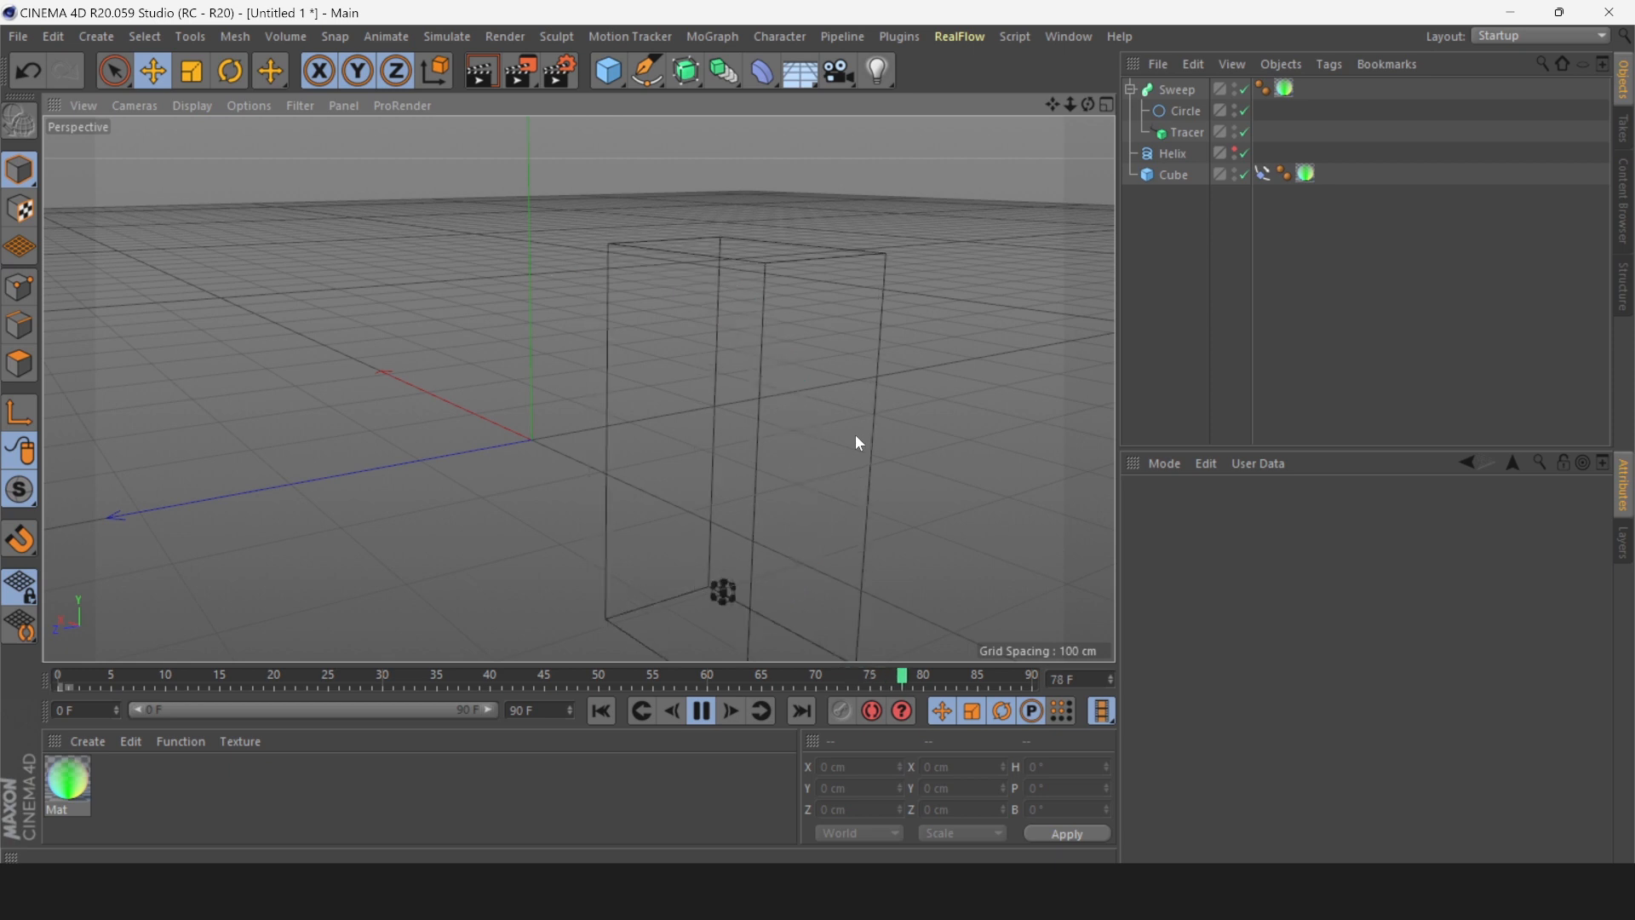
key(space)
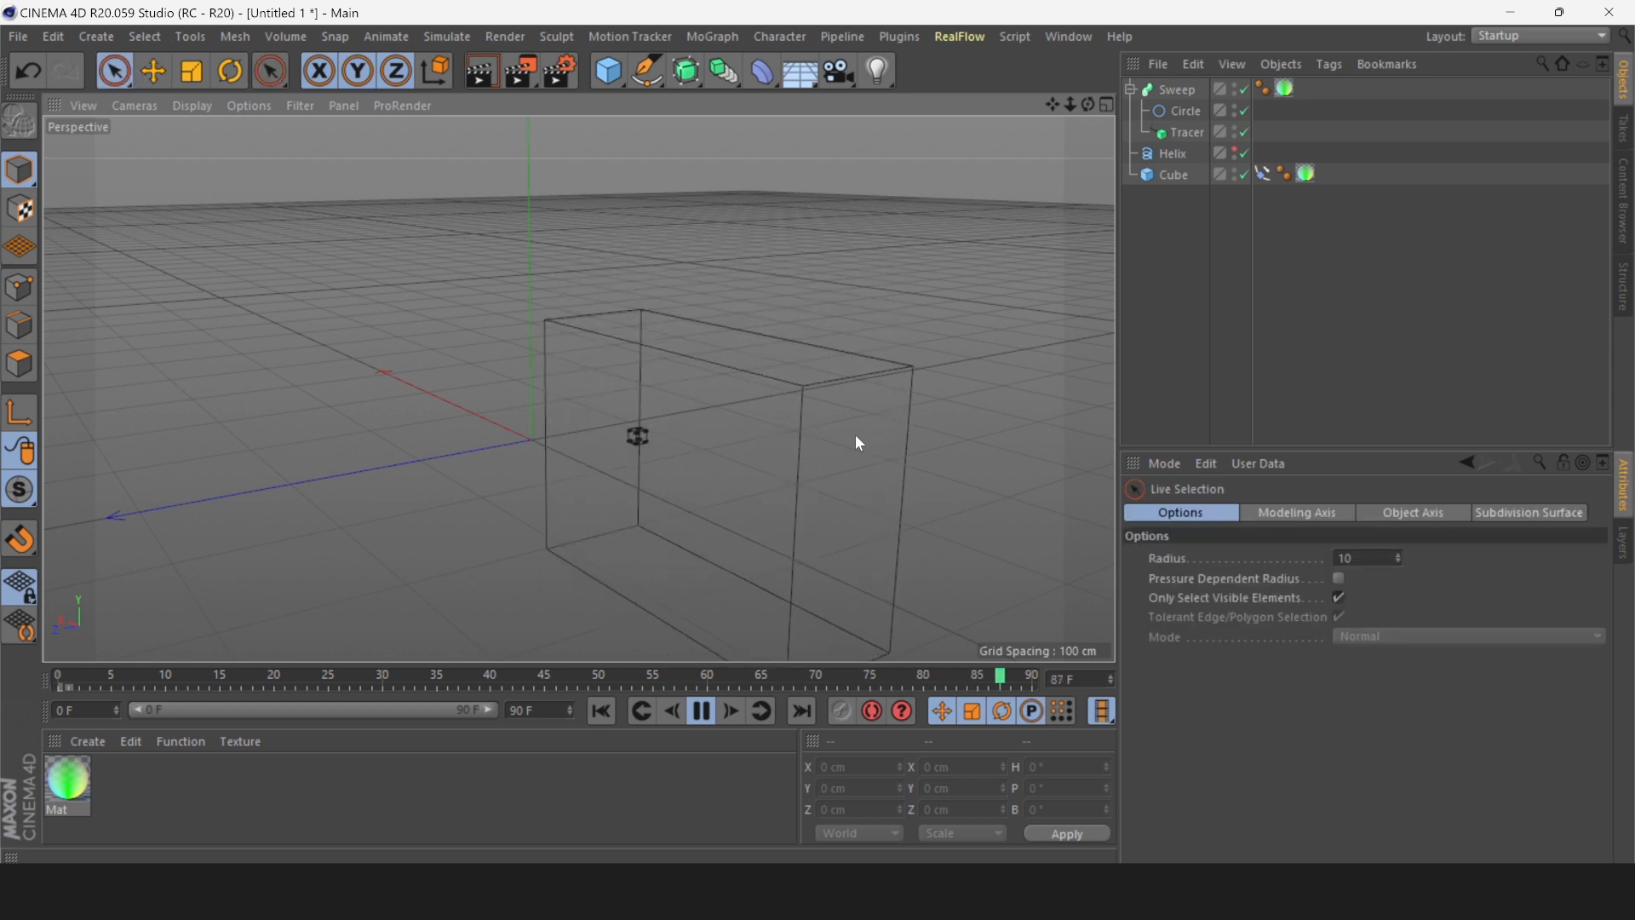
click(701, 710)
click(601, 710)
click(708, 718)
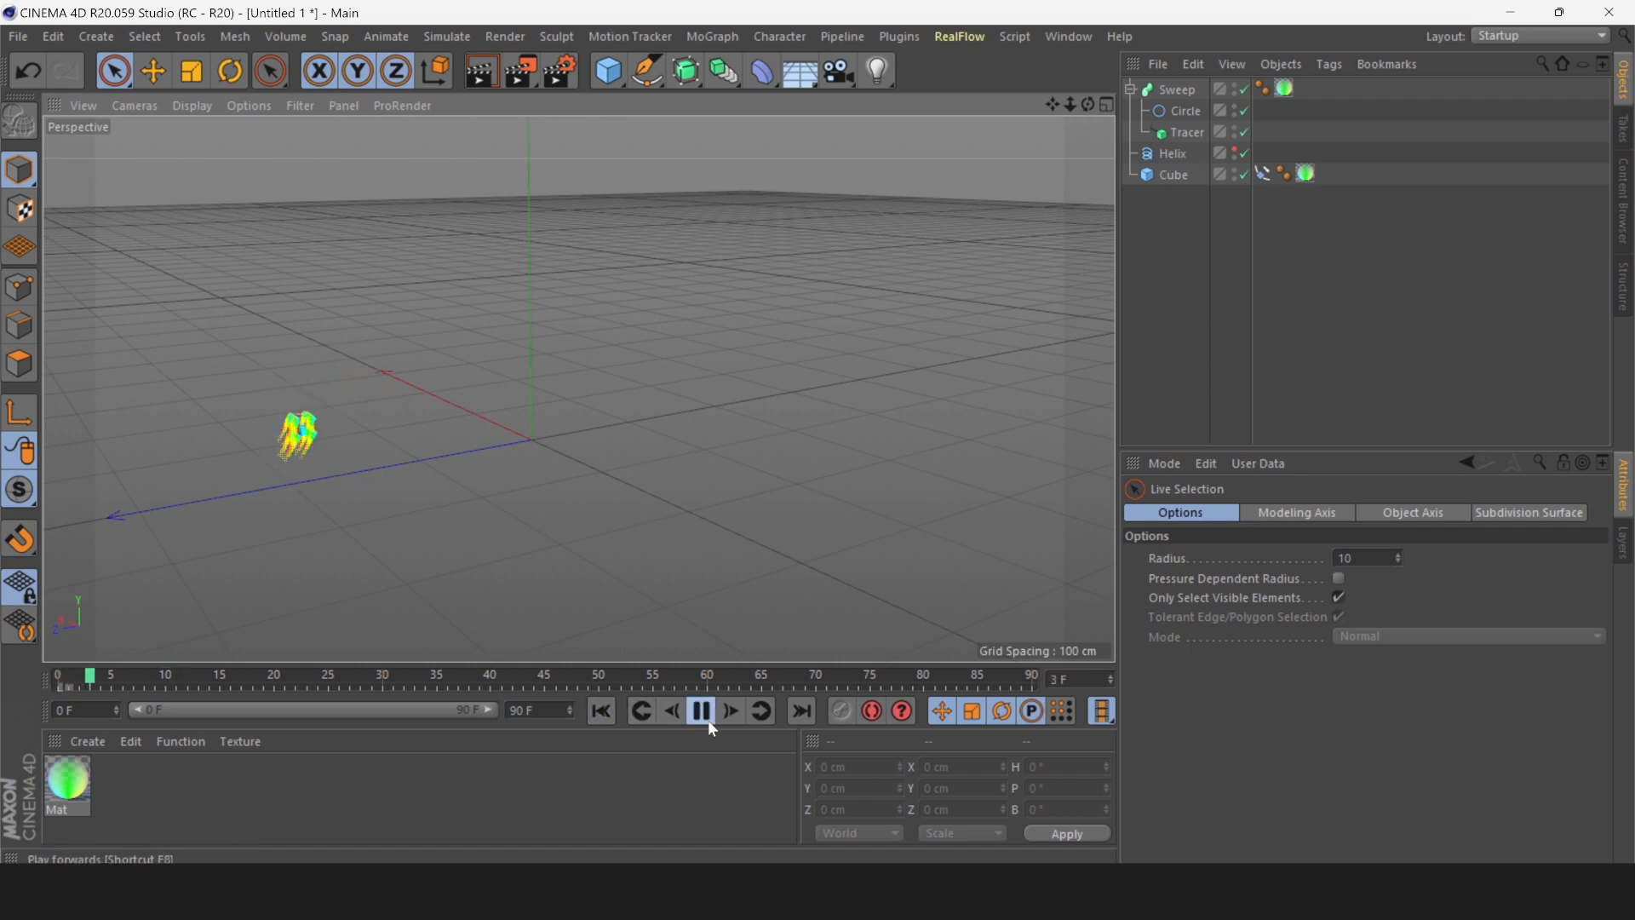